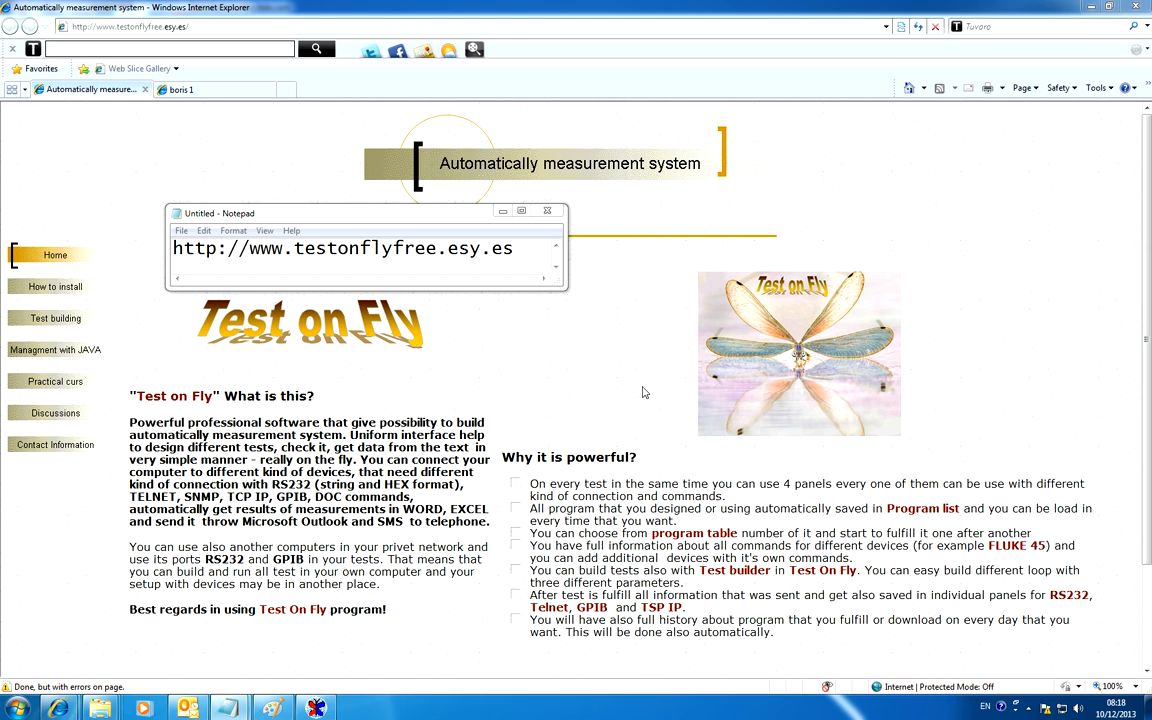
Switch to Test on Fly and delete every test from number 2 to the end of the test table
{"action": "left_click", "coordinate": [315, 708]}
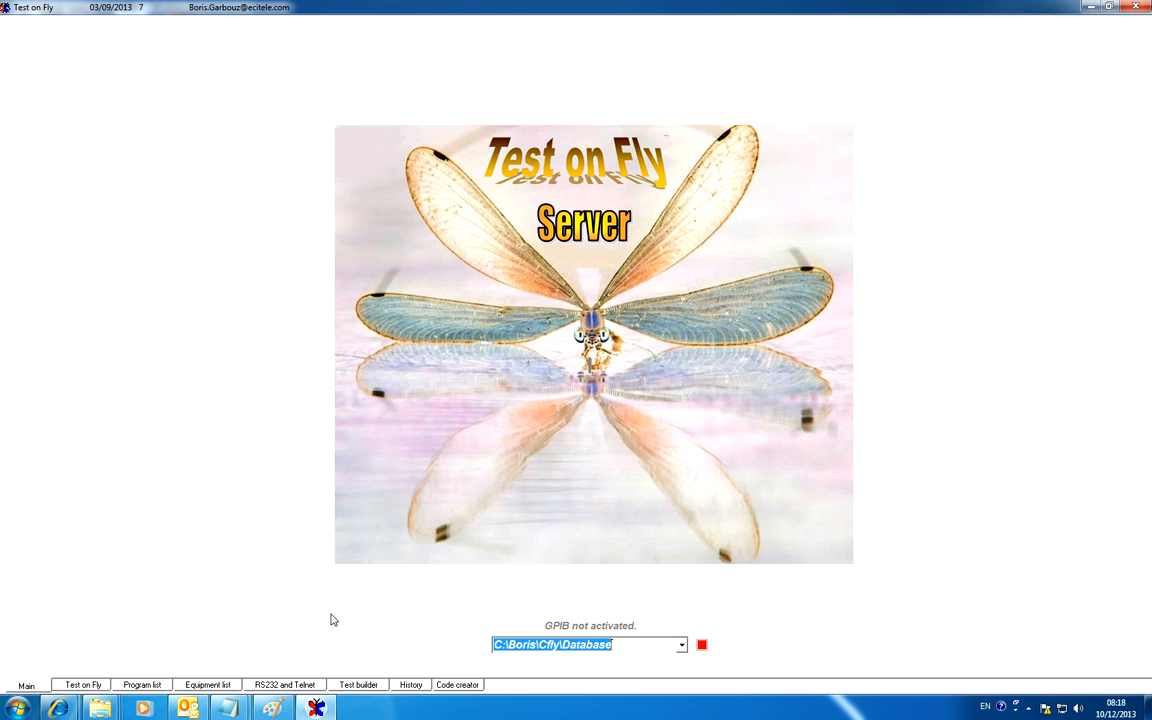
{"action": "left_click", "coordinate": [95, 686]}
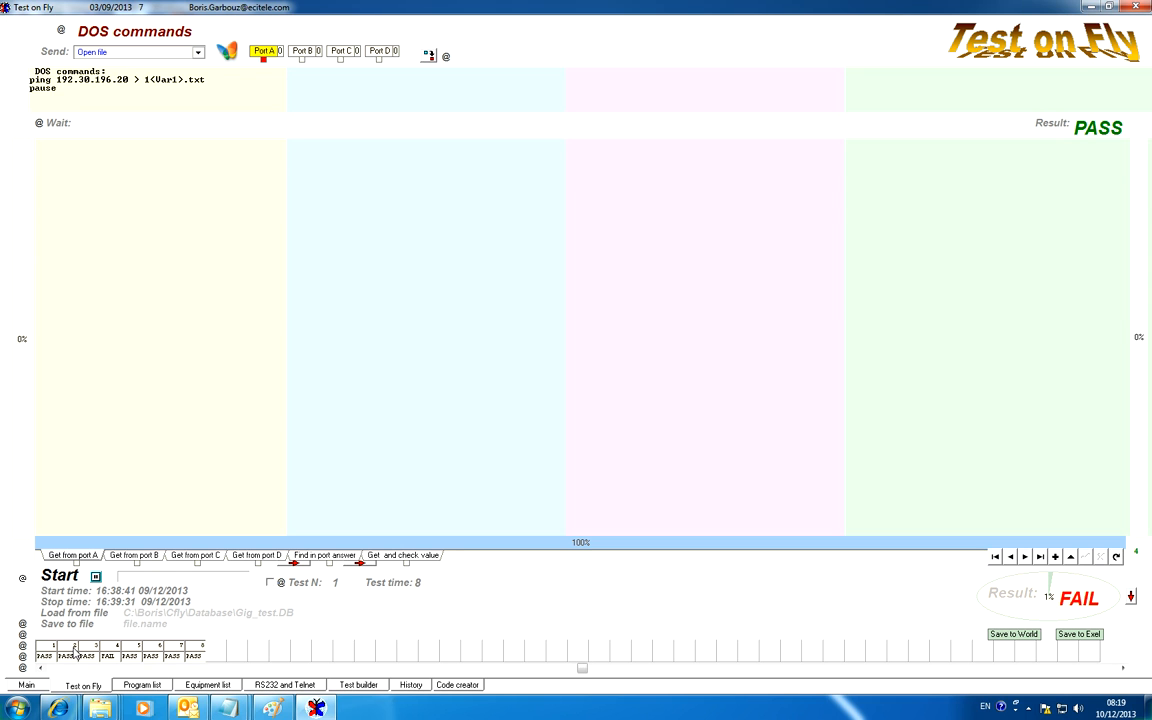
{"action": "left_click", "coordinate": [75, 652]}
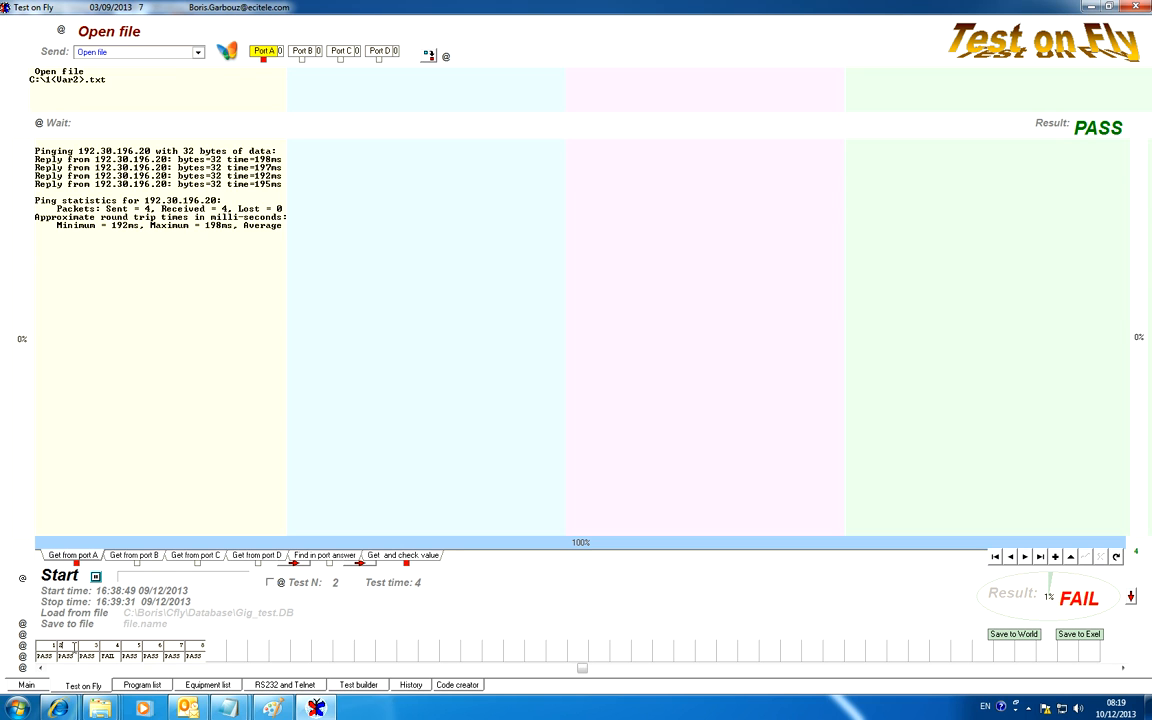
{"action": "left_click", "coordinate": [23, 669]}
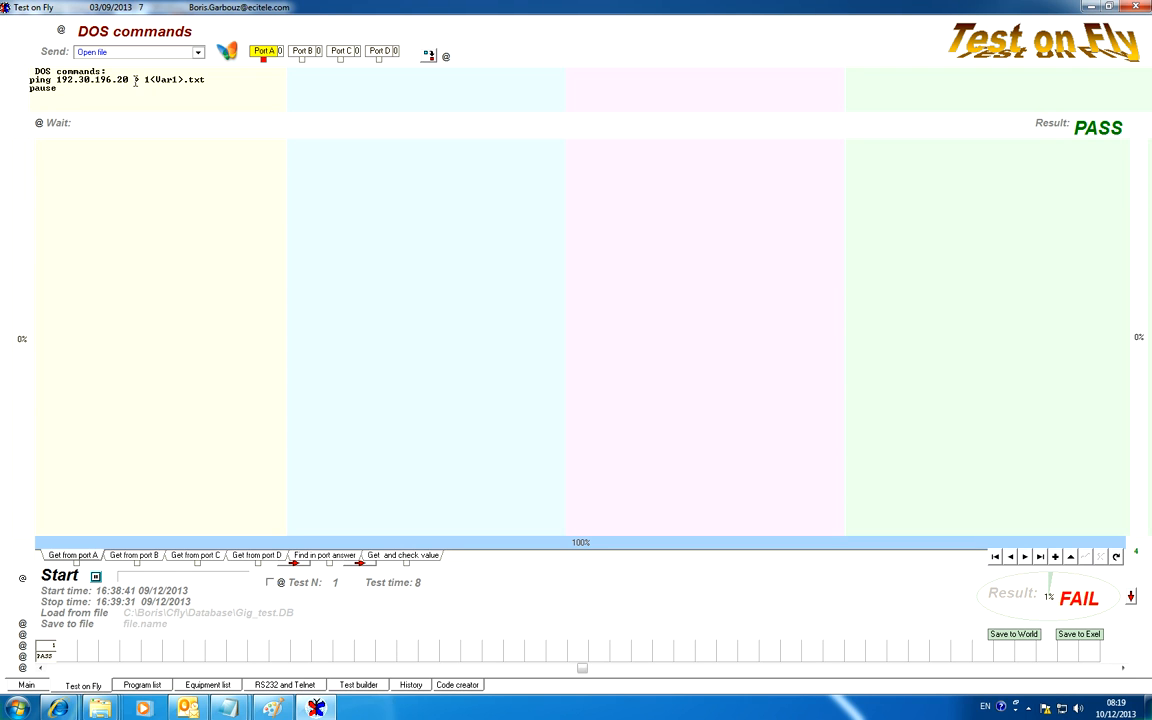
Edit the DOS ping command so that its output file is named <Var1>.txt, removing the 1 before the variable
{"action": "left_click_drag", "start_coordinate": [135, 82], "coordinate": [204, 80]}
{"action": "left_click", "coordinate": [148, 87]}
{"action": "key", "text": "BackSpace"}
Set the starting values of Var1 and Var2 to 1 in the Test builder
{"action": "left_click", "coordinate": [360, 686]}
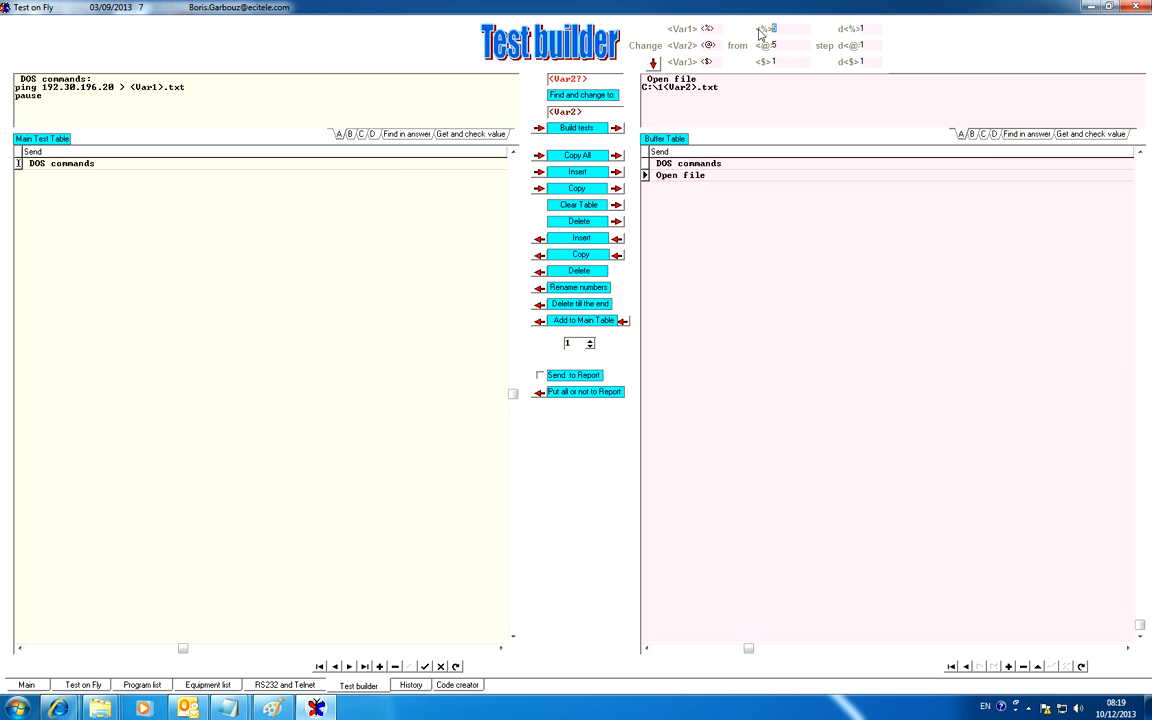
{"action": "type", "text": "1"}
{"action": "left_click_drag", "start_coordinate": [794, 43], "coordinate": [769, 38]}
Examine the table of additional variables from Var4 onwards in the Test builder
{"action": "left_click", "coordinate": [654, 65]}
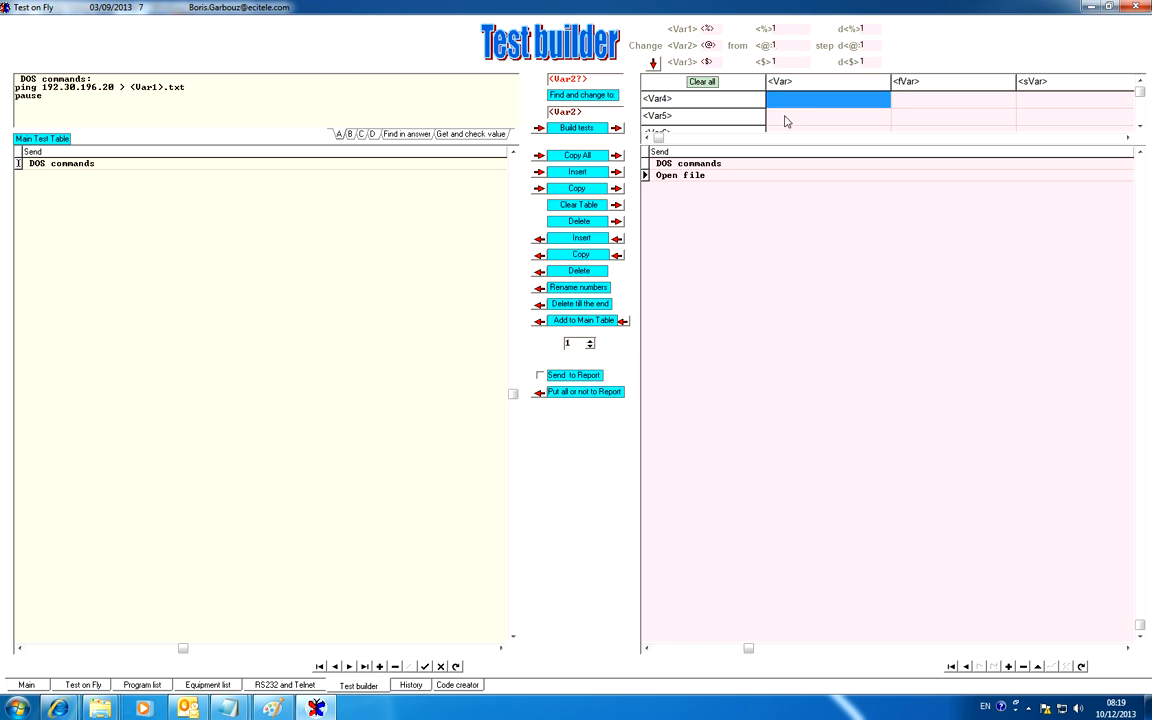
{"action": "left_click", "coordinate": [1140, 129]}
{"action": "left_click", "coordinate": [1140, 129]}
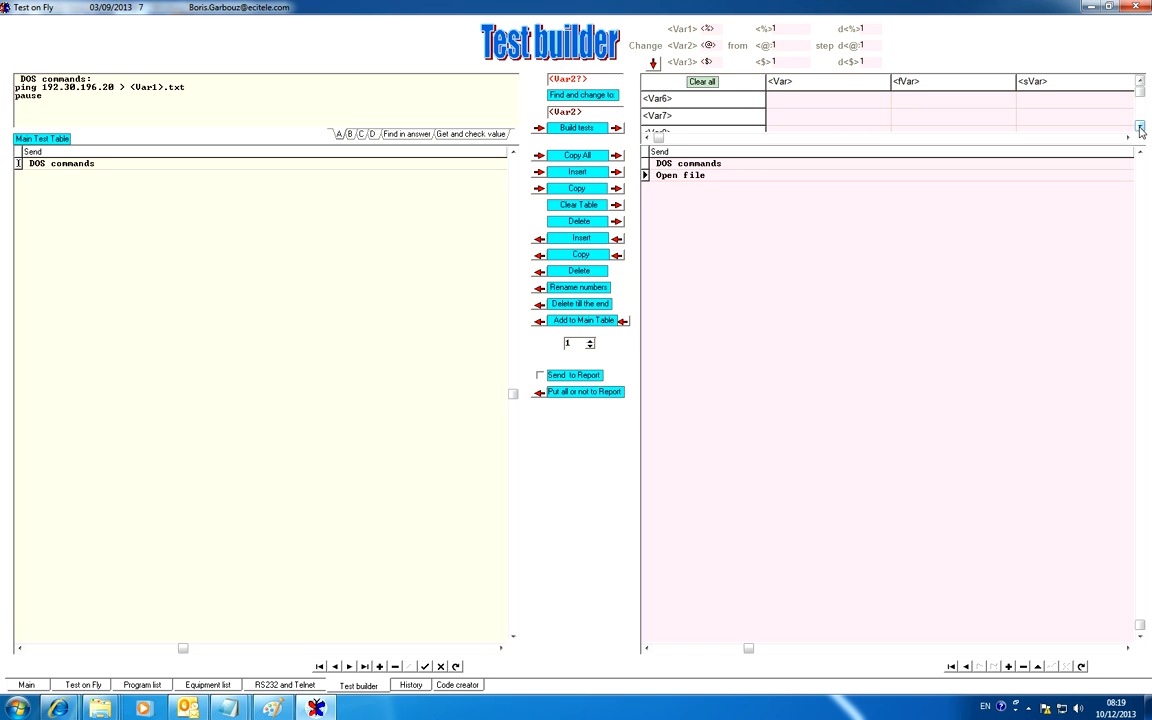
{"action": "left_click", "coordinate": [1140, 129]}
{"action": "left_click", "coordinate": [1140, 129]}
{"action": "left_click", "coordinate": [1140, 129]}
{"action": "left_click", "coordinate": [1140, 129]}
{"action": "left_click", "coordinate": [1140, 129]}
{"action": "left_click", "coordinate": [1140, 129]}
{"action": "left_click", "coordinate": [1140, 129]}
{"action": "left_click", "coordinate": [1140, 129]}
{"action": "left_click", "coordinate": [654, 64]}
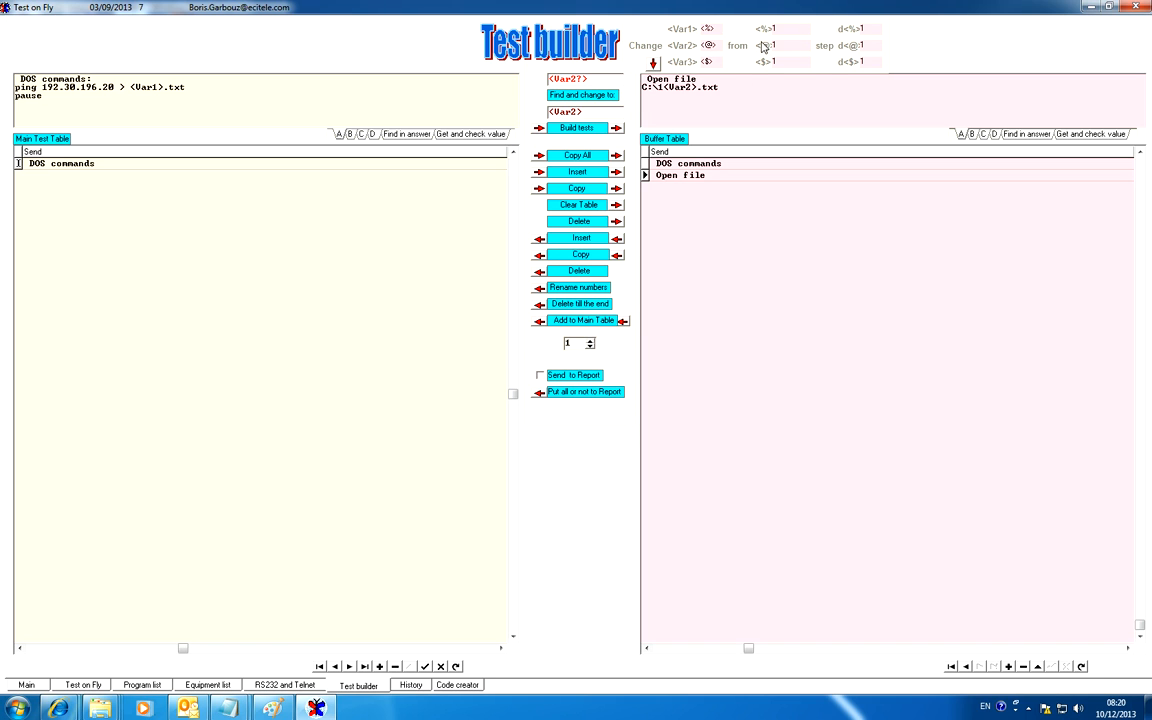
{"action": "left_click", "coordinate": [654, 64]}
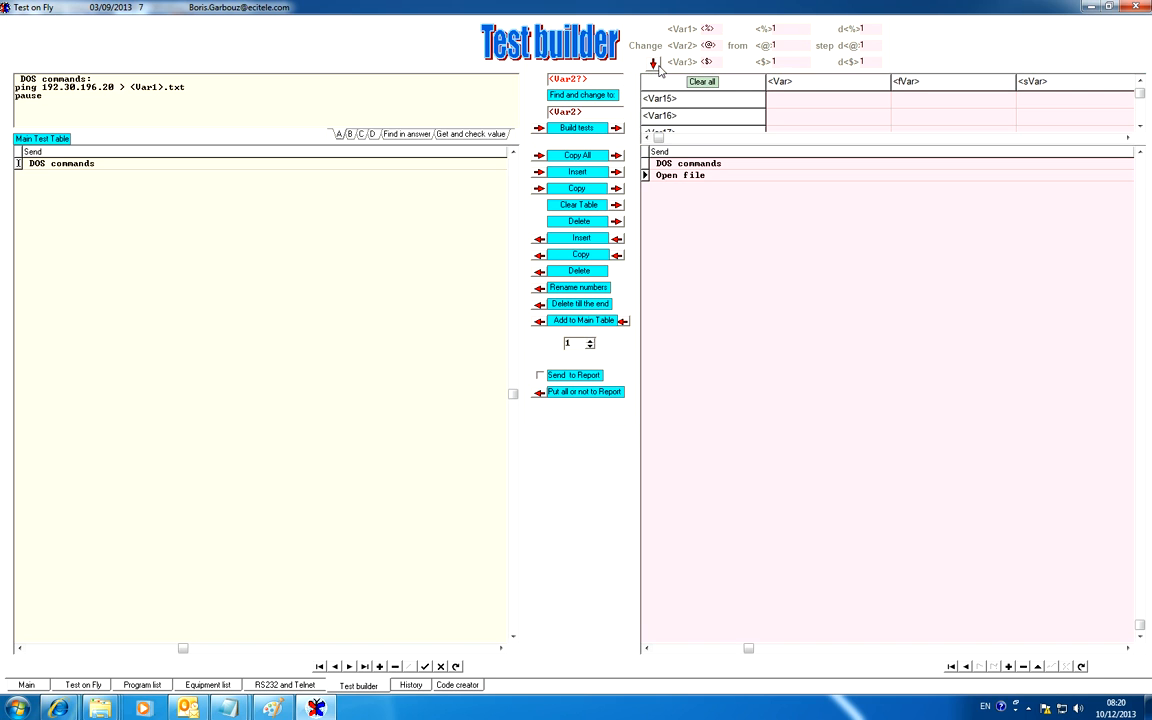
{"action": "left_click", "coordinate": [1140, 81]}
{"action": "left_click_drag", "start_coordinate": [1140, 94], "coordinate": [1140, 90]}
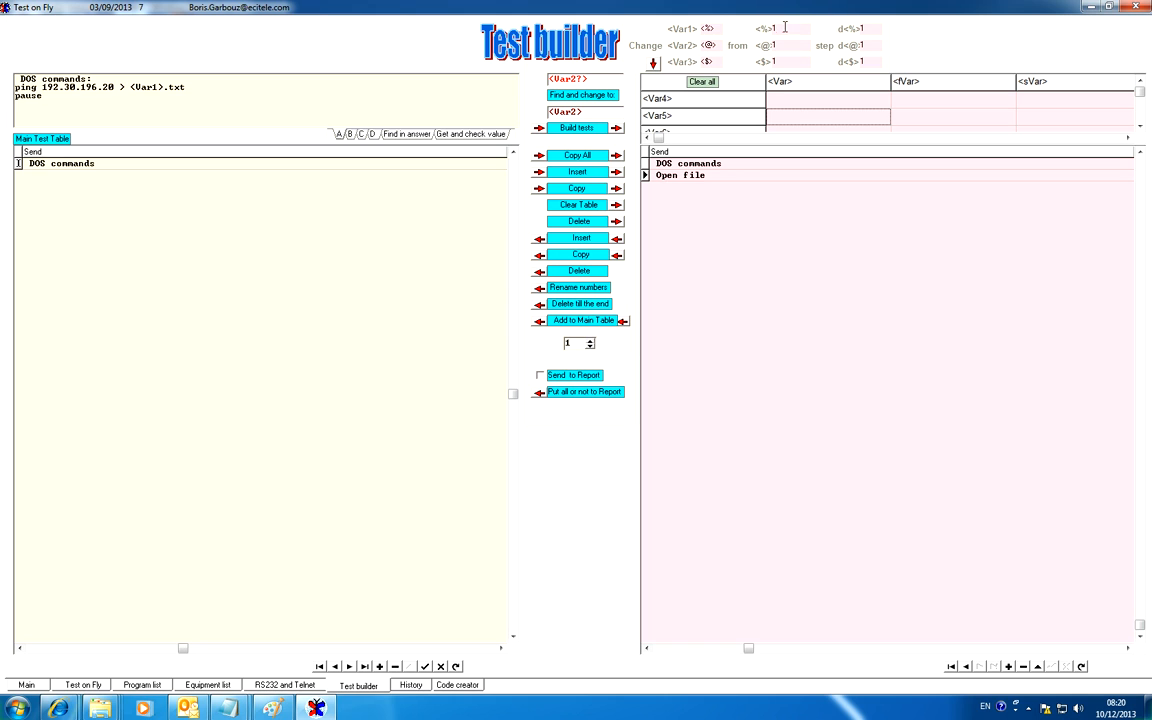
Try 0 as the step for Var1, and return its start and step values to 1
{"action": "left_click", "coordinate": [785, 27]}
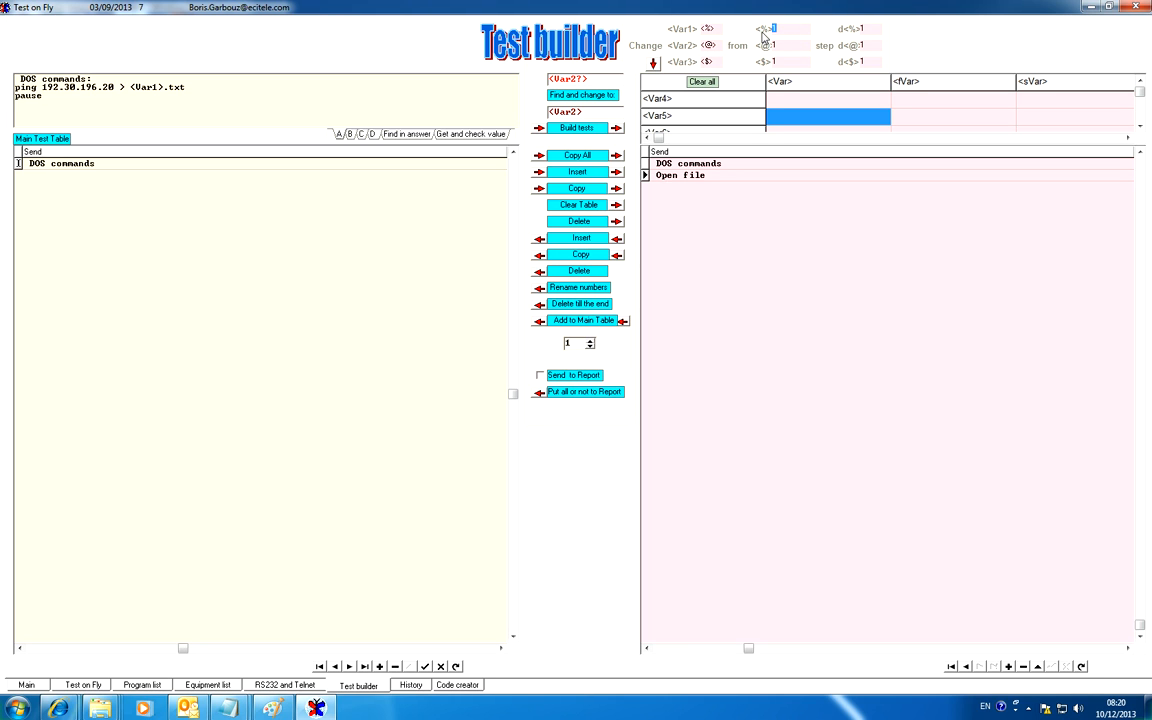
{"action": "left_click", "coordinate": [857, 30]}
{"action": "left_click", "coordinate": [766, 29]}
{"action": "left_click", "coordinate": [864, 29]}
{"action": "type", "text": "0"}
{"action": "left_click_drag", "start_coordinate": [872, 28], "coordinate": [748, 27]}
{"action": "type", "text": "11"}
Try myname as the replacement symbol for Var1
{"action": "left_click_drag", "start_coordinate": [721, 28], "coordinate": [698, 29]}
{"action": "type", "text": "m"}
{"action": "type", "text": "yname"}
{"action": "left_click_drag", "start_coordinate": [723, 28], "coordinate": [694, 31]}
{"action": "key", "text": "Tab"}
Try @ as the replacement symbol for Var1, and set it to #
{"action": "double_click", "coordinate": [716, 29]}
{"action": "key", "text": "BackSpace"}
{"action": "type", "text": "@"}
{"action": "double_click", "coordinate": [710, 28]}
{"action": "left_click", "coordinate": [708, 28]}
{"action": "type", "text": "#"}
Recheck Var1's step in the Test builder, and run the DOS commands ping test
{"action": "left_click", "coordinate": [82, 685]}
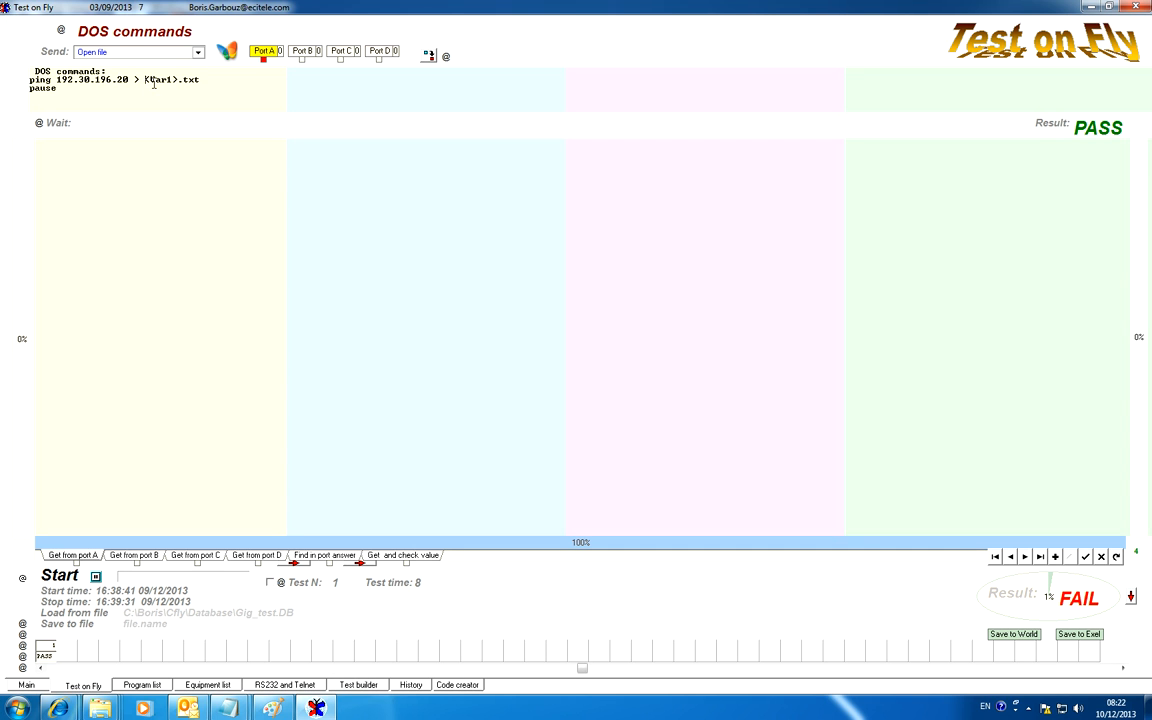
{"action": "left_click", "coordinate": [374, 686]}
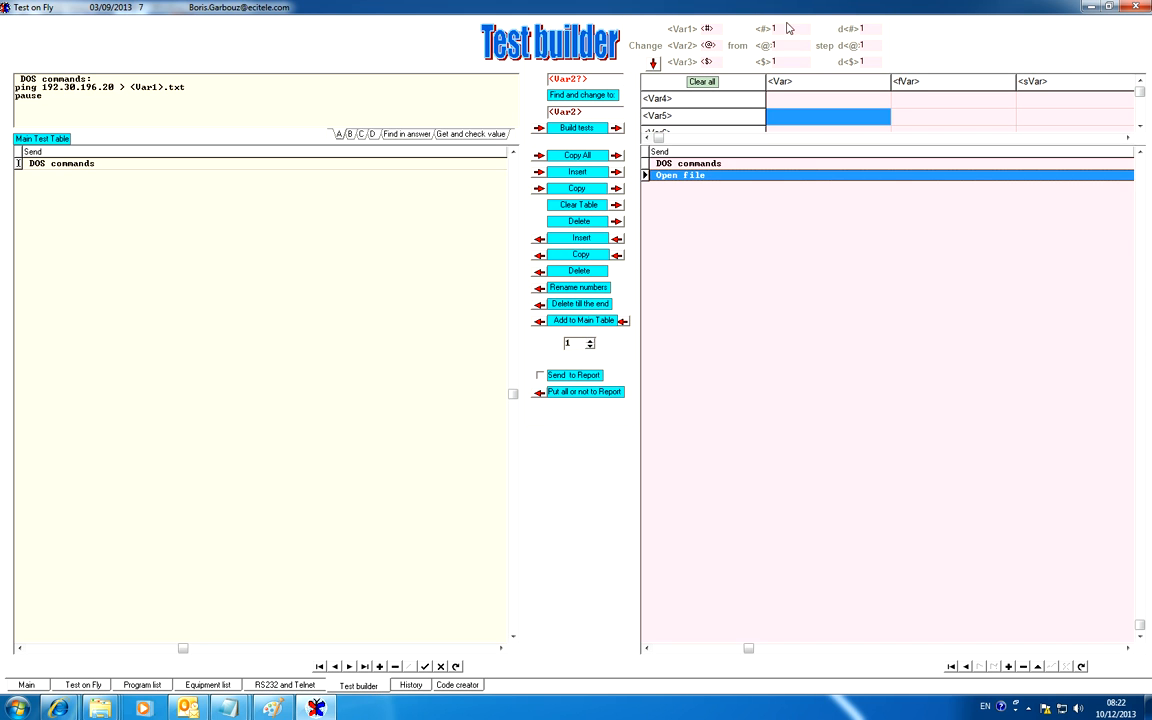
{"action": "left_click_drag", "start_coordinate": [871, 29], "coordinate": [850, 29]}
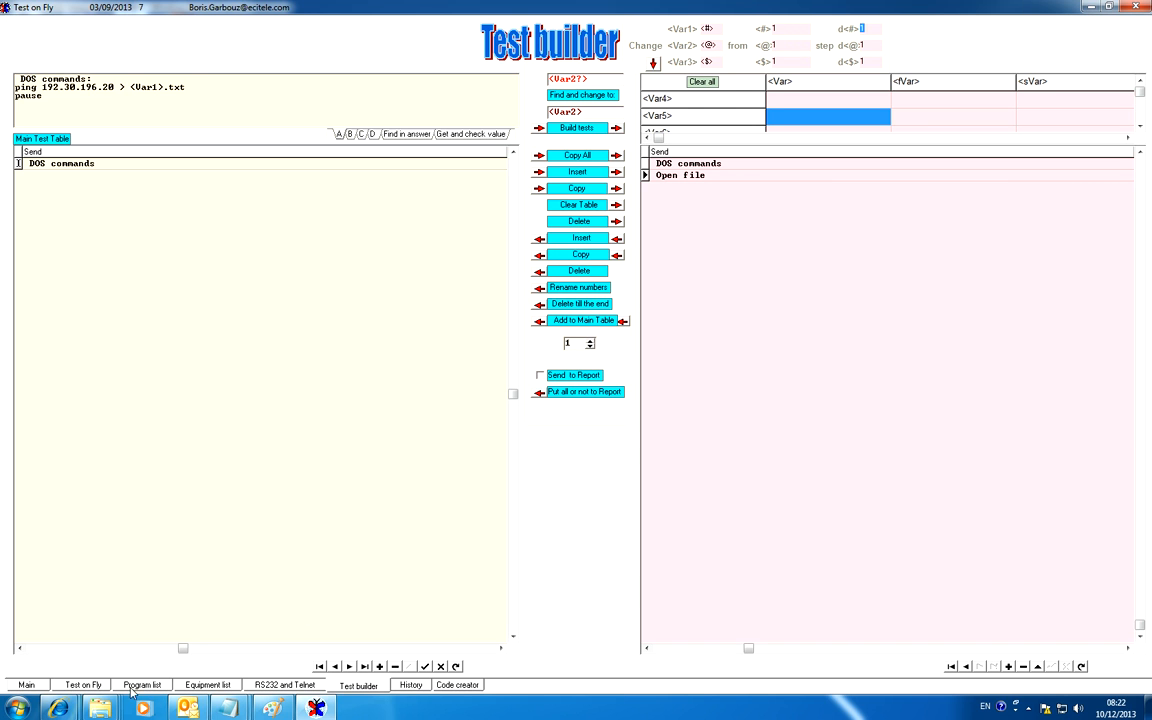
{"action": "left_click", "coordinate": [88, 686]}
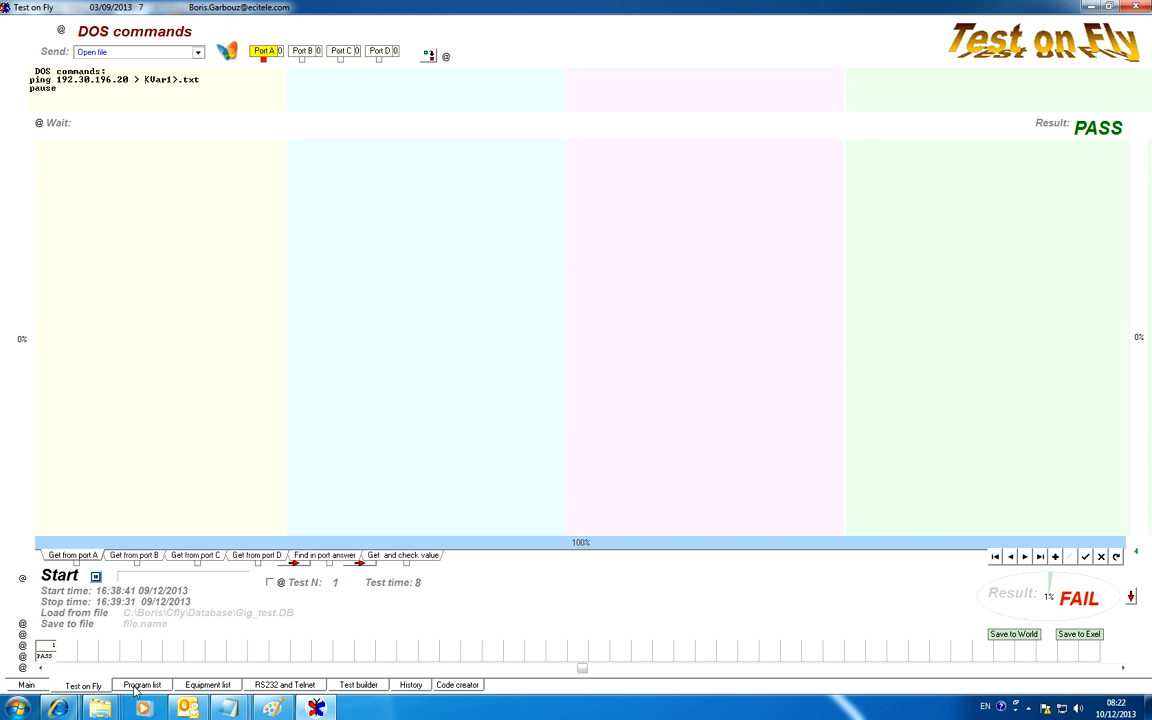
{"action": "left_click", "coordinate": [56, 56]}
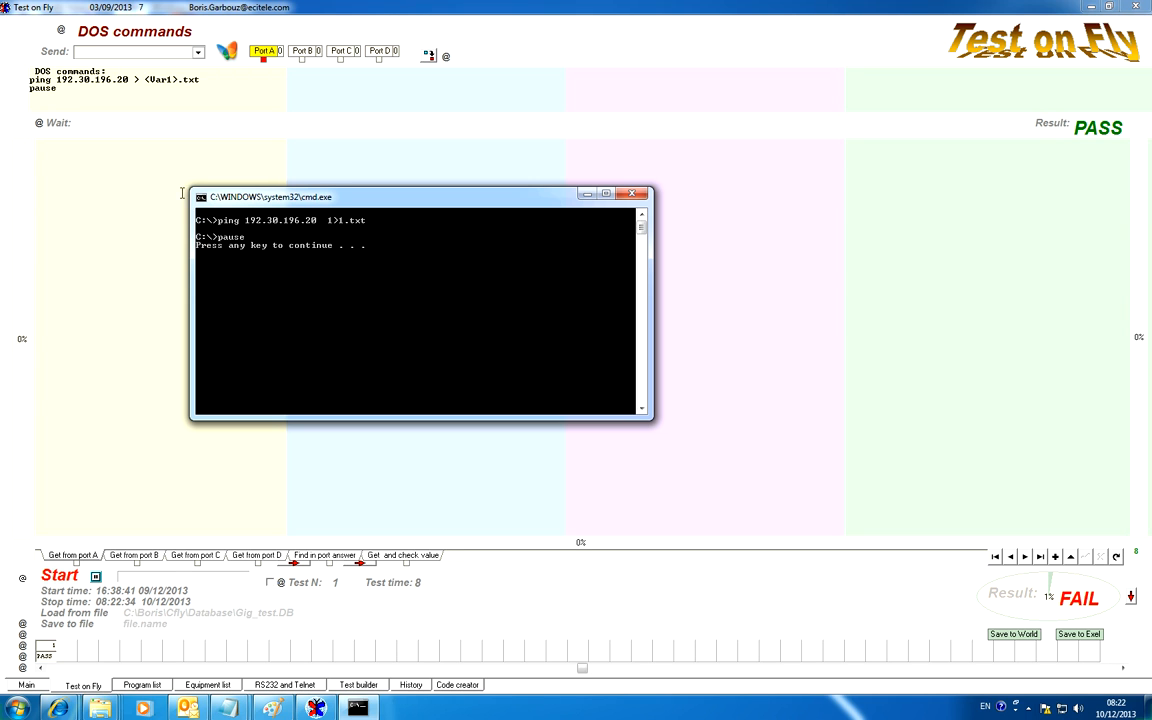
{"action": "left_click_drag", "start_coordinate": [61, 89], "coordinate": [21, 85]}
{"action": "left_click_drag", "start_coordinate": [63, 88], "coordinate": [14, 92]}
{"action": "left_click", "coordinate": [358, 708]}
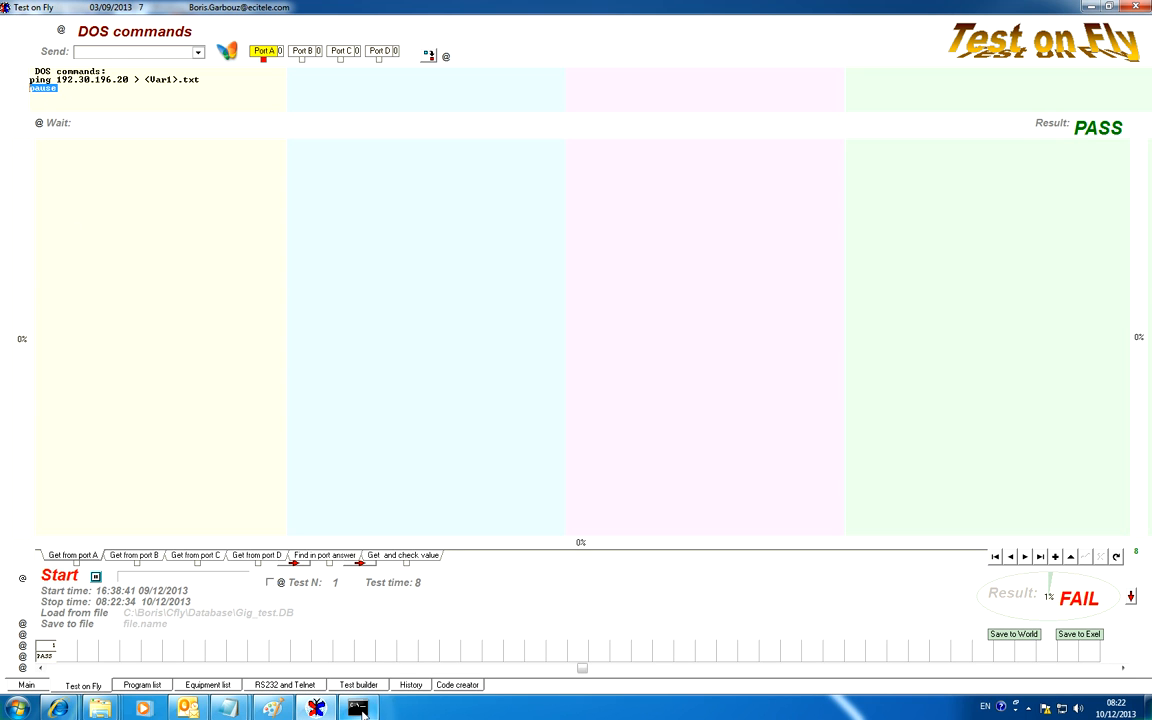
Open 1.txt from Local Disk (C:), read the saved ping output, and close the file
{"action": "left_click", "coordinate": [112, 706]}
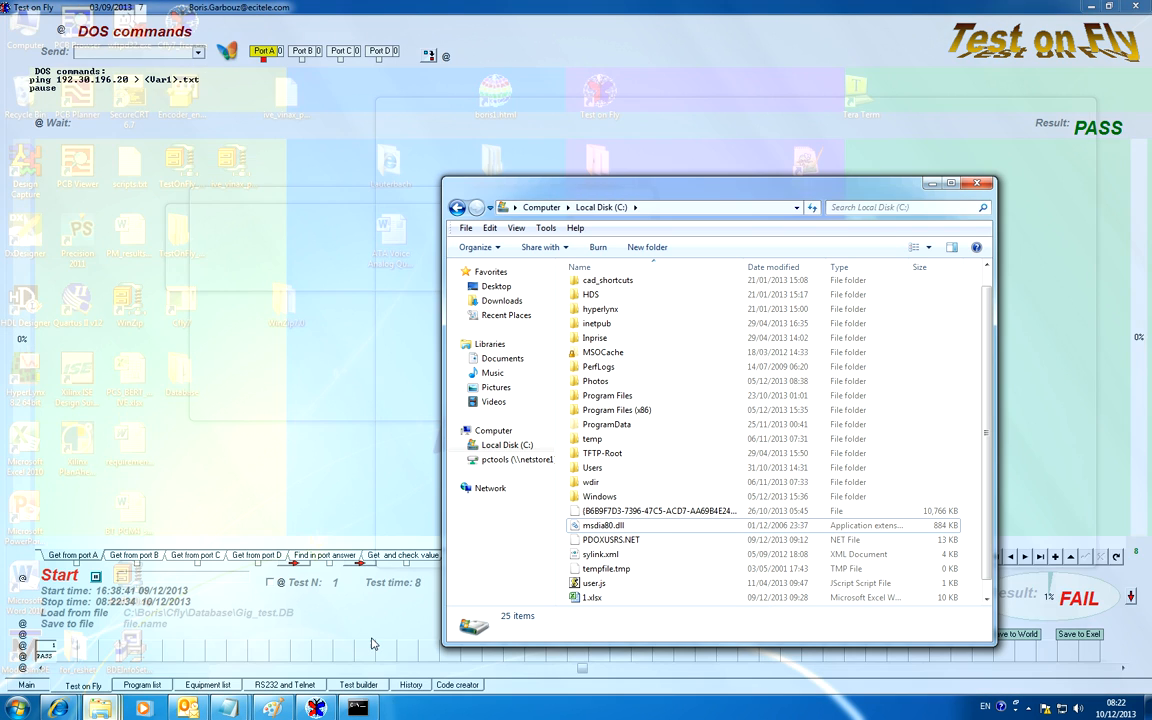
{"action": "left_click", "coordinate": [375, 640]}
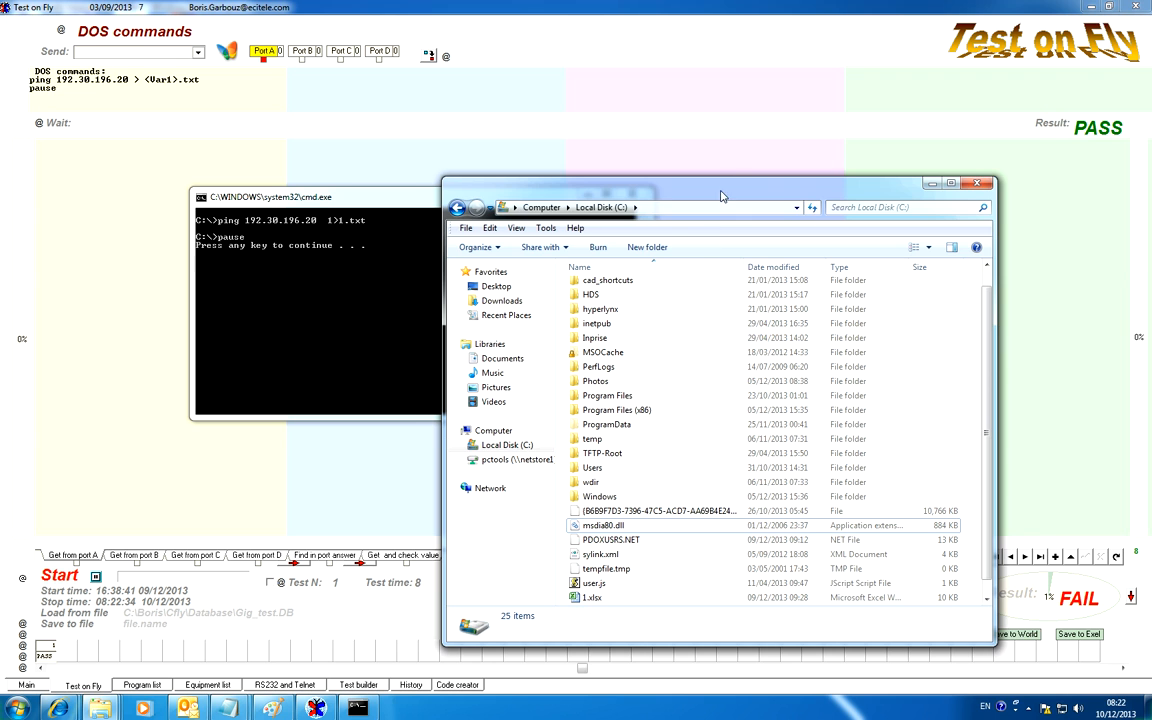
{"action": "left_click_drag", "start_coordinate": [720, 188], "coordinate": [753, 108]}
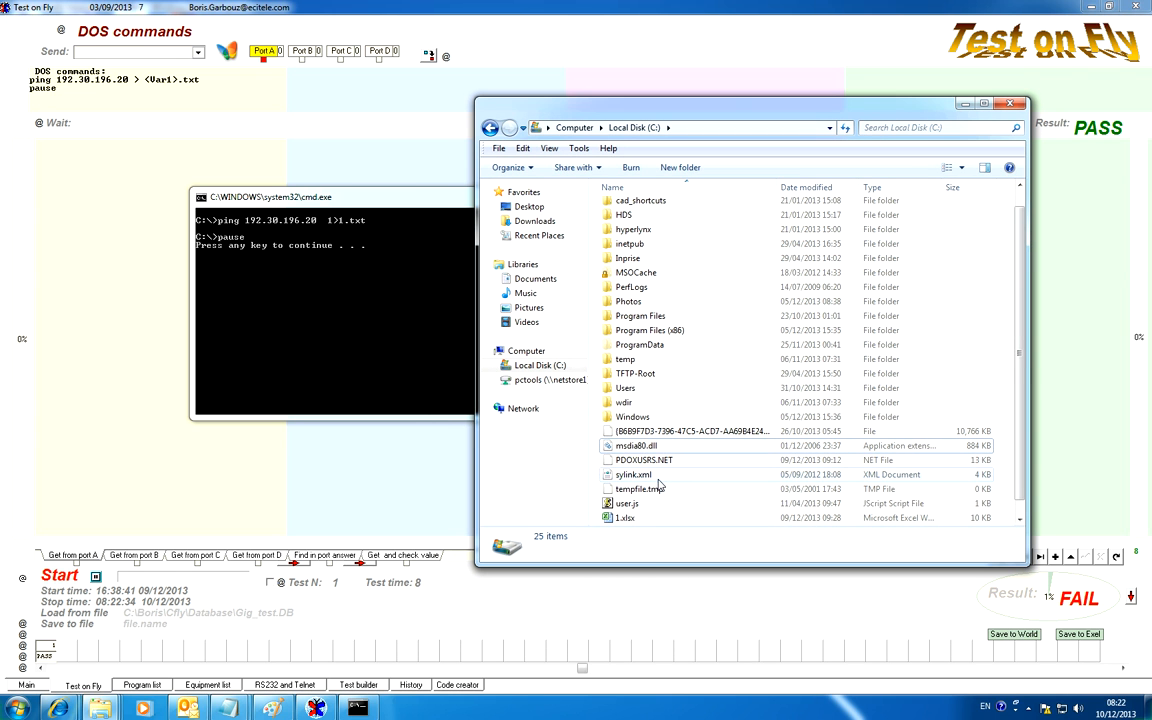
{"action": "scroll", "coordinate": [660, 487], "scroll_direction": "down", "scroll_amount": 1}
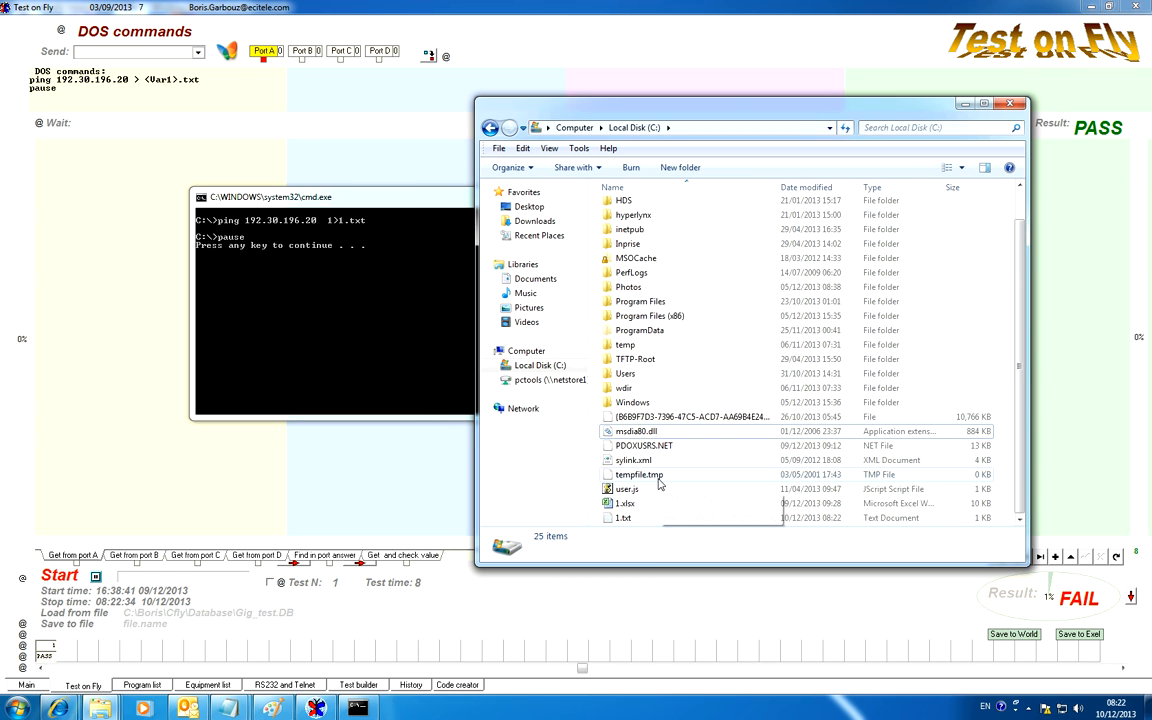
{"action": "double_click", "coordinate": [623, 519]}
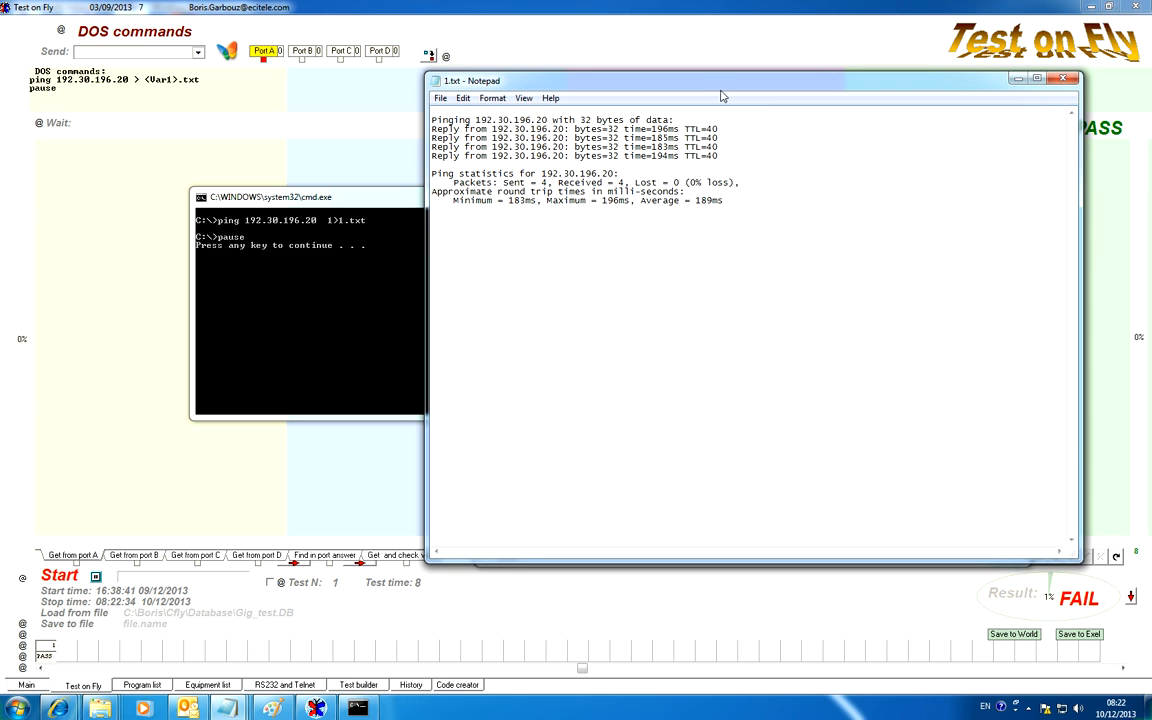
{"action": "left_click_drag", "start_coordinate": [640, 80], "coordinate": [550, 90]}
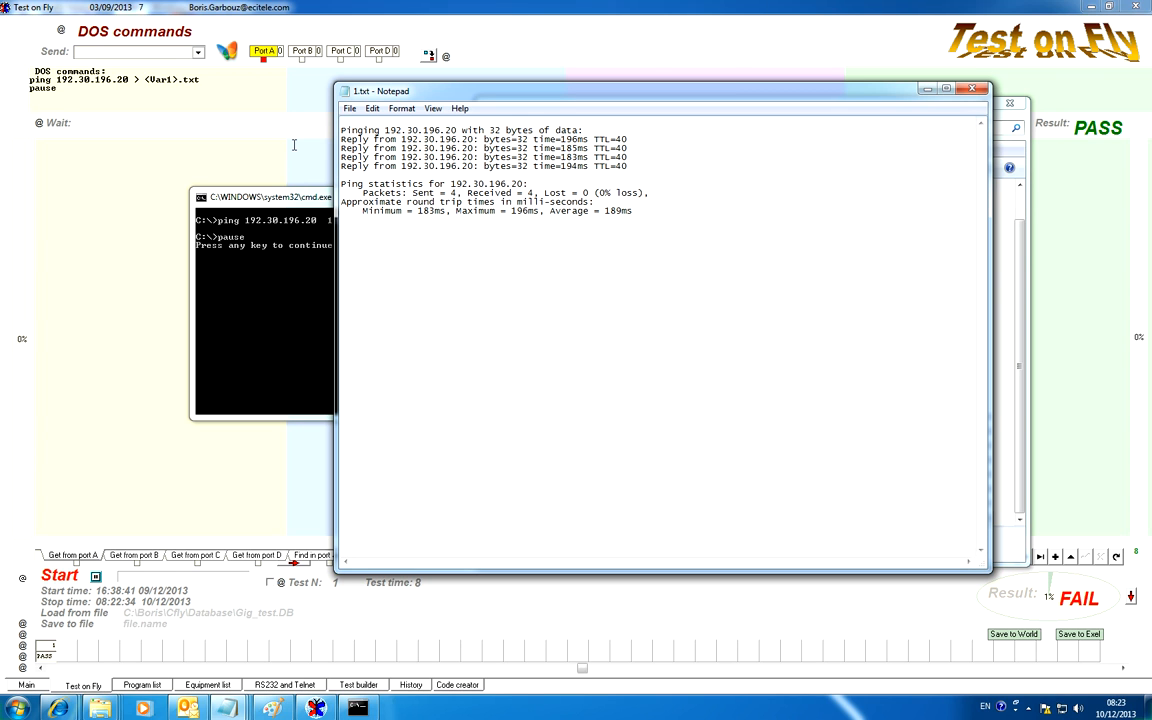
{"action": "left_click", "coordinate": [977, 91]}
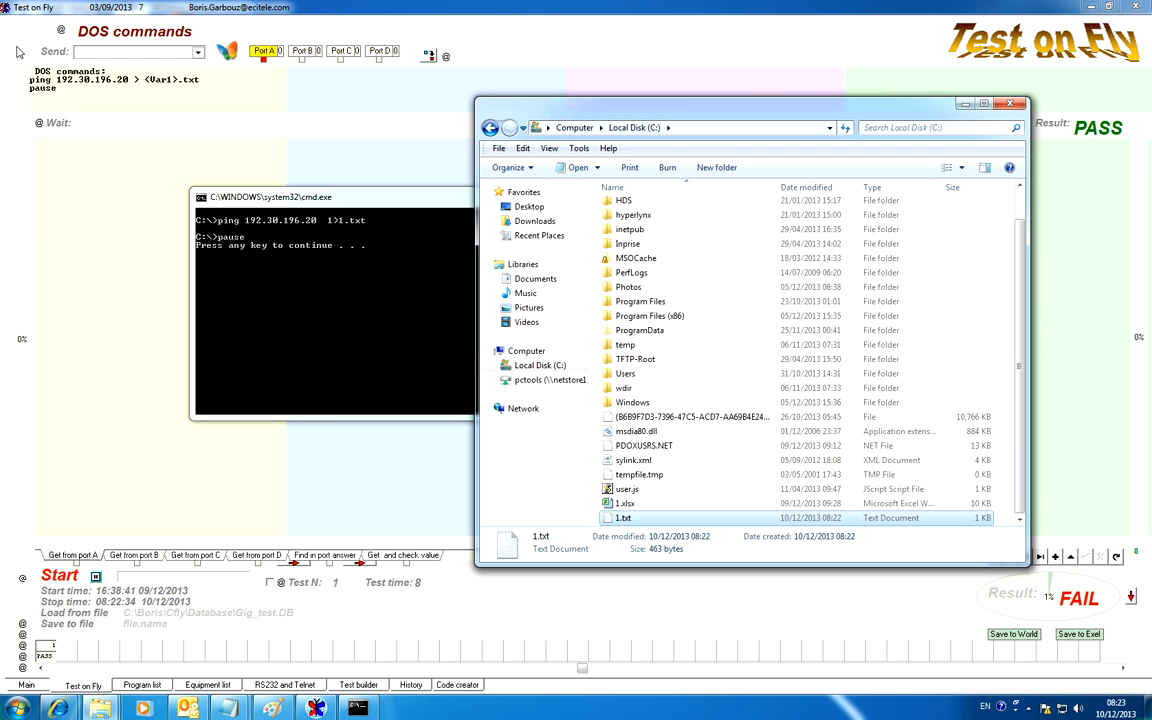
Continue past the pause in the command console and run the DOS commands ping test again
{"action": "left_click", "coordinate": [287, 203]}
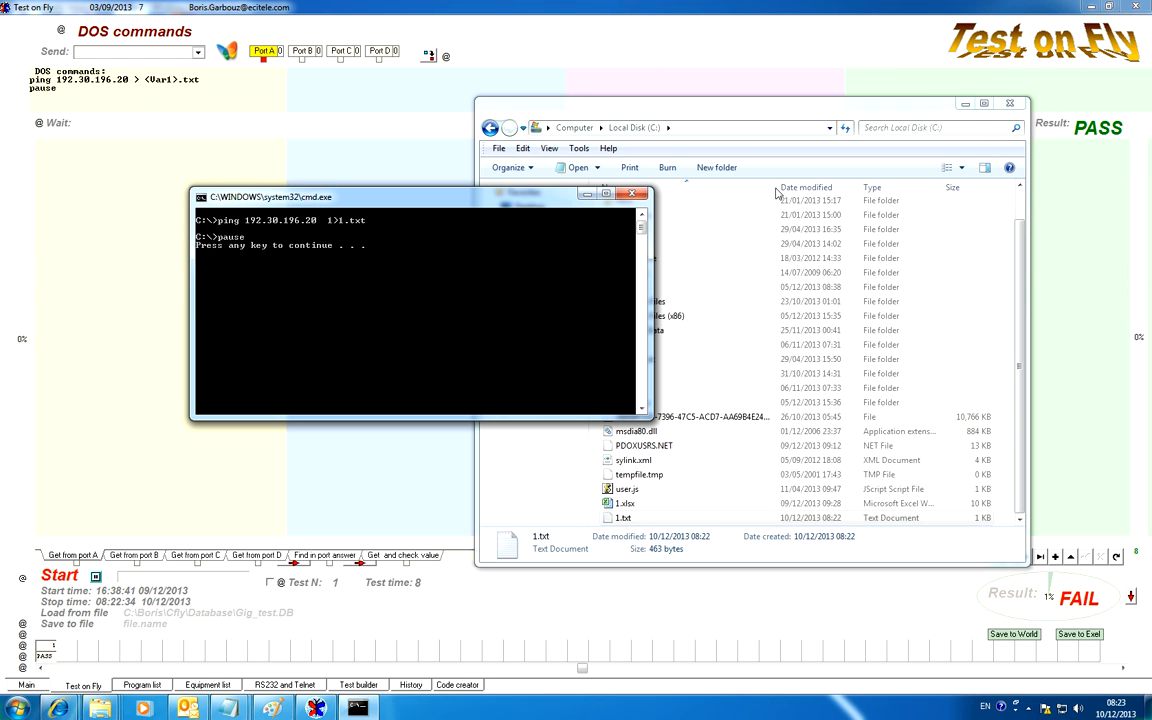
{"action": "key", "text": "Return"}
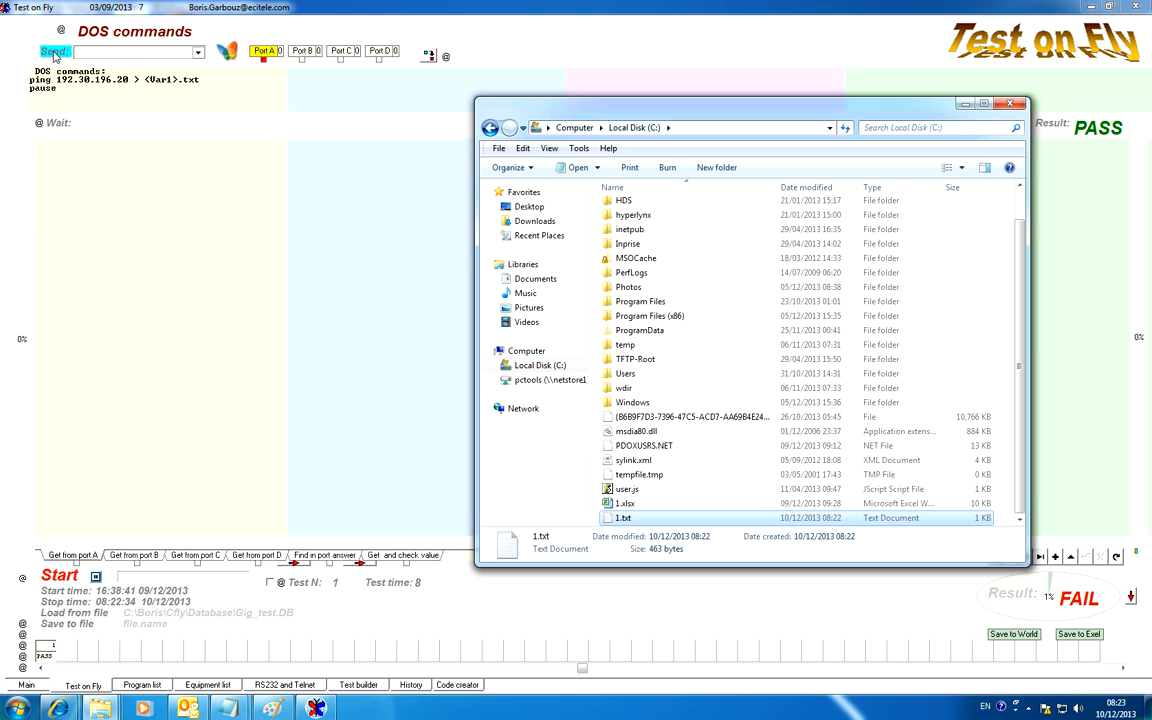
{"action": "left_click", "coordinate": [54, 52]}
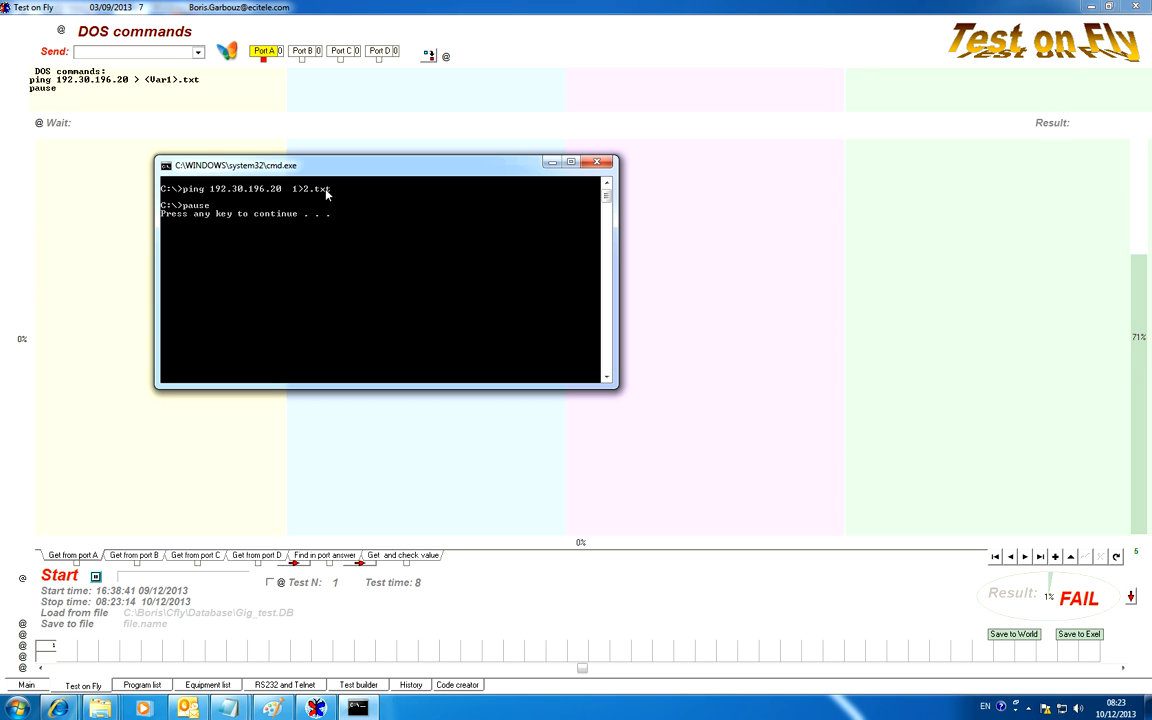
Open 2.txt from Local Disk (C:), read the second run's ping output, and close the file
{"action": "left_click", "coordinate": [112, 712]}
{"action": "left_click", "coordinate": [676, 660]}
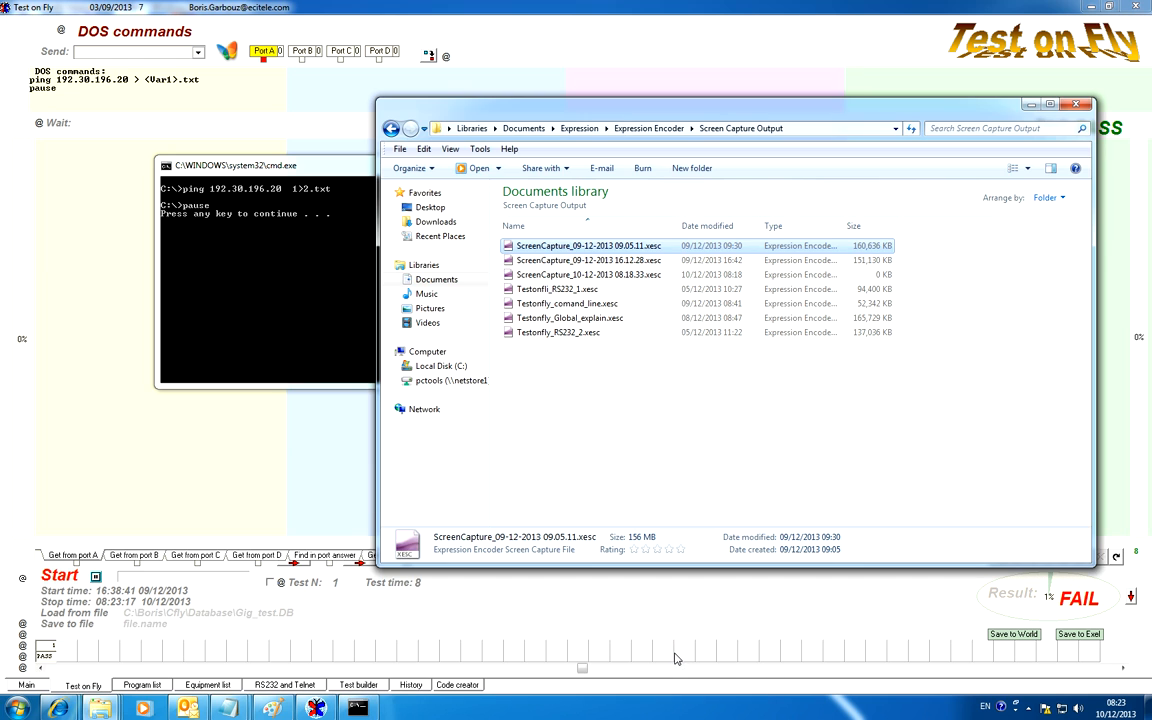
{"action": "left_click", "coordinate": [100, 708]}
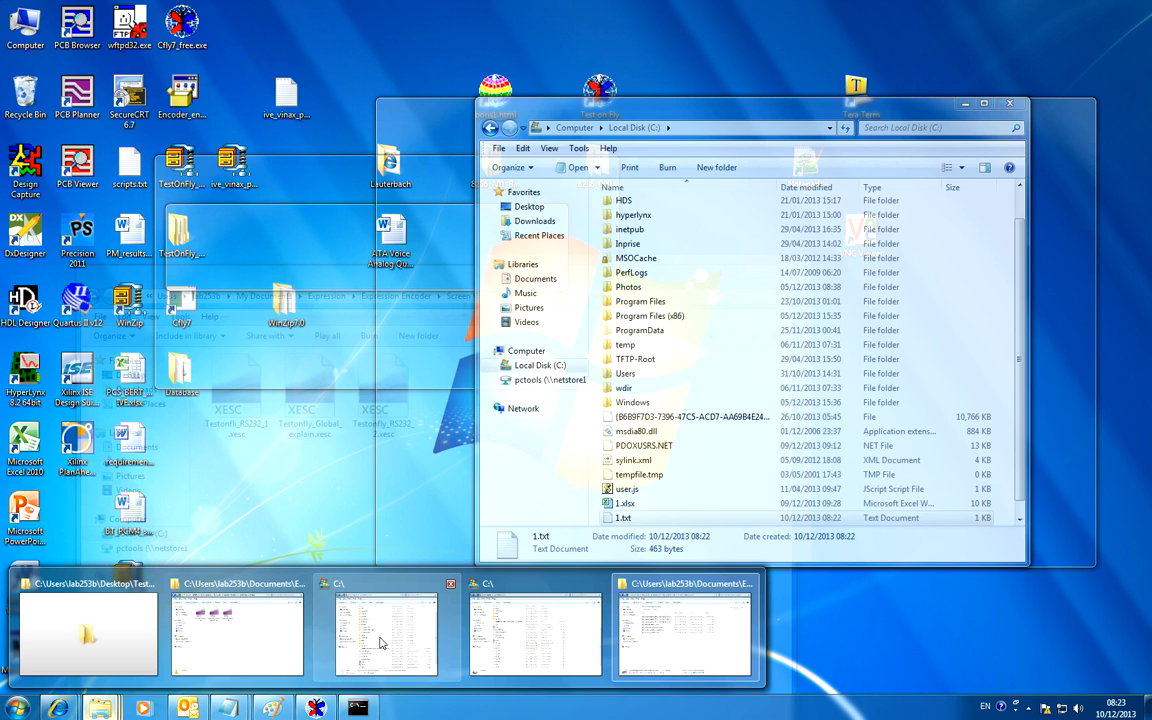
{"action": "left_click", "coordinate": [394, 645]}
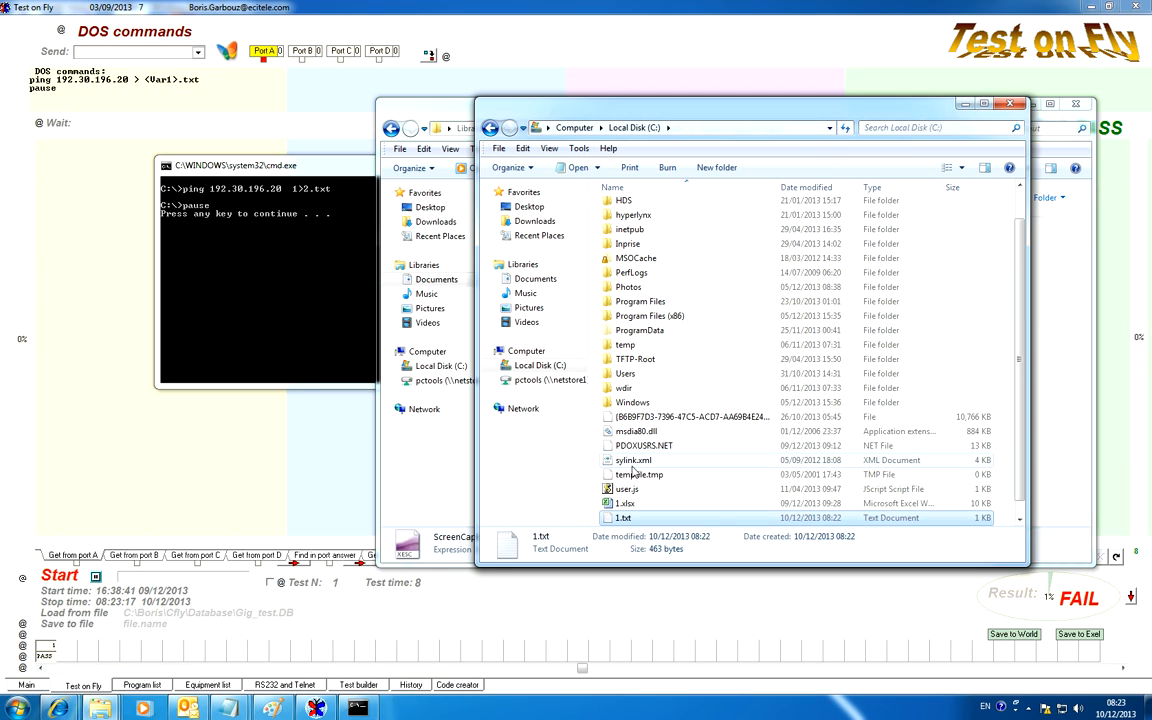
{"action": "left_click", "coordinate": [628, 518]}
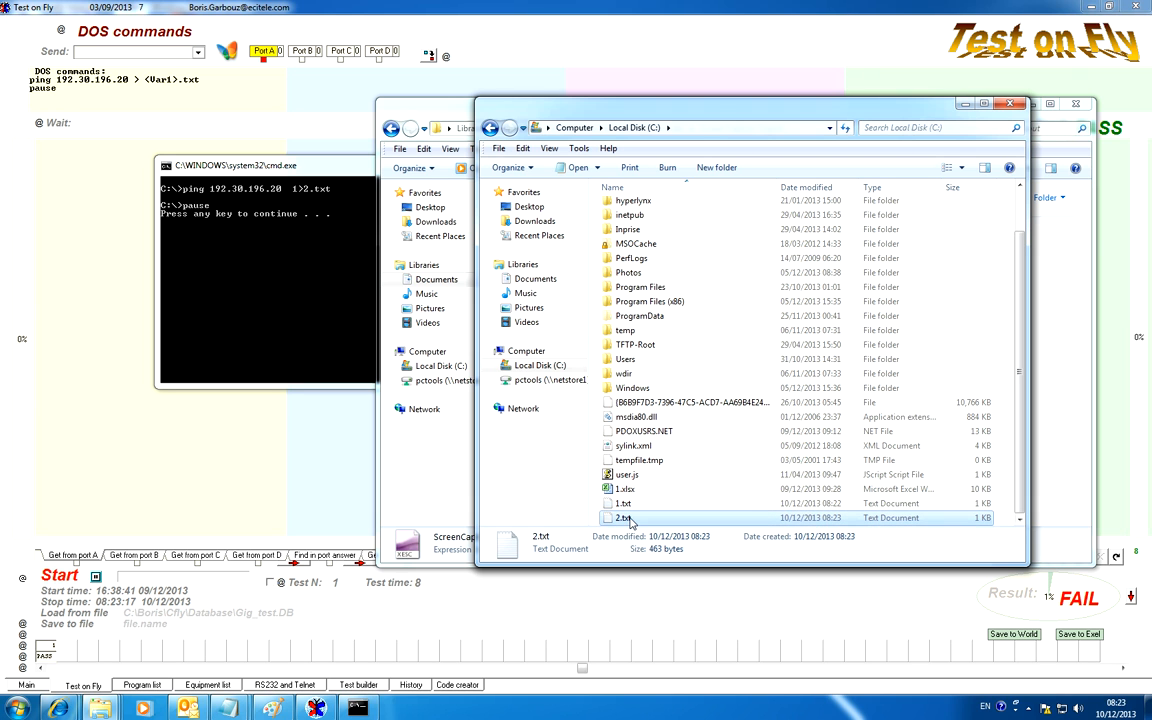
{"action": "double_click", "coordinate": [628, 518]}
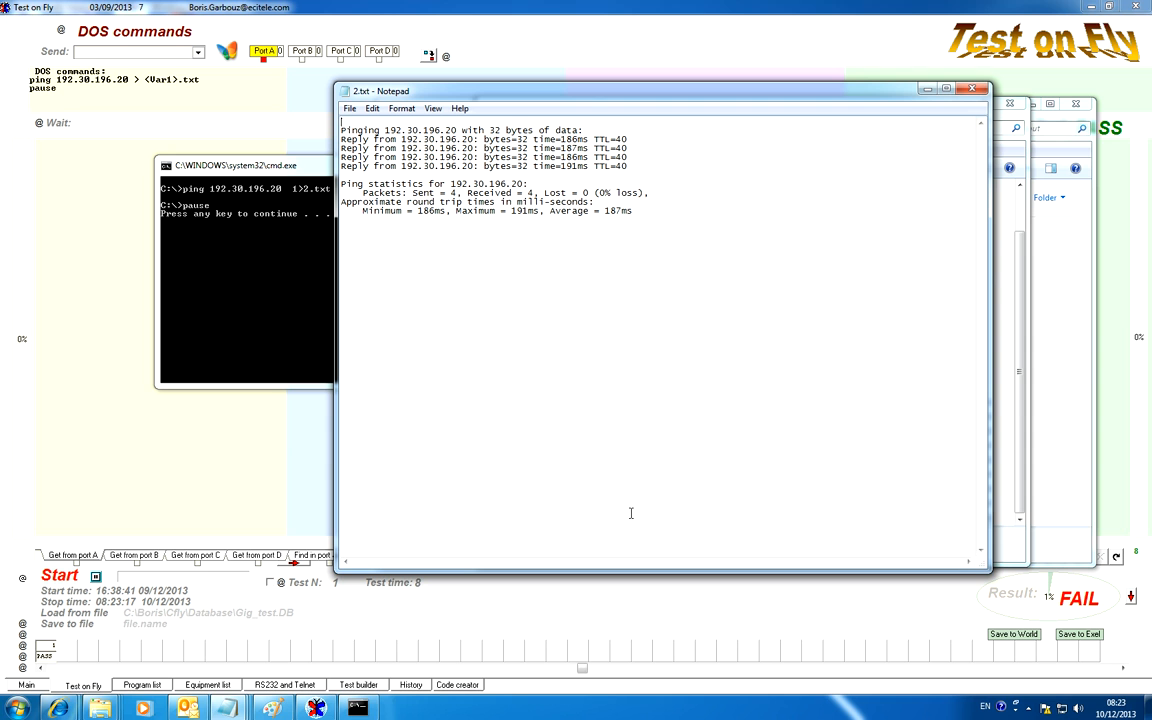
{"action": "left_click", "coordinate": [978, 91]}
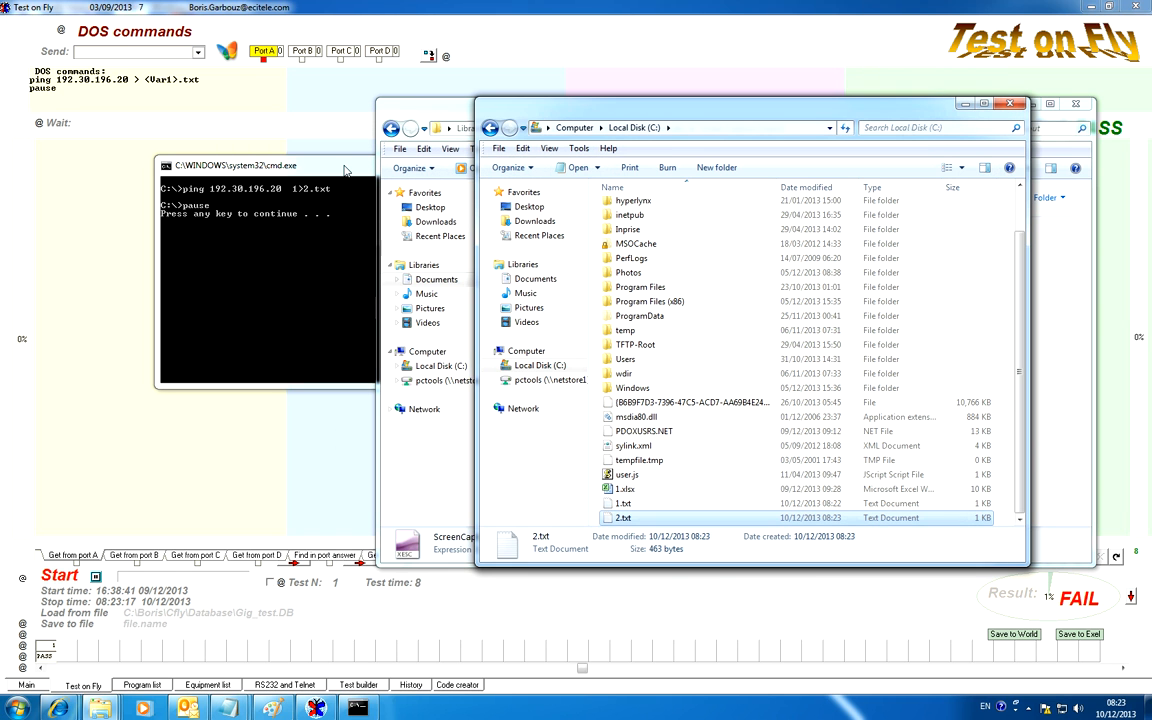
Close the second ping run's command console and maximize the Local Disk (C:) window
{"action": "left_click", "coordinate": [346, 170]}
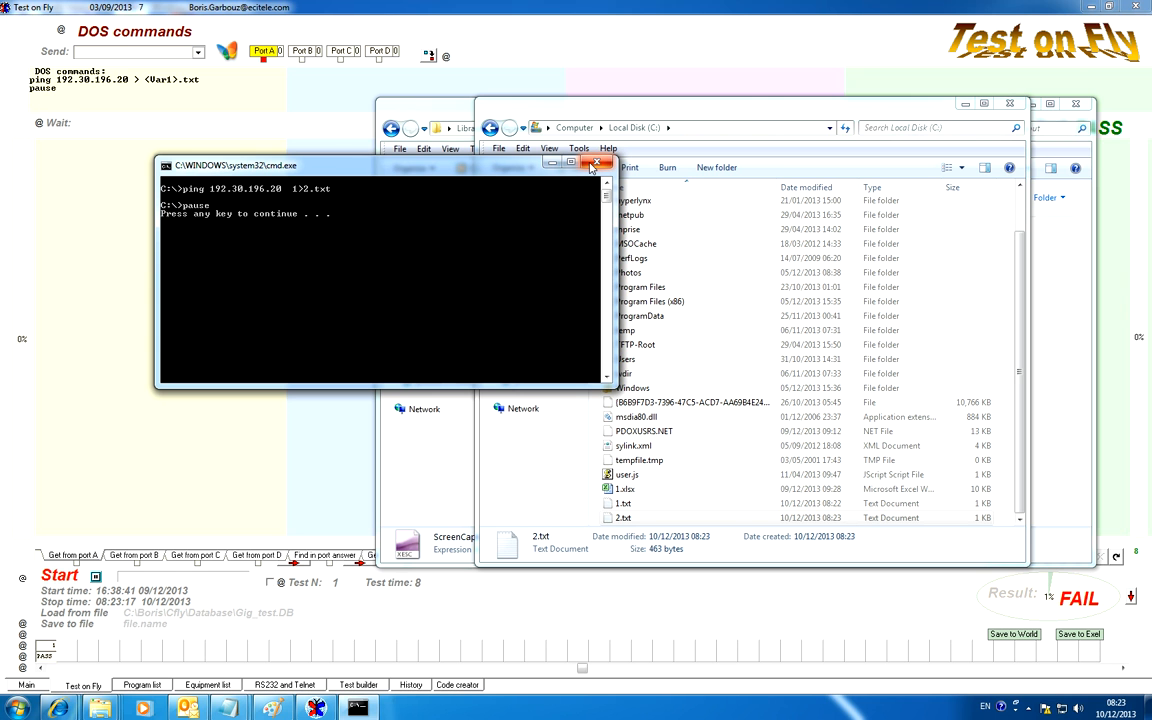
{"action": "left_click", "coordinate": [595, 164]}
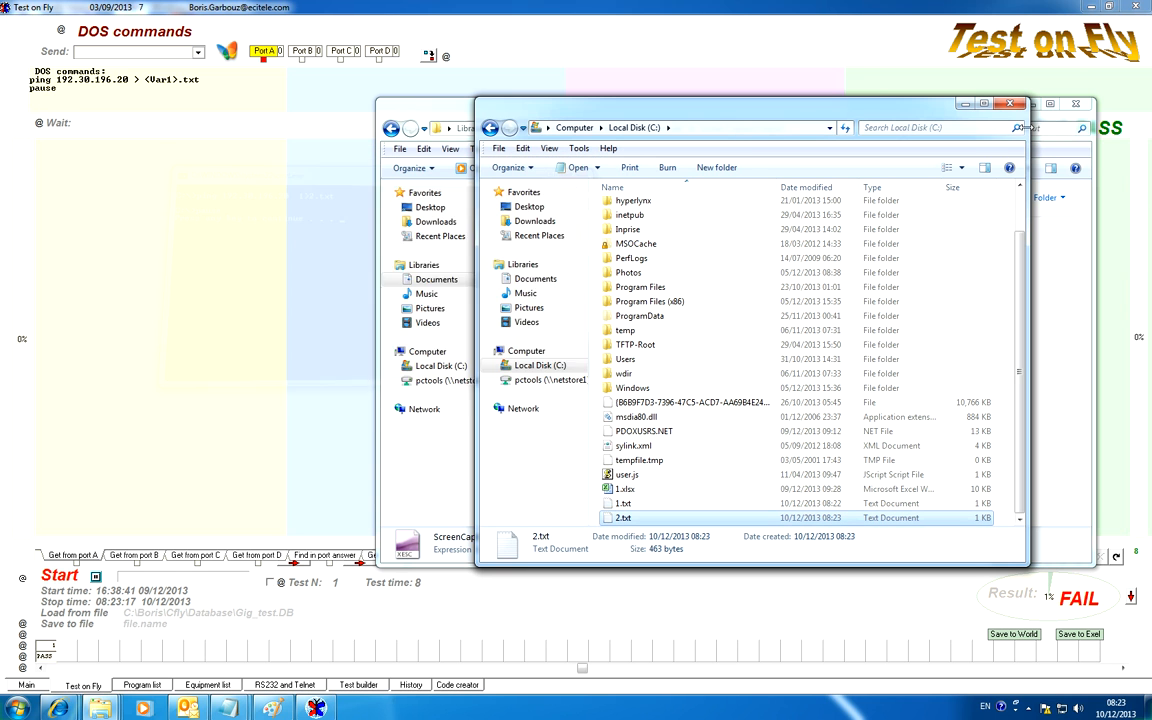
{"action": "left_click", "coordinate": [986, 104]}
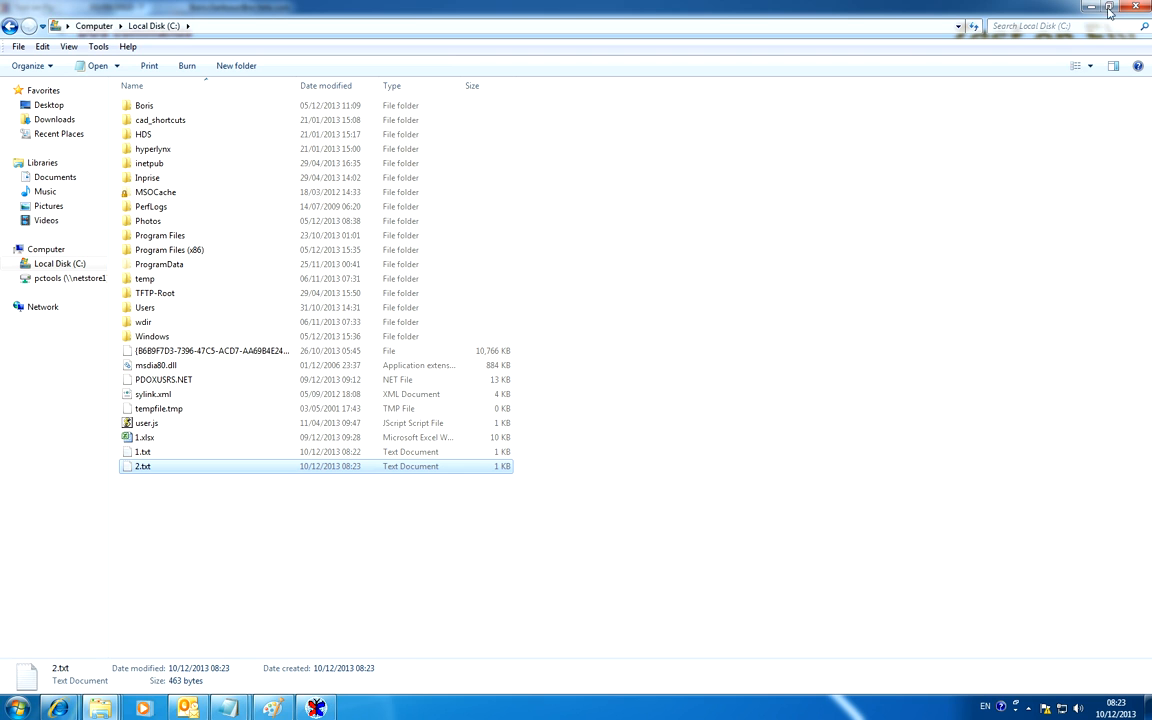
Restore the Local Disk (C:) window to its smaller size and minimize both open Explorer windows
{"action": "double_click", "coordinate": [990, 8]}
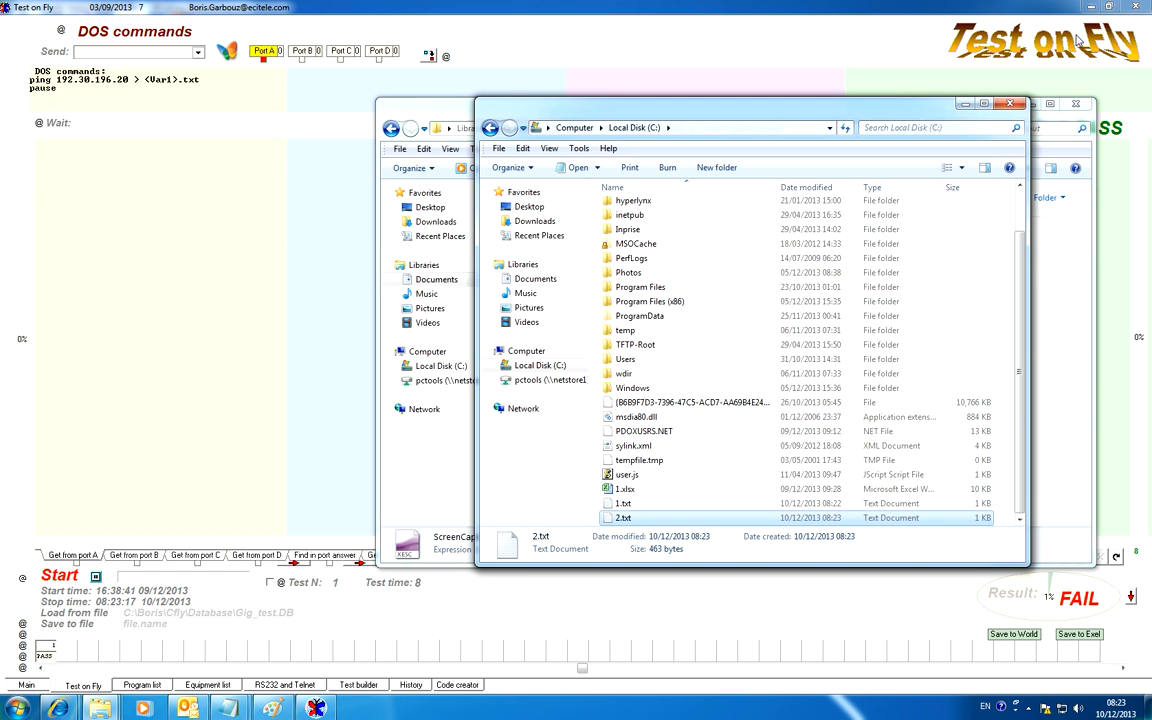
{"action": "left_click", "coordinate": [965, 106]}
{"action": "left_click", "coordinate": [1031, 105]}
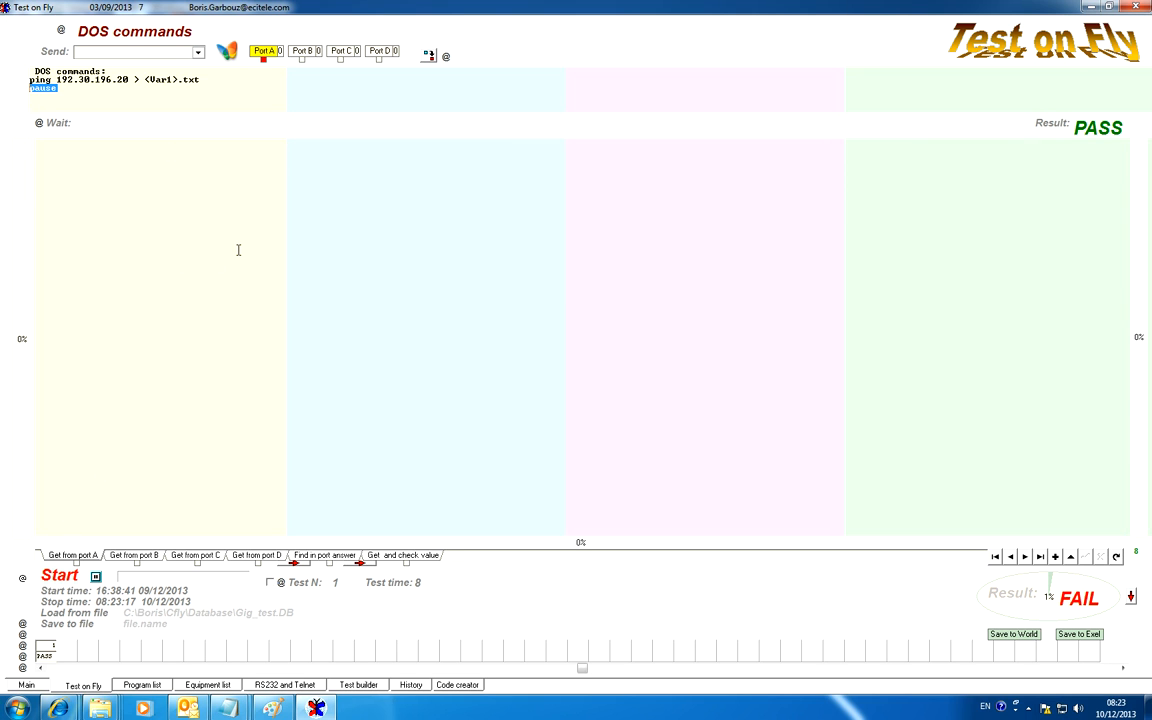
Duplicate the DOS commands ping test into four tests numbered 1 to 4 and run the sequence
{"action": "left_click", "coordinate": [23, 635]}
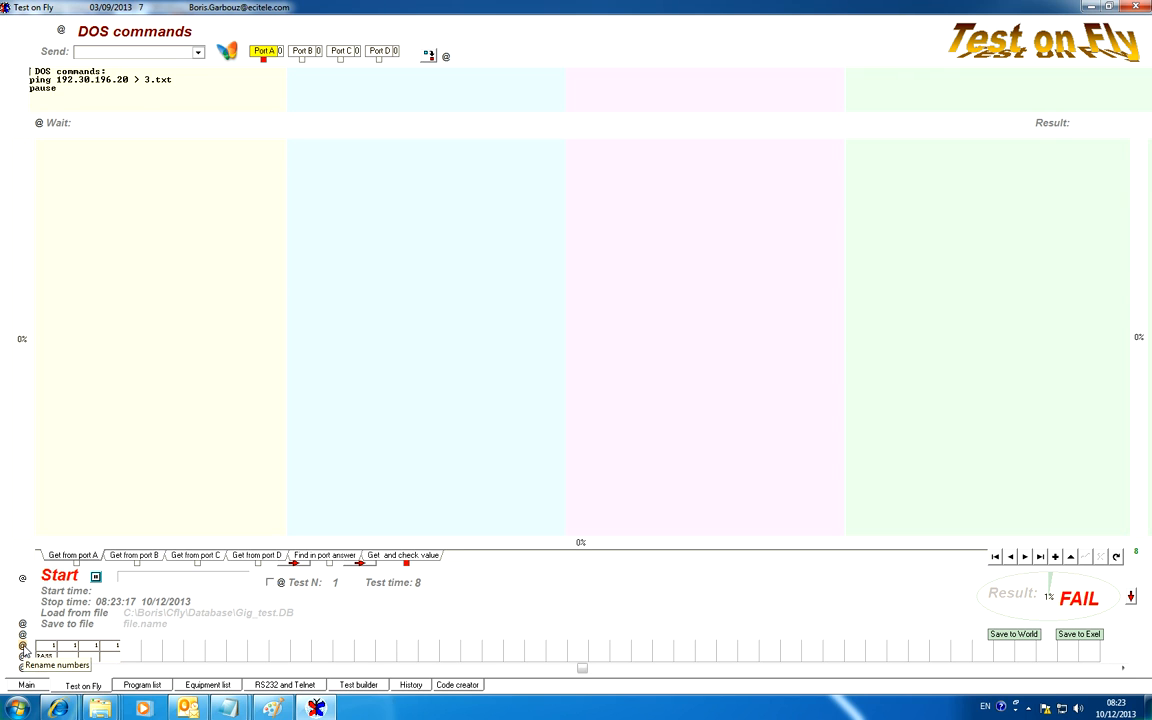
{"action": "left_click", "coordinate": [23, 646]}
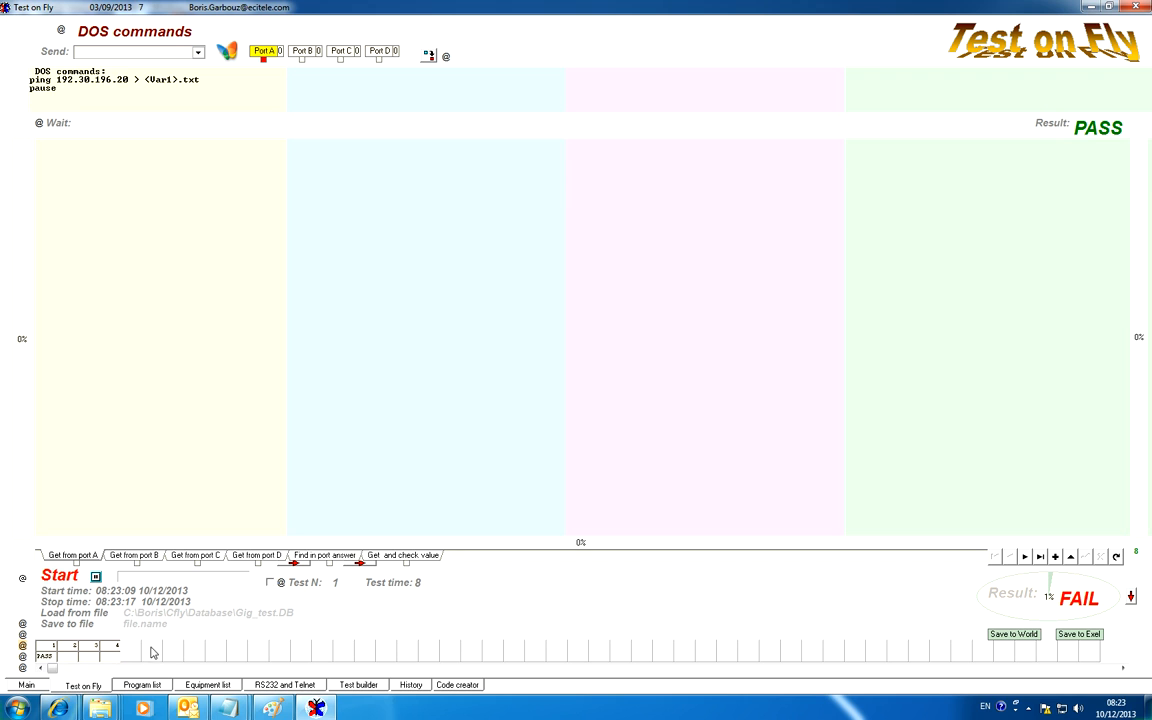
{"action": "left_click", "coordinate": [59, 575]}
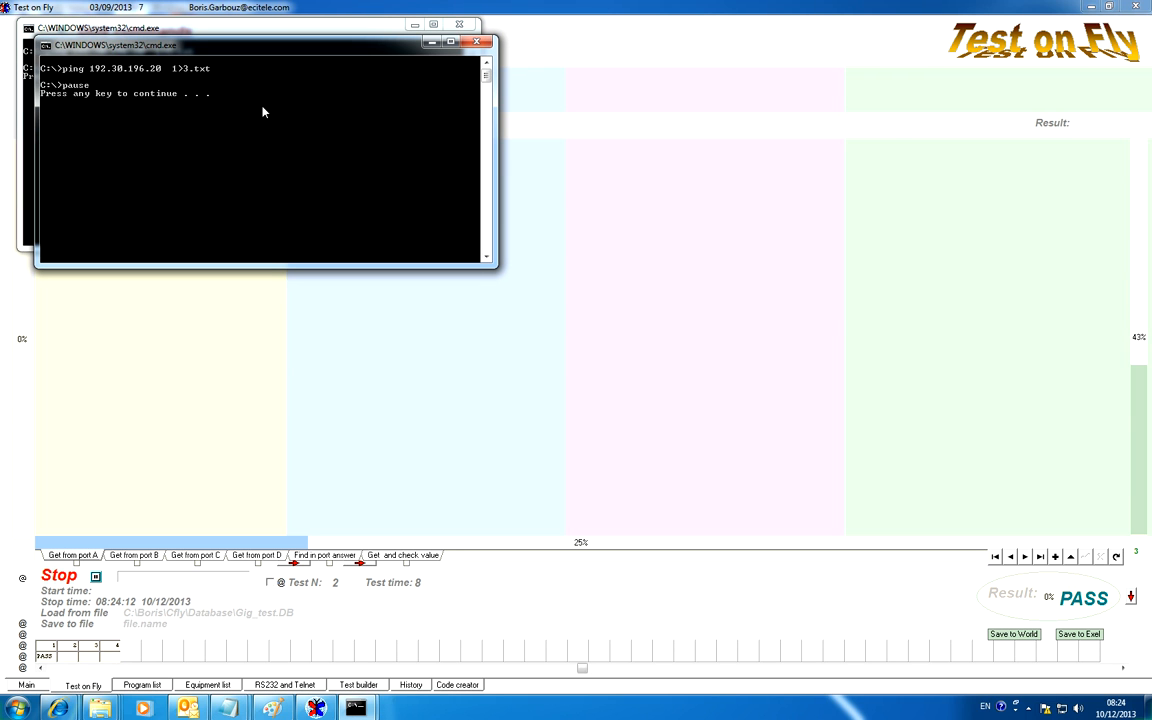
{"action": "left_click_drag", "start_coordinate": [259, 49], "coordinate": [306, 146]}
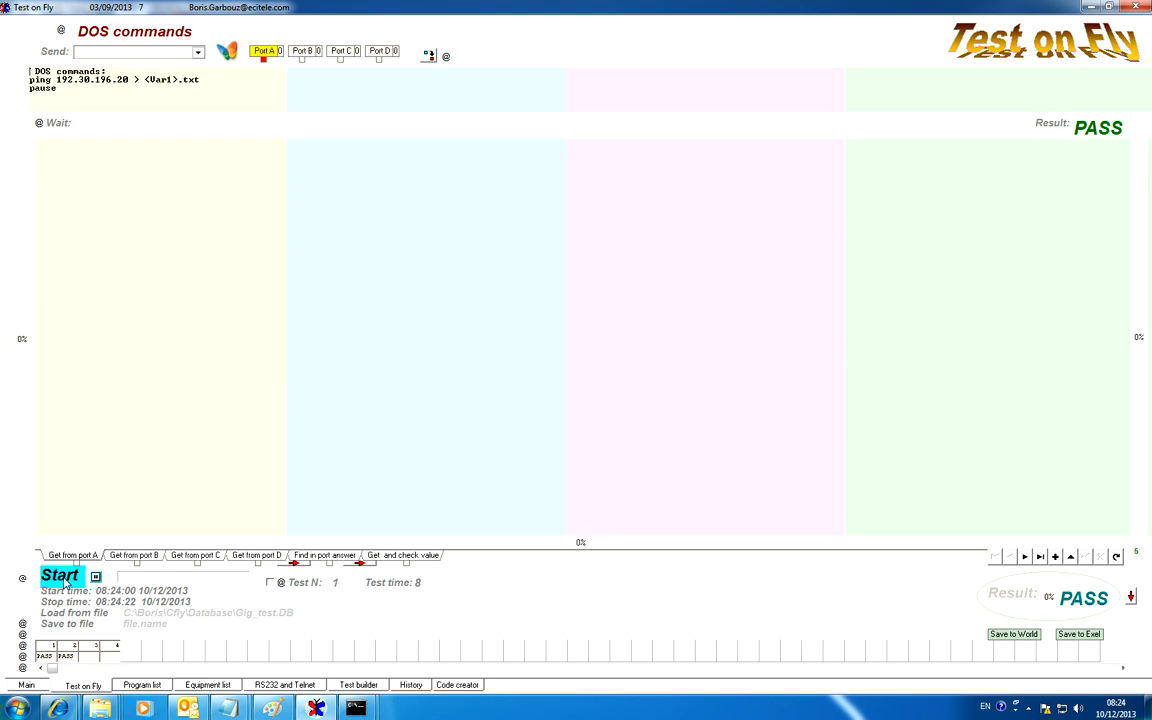
Review the ping lines of the copied tests and replace test 2's line with test 1's "ping 192.30.196.20 > <Var1>.txt"
{"action": "left_click", "coordinate": [1025, 557]}
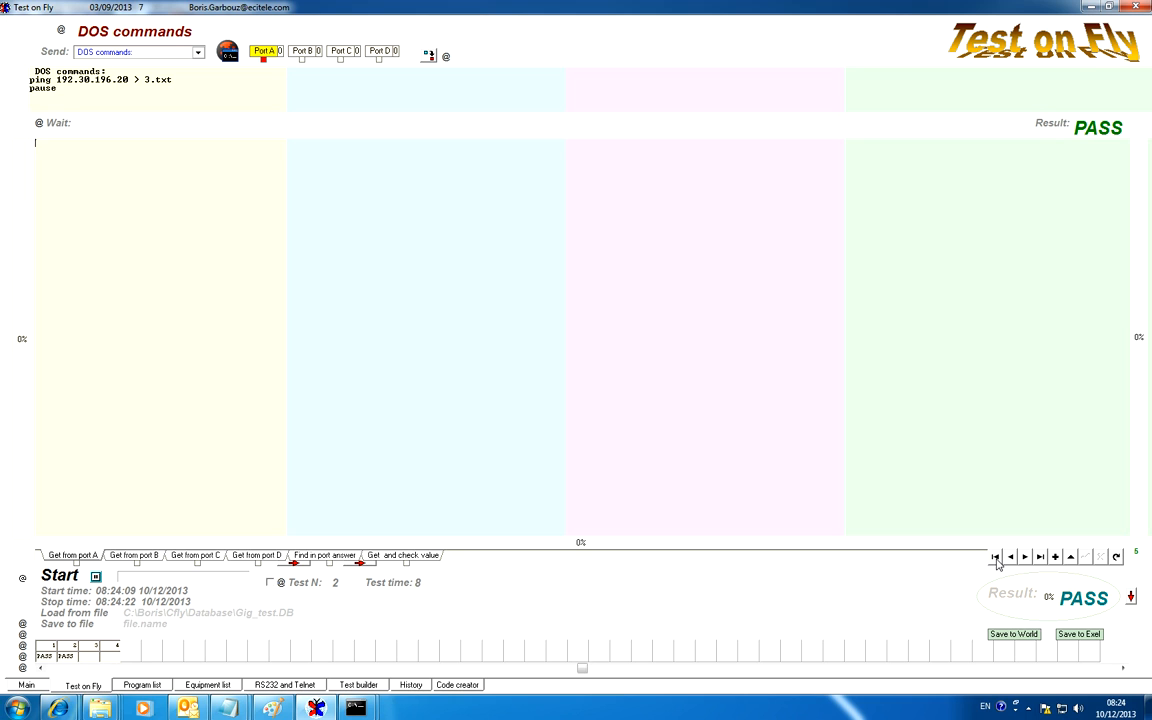
{"action": "left_click", "coordinate": [995, 557]}
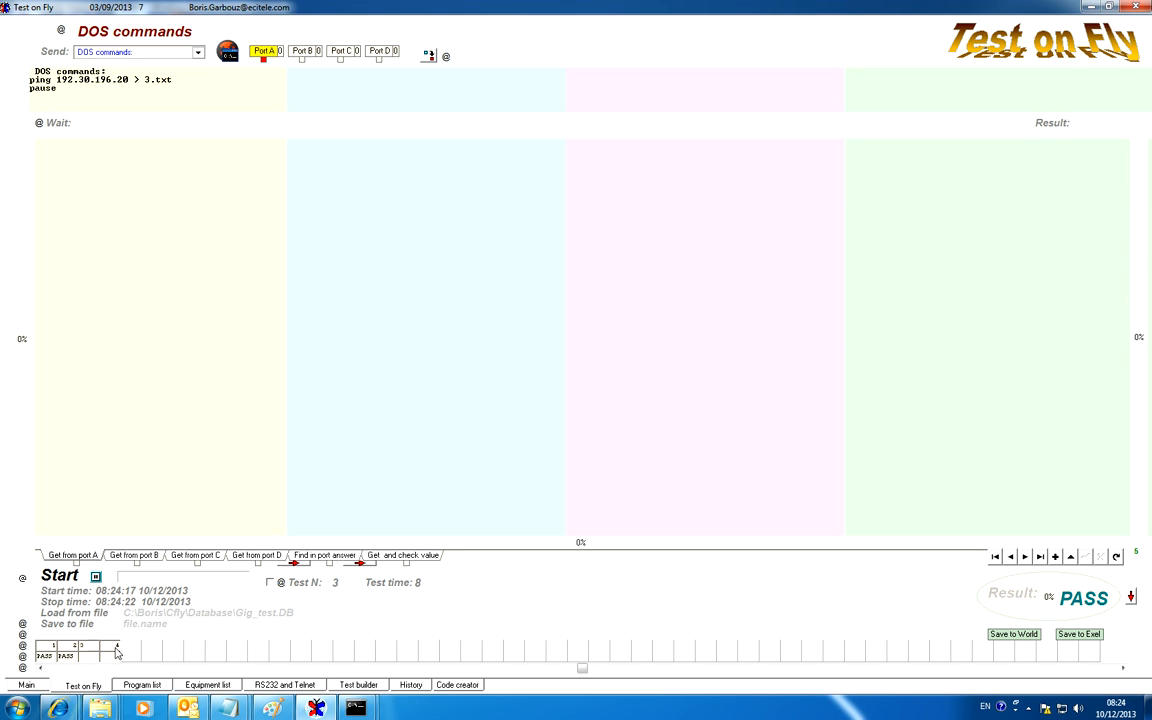
{"action": "left_click", "coordinate": [88, 651]}
{"action": "left_click", "coordinate": [65, 650]}
{"action": "left_click_drag", "start_coordinate": [174, 79], "coordinate": [10, 80]}
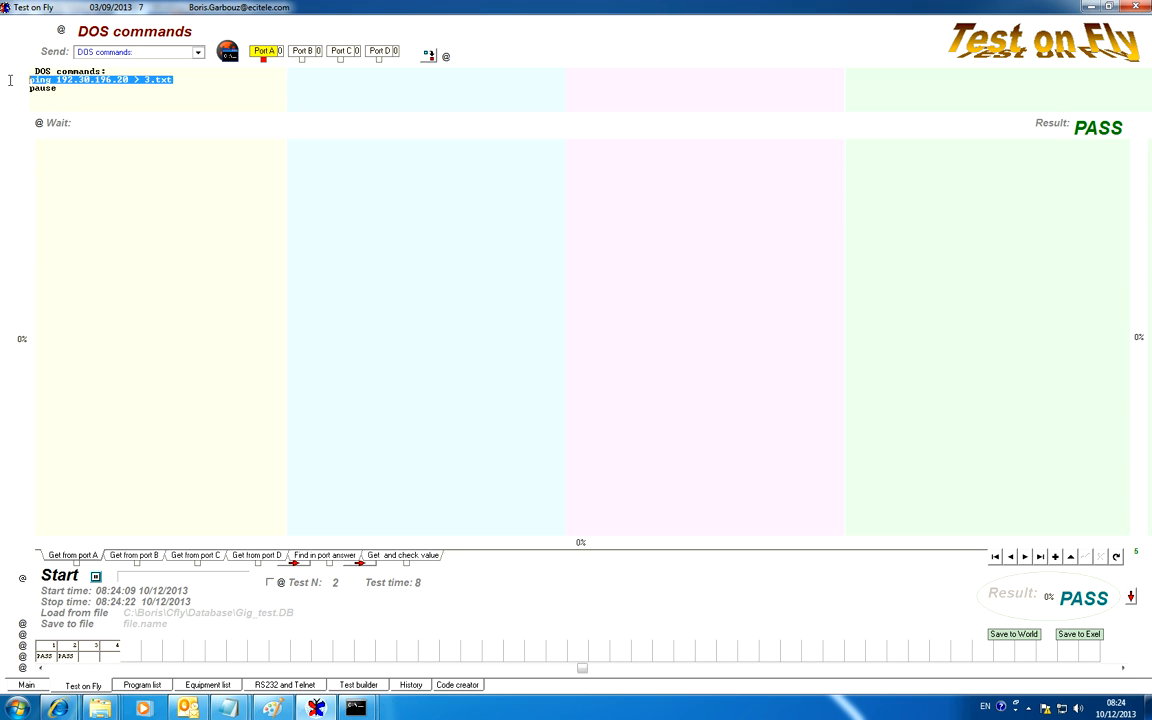
{"action": "left_click", "coordinate": [46, 651]}
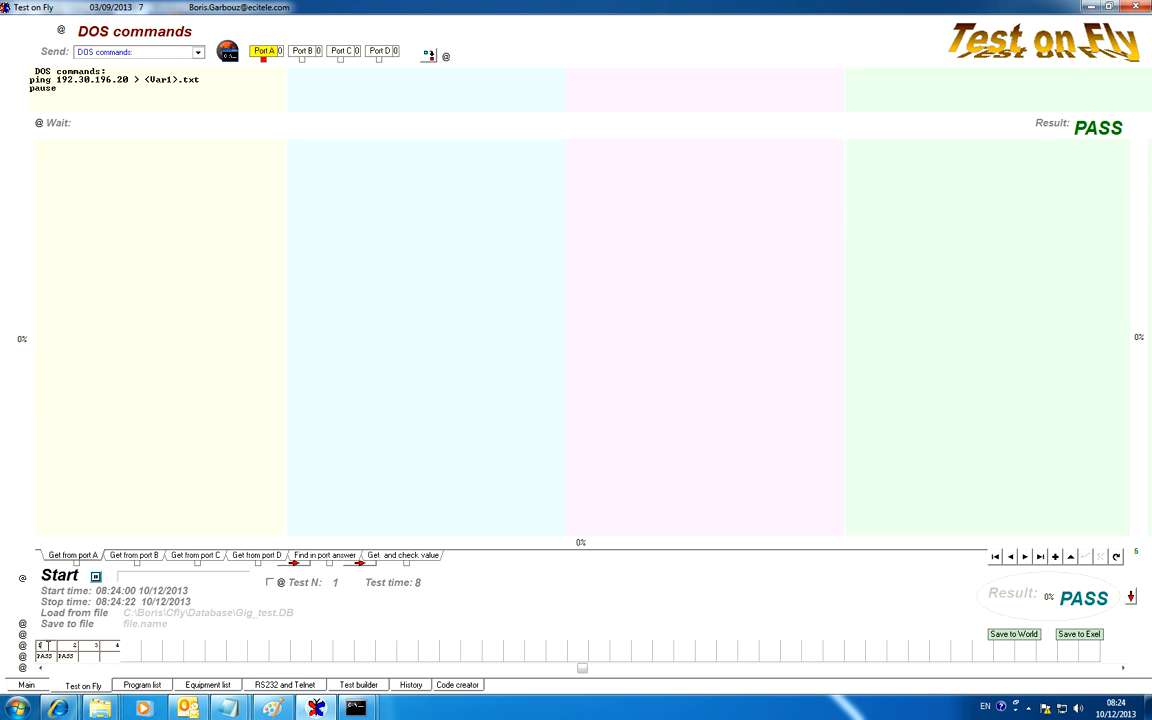
{"action": "left_click_drag", "start_coordinate": [200, 79], "coordinate": [26, 86]}
{"action": "key", "text": "ctrl+c"}
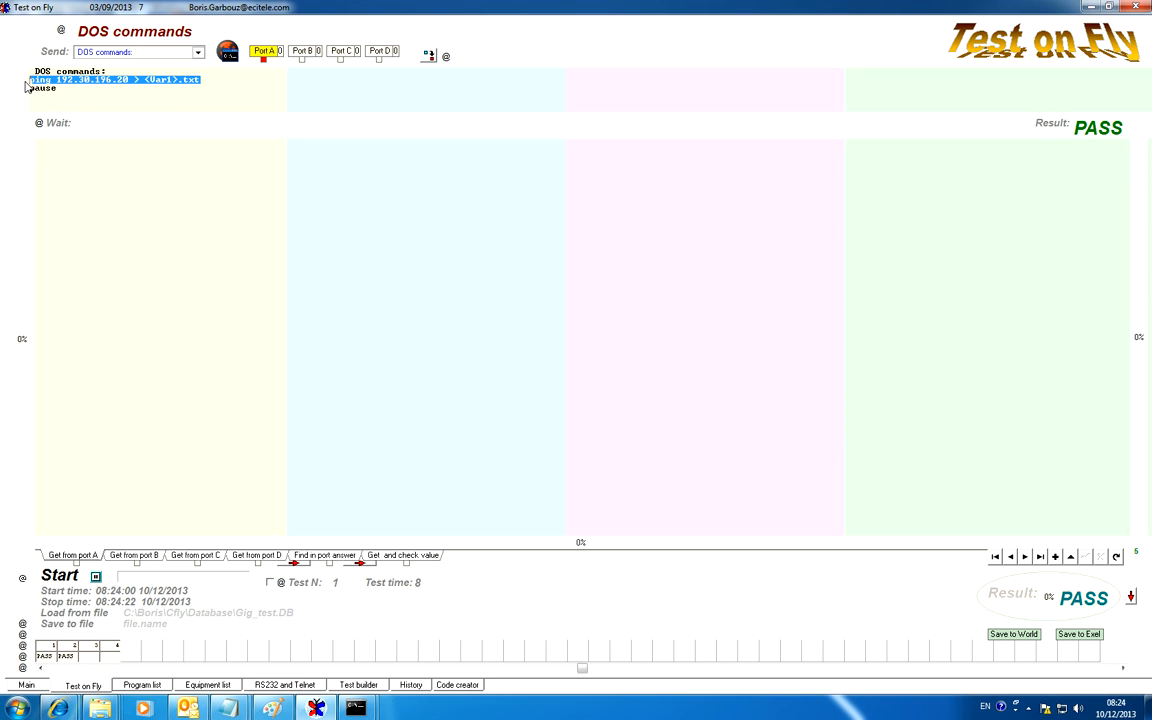
{"action": "left_click", "coordinate": [66, 650]}
{"action": "left_click_drag", "start_coordinate": [173, 79], "coordinate": [20, 86]}
{"action": "key", "text": "ctrl+v"}
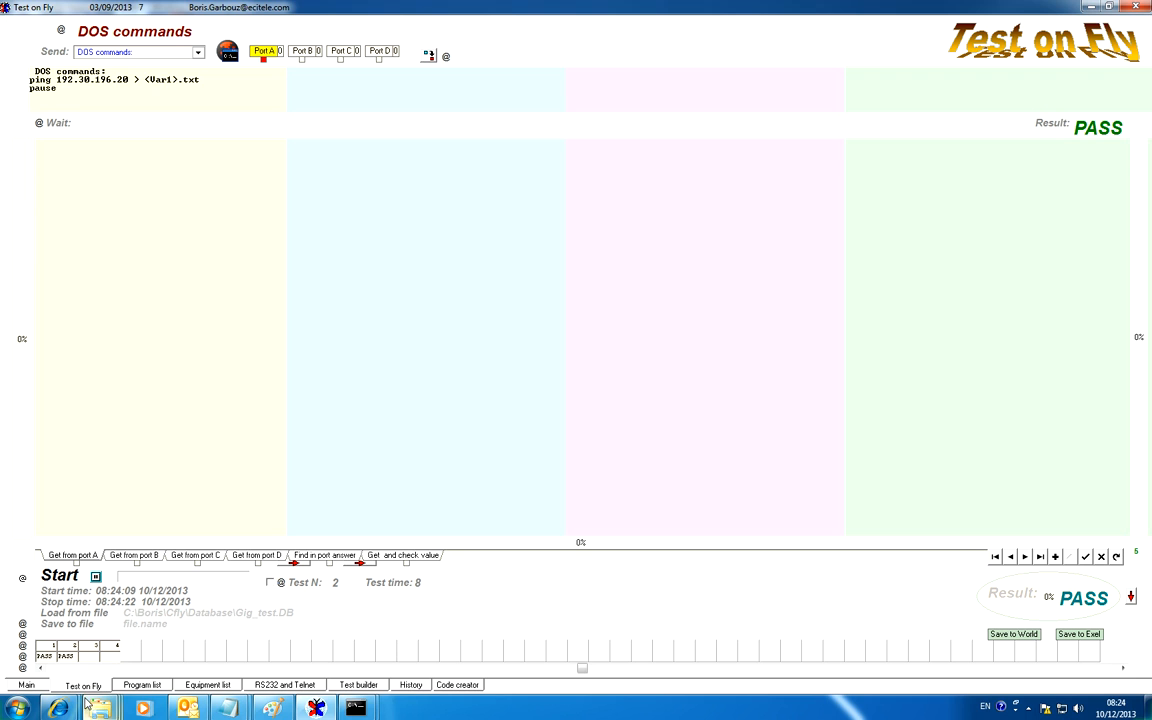
Replace the ping command line in tests 3 and 4 with "ping 192.30.196.20 > <Var1>.txt"
{"action": "left_click", "coordinate": [98, 655]}
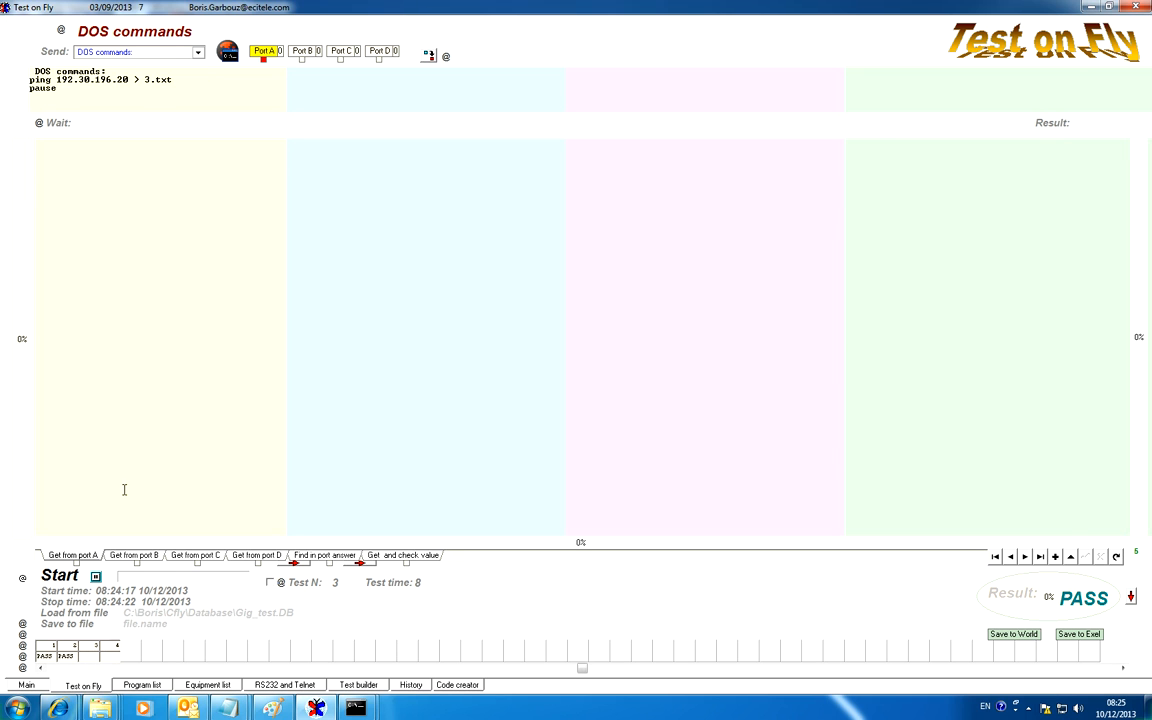
{"action": "left_click_drag", "start_coordinate": [173, 80], "coordinate": [27, 81]}
{"action": "key", "text": "ctrl+v"}
{"action": "left_click", "coordinate": [115, 657]}
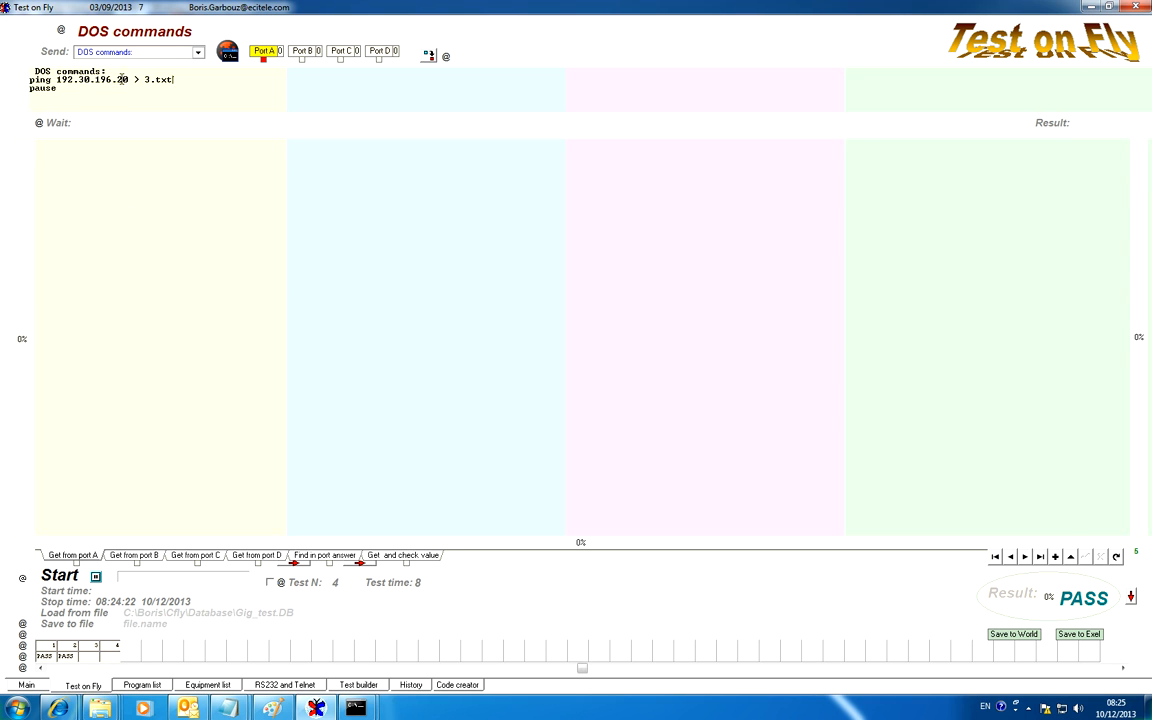
{"action": "left_click_drag", "start_coordinate": [186, 80], "coordinate": [11, 80]}
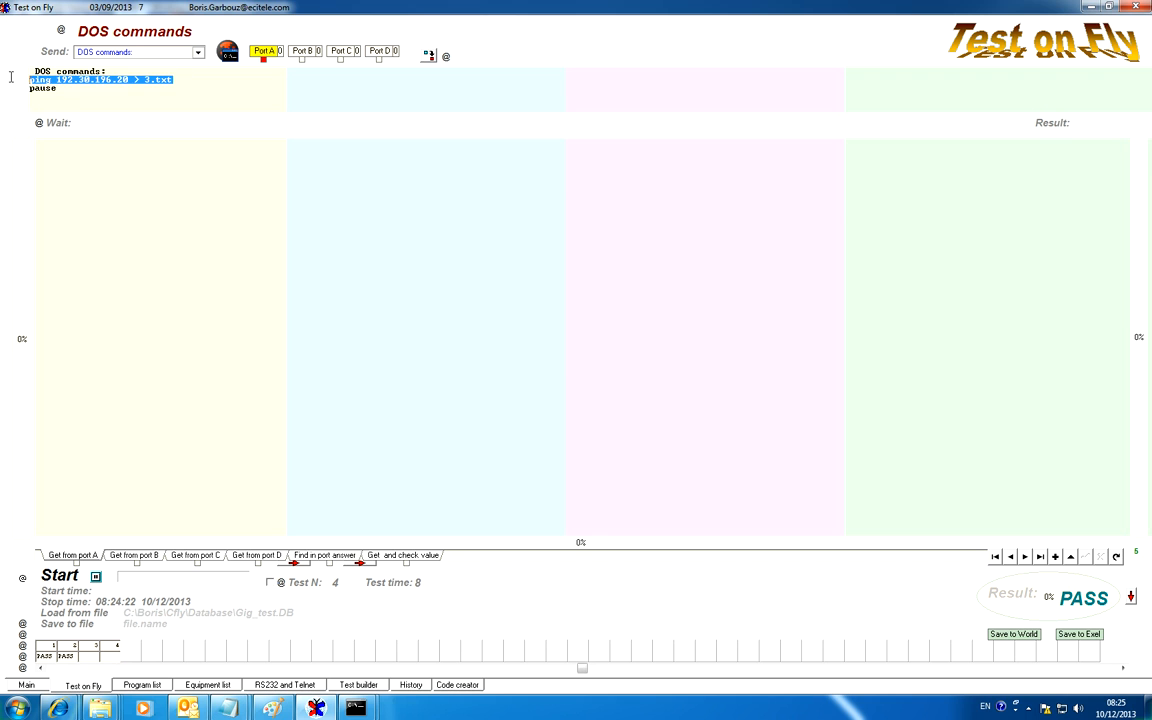
{"action": "key", "text": "ctrl+v"}
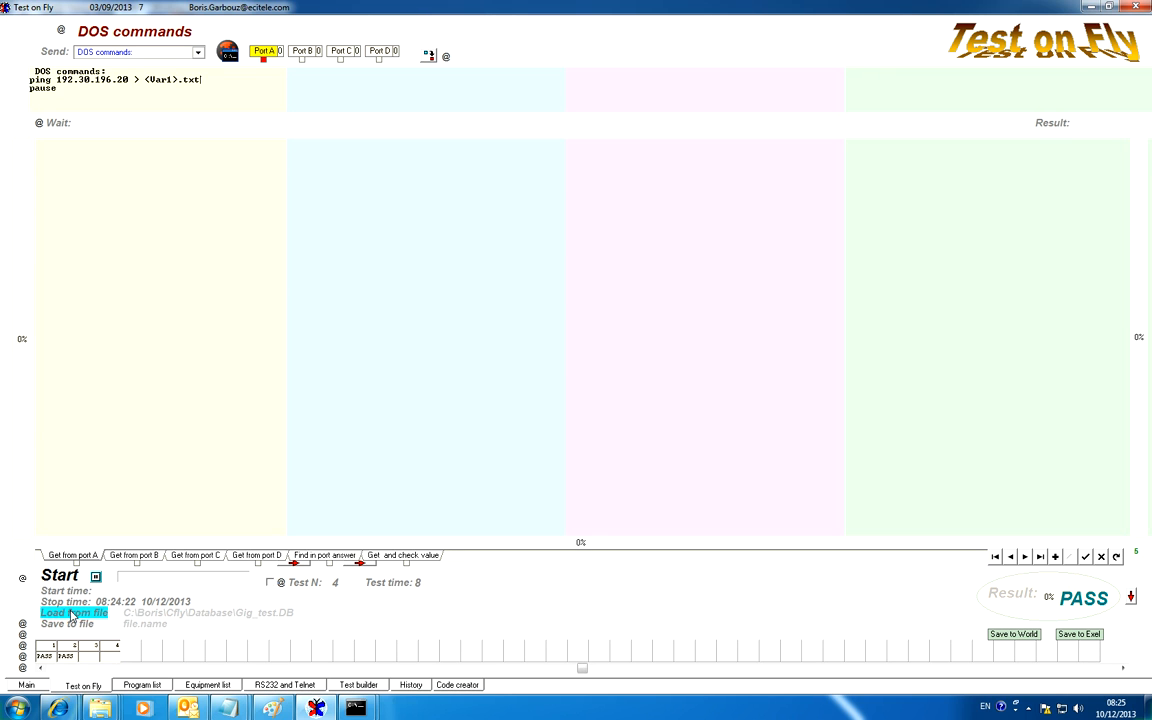
Run the four-test ping sequence and close the four command consoles it opens
{"action": "left_click", "coordinate": [59, 575]}
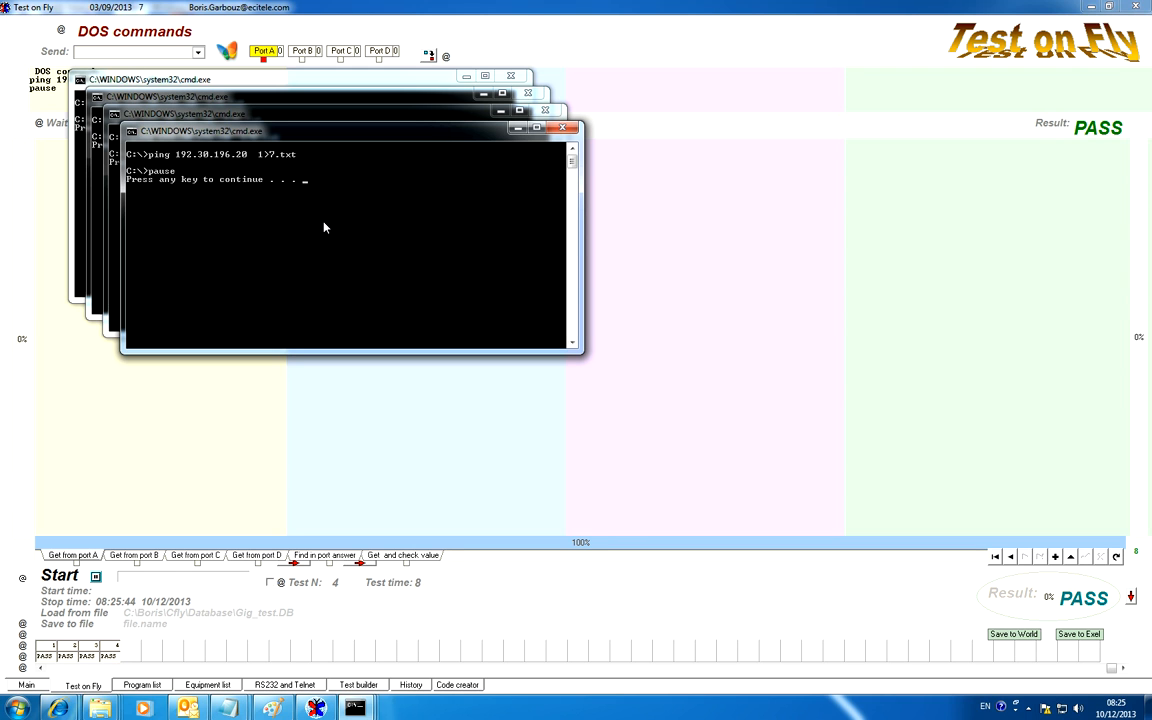
{"action": "left_click", "coordinate": [566, 129]}
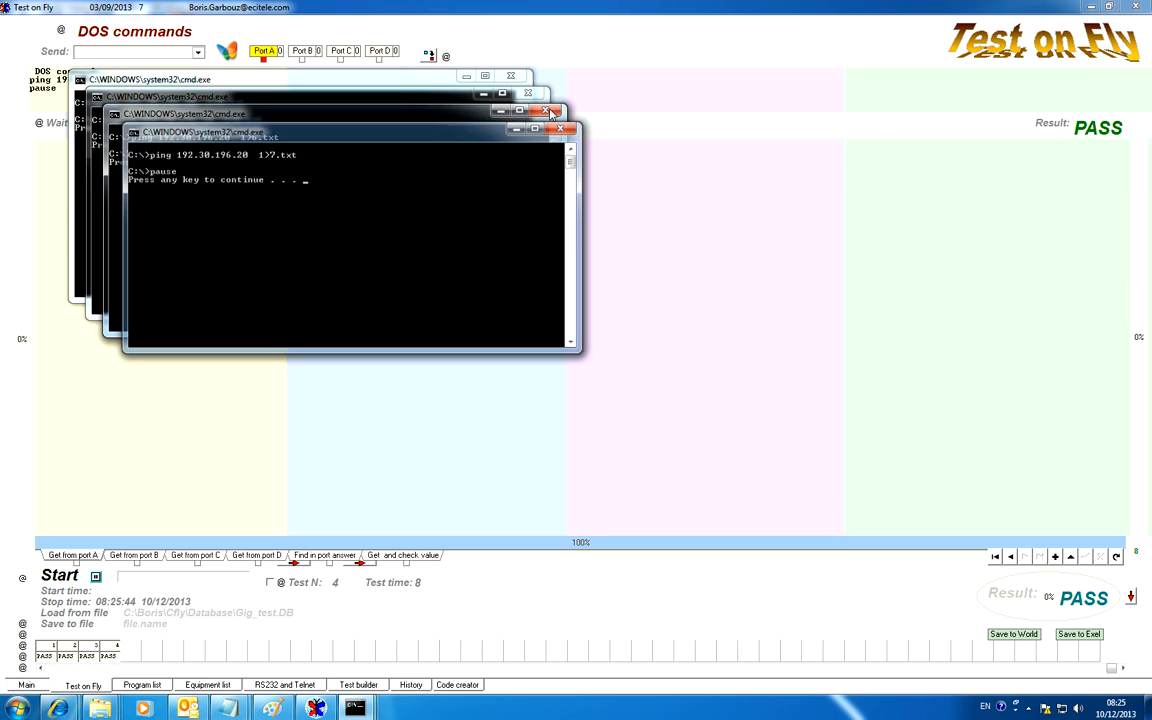
{"action": "left_click", "coordinate": [548, 112]}
{"action": "left_click", "coordinate": [531, 95]}
{"action": "left_click", "coordinate": [515, 78]}
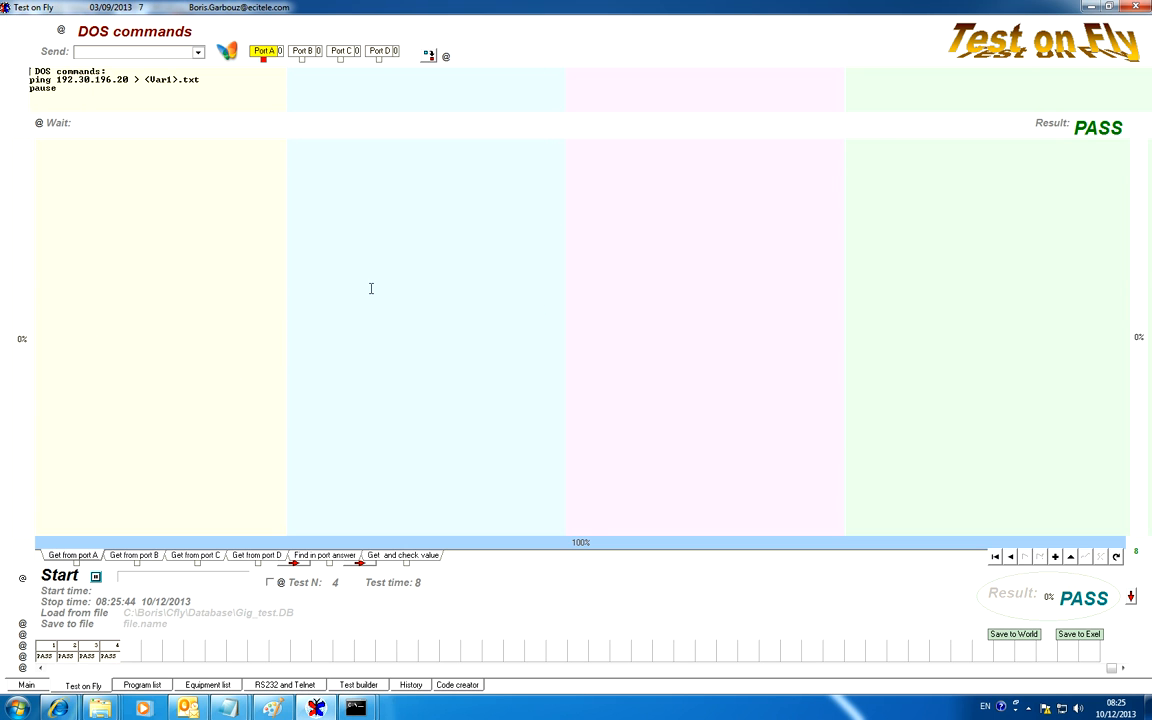
Remove every test except the first ping test and add one copy of it as test 2
{"action": "left_click", "coordinate": [43, 657]}
{"action": "left_click", "coordinate": [71, 658]}
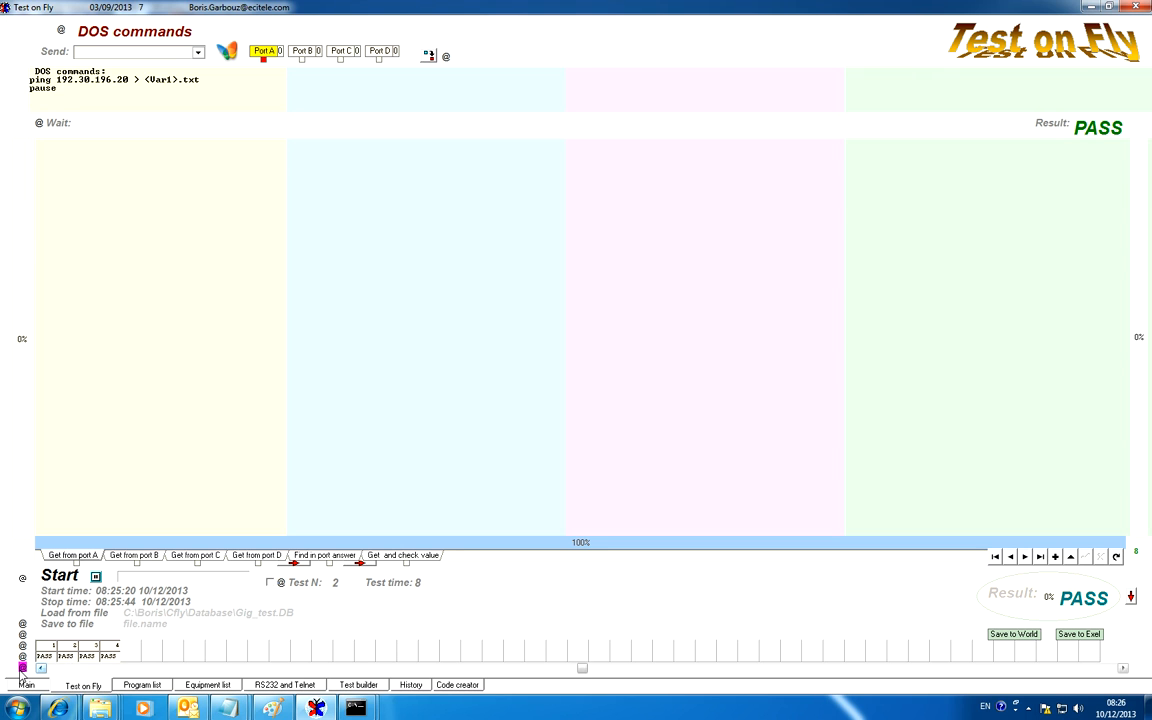
{"action": "left_click", "coordinate": [48, 654]}
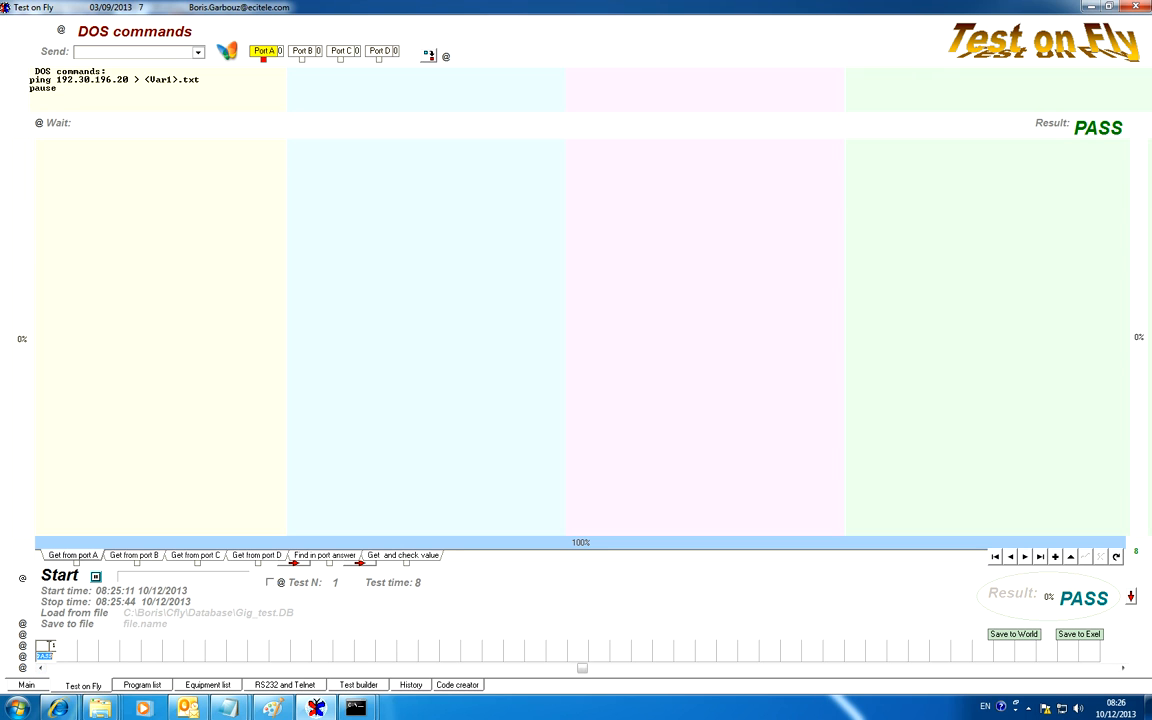
{"action": "left_click", "coordinate": [23, 635]}
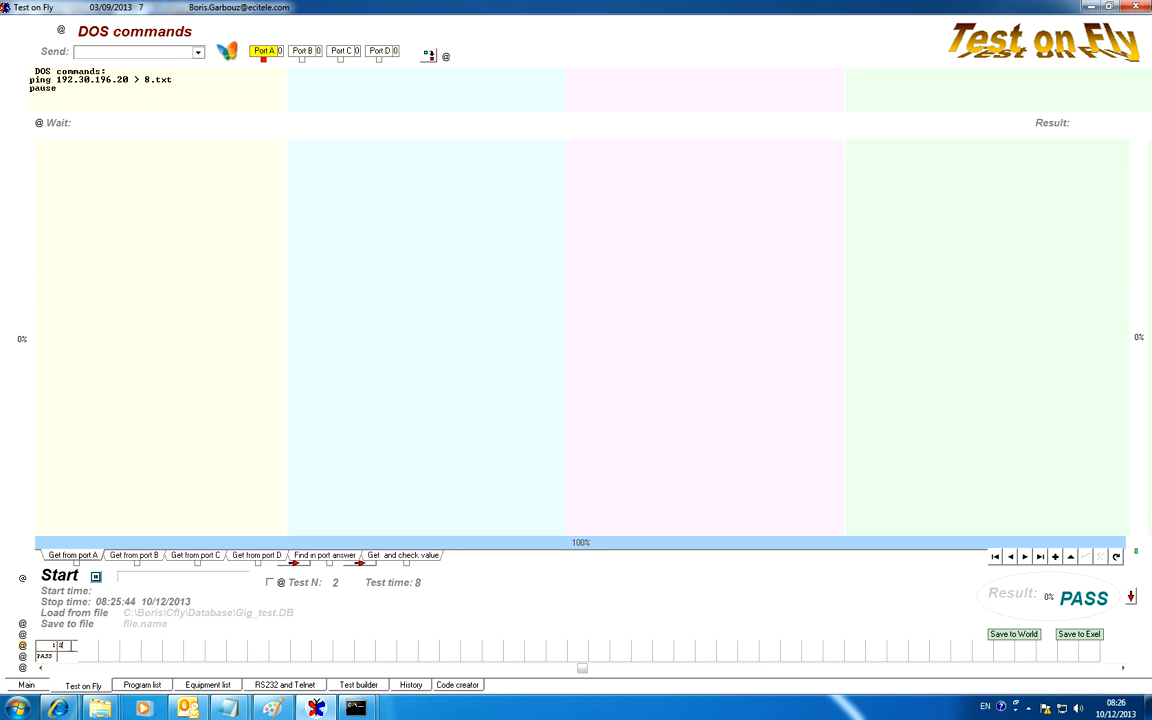
Set test 2's send command to Open file with C:\1.txt, accepting the same file for ports A to D
{"action": "left_click", "coordinate": [200, 55]}
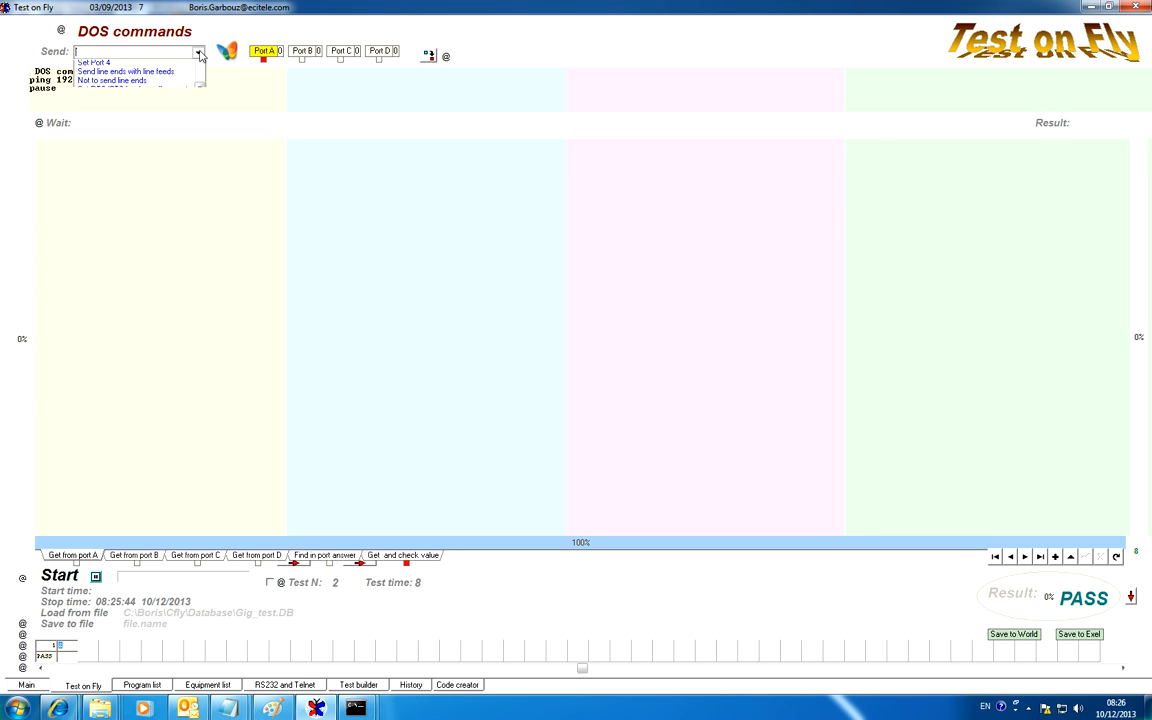
{"action": "left_click_drag", "start_coordinate": [201, 86], "coordinate": [206, 101]}
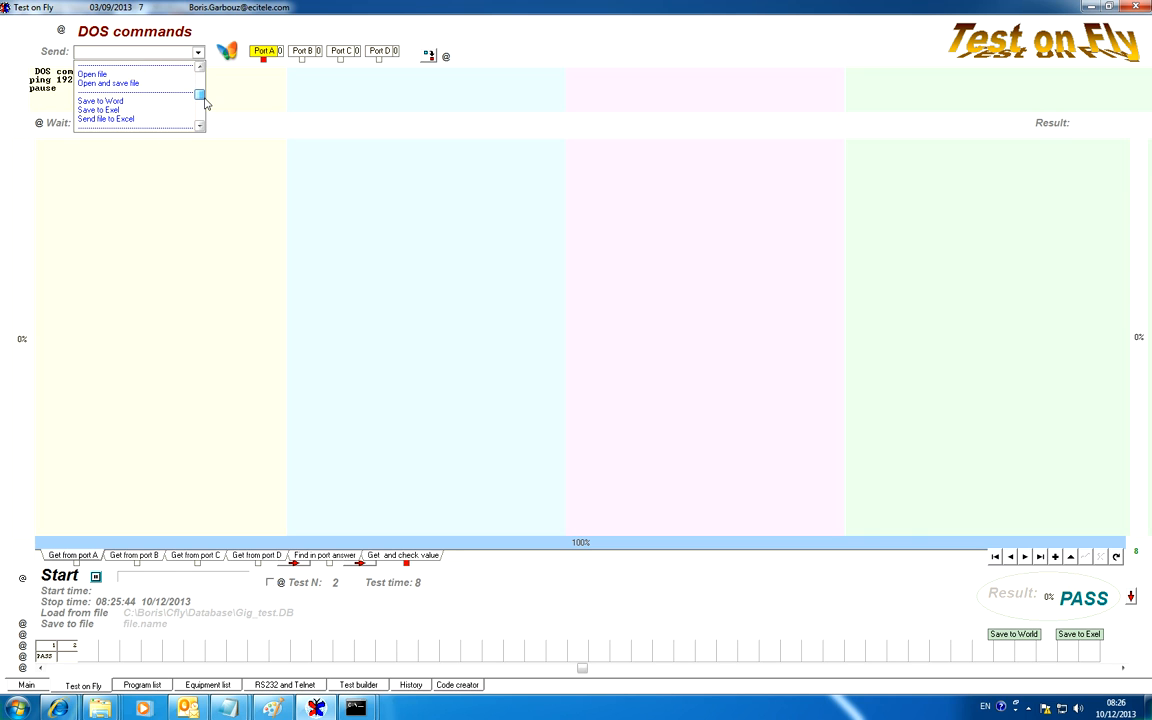
{"action": "left_click", "coordinate": [104, 74]}
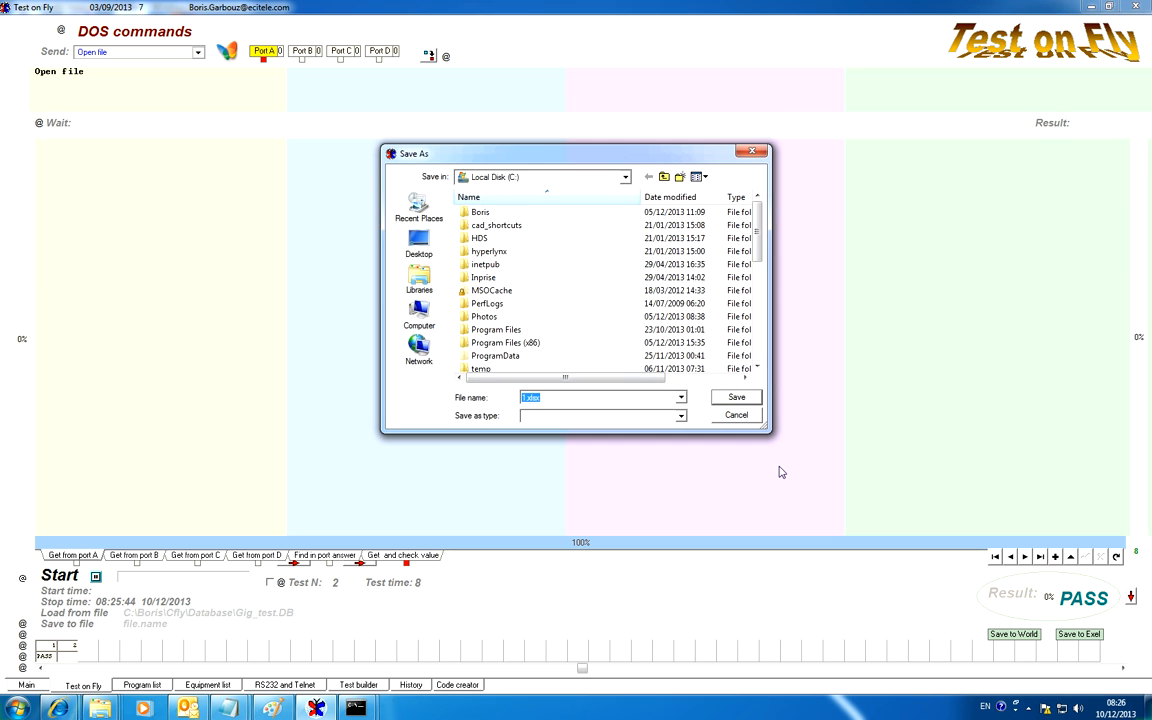
{"action": "left_click_drag", "start_coordinate": [757, 235], "coordinate": [760, 322]}
{"action": "left_click", "coordinate": [470, 264]}
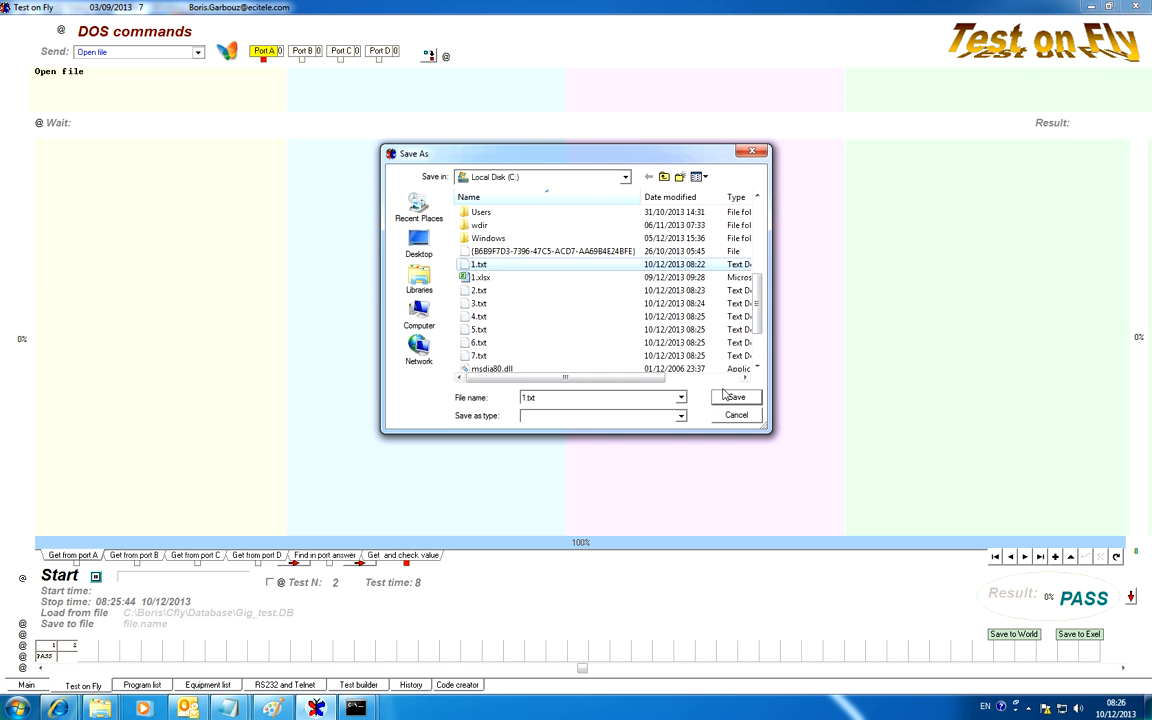
{"action": "left_click", "coordinate": [736, 398]}
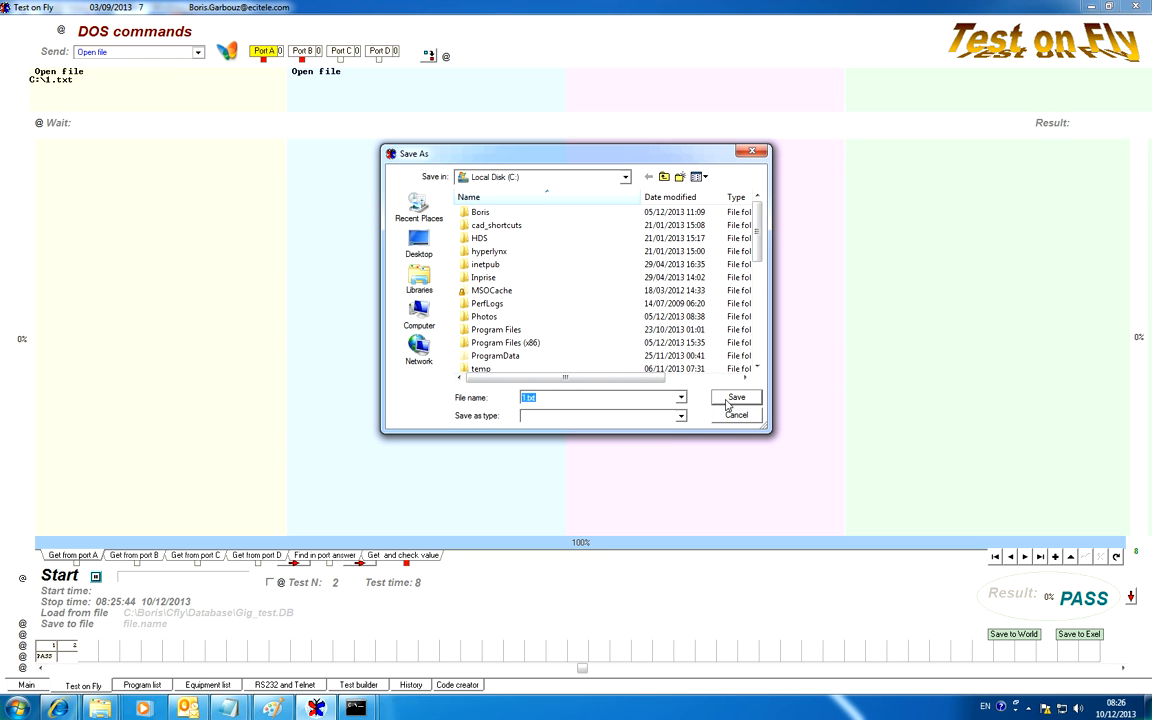
{"action": "left_click", "coordinate": [735, 399]}
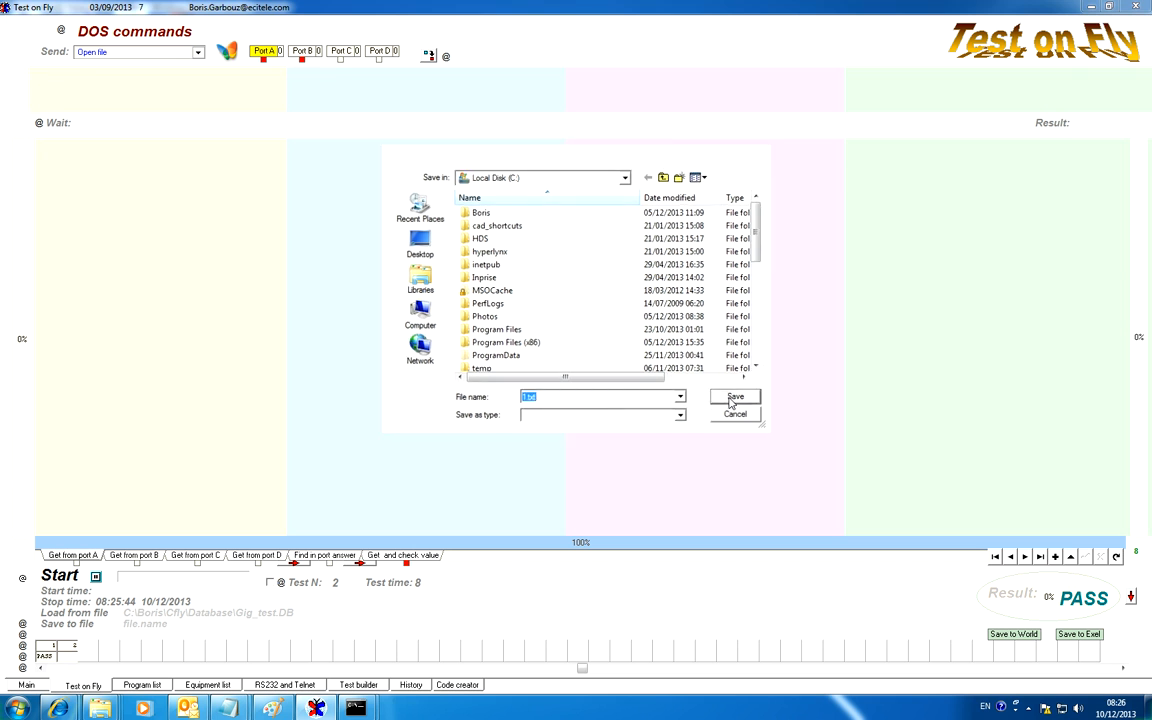
{"action": "left_click", "coordinate": [738, 399]}
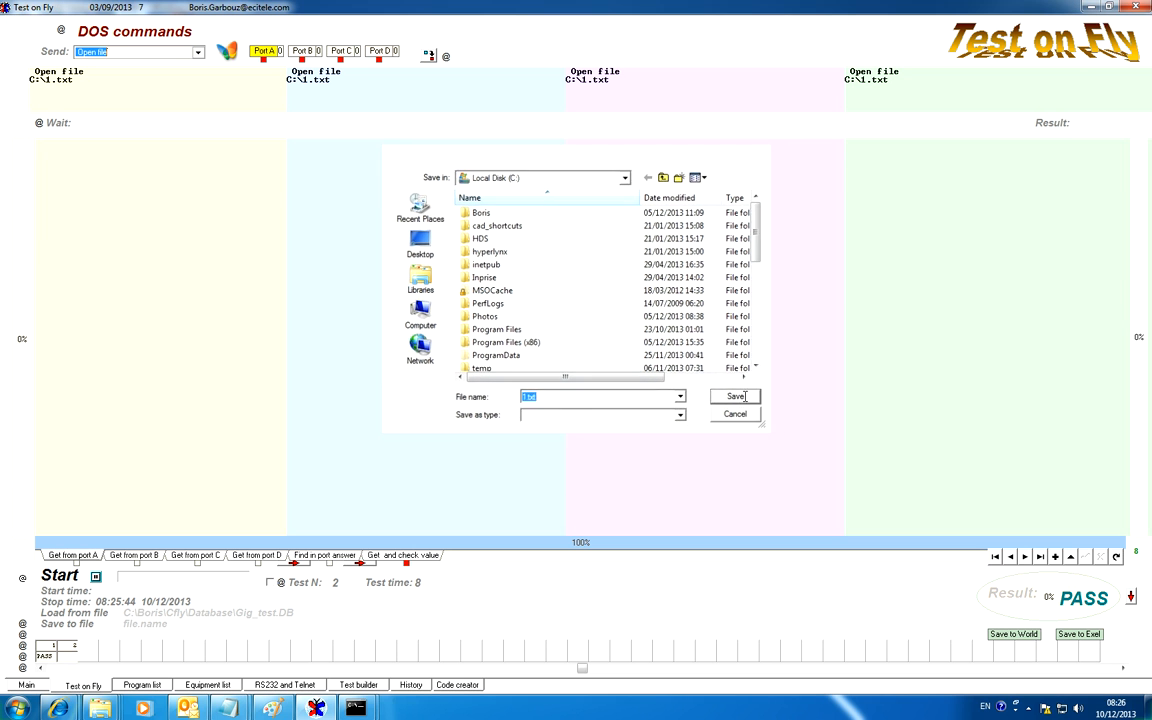
{"action": "left_click", "coordinate": [738, 399]}
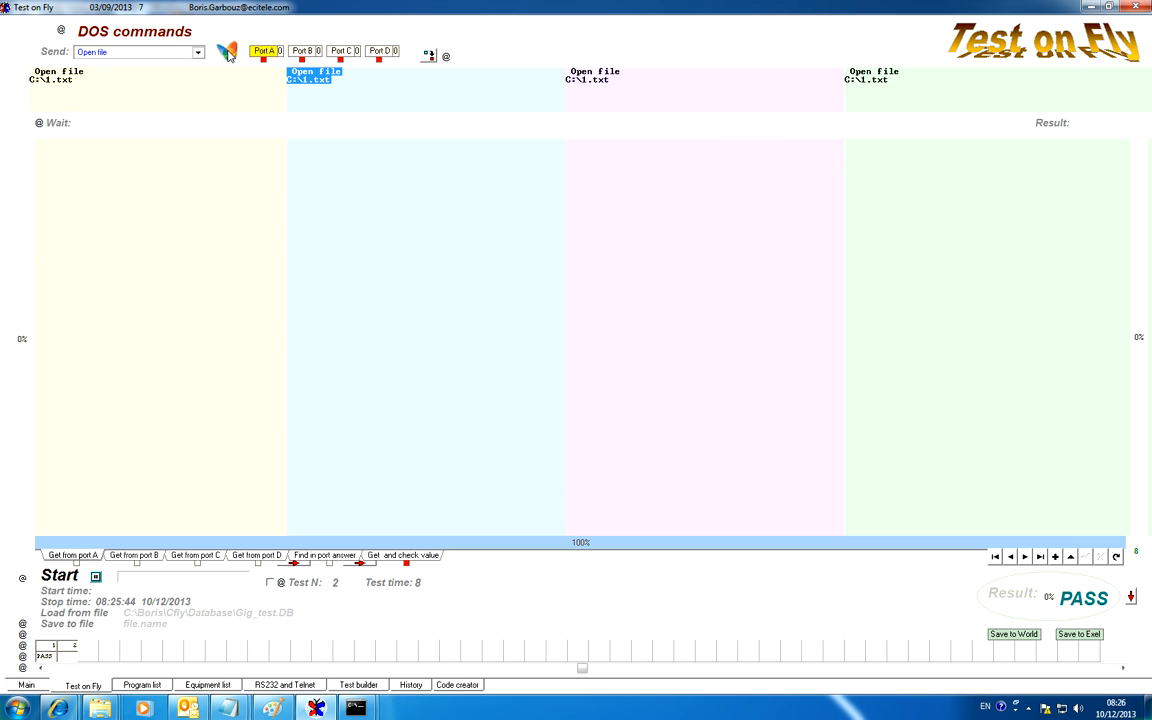
Delete the Open file commands from ports B, C and D of test 2, keeping only port A's
{"action": "key", "text": "Delete"}
{"action": "left_click", "coordinate": [580, 76]}
{"action": "key", "text": "Delete"}
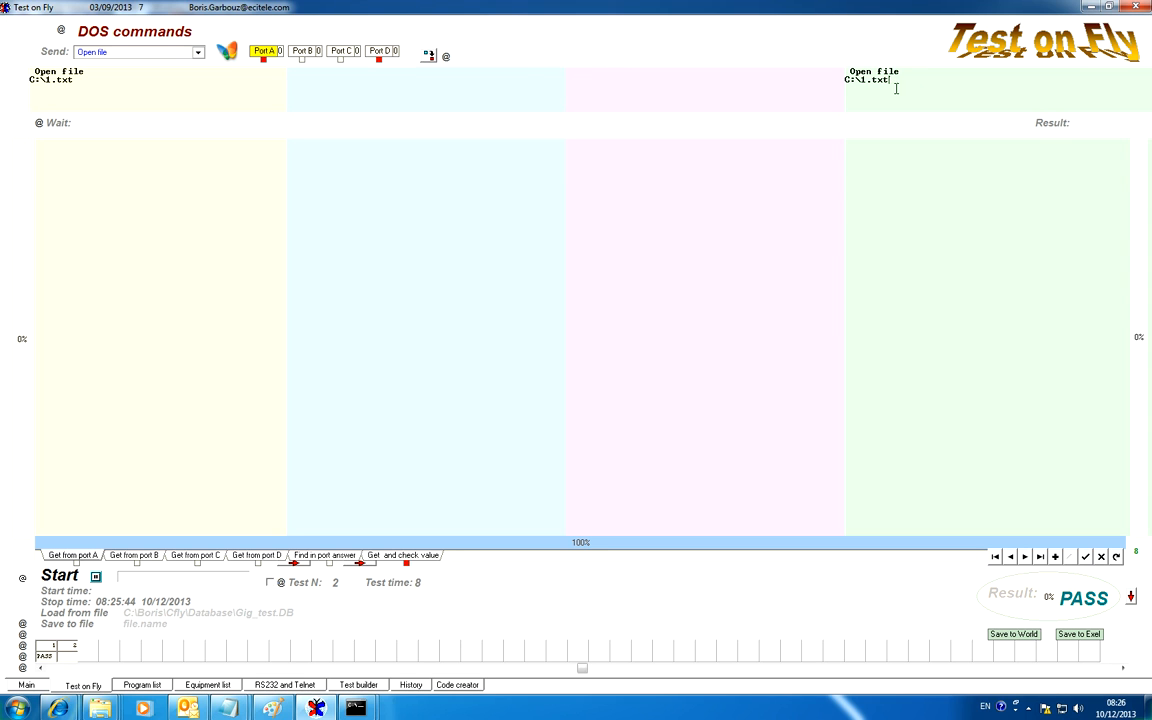
{"action": "left_click", "coordinate": [865, 77]}
{"action": "key", "text": "Delete"}
Send test 2's Open file command, send test 1's DOS ping commands, and close the command console
{"action": "left_click", "coordinate": [55, 52]}
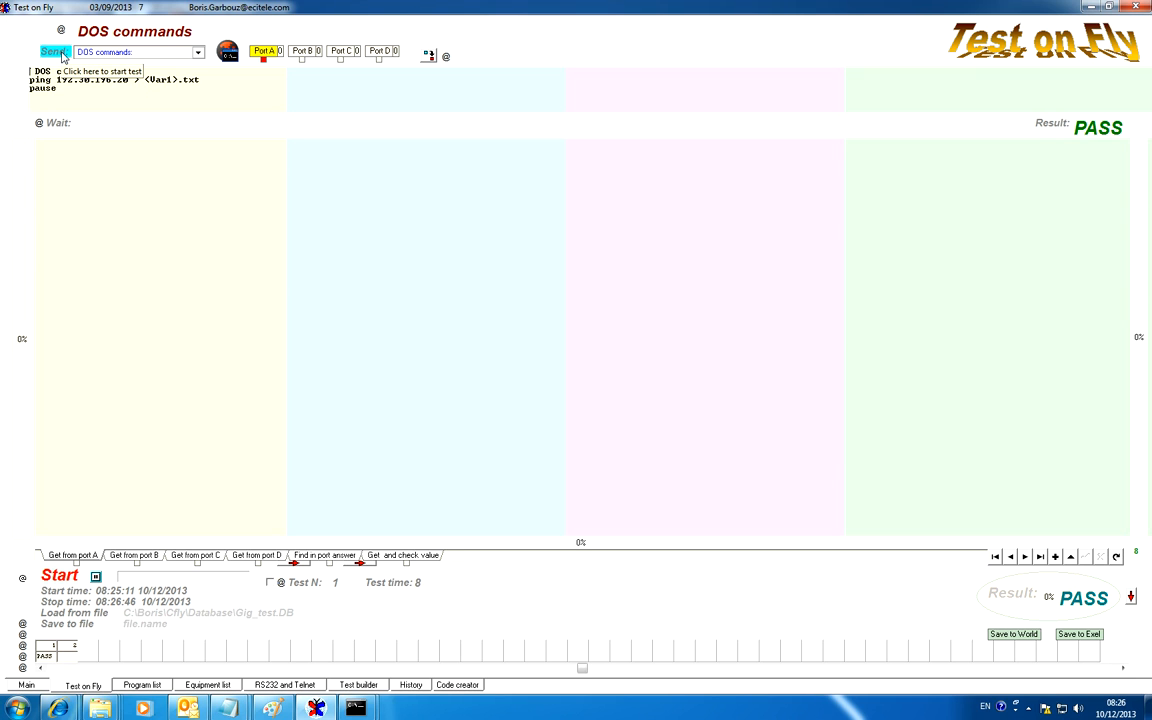
{"action": "left_click", "coordinate": [61, 55]}
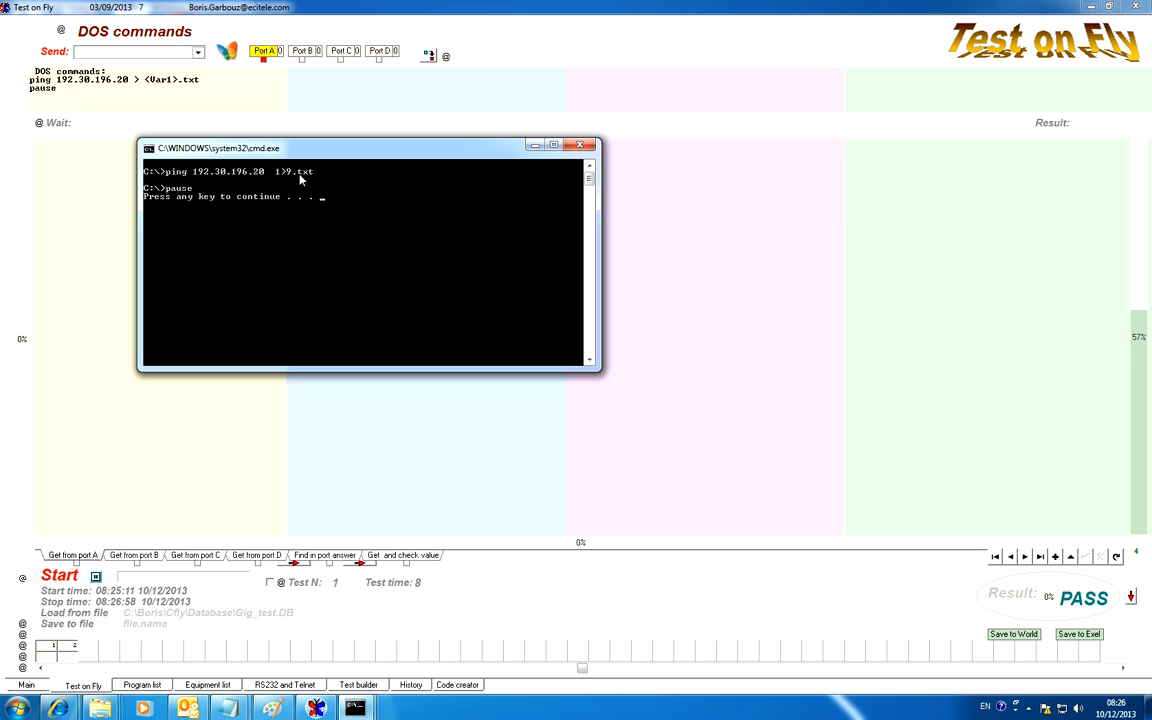
{"action": "left_click", "coordinate": [585, 147]}
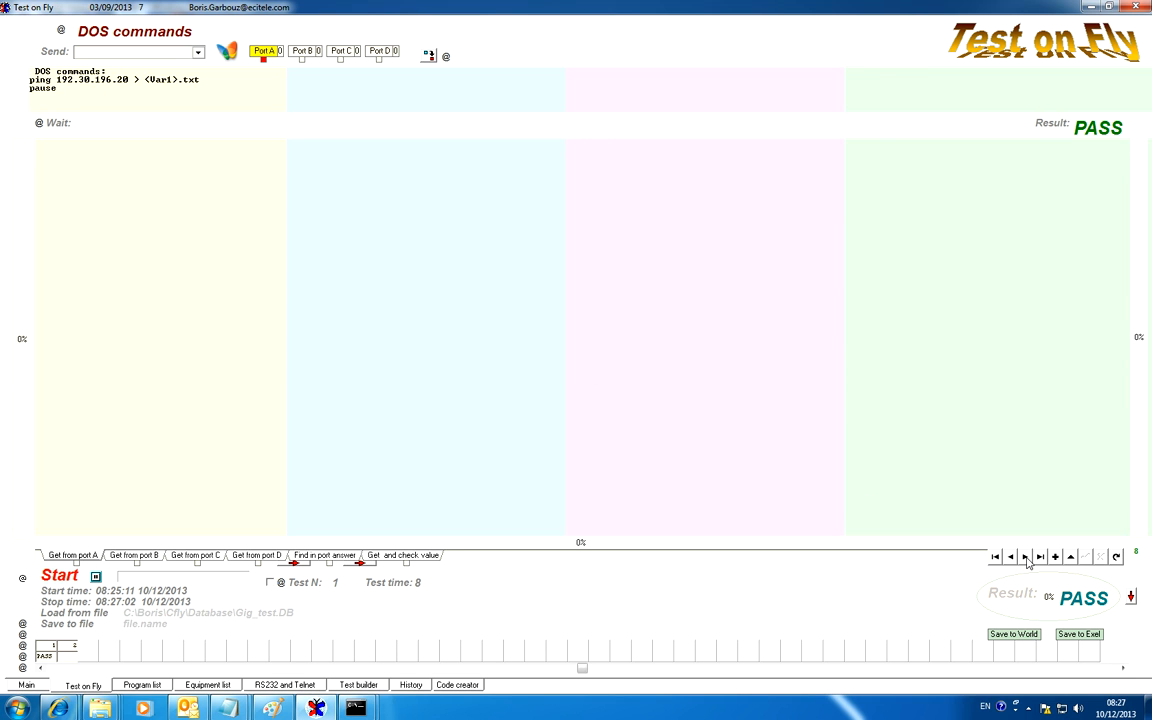
Set the starting value of Var1 to 1 in Test builder
{"action": "left_click", "coordinate": [1025, 557]}
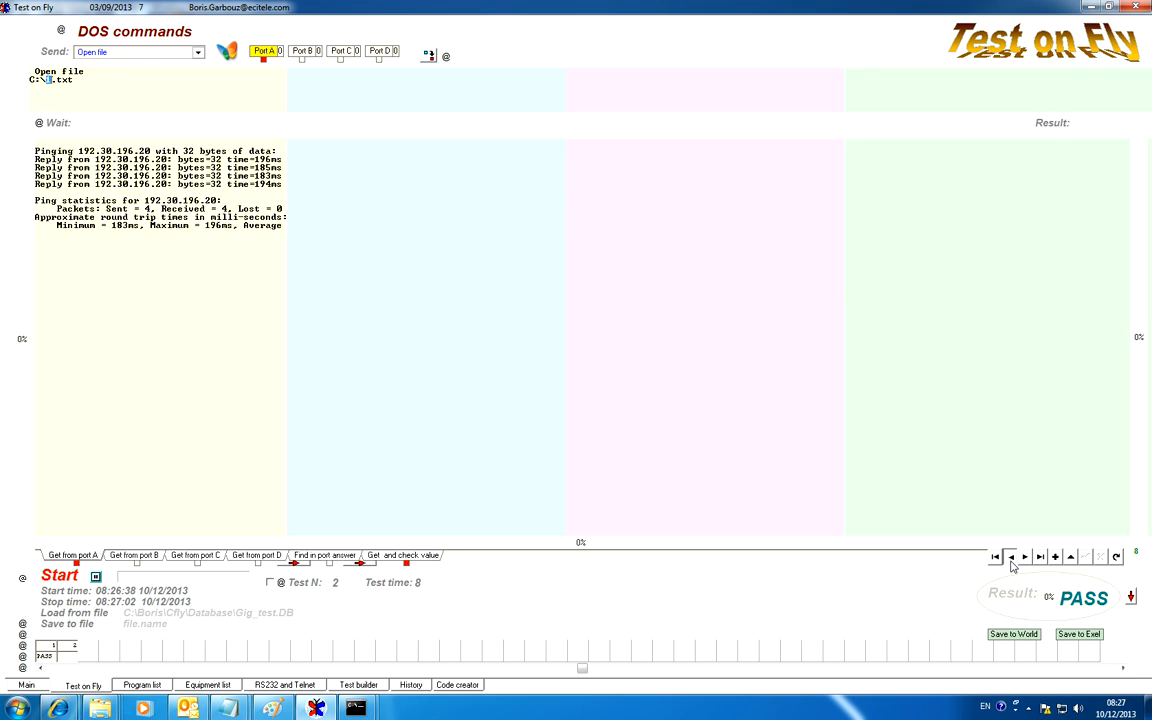
{"action": "left_click", "coordinate": [1012, 564]}
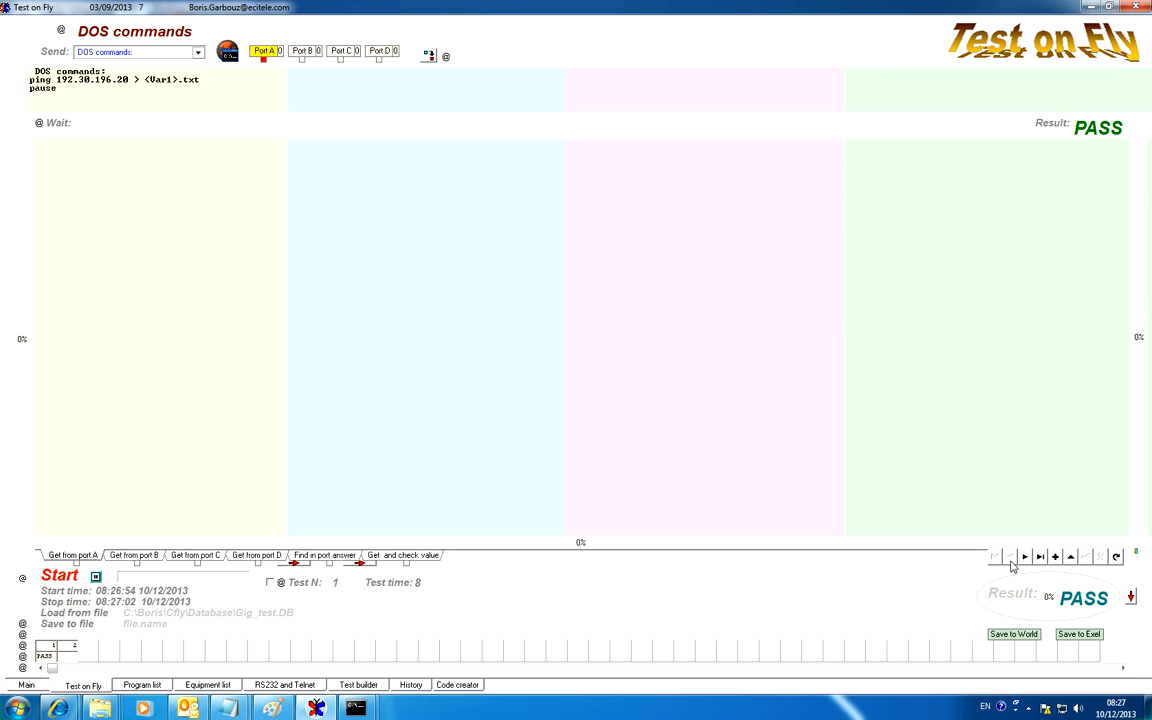
{"action": "left_click", "coordinate": [142, 685]}
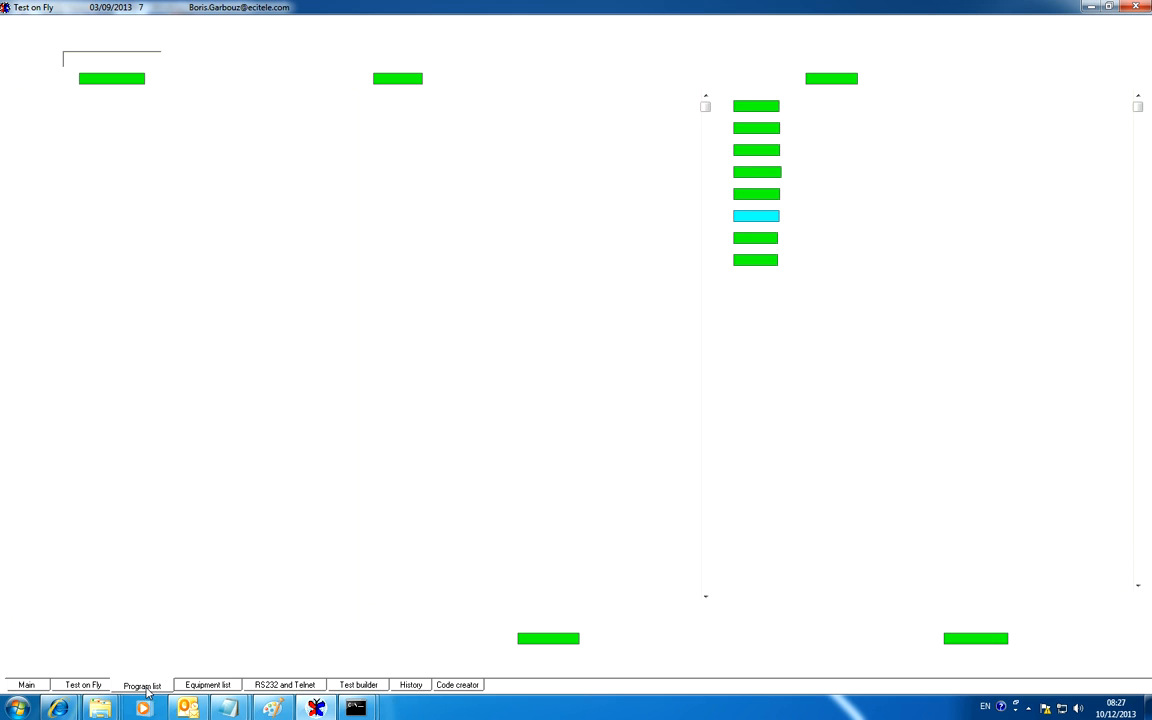
{"action": "left_click", "coordinate": [358, 685]}
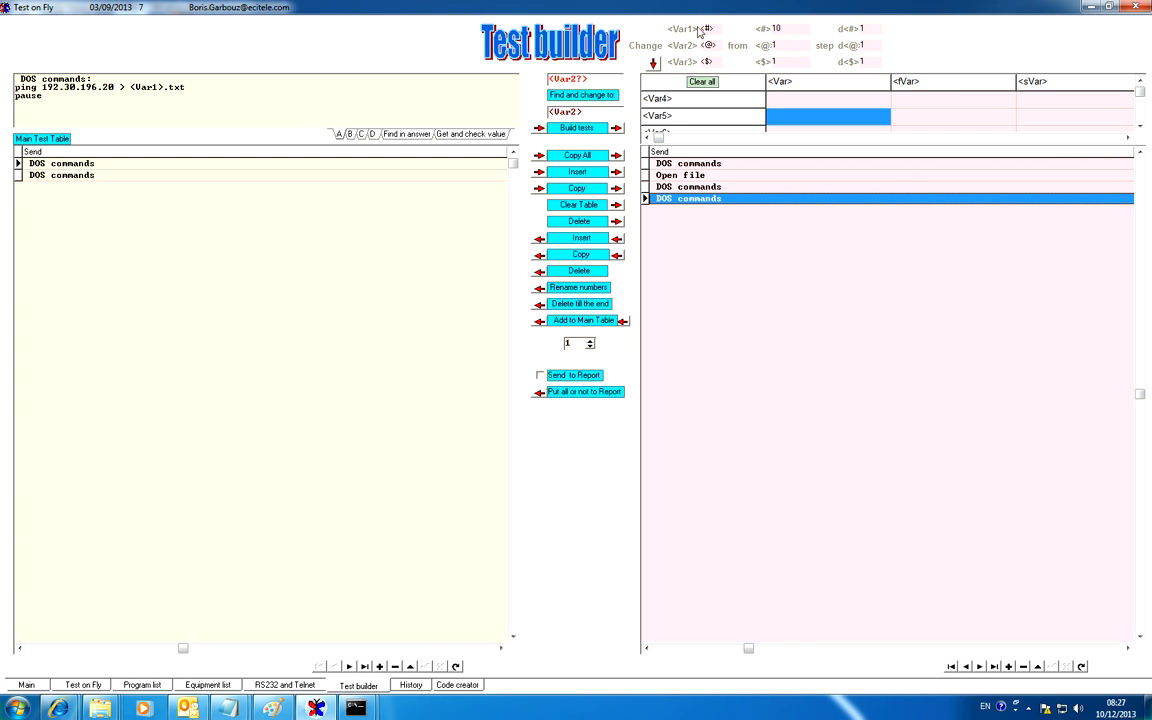
{"action": "left_click_drag", "start_coordinate": [795, 28], "coordinate": [749, 29]}
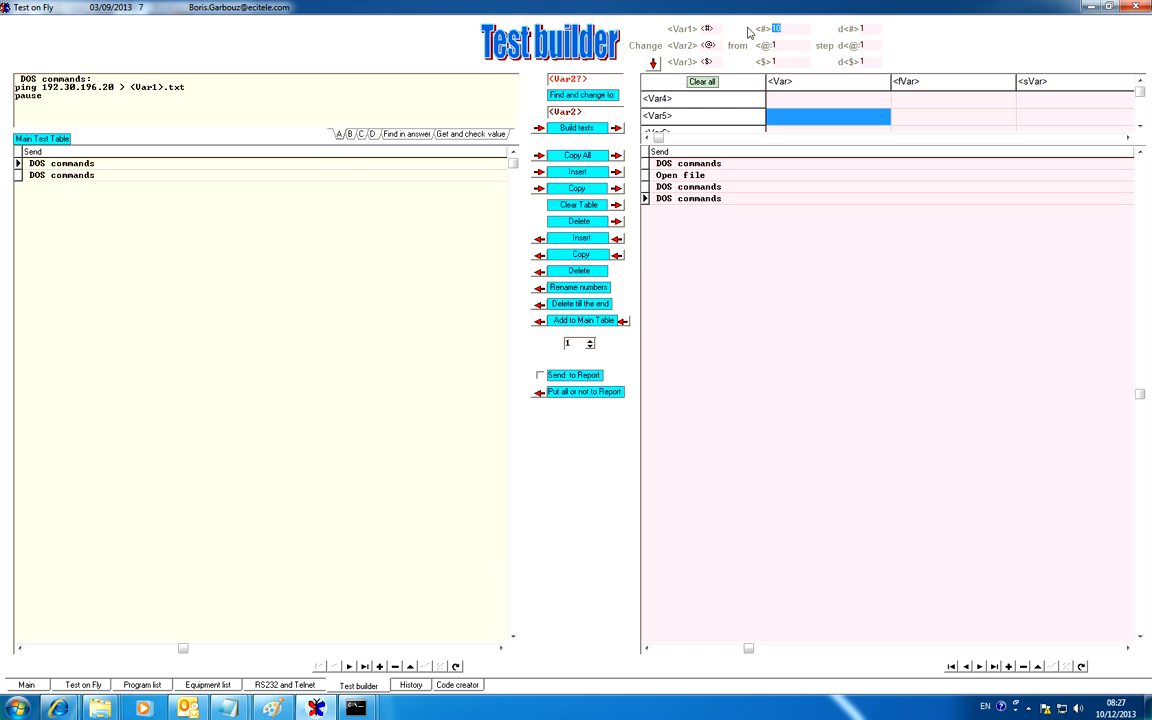
{"action": "type", "text": "1"}
Replace the file name in test 2's Open file path with the Var2 variable, making it C:\<Var2>.txt
{"action": "left_click", "coordinate": [81, 686]}
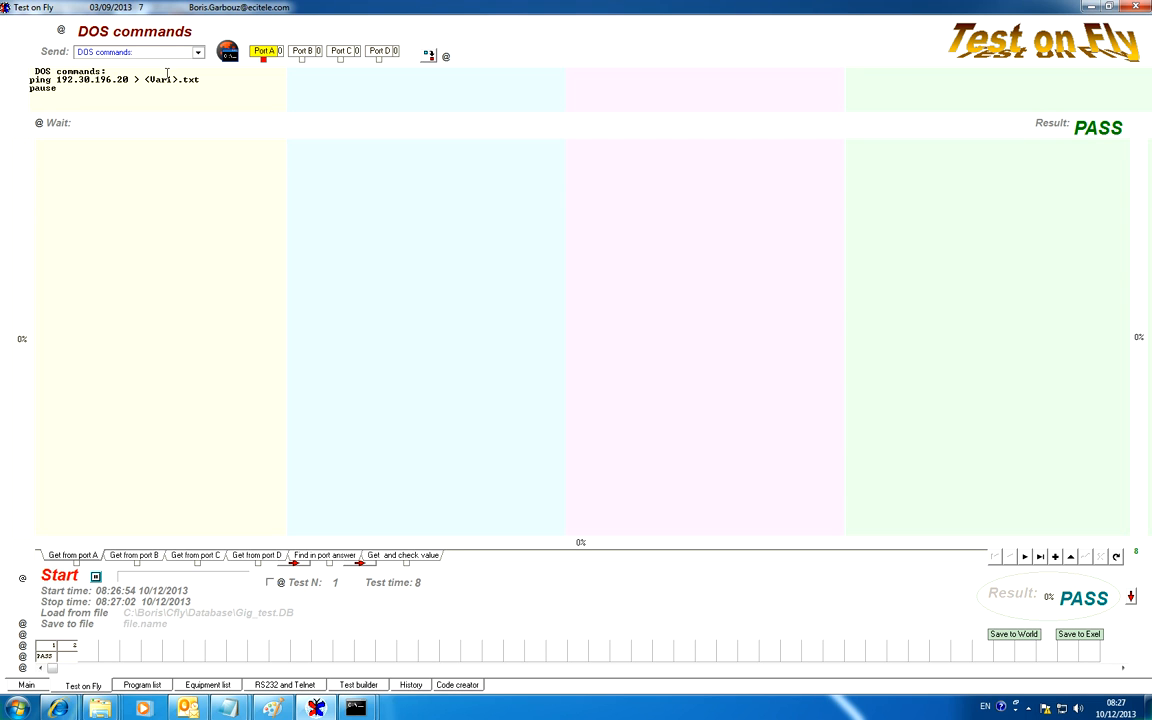
{"action": "left_click_drag", "start_coordinate": [200, 79], "coordinate": [146, 81]}
{"action": "key", "text": "ctrl+c"}
{"action": "left_click", "coordinate": [1024, 557]}
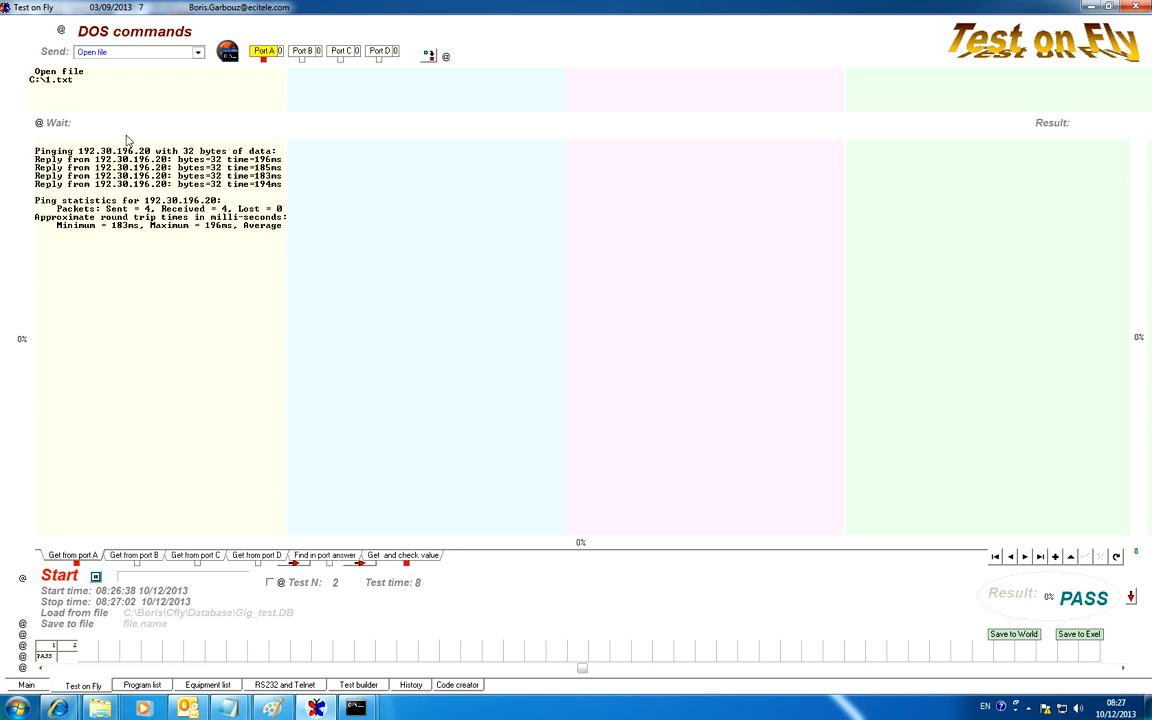
{"action": "left_click_drag", "start_coordinate": [47, 80], "coordinate": [91, 80]}
{"action": "key", "text": "ctrl+v"}
{"action": "type", "text": "2"}
Send test 1's DOS ping commands and minimize the command console
{"action": "left_click", "coordinate": [1011, 558]}
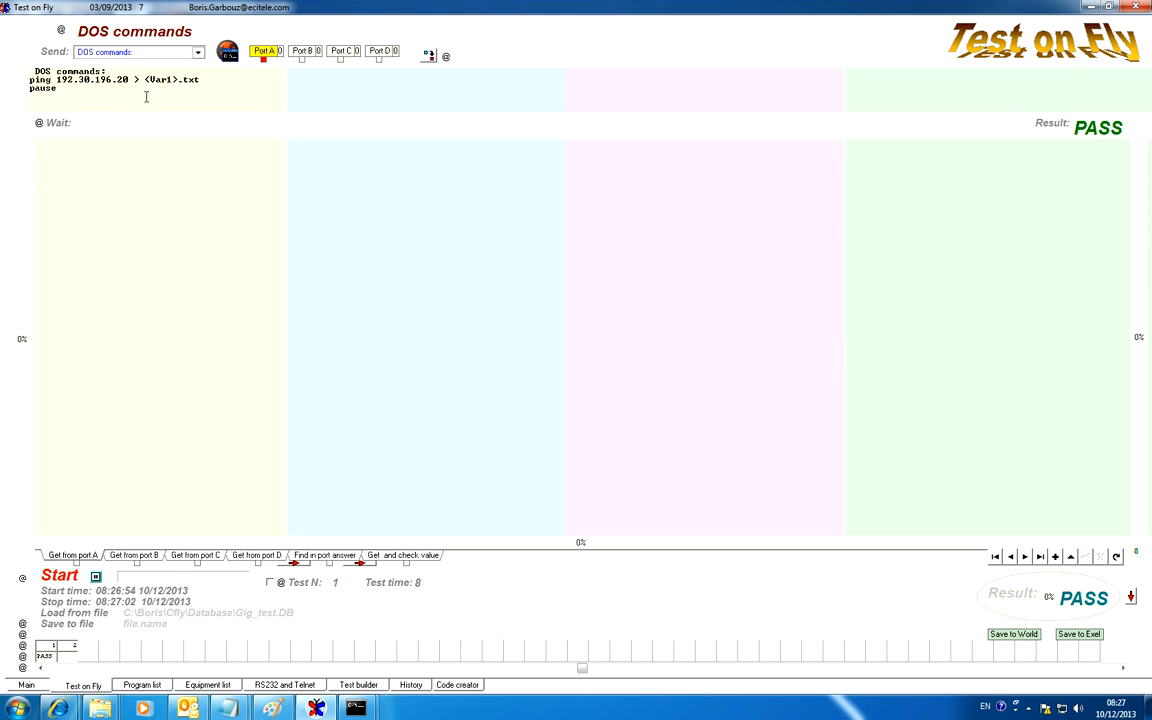
{"action": "left_click", "coordinate": [52, 53]}
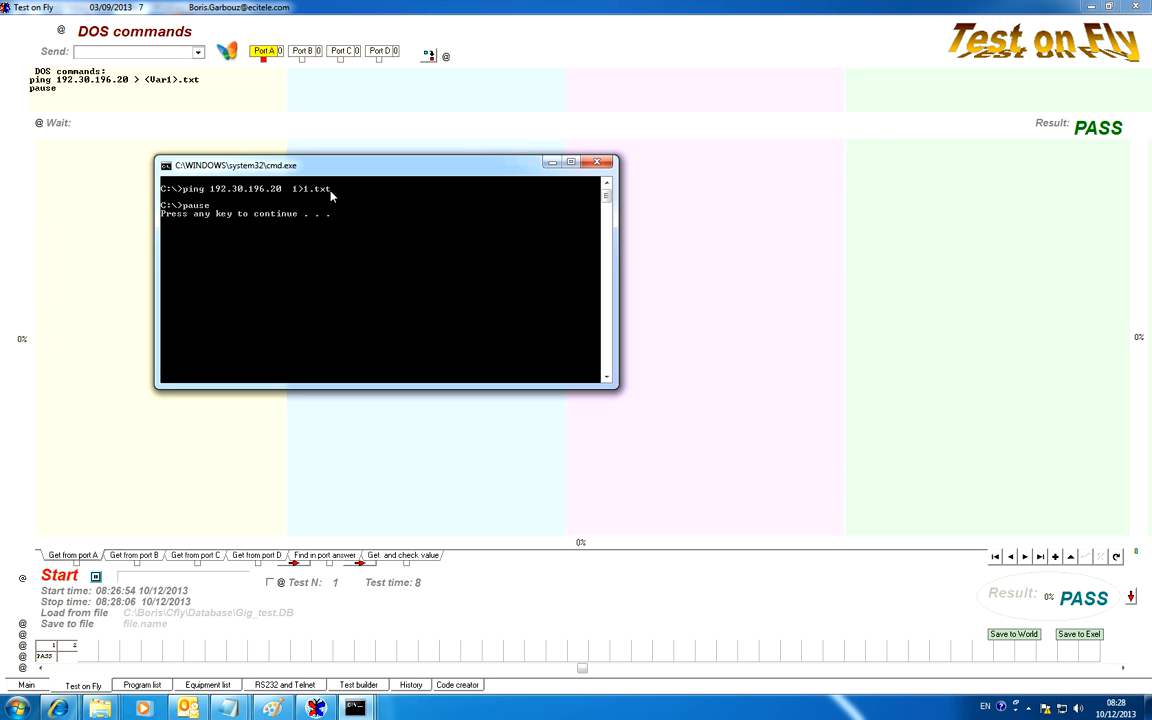
{"action": "left_click", "coordinate": [552, 162]}
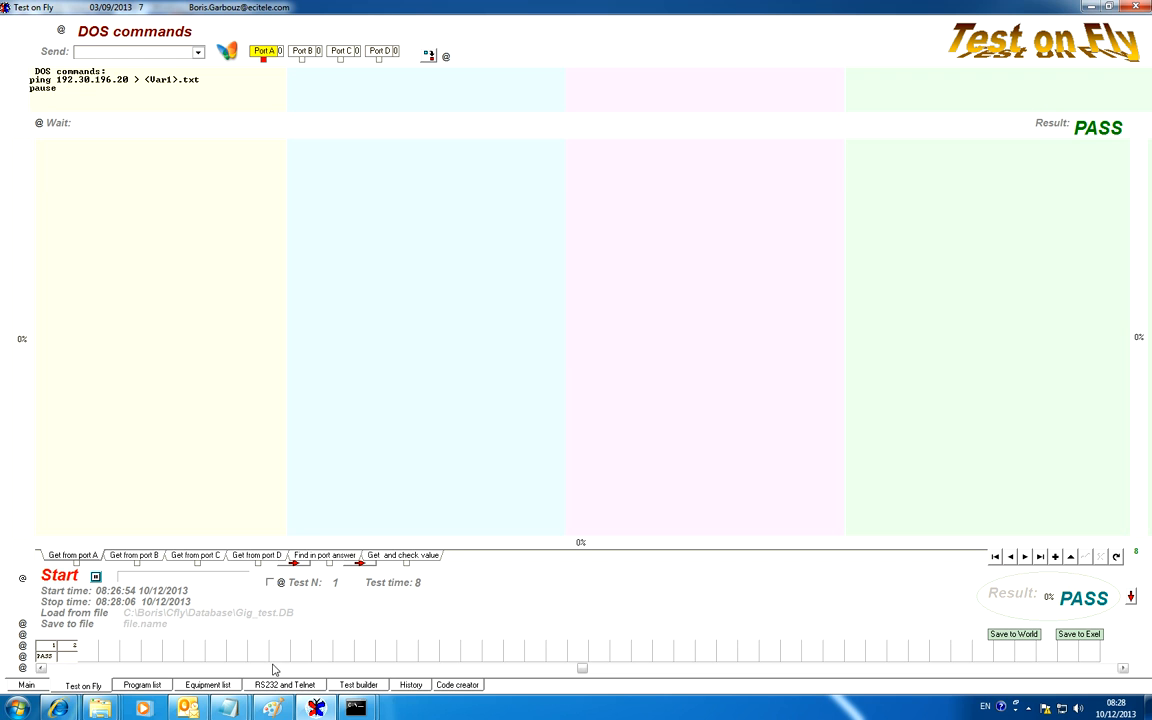
Check the starting values of Var1 and Var2 in Test builder, and send test 2's Open file command
{"action": "left_click", "coordinate": [372, 688]}
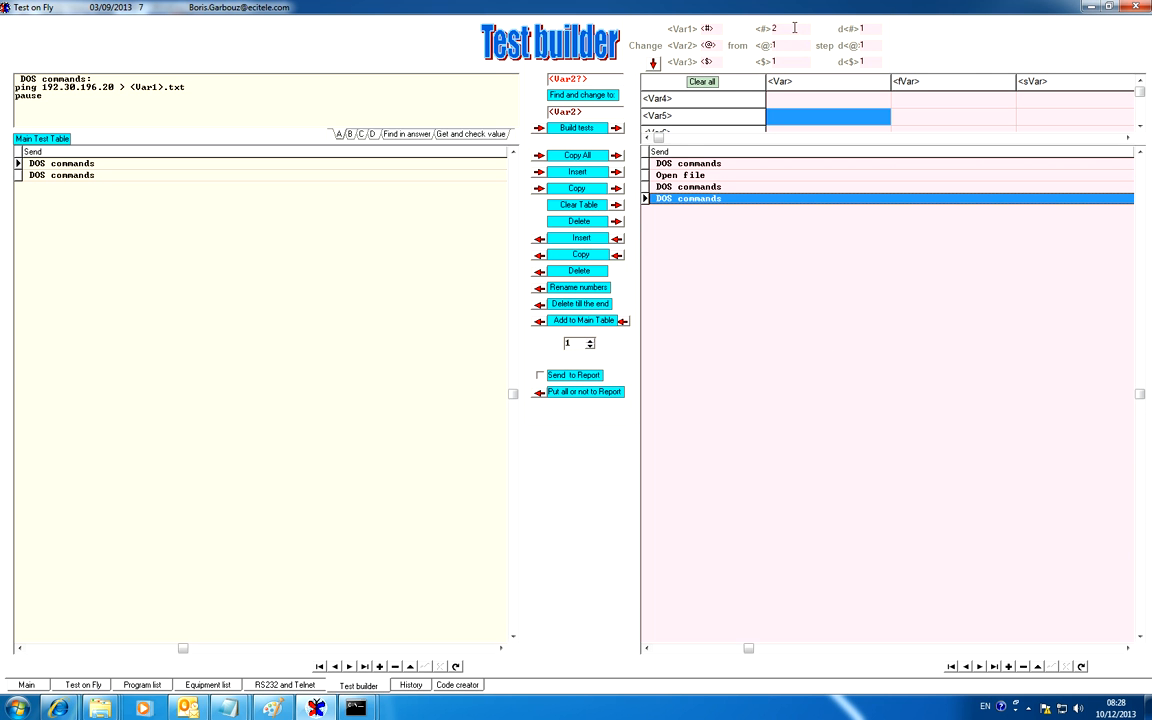
{"action": "left_click", "coordinate": [762, 28]}
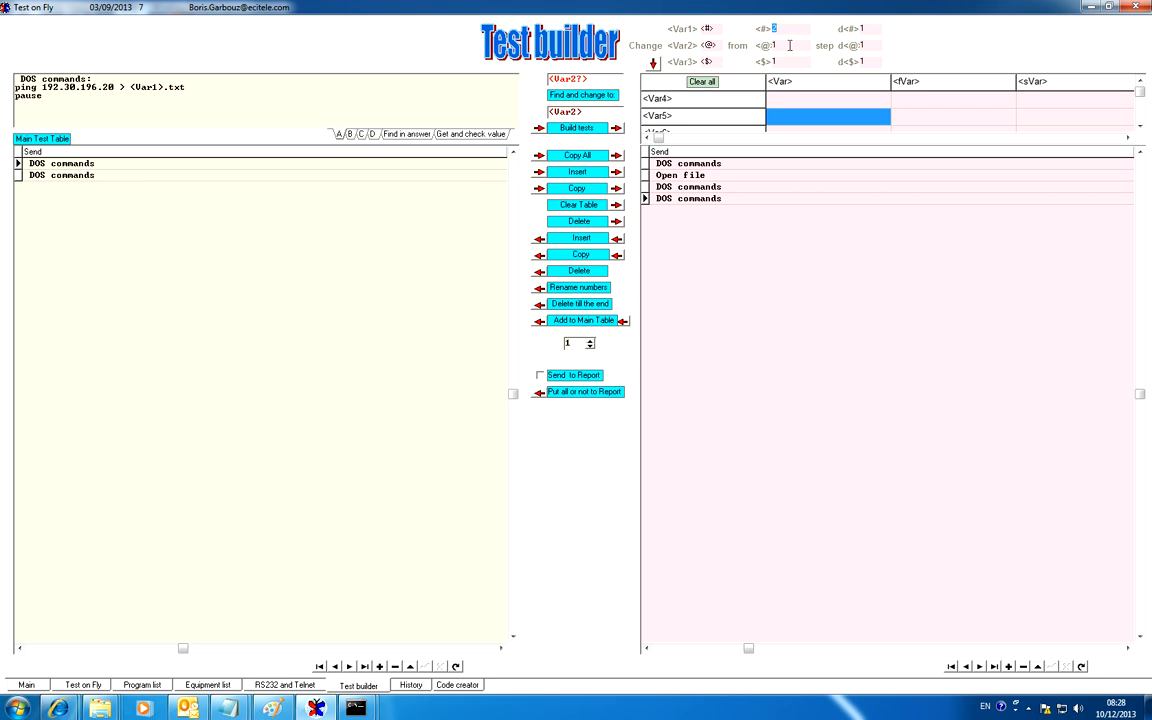
{"action": "double_click", "coordinate": [774, 45]}
{"action": "left_click", "coordinate": [84, 685]}
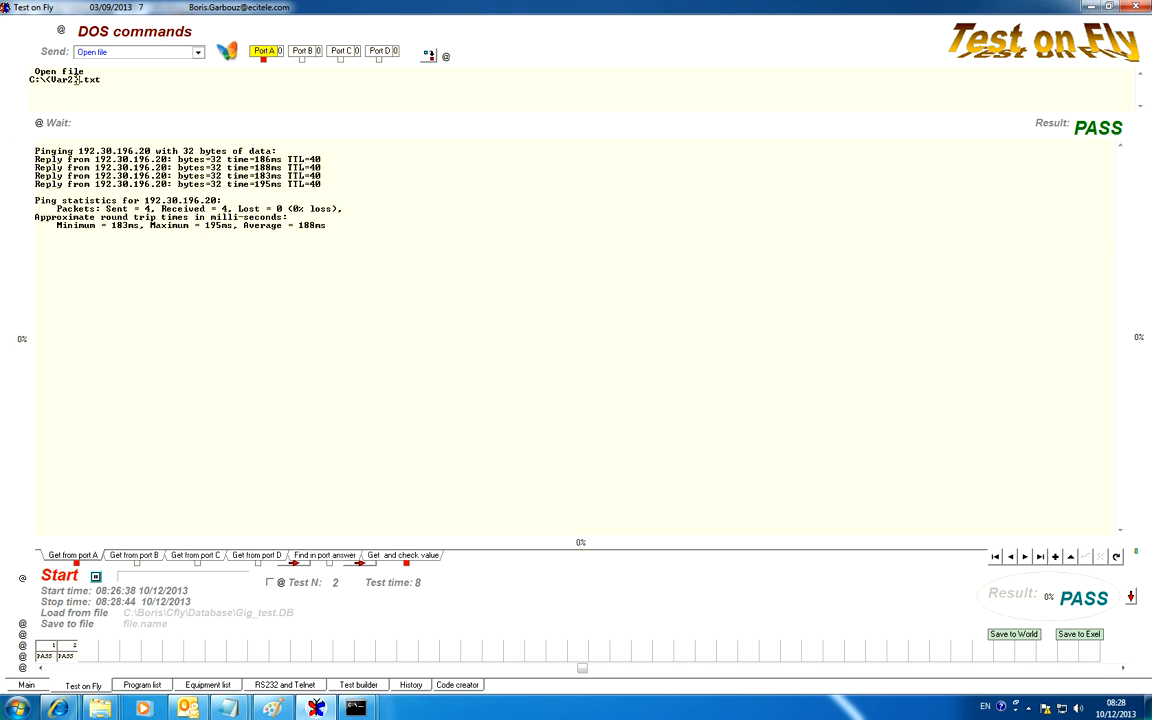
Compare the <Var2> file name in test 2 with Var2's starting value in Test builder
{"action": "left_click_drag", "start_coordinate": [80, 79], "coordinate": [46, 80]}
{"action": "left_click", "coordinate": [142, 685]}
{"action": "left_click", "coordinate": [358, 685]}
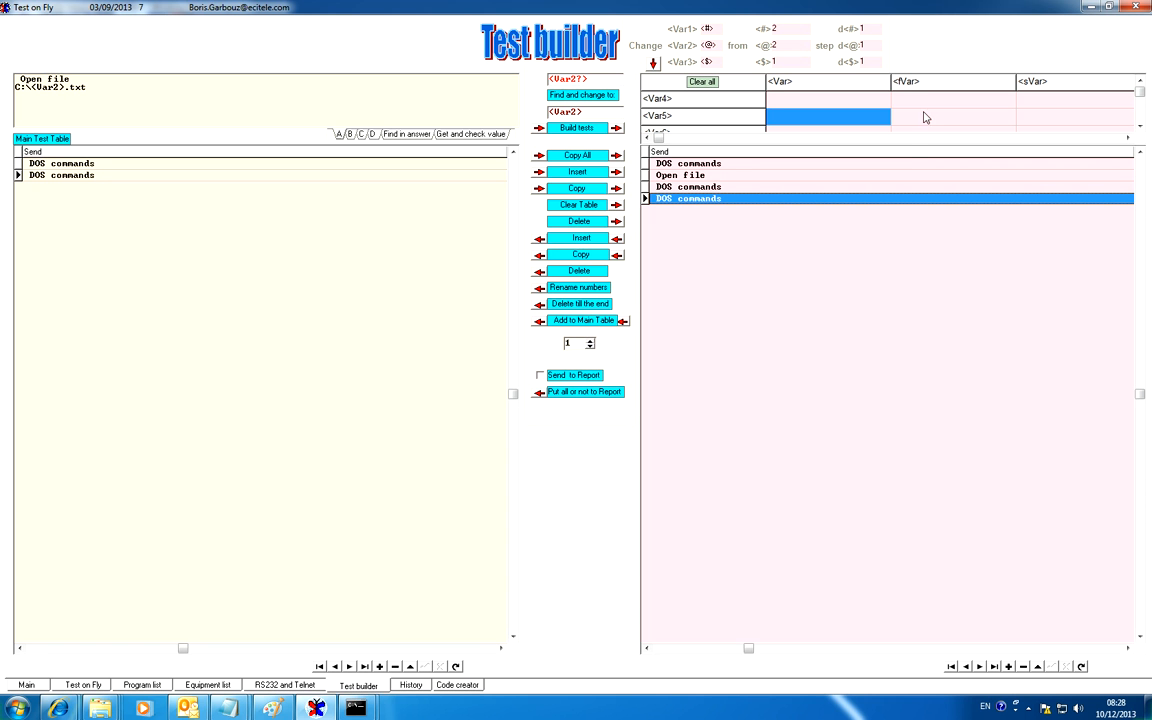
{"action": "double_click", "coordinate": [772, 45]}
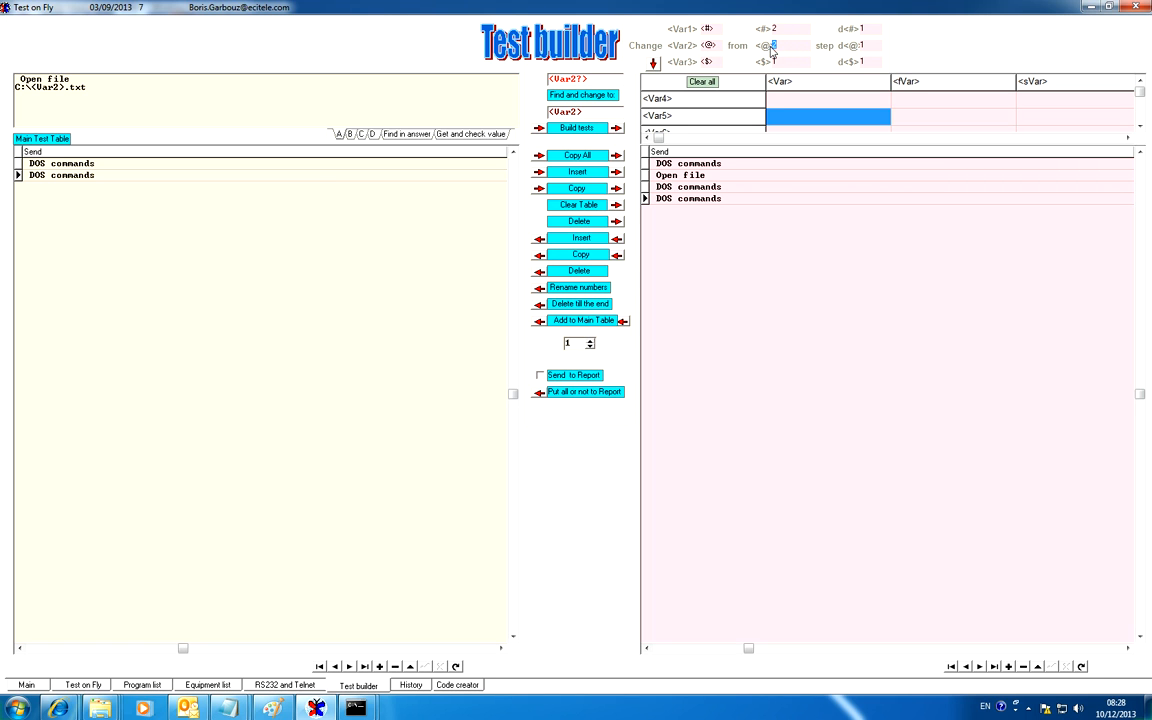
{"action": "left_click", "coordinate": [83, 684]}
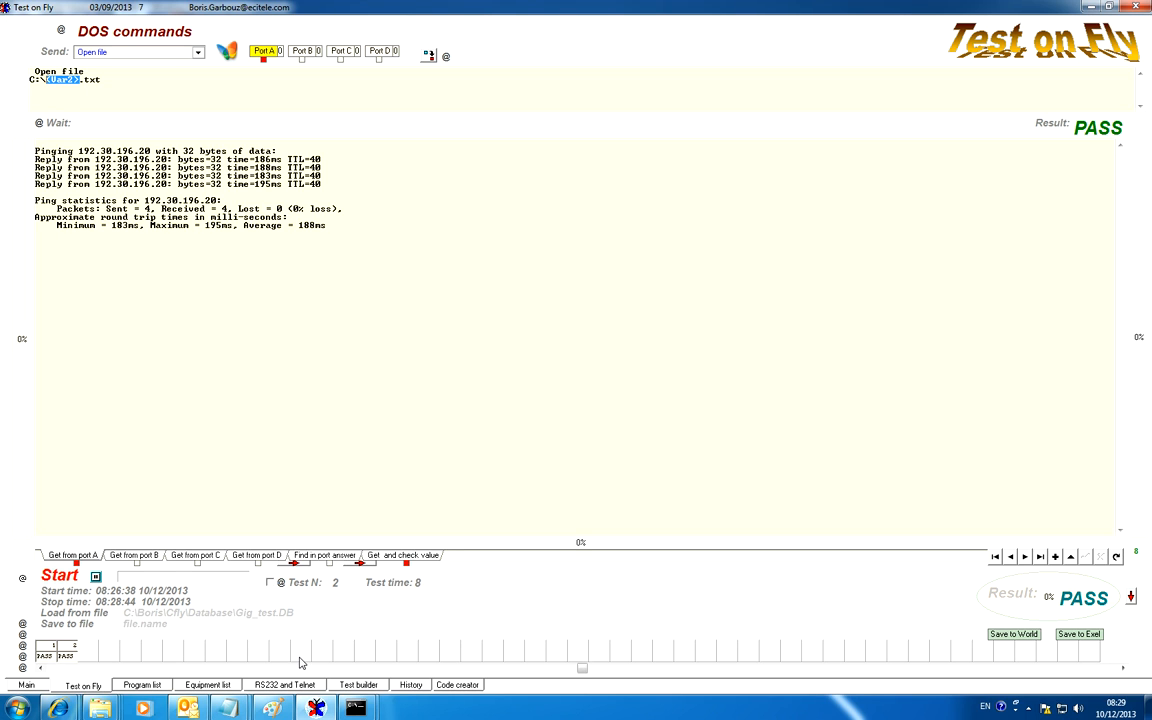
{"action": "left_click", "coordinate": [358, 685]}
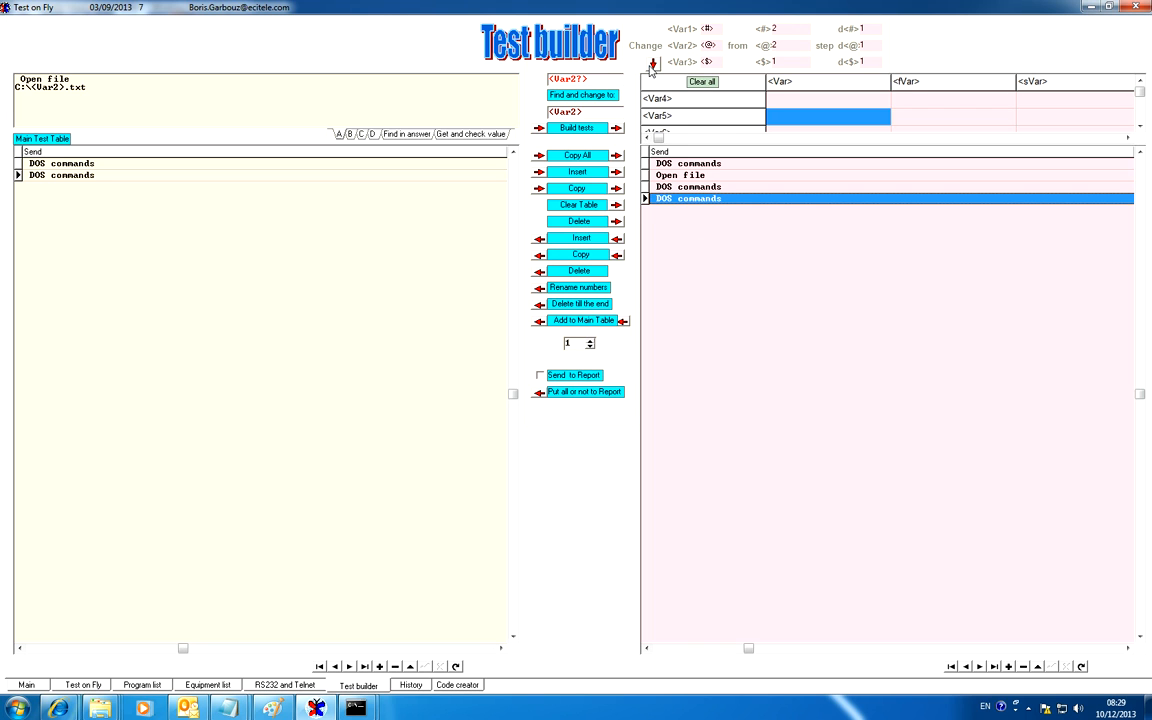
Display the Buffer Table, clear it, and copy all tests from the Main Test Table into it
{"action": "left_click", "coordinate": [653, 65]}
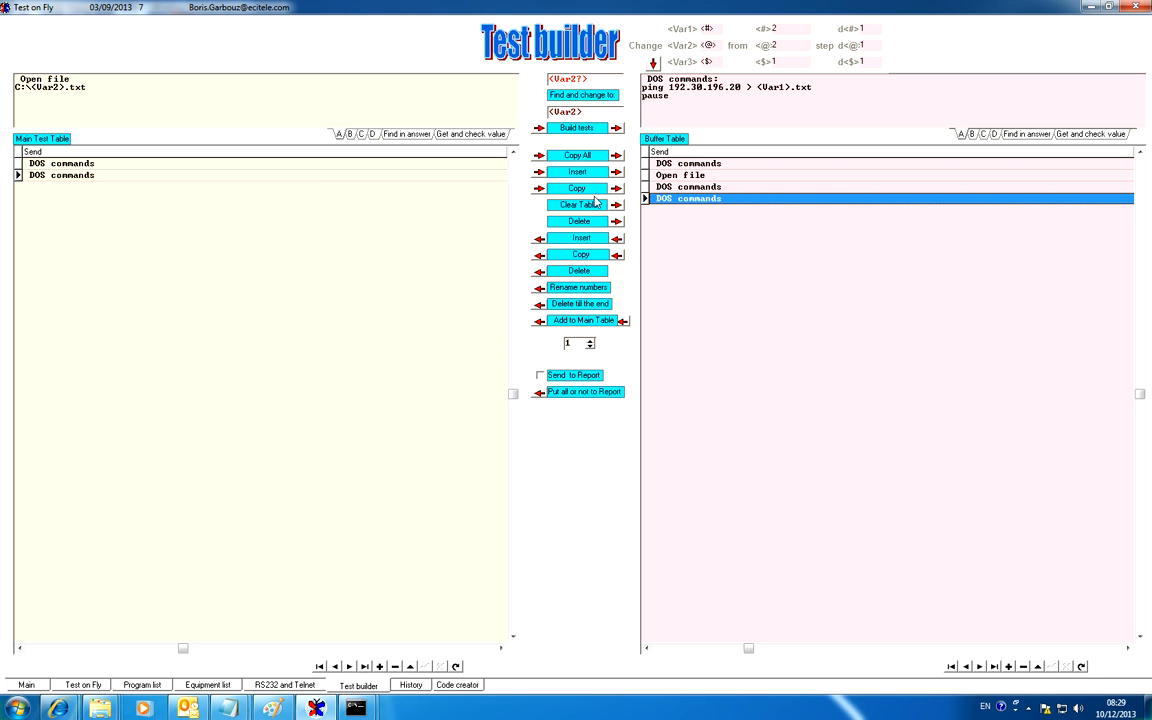
{"action": "left_click", "coordinate": [590, 206]}
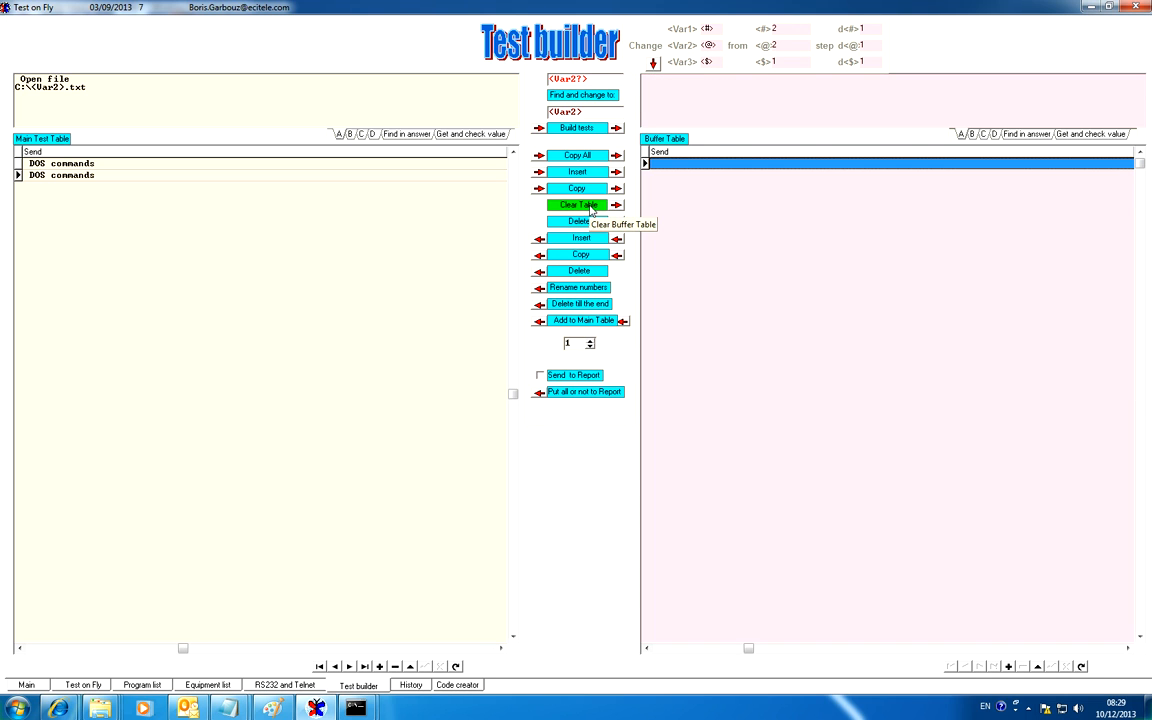
{"action": "left_click", "coordinate": [578, 156]}
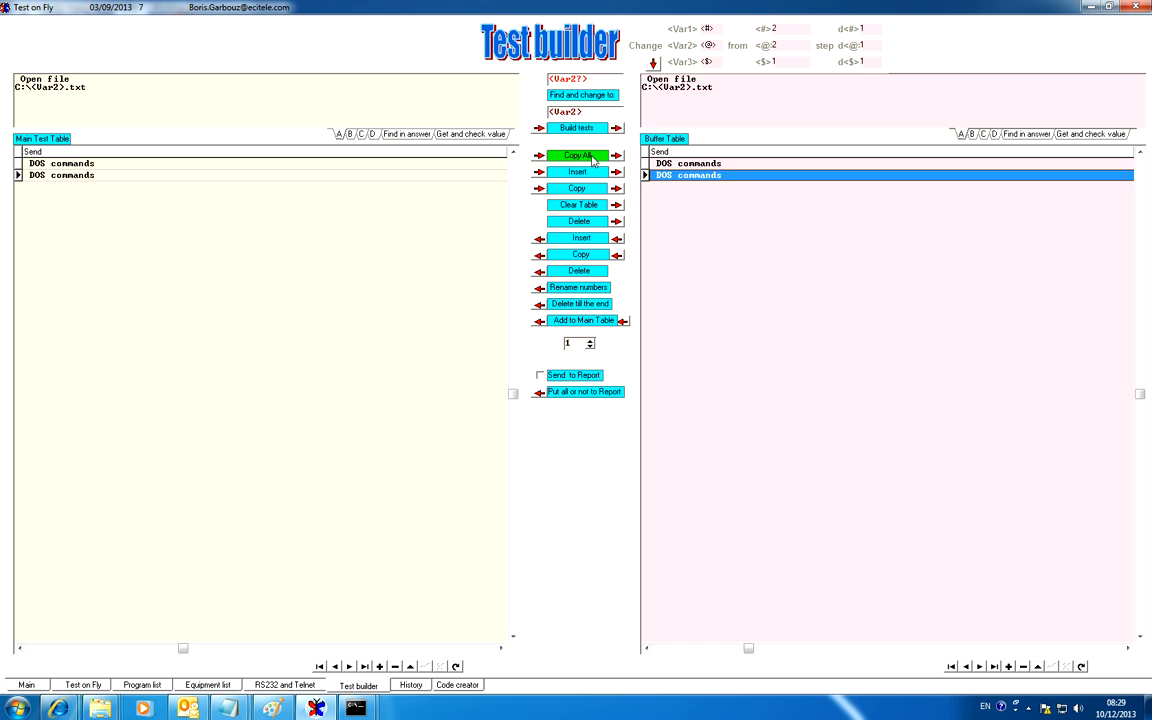
Review the two buffered tests and add them once to the Main Test Table
{"action": "left_click", "coordinate": [716, 164]}
{"action": "left_click", "coordinate": [710, 176]}
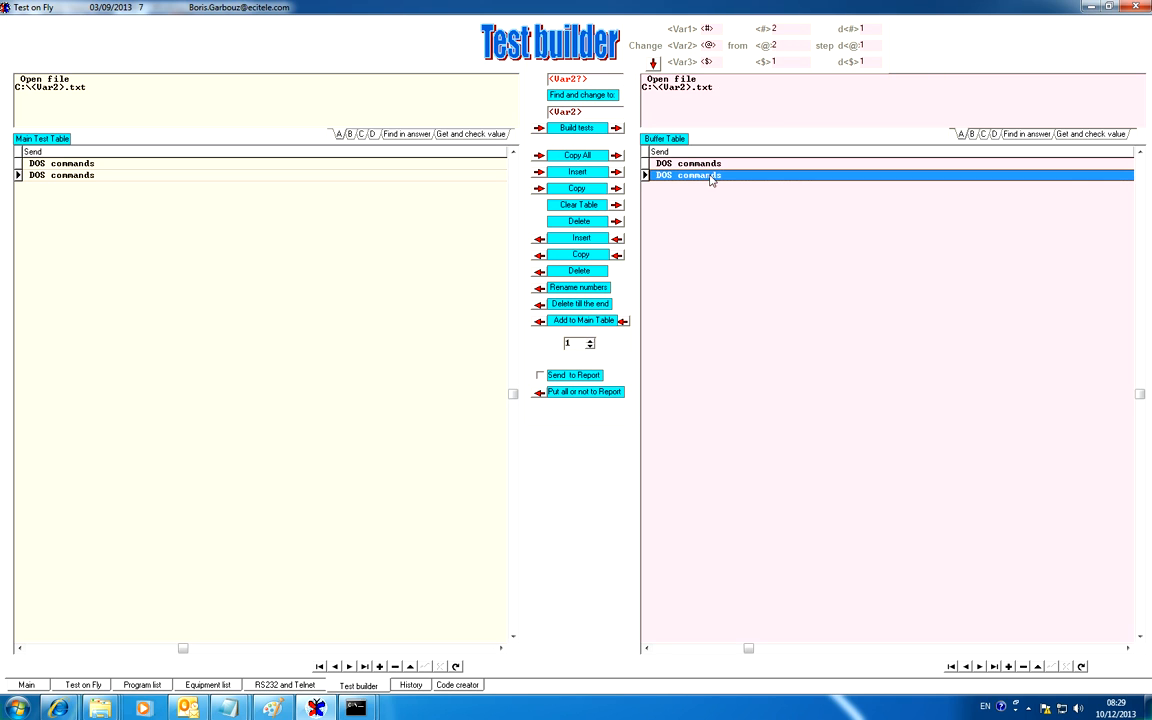
{"action": "left_click", "coordinate": [712, 163]}
{"action": "left_click", "coordinate": [711, 174]}
{"action": "left_click", "coordinate": [712, 164]}
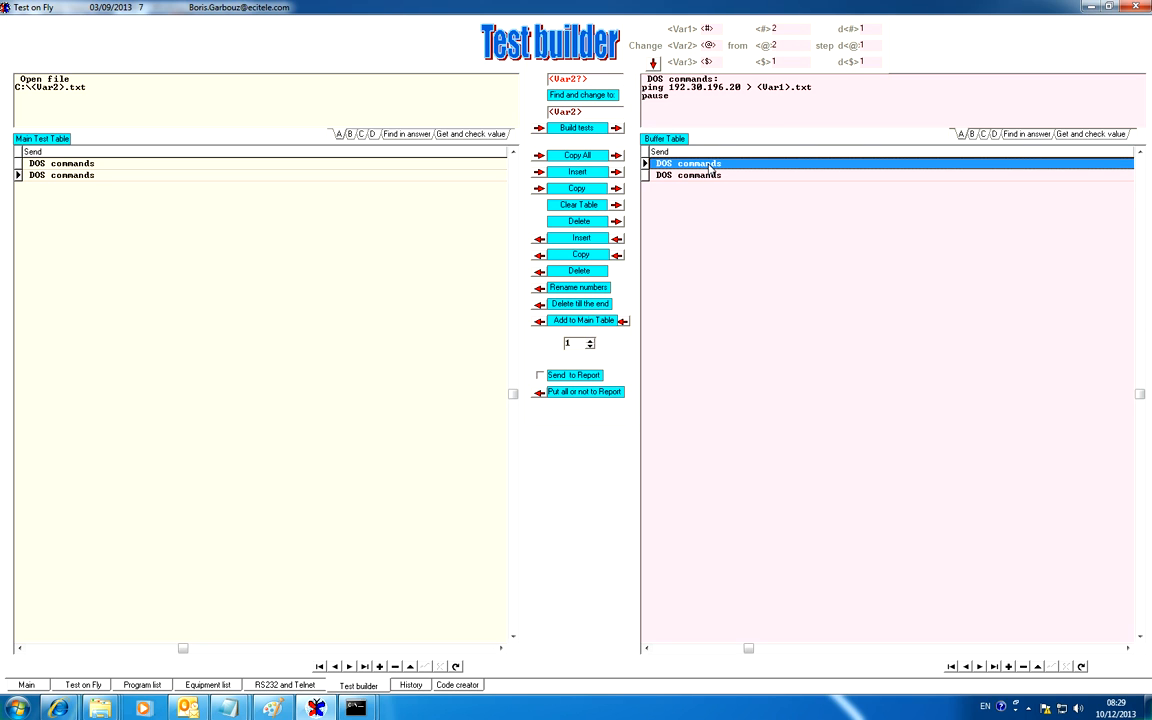
{"action": "left_click", "coordinate": [578, 321]}
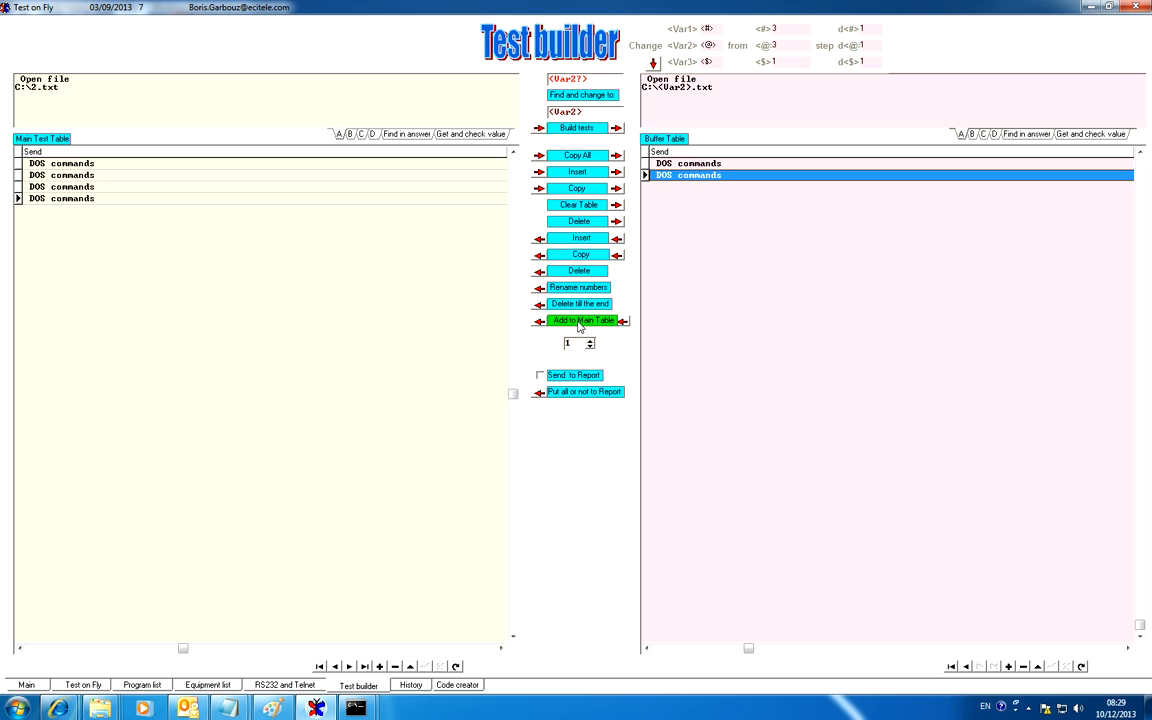
Compare the ping output file name in the third test with Var1's counter and the <Var1> name in the first test
{"action": "left_click", "coordinate": [68, 189]}
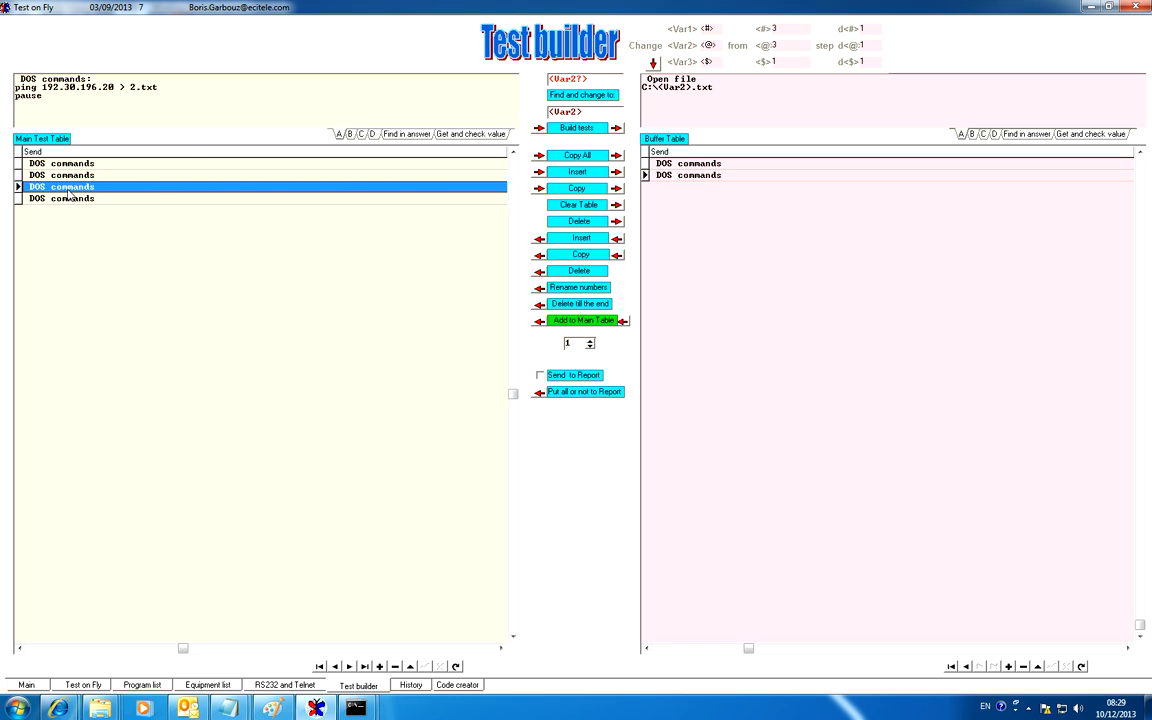
{"action": "left_click", "coordinate": [768, 30]}
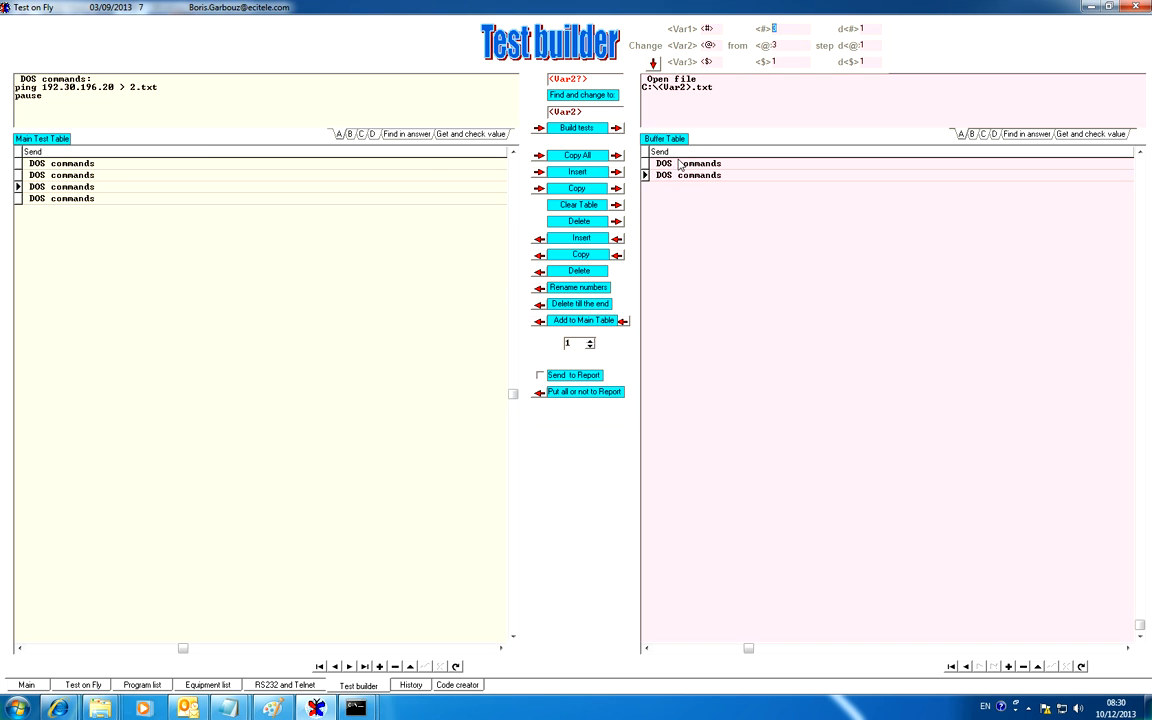
{"action": "double_click", "coordinate": [131, 87]}
{"action": "left_click", "coordinate": [65, 163]}
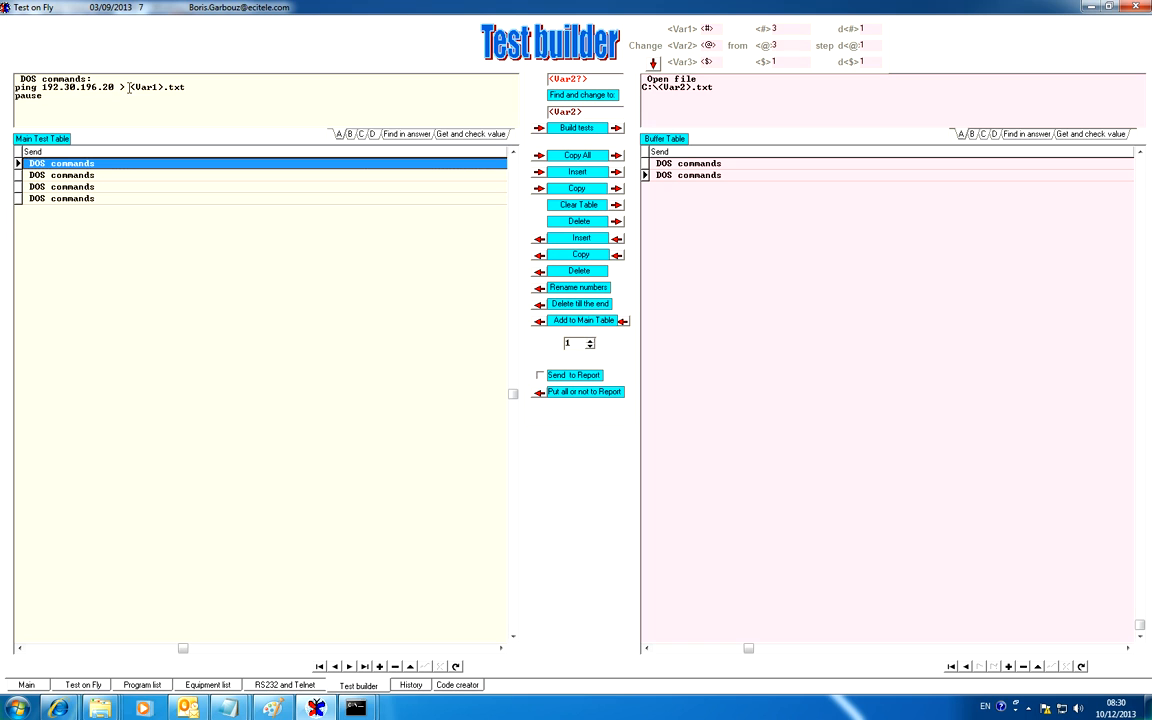
{"action": "left_click_drag", "start_coordinate": [163, 87], "coordinate": [130, 87]}
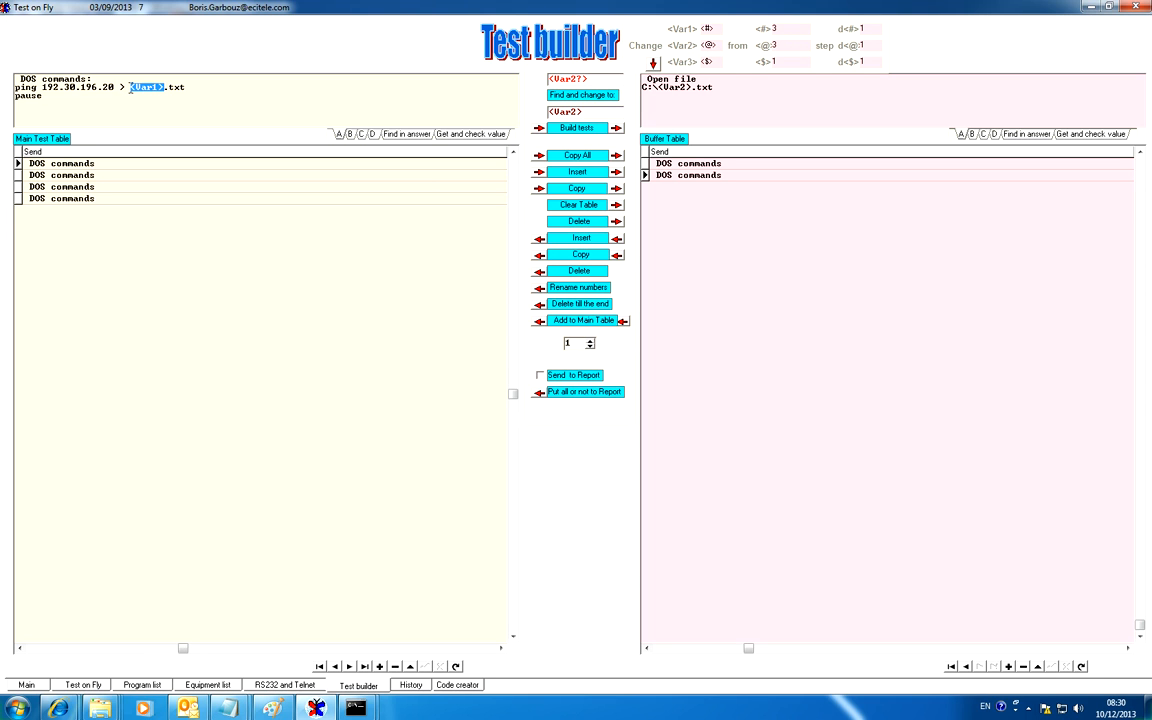
Review the two added tests and delete everything from the third test to the end of the Main Test Table
{"action": "left_click", "coordinate": [76, 186]}
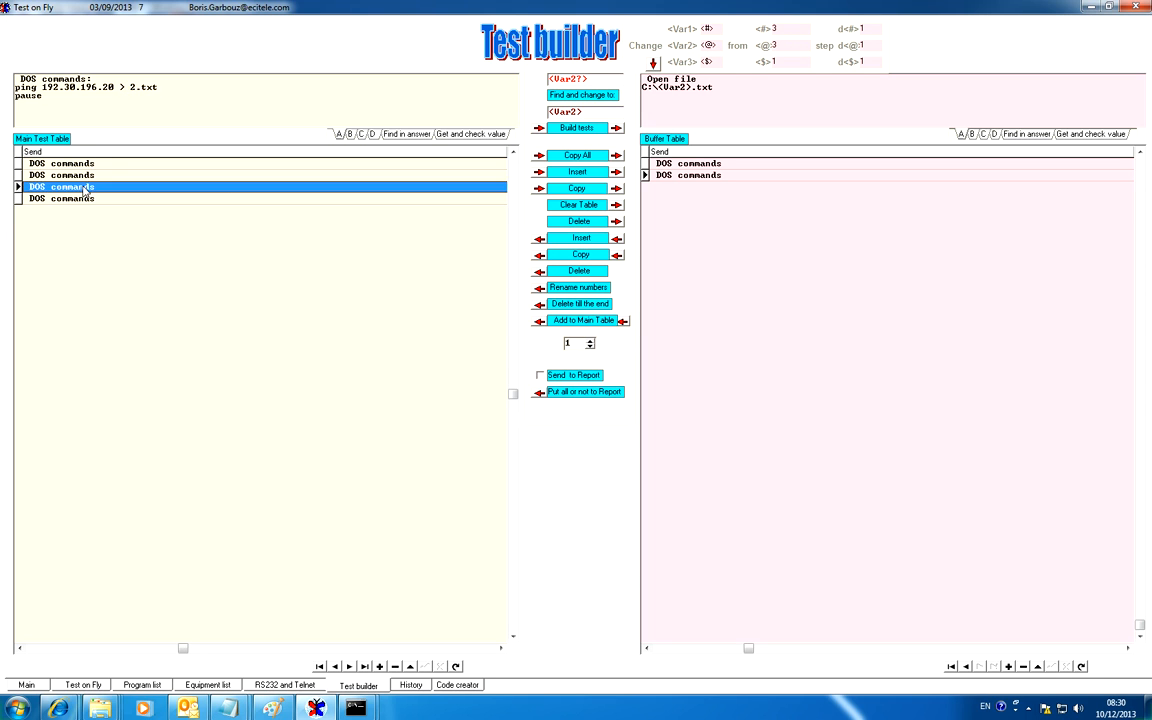
{"action": "left_click", "coordinate": [85, 197]}
{"action": "left_click", "coordinate": [82, 185]}
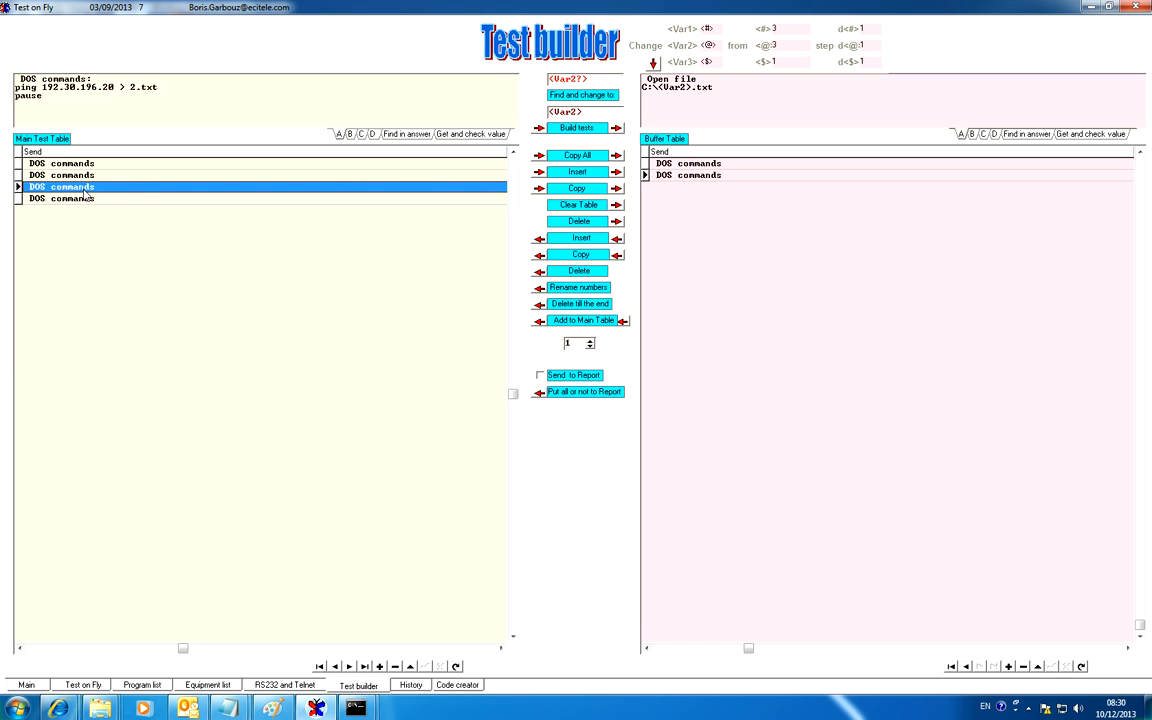
{"action": "left_click", "coordinate": [588, 304]}
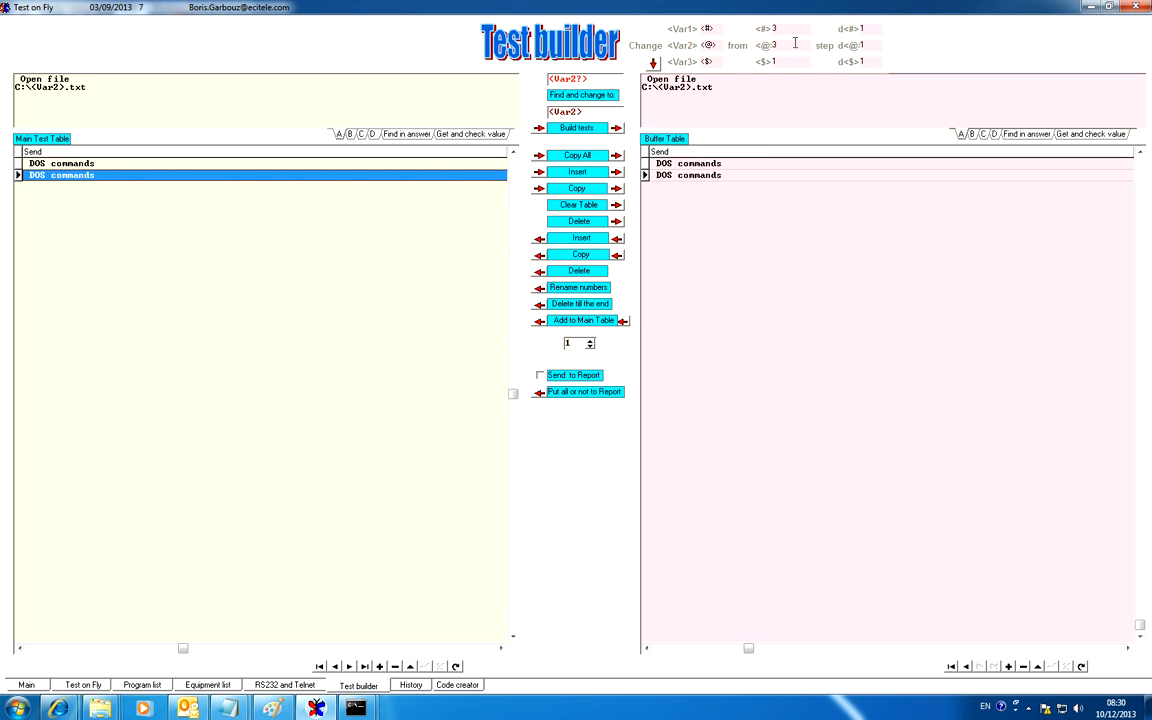
Clear the starting values of Var1 and Var2, and add the buffered tests to the Main Test Table 3 times
{"action": "left_click", "coordinate": [767, 30]}
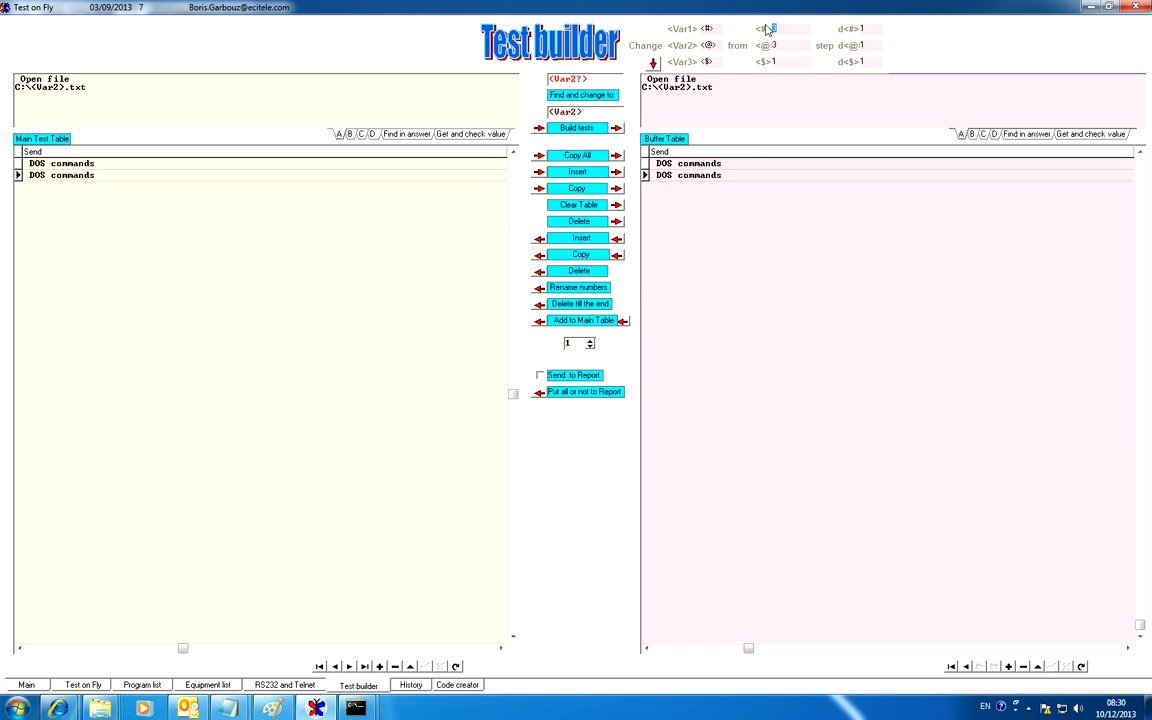
{"action": "key", "text": "Delete"}
{"action": "left_click_drag", "start_coordinate": [576, 344], "coordinate": [549, 344]}
{"action": "type", "text": "3"}
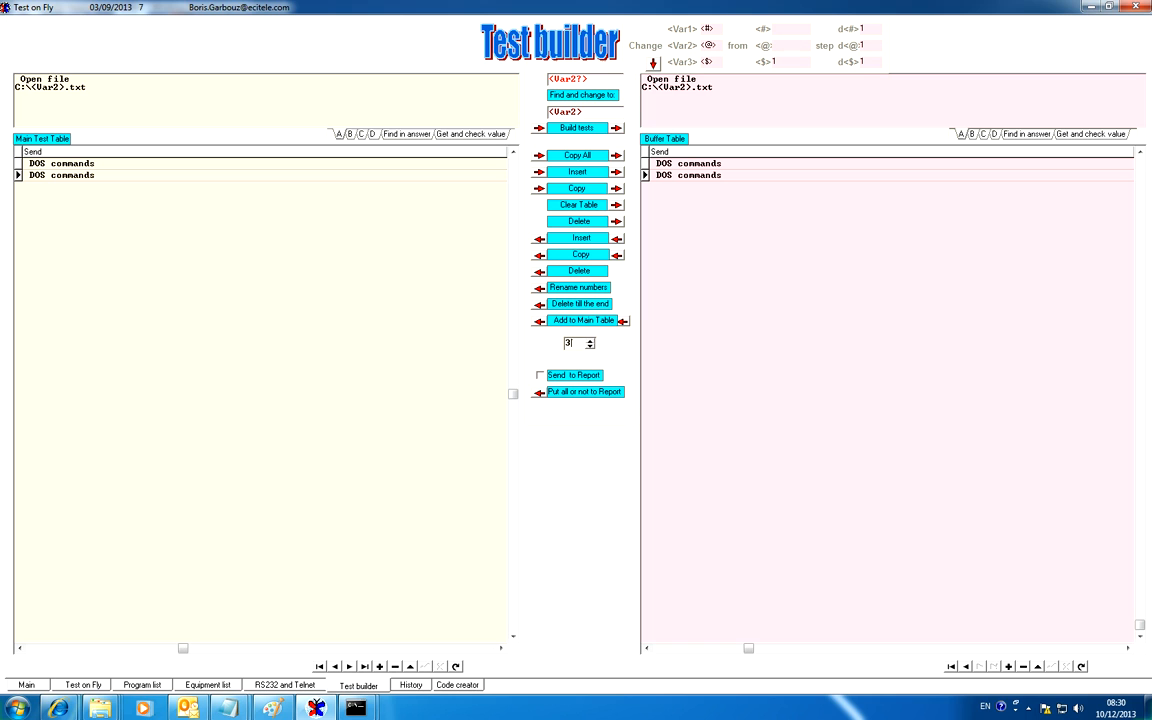
{"action": "left_click", "coordinate": [585, 322]}
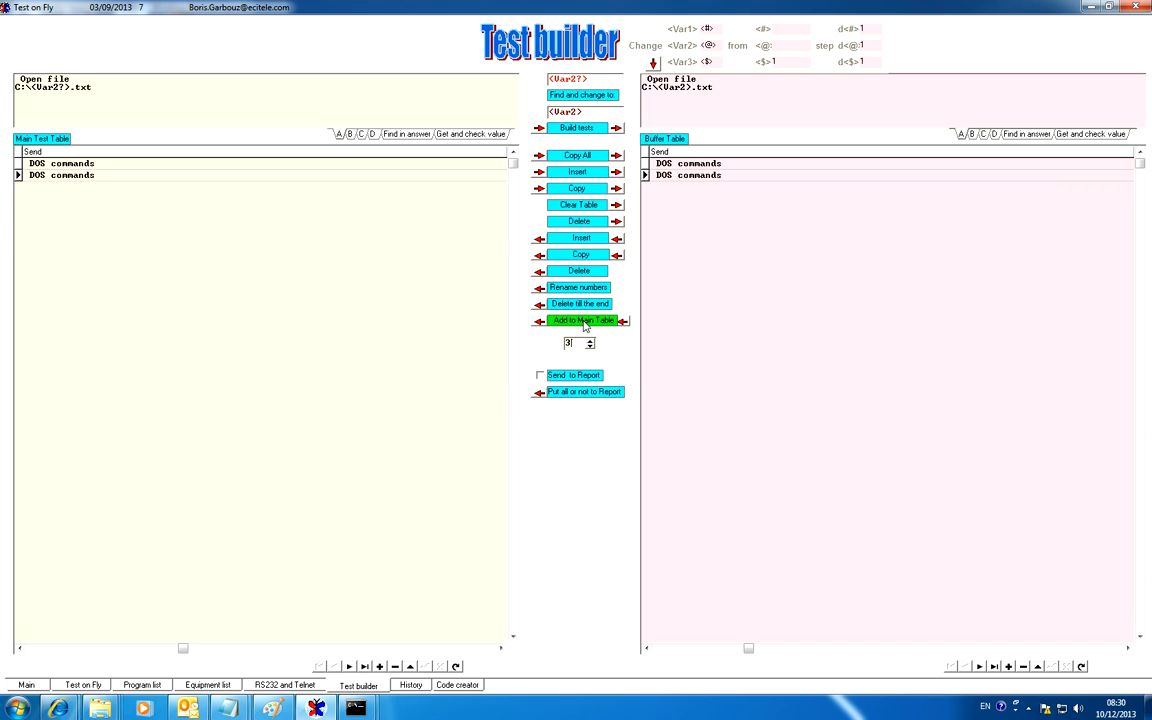
Set the find text to <Var1?>, copied from the third test's ping command, and the replacement text to <Var1>
{"action": "left_click", "coordinate": [57, 188]}
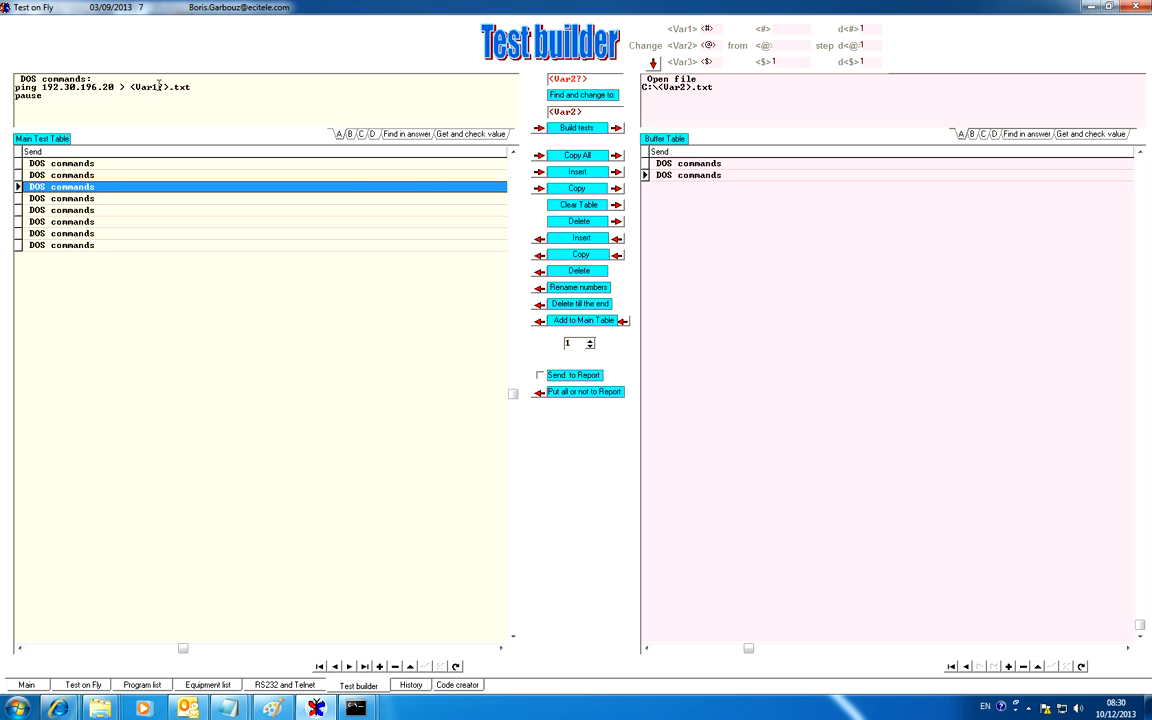
{"action": "left_click_drag", "start_coordinate": [171, 86], "coordinate": [133, 89]}
{"action": "key", "text": "ctrl+c"}
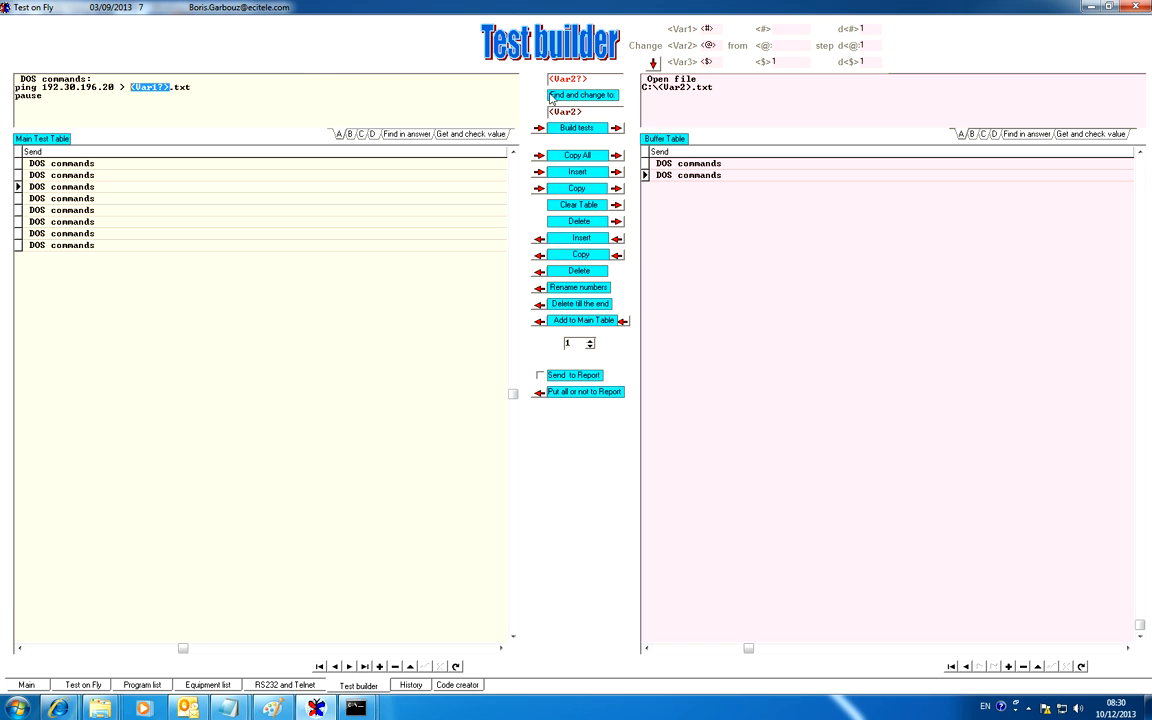
{"action": "left_click_drag", "start_coordinate": [596, 79], "coordinate": [508, 76]}
{"action": "key", "text": "ctrl+v"}
{"action": "left_click_drag", "start_coordinate": [589, 114], "coordinate": [532, 104]}
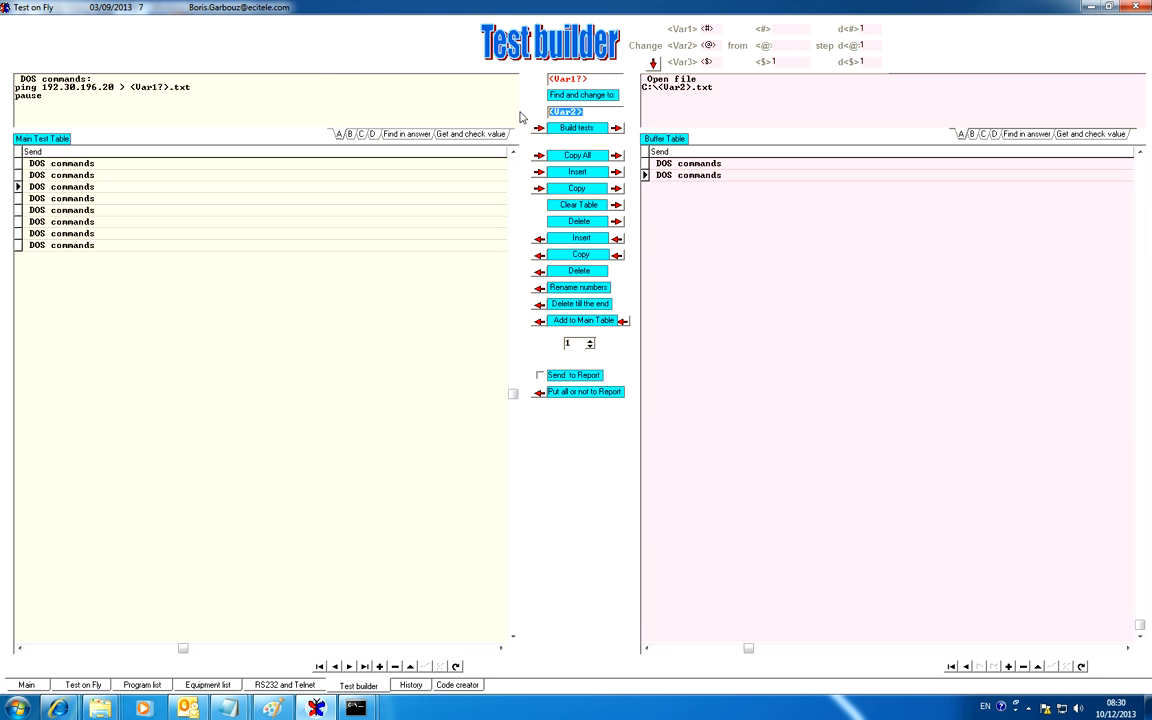
{"action": "key", "text": "ctrl+v"}
{"action": "key", "text": "BackSpace"}
{"action": "key", "text": "BackSpace"}
Replace <Var1?> with <Var1> across the Main Test Table and check the ping output name in the seventh test
{"action": "left_click", "coordinate": [178, 164]}
{"action": "left_click", "coordinate": [181, 176]}
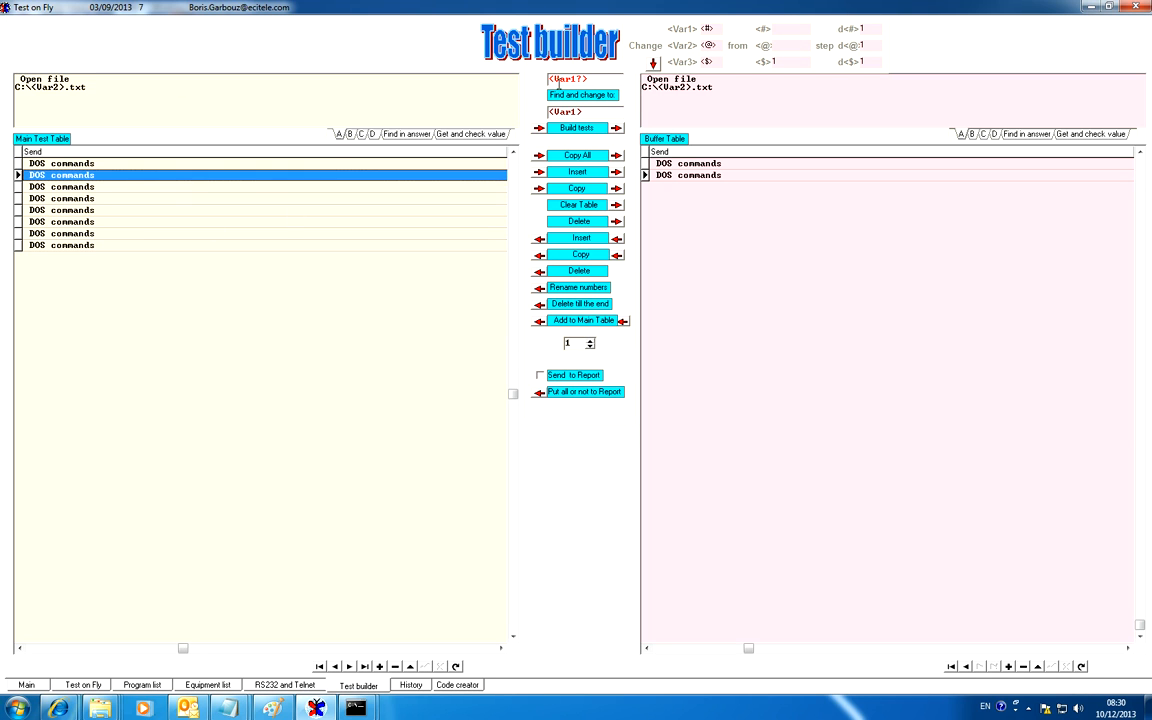
{"action": "left_click", "coordinate": [601, 81]}
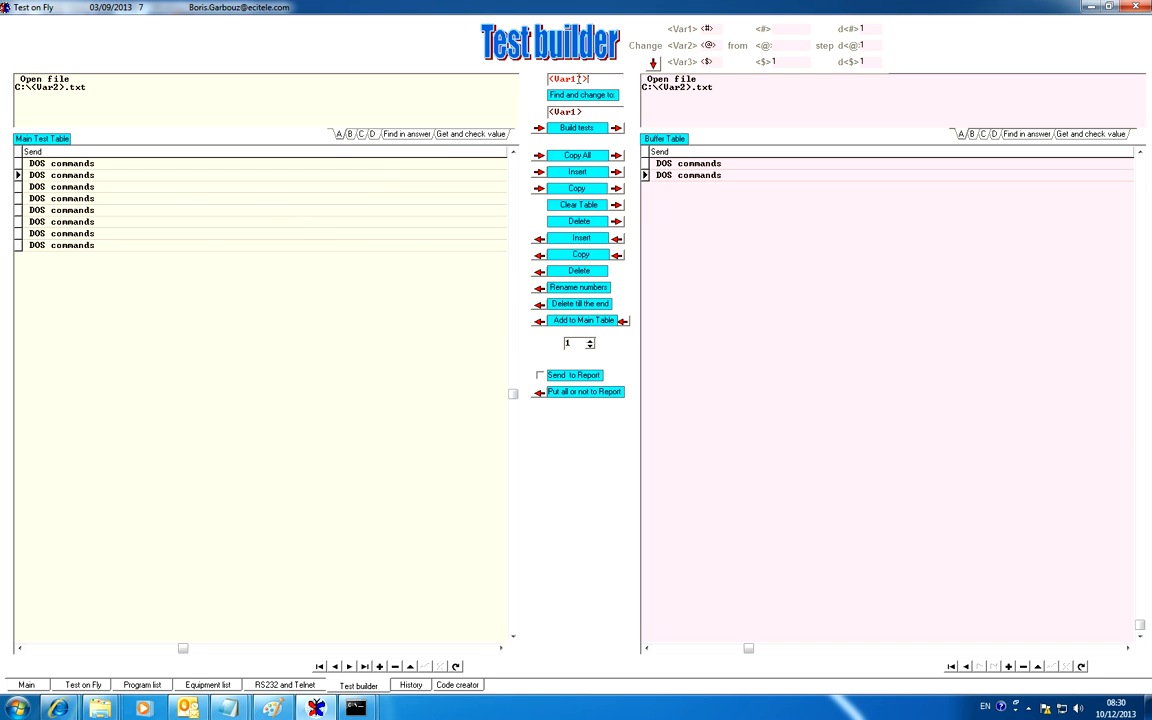
{"action": "left_click_drag", "start_coordinate": [589, 79], "coordinate": [541, 79]}
{"action": "left_click_drag", "start_coordinate": [591, 114], "coordinate": [541, 113]}
{"action": "left_click", "coordinate": [589, 96]}
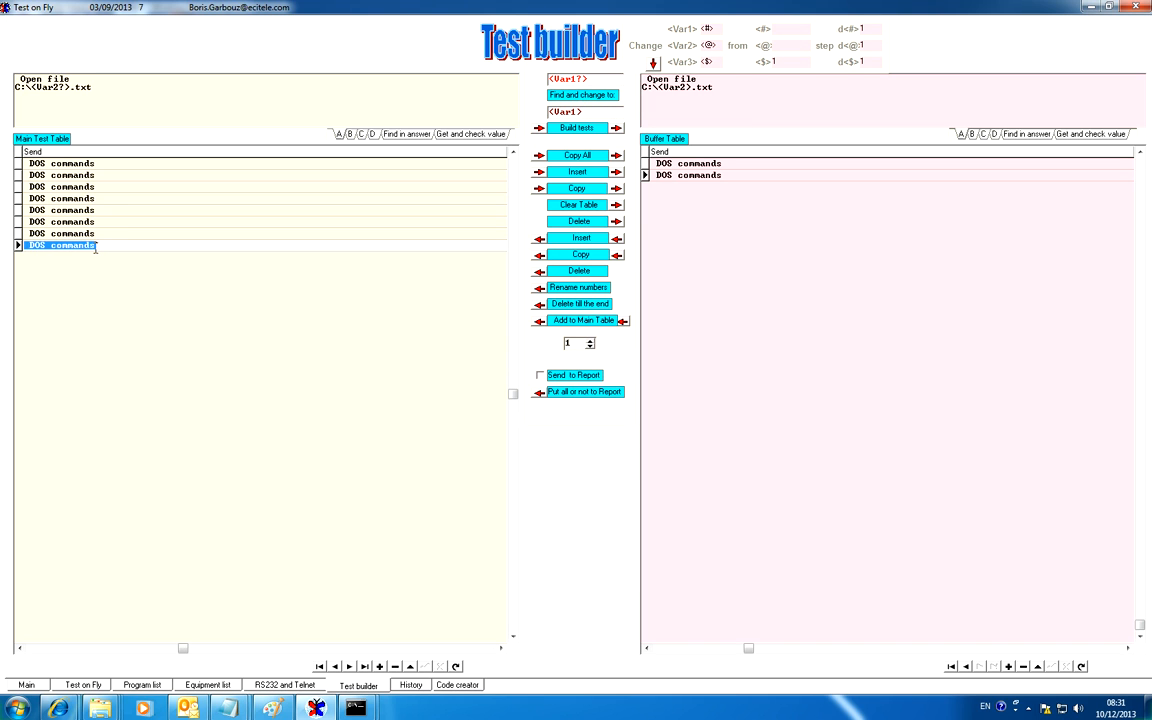
{"action": "left_click", "coordinate": [158, 87]}
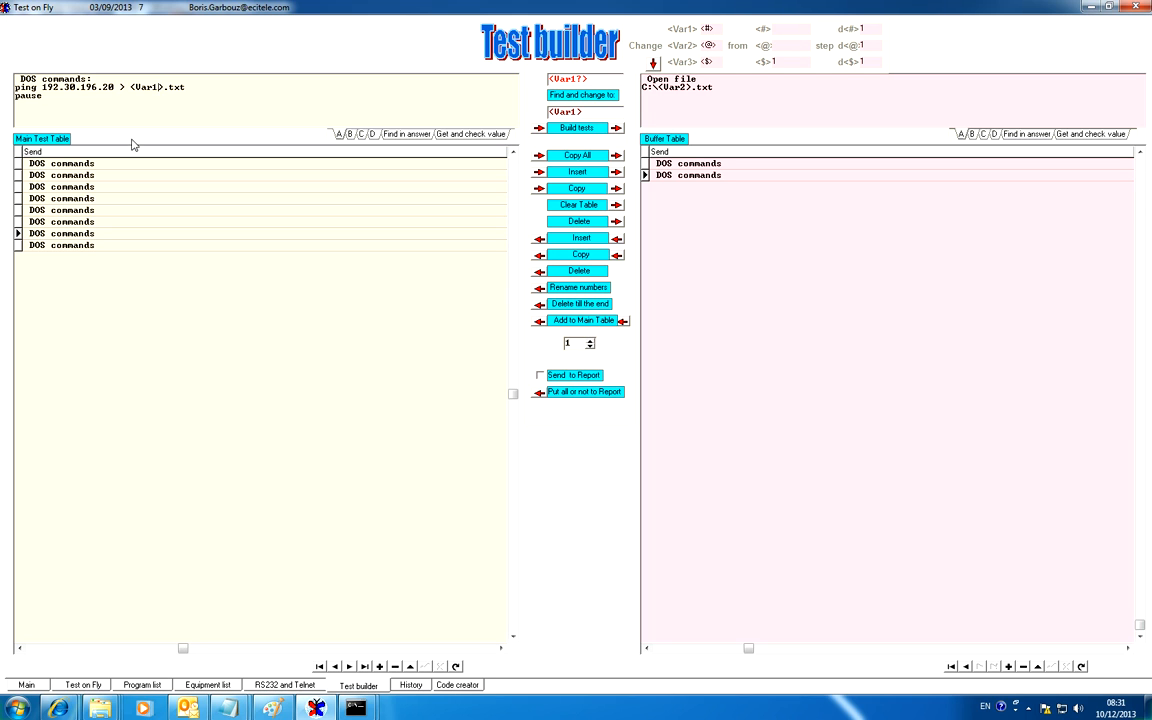
Replace <Var2?> with <Var2> across the Main Test Table and review the tests from the last back to the fourth
{"action": "left_click", "coordinate": [60, 246]}
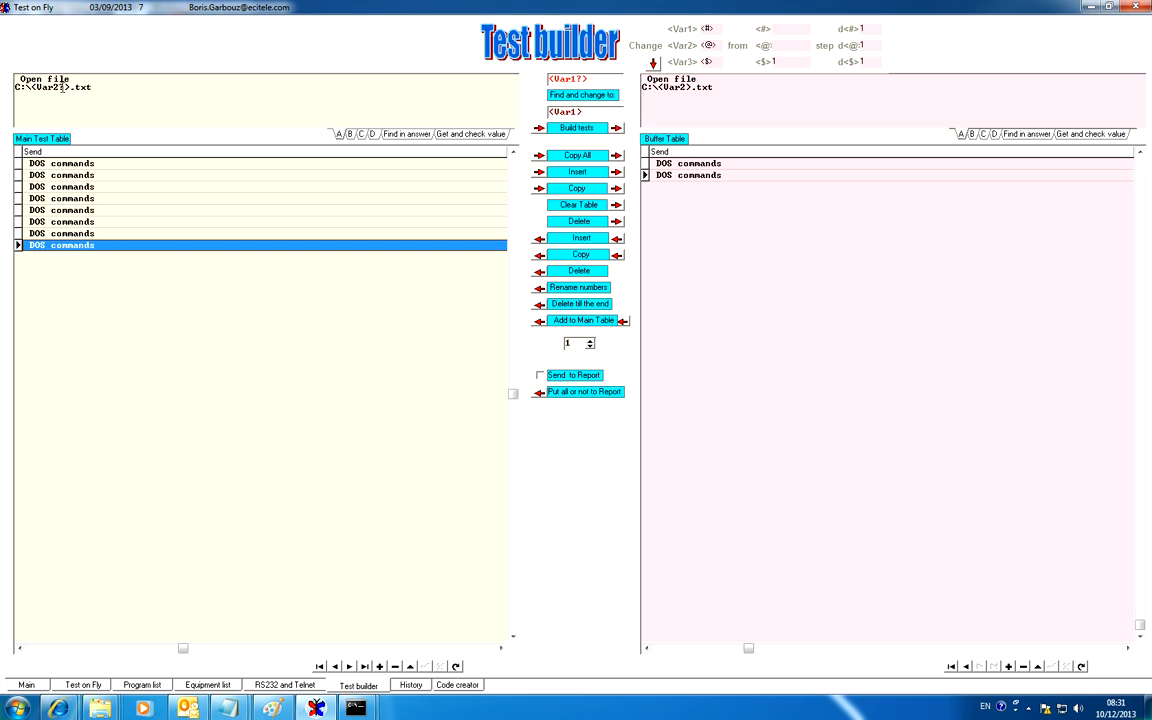
{"action": "left_click", "coordinate": [574, 78]}
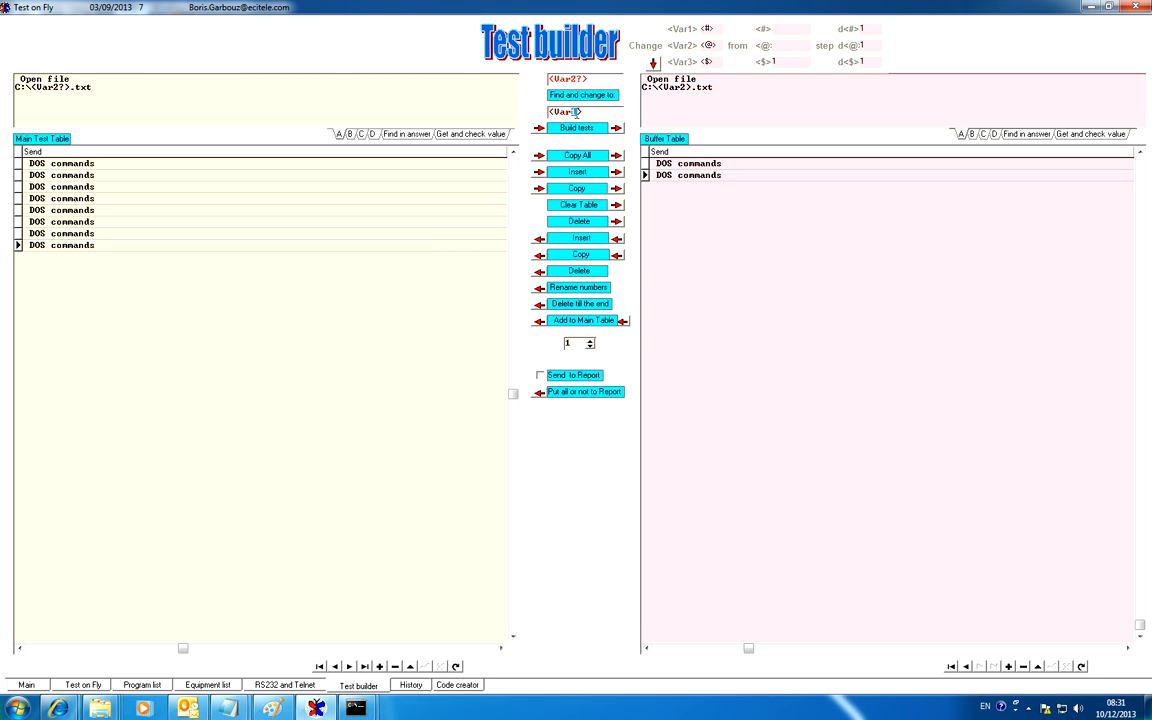
{"action": "type", "text": "2"}
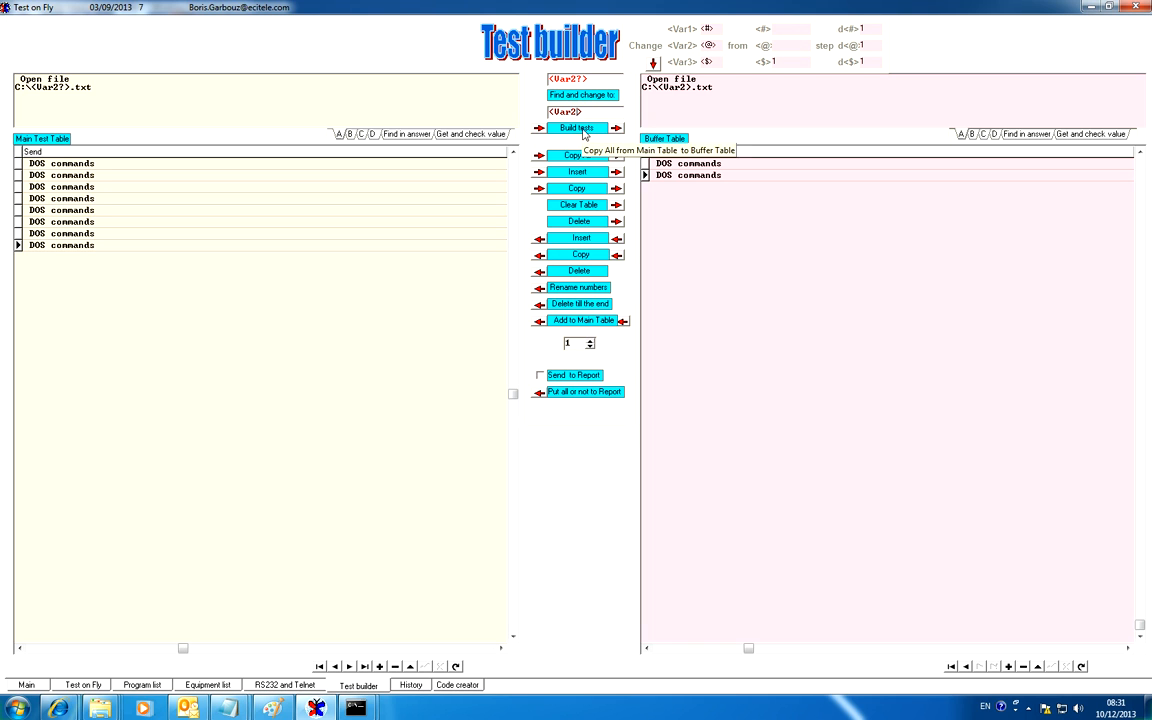
{"action": "left_click", "coordinate": [583, 94]}
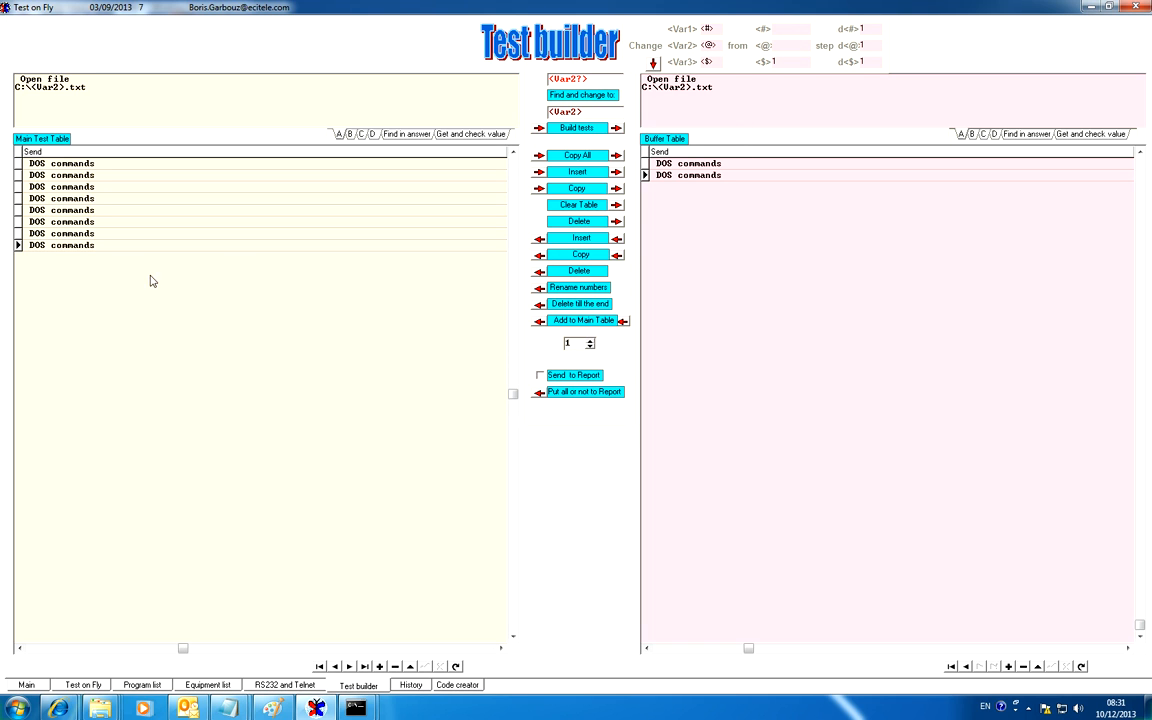
{"action": "left_click", "coordinate": [113, 236]}
{"action": "left_click", "coordinate": [113, 247]}
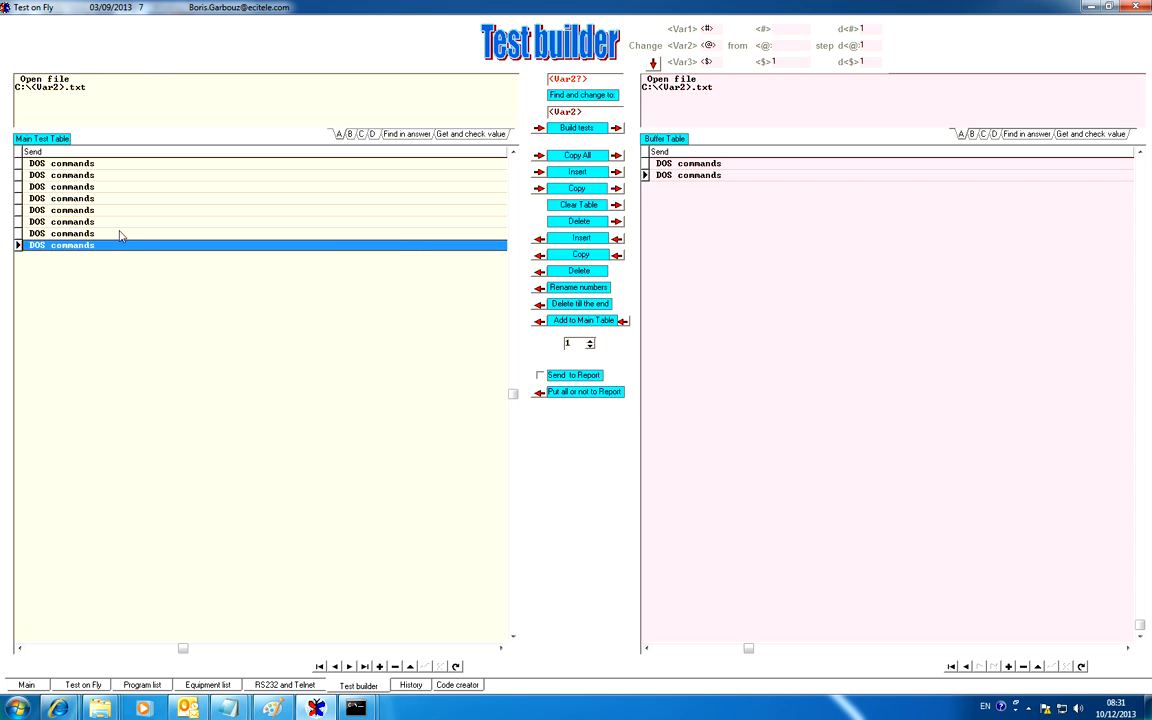
{"action": "left_click", "coordinate": [121, 233]}
{"action": "left_click", "coordinate": [123, 220]}
{"action": "left_click", "coordinate": [126, 209]}
{"action": "left_click", "coordinate": [130, 196]}
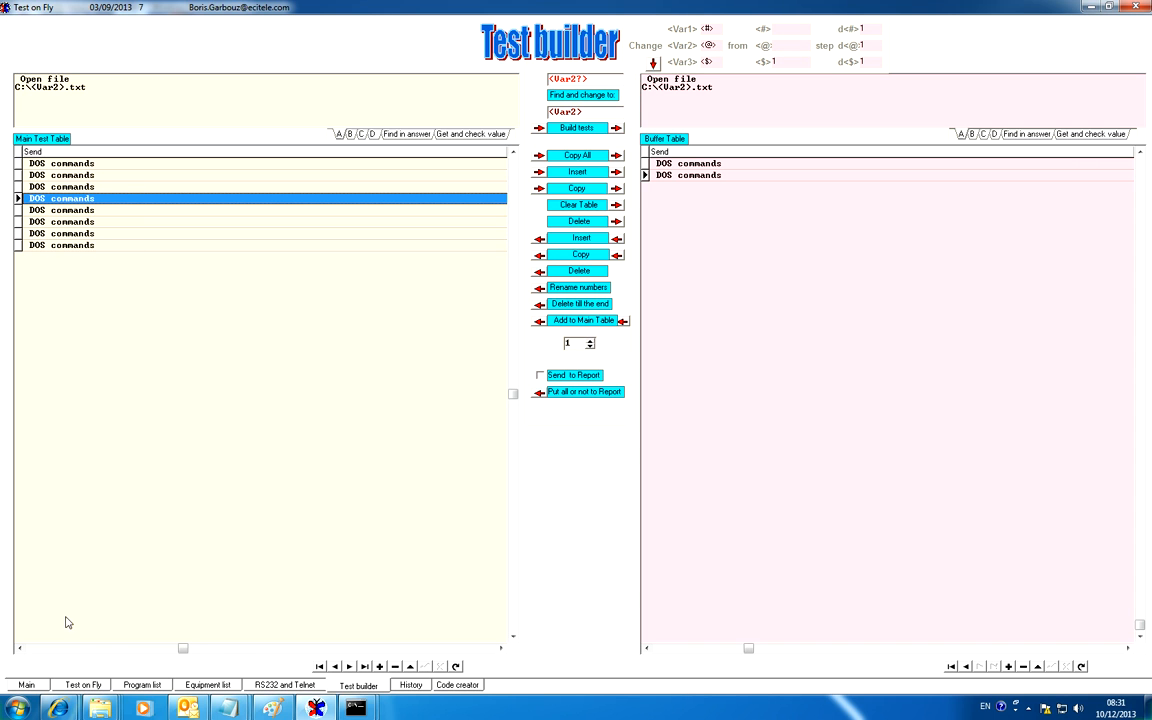
{"action": "left_click", "coordinate": [72, 684]}
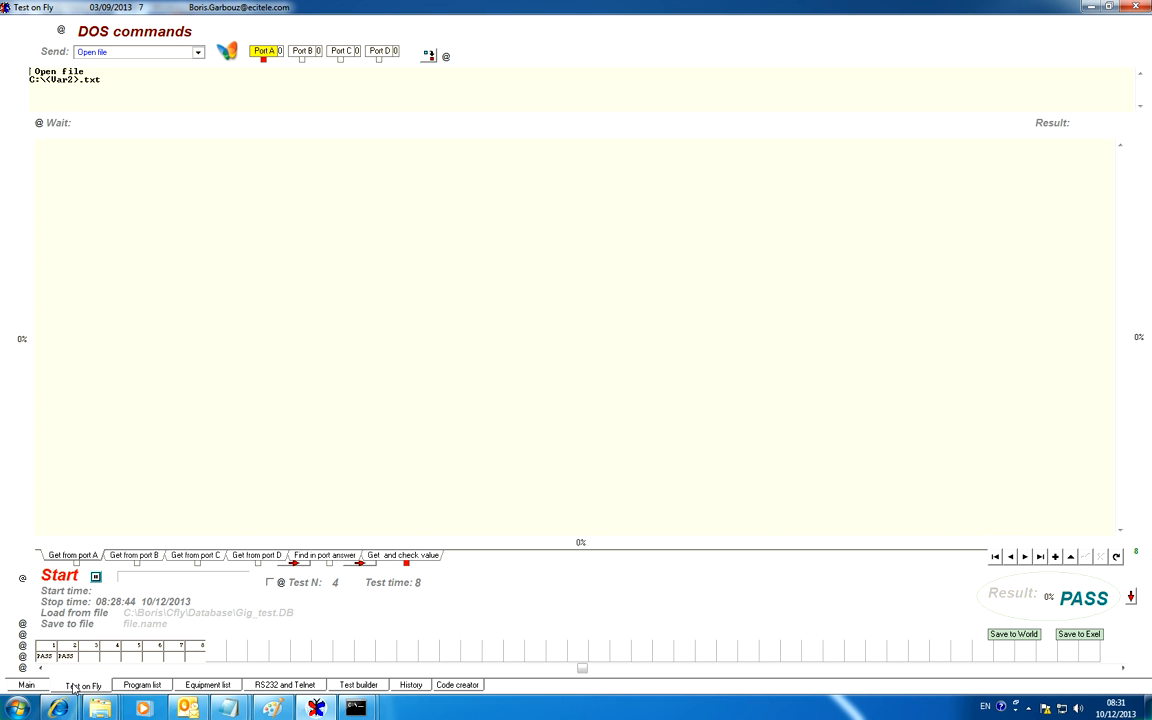
{"action": "left_click", "coordinate": [60, 576]}
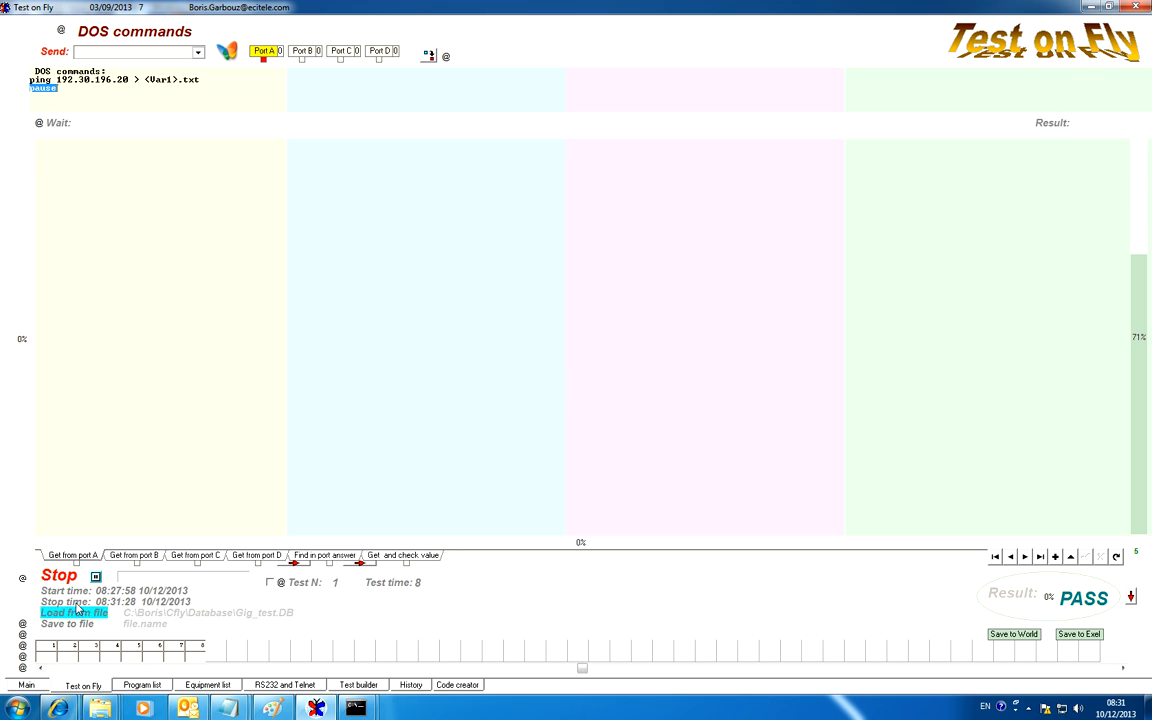
{"action": "left_click", "coordinate": [60, 577]}
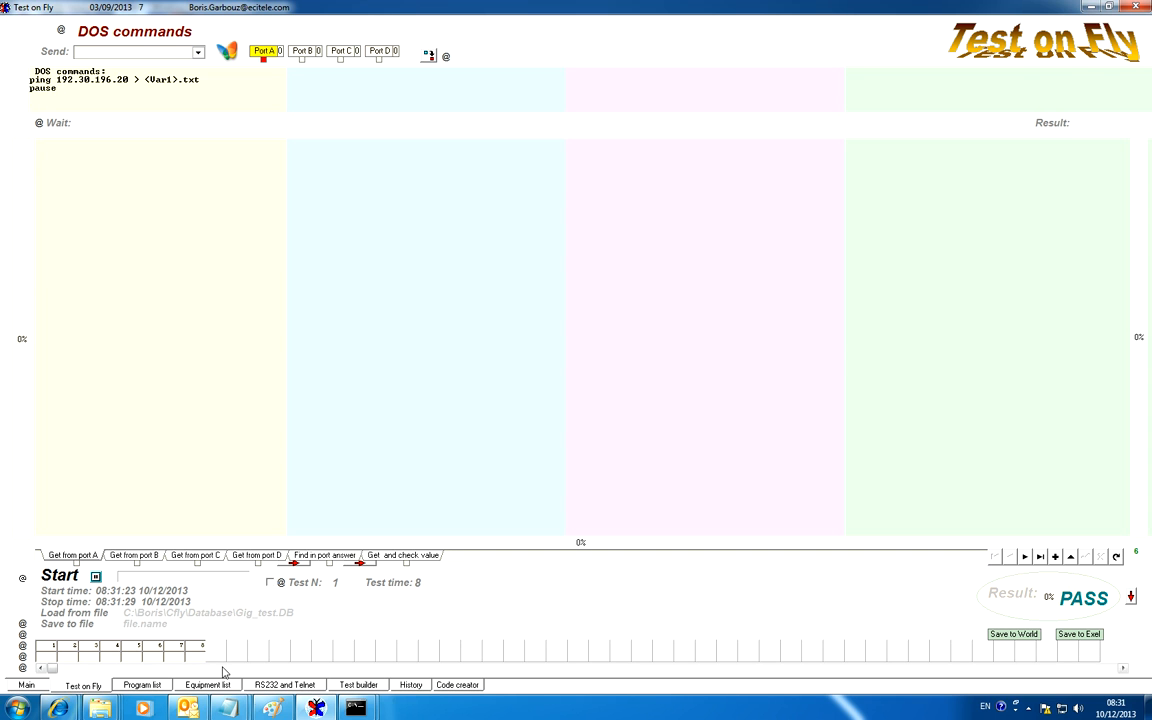
Set the starting values of Var1 and Var2 to 10 in Test builder and start the test run
{"action": "left_click", "coordinate": [357, 685]}
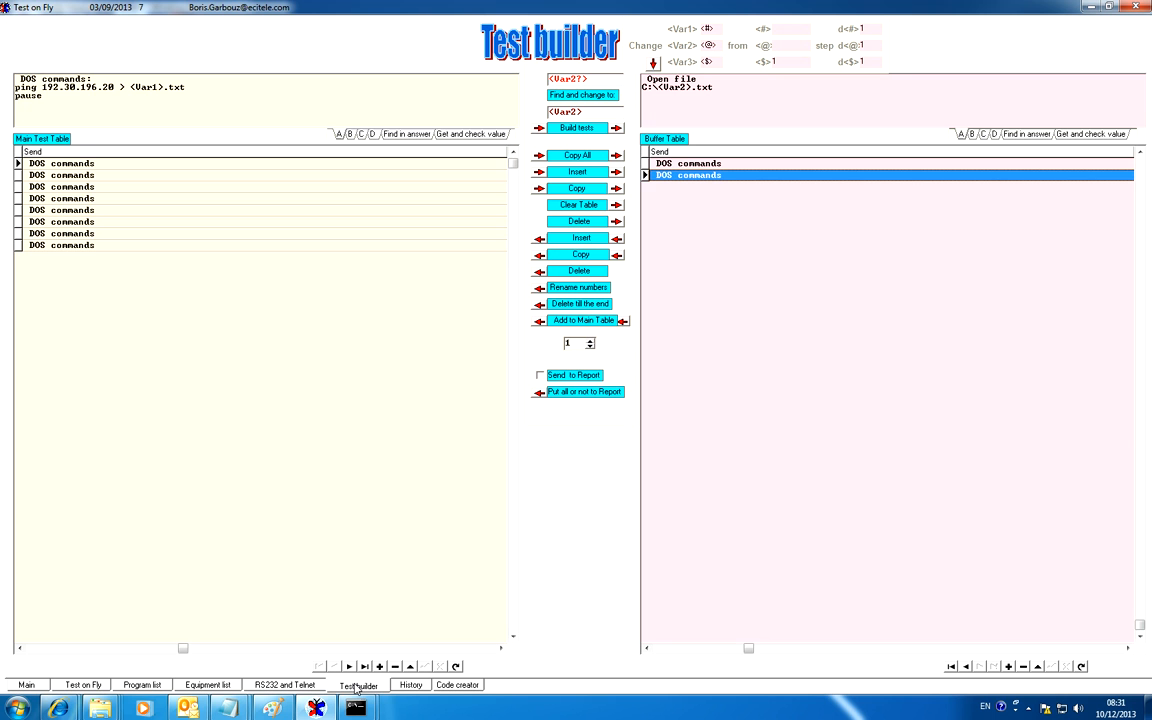
{"action": "left_click", "coordinate": [784, 27]}
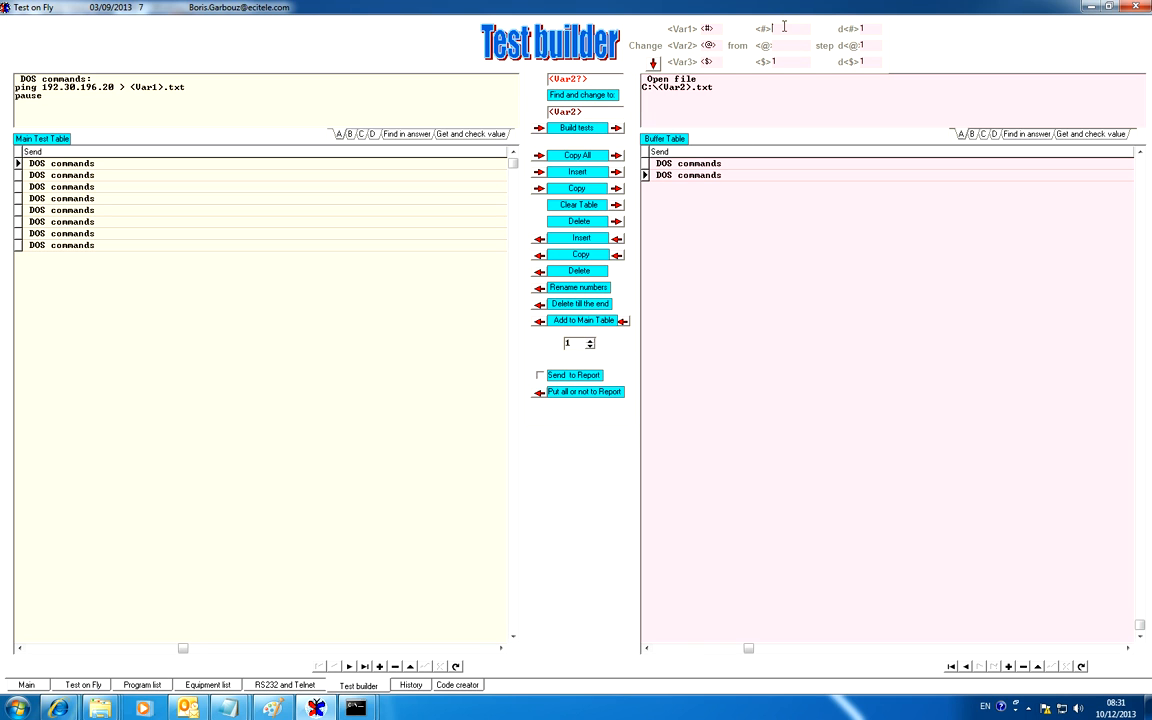
{"action": "type", "text": "1"}
{"action": "left_click", "coordinate": [786, 45]}
{"action": "type", "text": "1"}
{"action": "left_click", "coordinate": [781, 30]}
{"action": "type", "text": "0"}
{"action": "left_click", "coordinate": [783, 46]}
{"action": "type", "text": "0"}
{"action": "left_click", "coordinate": [69, 688]}
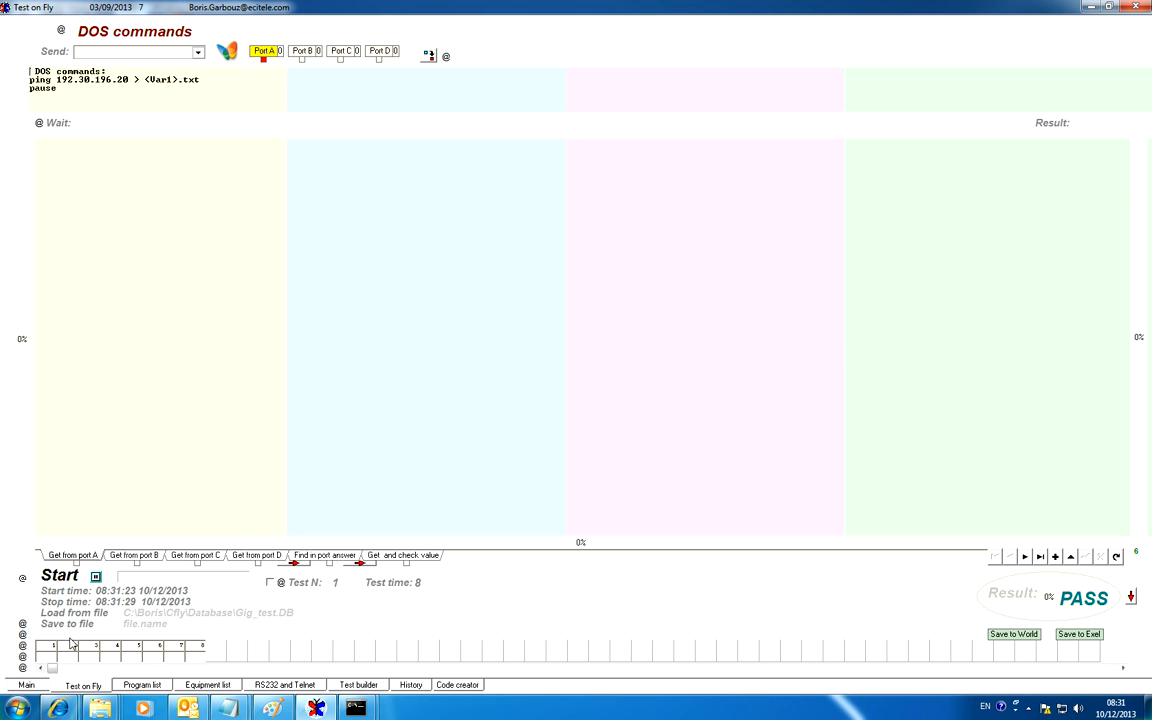
{"action": "left_click", "coordinate": [60, 576]}
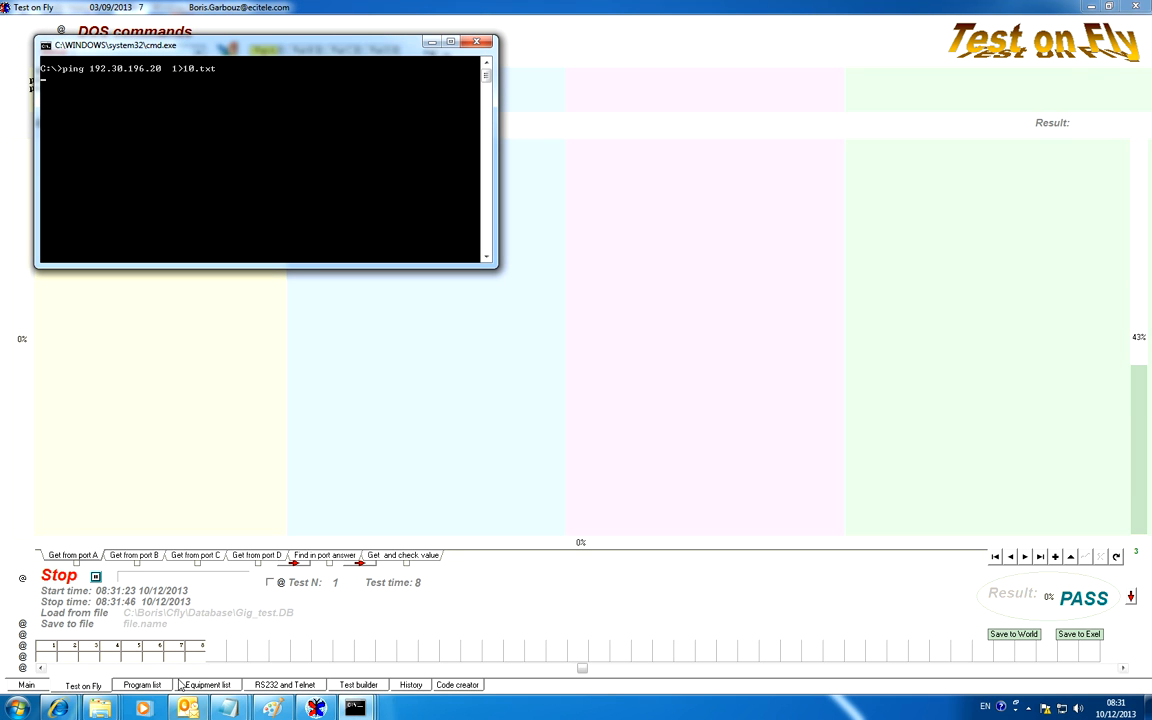
Switch to the Windows Explorer window of the C: drive and look for the saved ping file 10.txt
{"action": "mouse_move", "coordinate": [88, 706]}
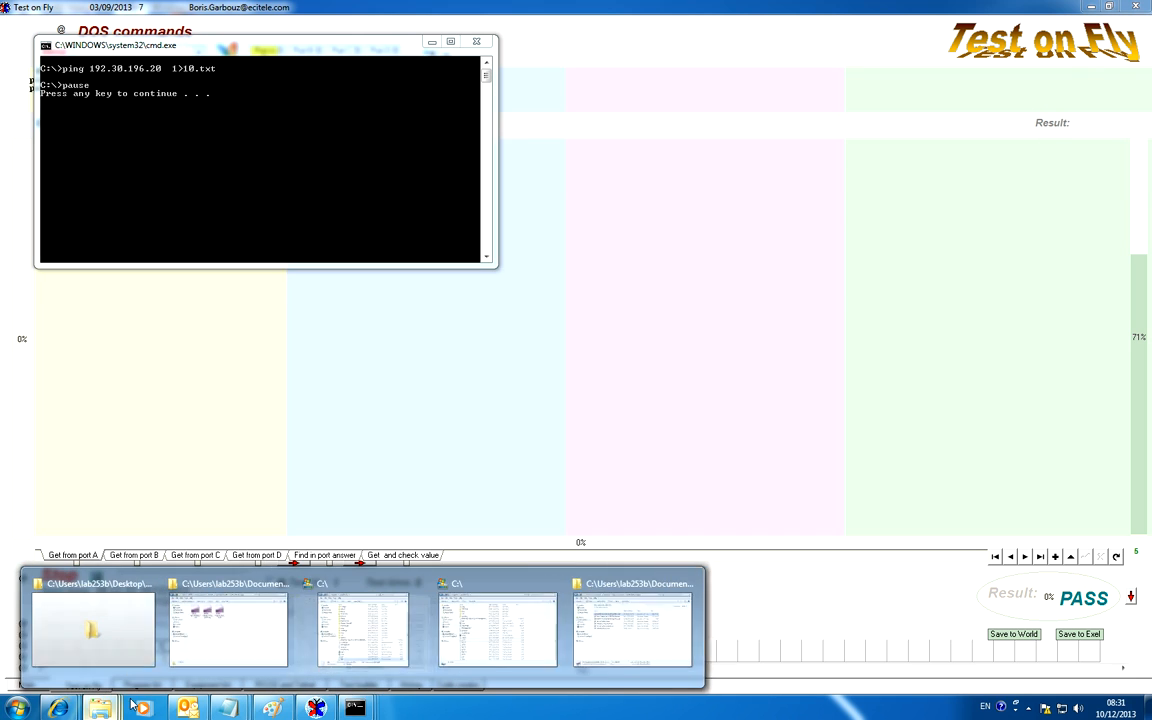
{"action": "left_click", "coordinate": [373, 650]}
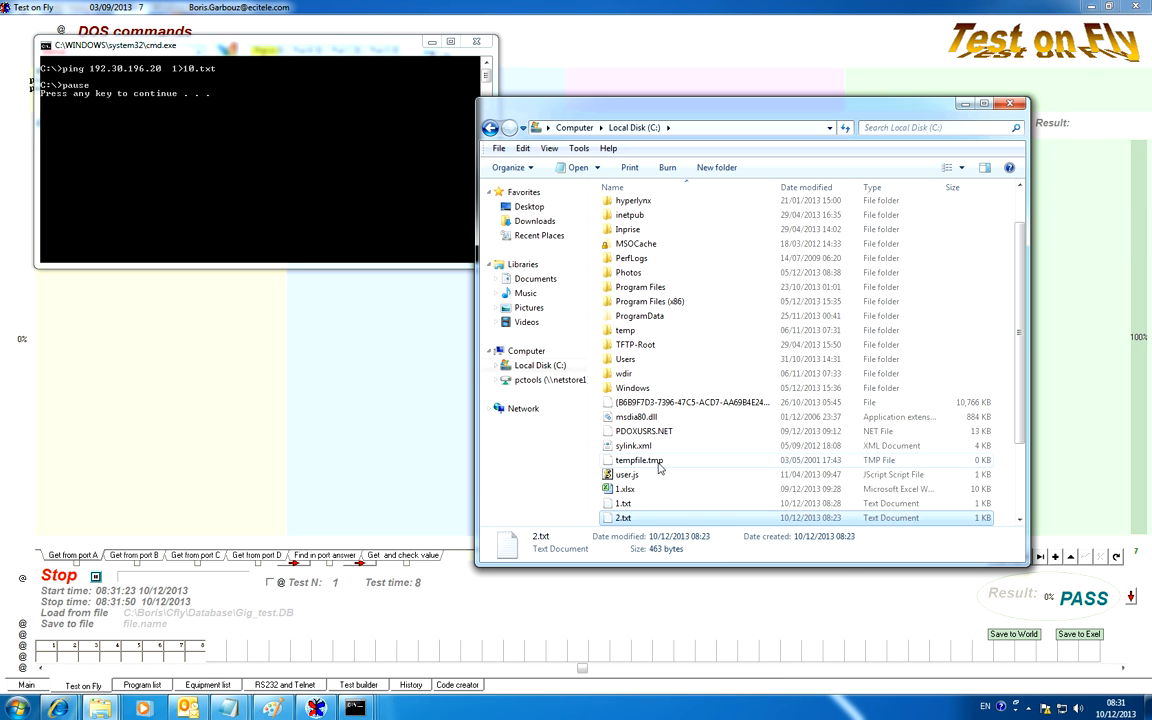
{"action": "scroll", "coordinate": [1018, 382], "scroll_direction": "down", "scroll_amount": 3}
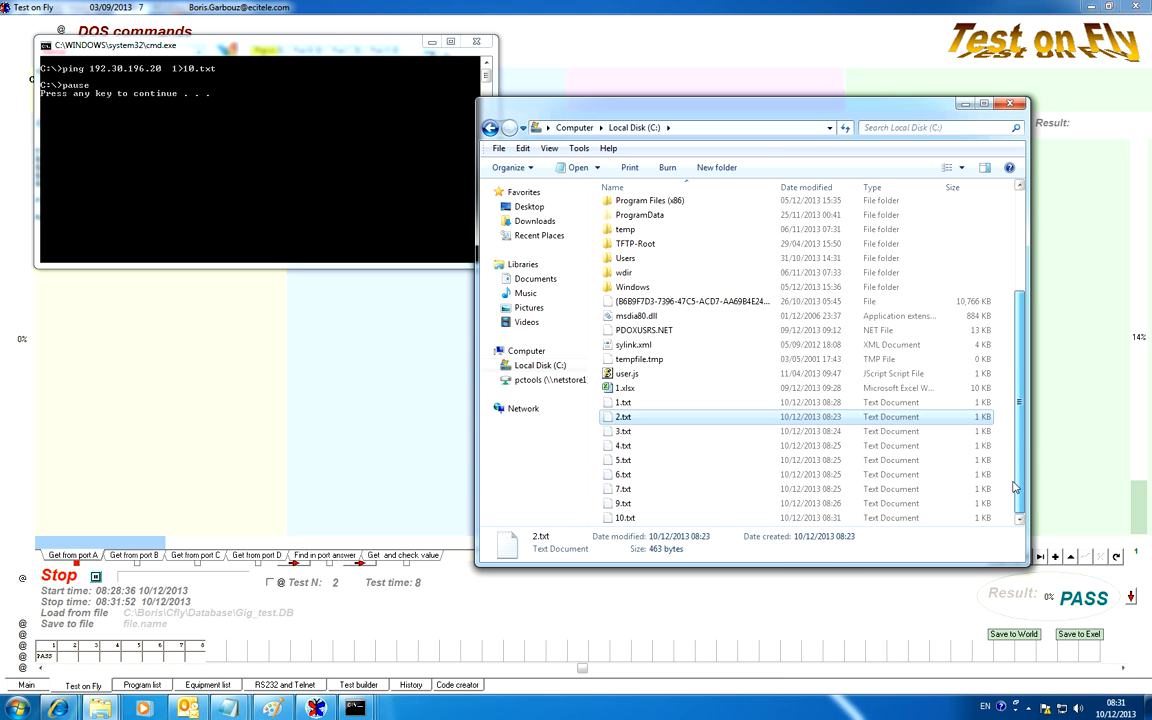
{"action": "left_click", "coordinate": [621, 519]}
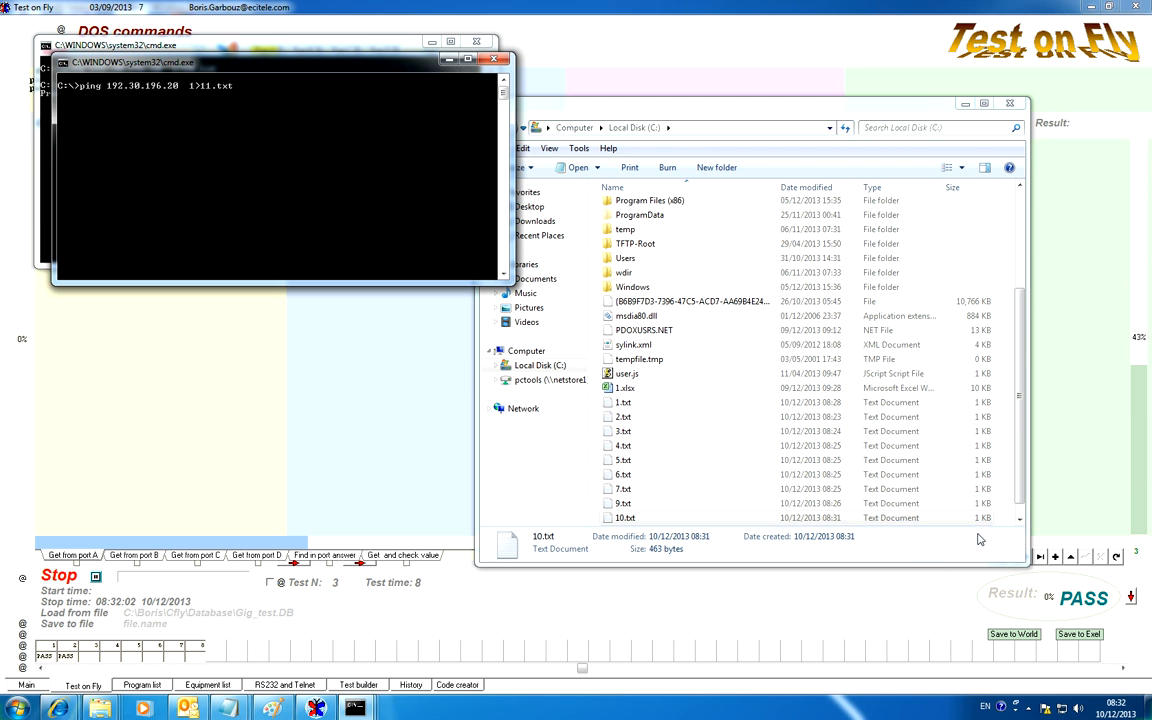
{"action": "left_click", "coordinate": [1020, 492]}
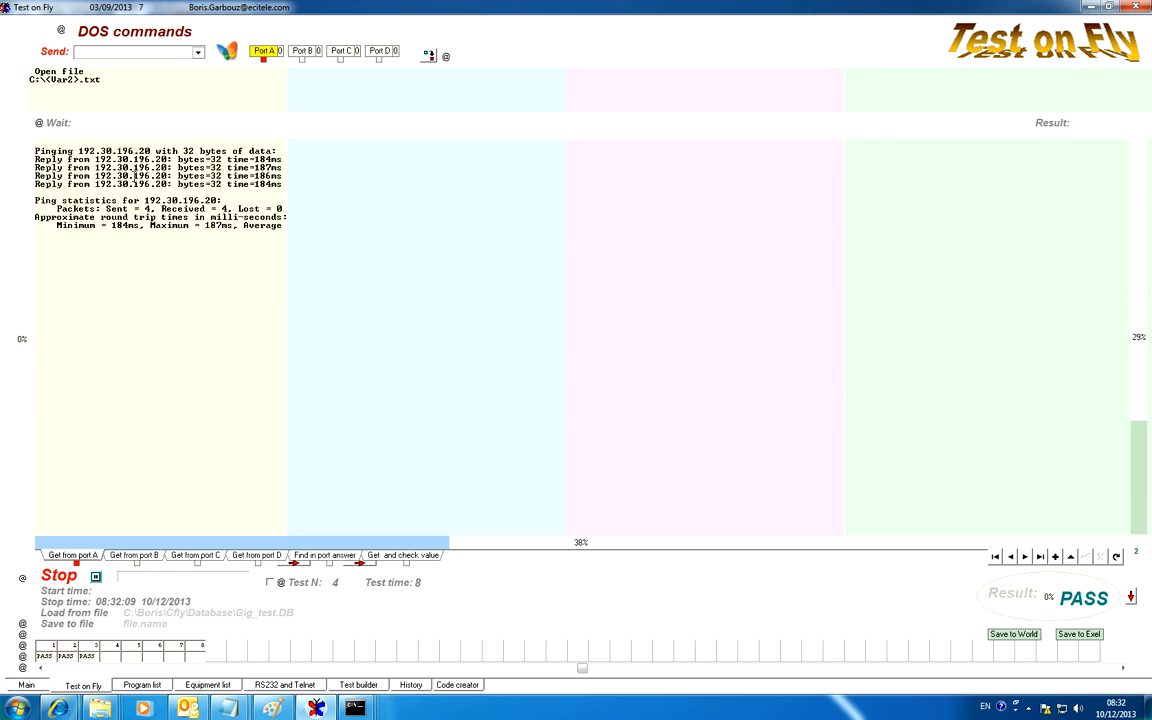
Set the Var1 and Var2 counters to 13 in Test builder while the test run continues
{"action": "left_click", "coordinate": [356, 686]}
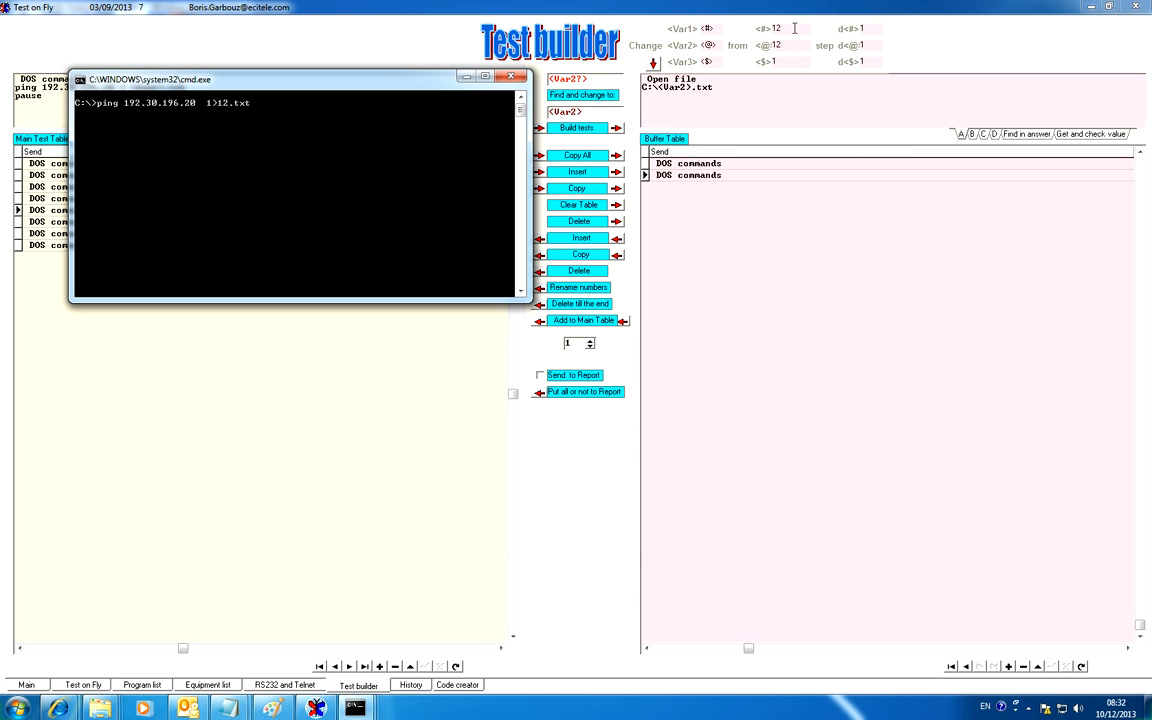
{"action": "left_click_drag", "start_coordinate": [795, 28], "coordinate": [771, 29]}
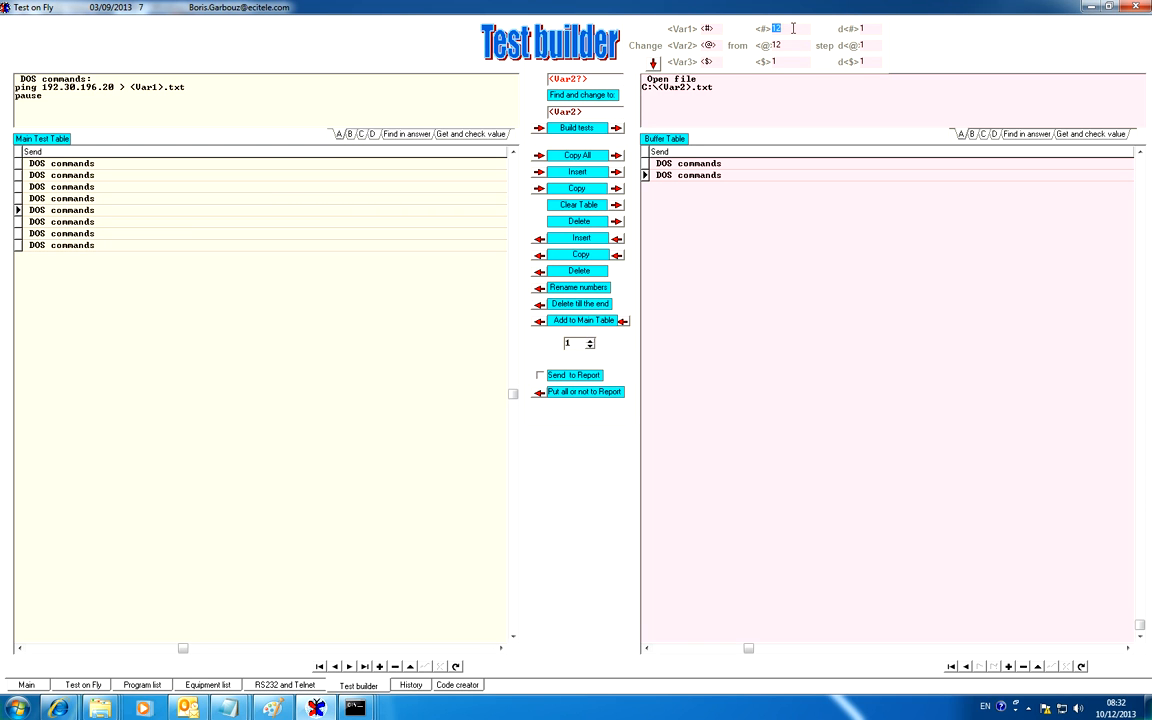
{"action": "type", "text": "13"}
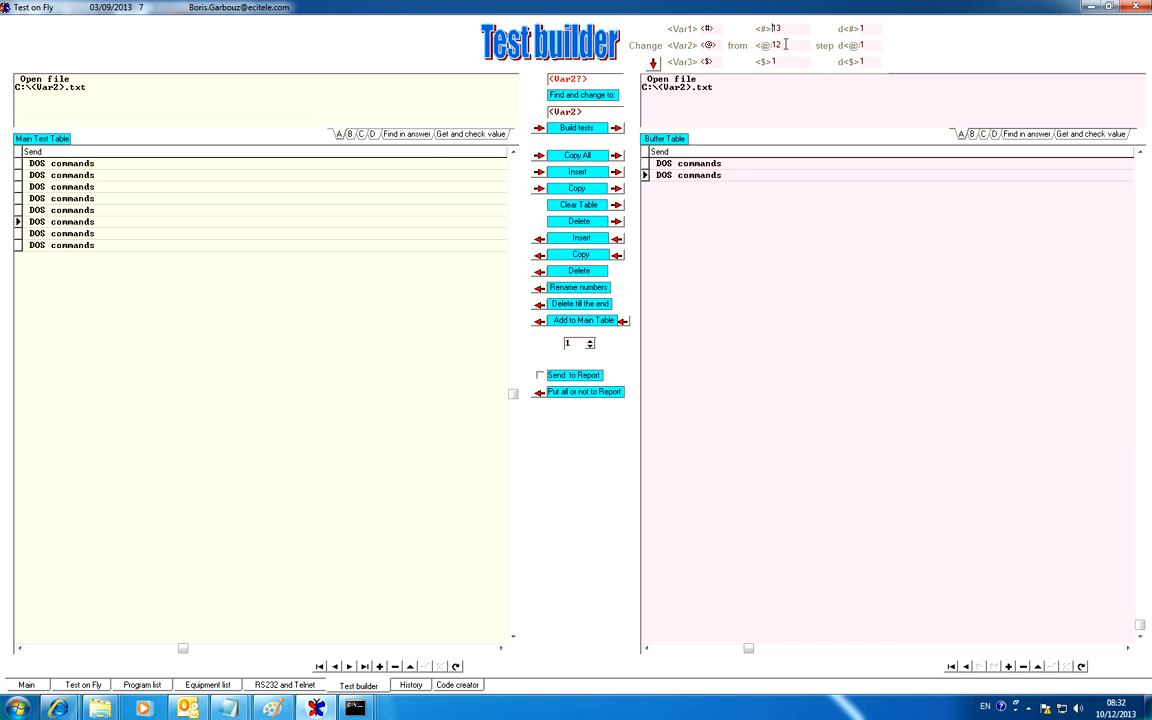
{"action": "type", "text": "13"}
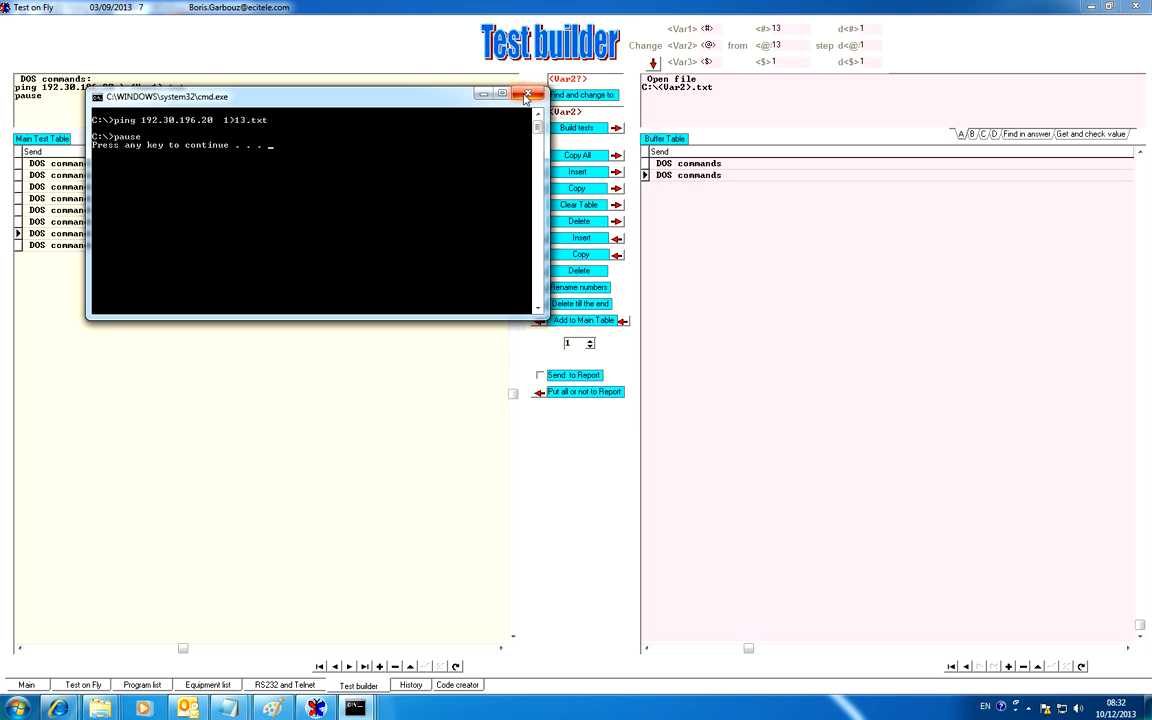
Close the command window of the 13.txt ping and all remaining command windows
{"action": "left_click", "coordinate": [527, 95]}
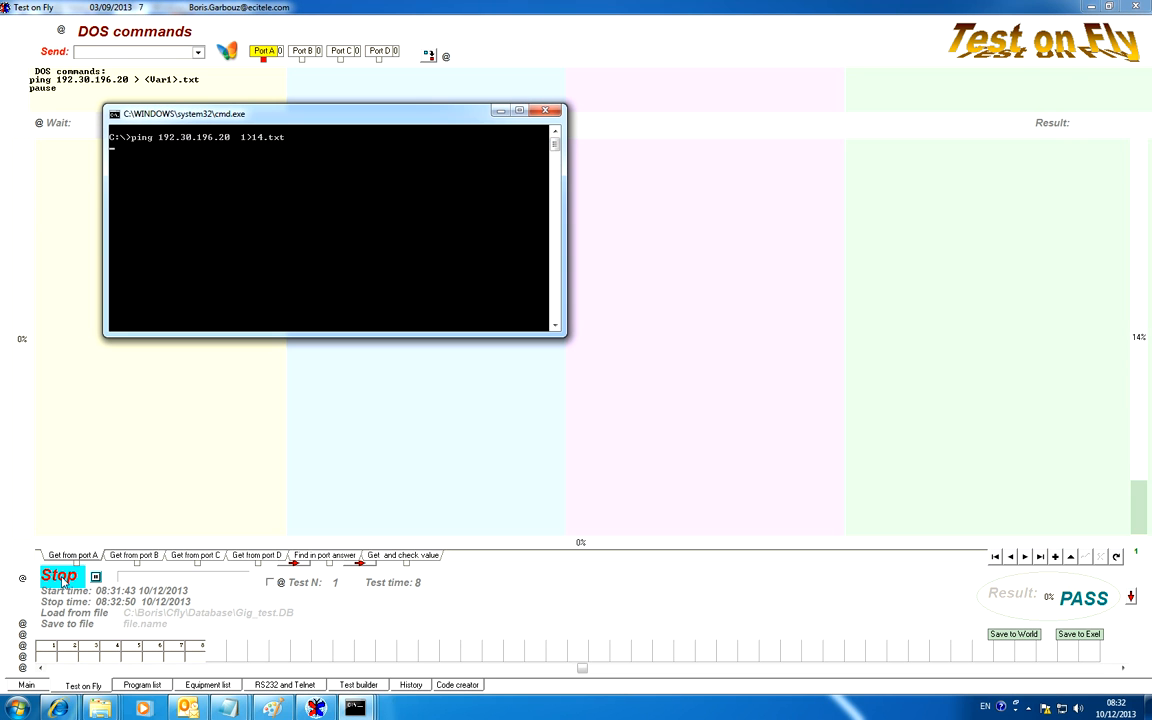
{"action": "right_click", "coordinate": [355, 707]}
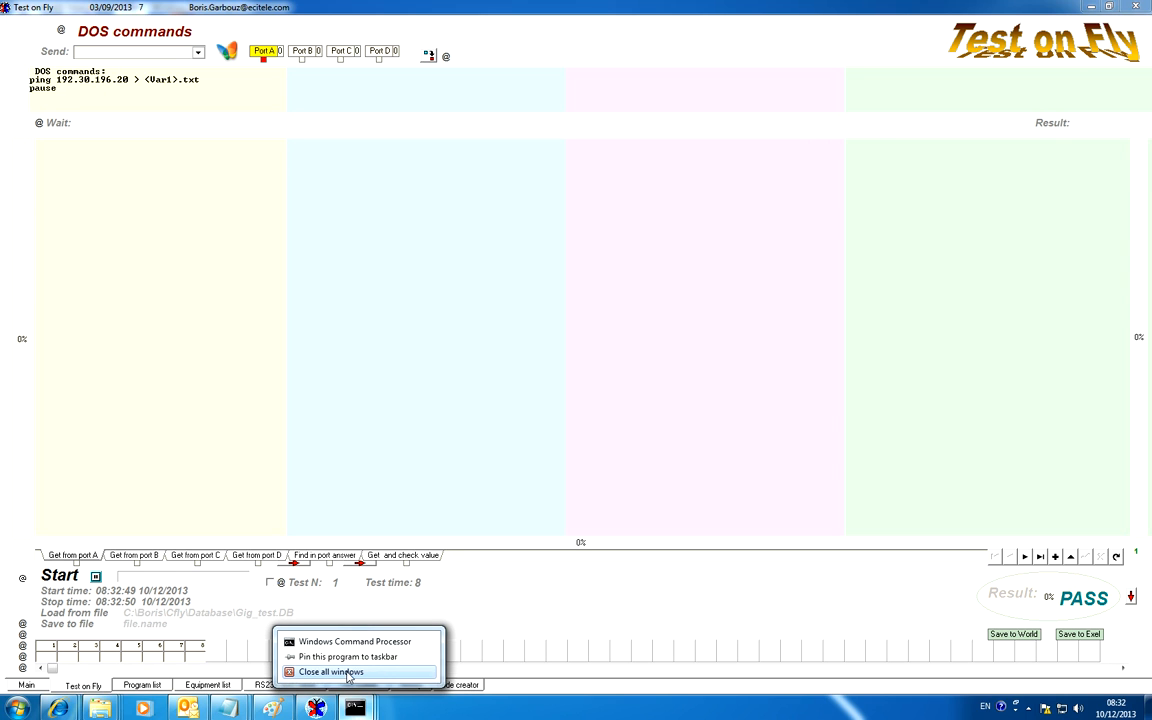
{"action": "left_click", "coordinate": [331, 671]}
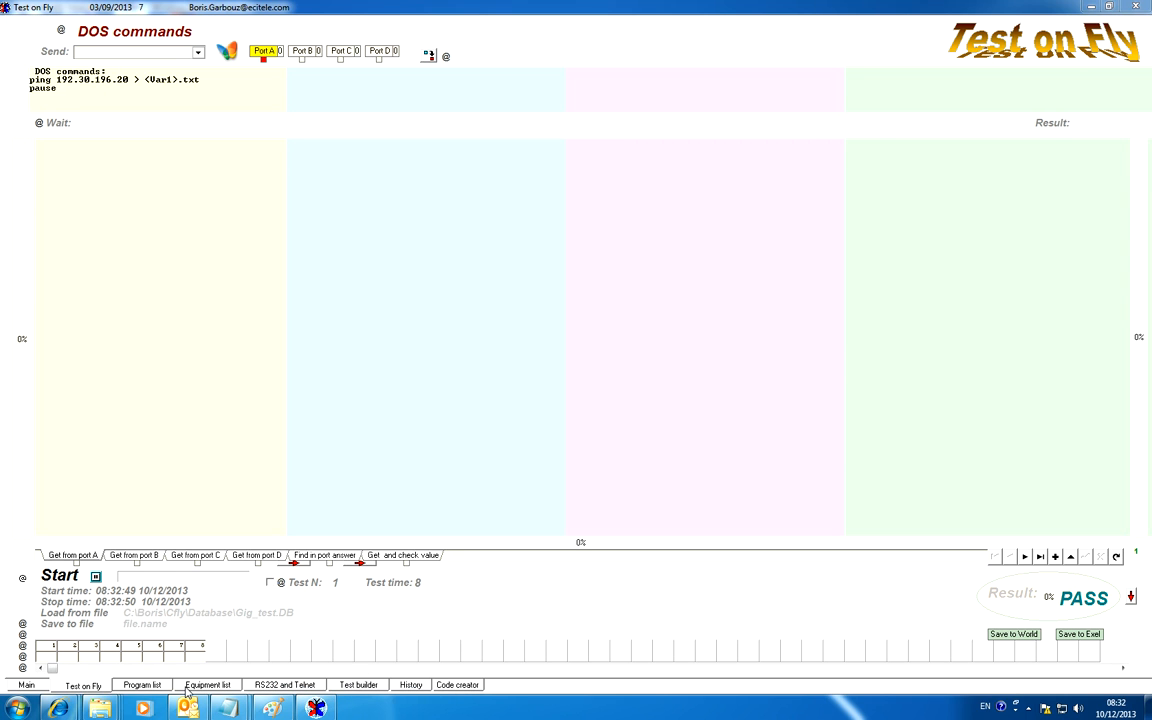
Delete everything from the third test to the end of the Main Test Table in Test builder
{"action": "left_click", "coordinate": [358, 685]}
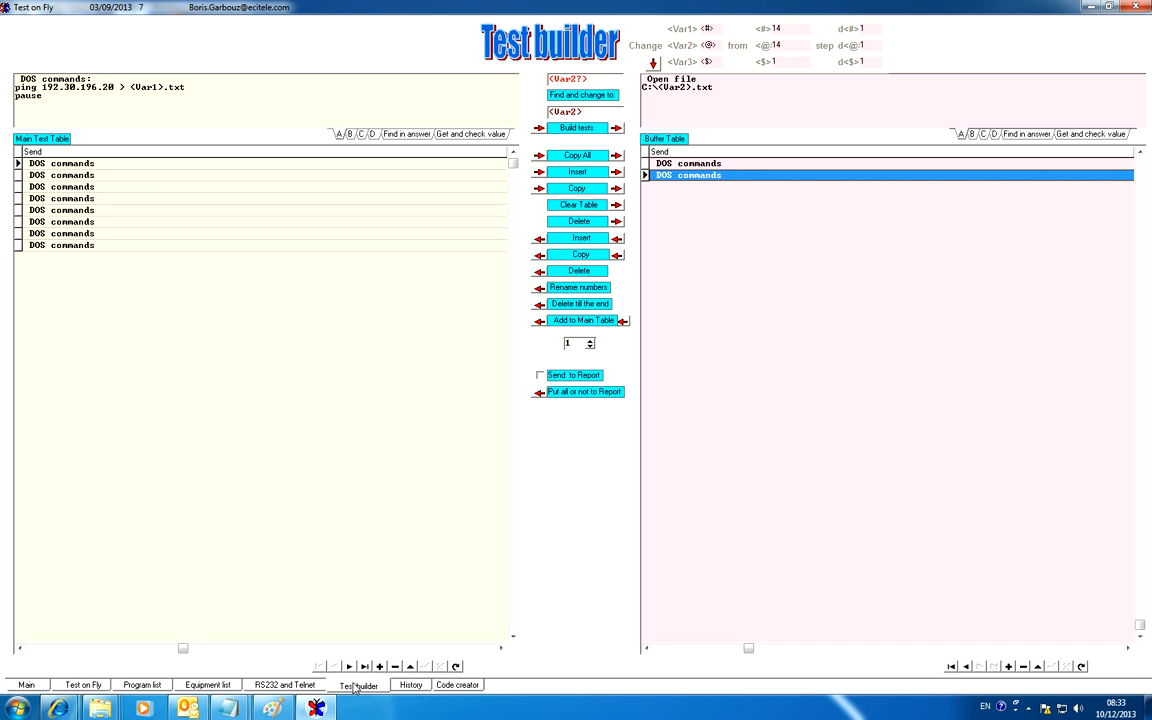
{"action": "left_click", "coordinate": [17, 186]}
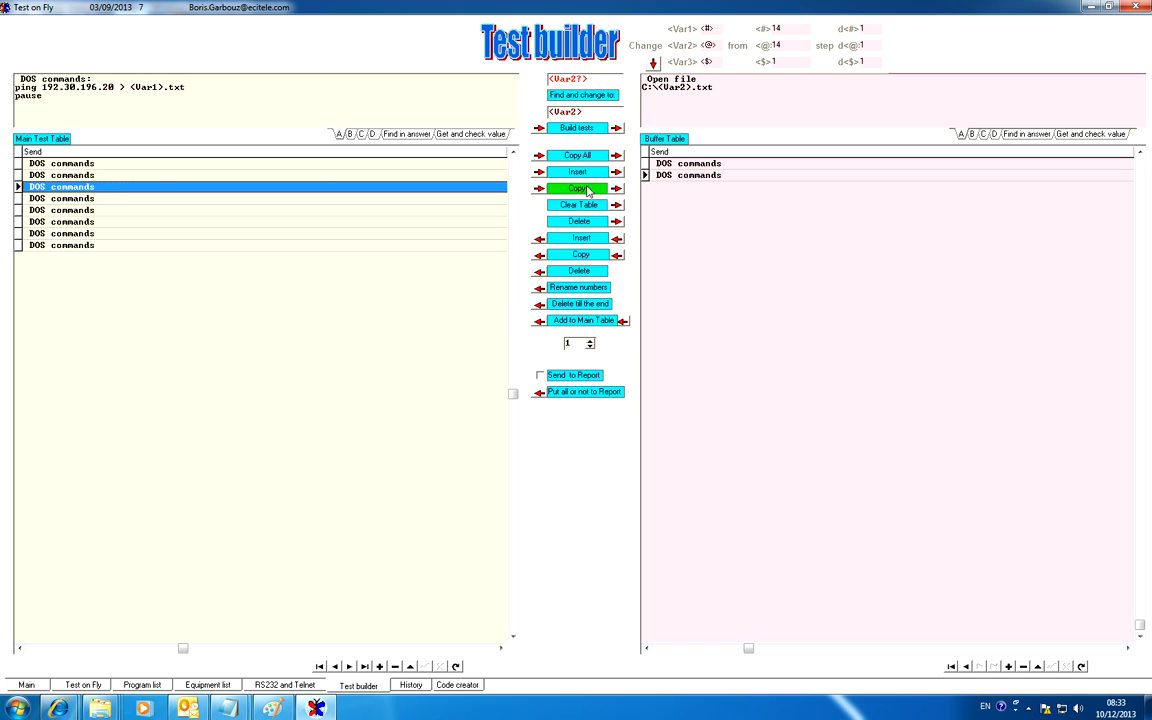
{"action": "left_click", "coordinate": [588, 305]}
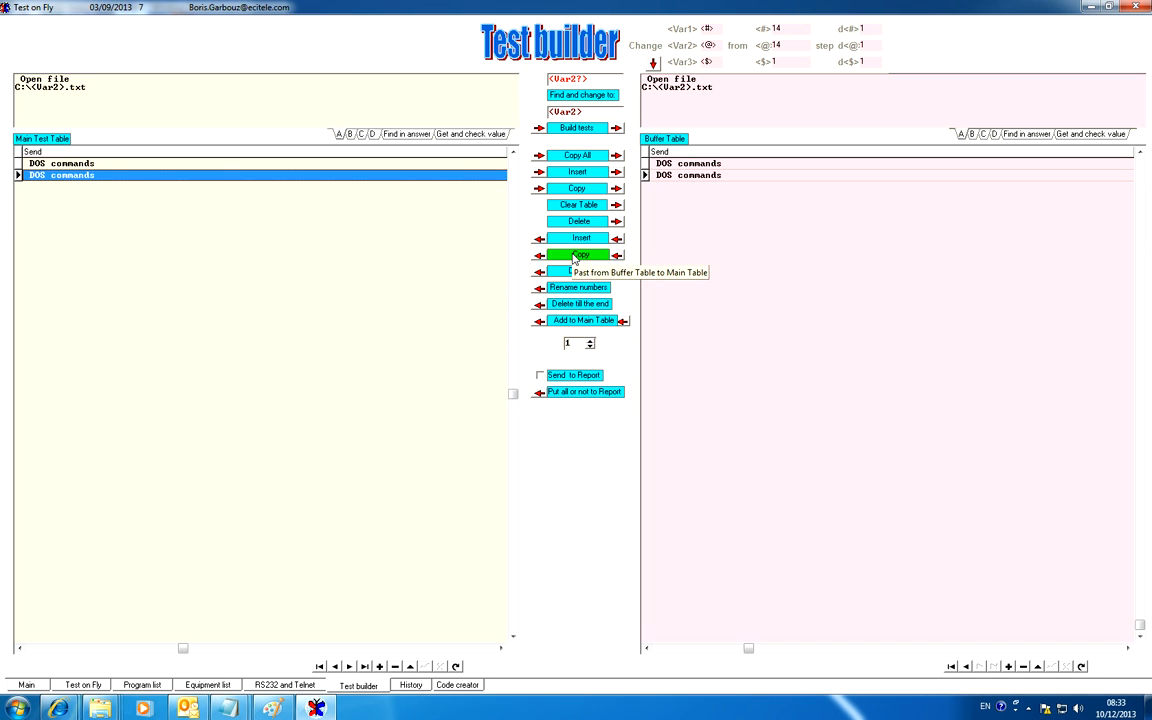
Set the Var1 and Var2 counters to 1 and add ten numbered copies of the buffered test pair to the Main Test Table
{"action": "left_click", "coordinate": [150, 163]}
{"action": "left_click", "coordinate": [165, 178]}
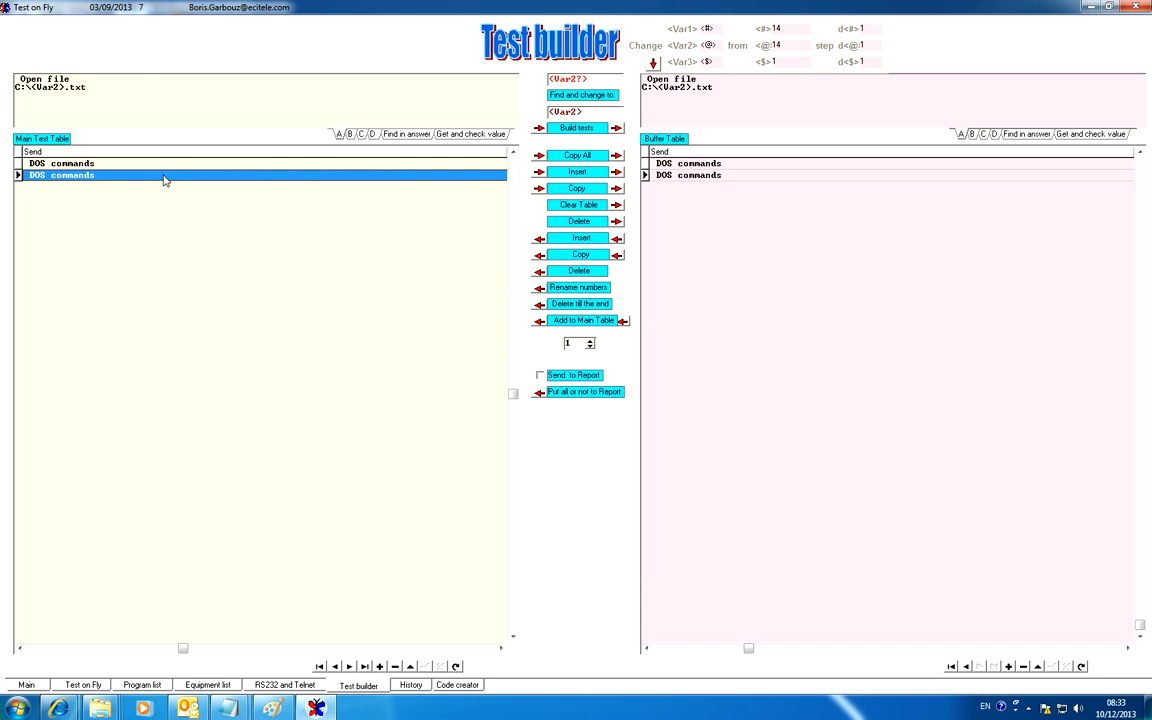
{"action": "left_click", "coordinate": [753, 165]}
{"action": "left_click", "coordinate": [753, 178]}
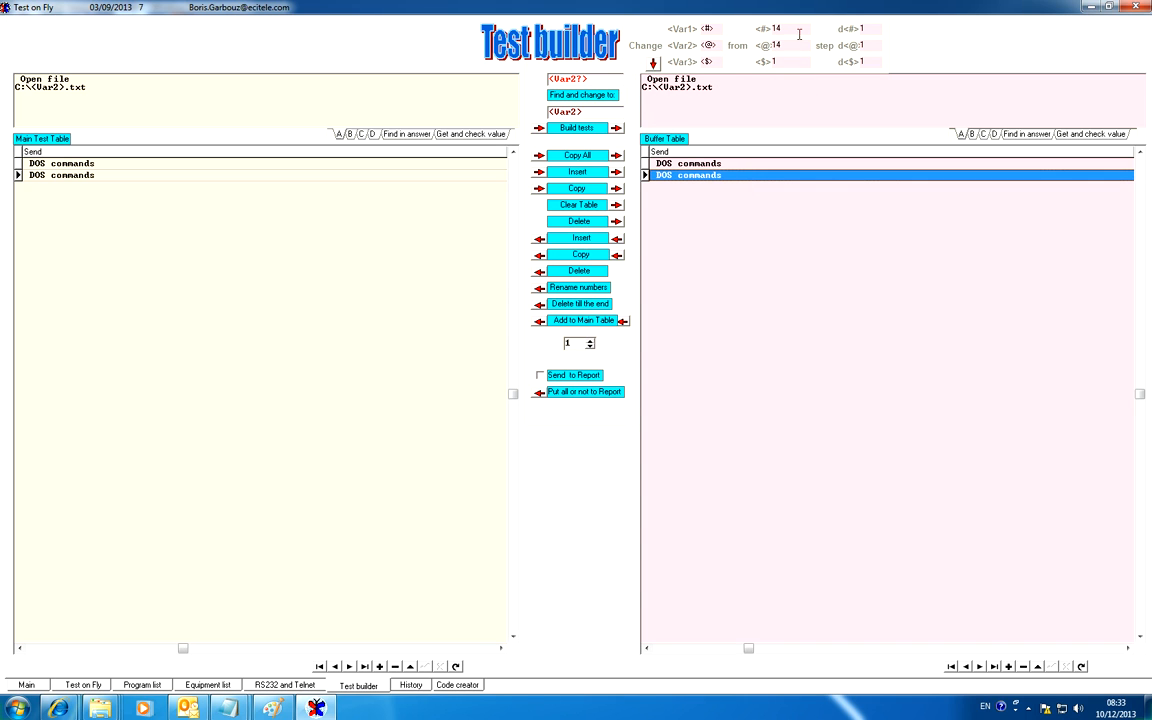
{"action": "double_click", "coordinate": [764, 28]}
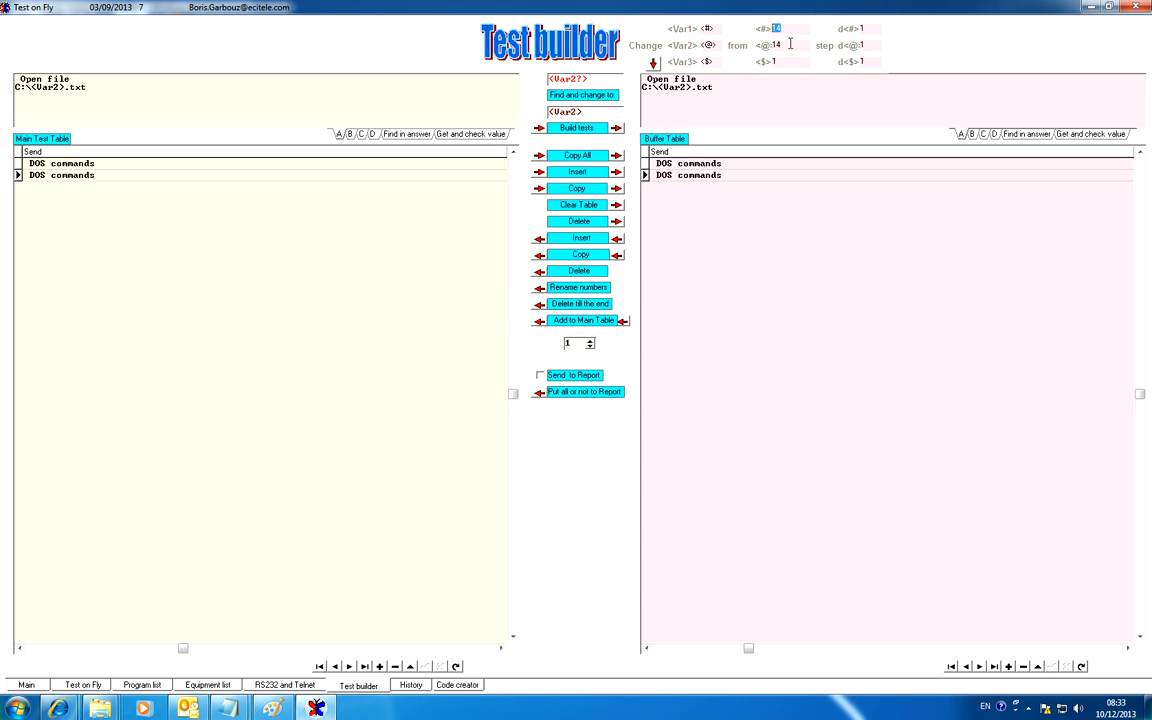
{"action": "type", "text": "1"}
{"action": "left_click_drag", "start_coordinate": [790, 44], "coordinate": [760, 45]}
{"action": "type", "text": "10"}
{"action": "left_click", "coordinate": [580, 321]}
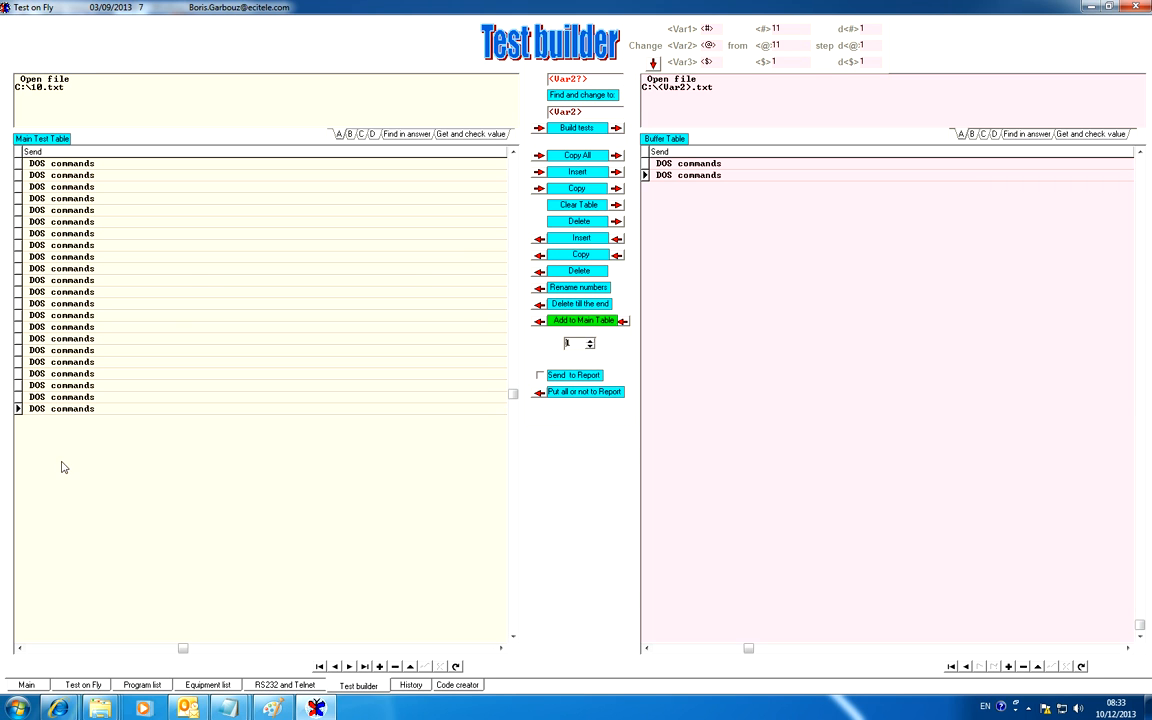
Compare the commands of the last two, first and third tests in the Main Test Table and bring the Test_N column into view
{"action": "left_click", "coordinate": [71, 398]}
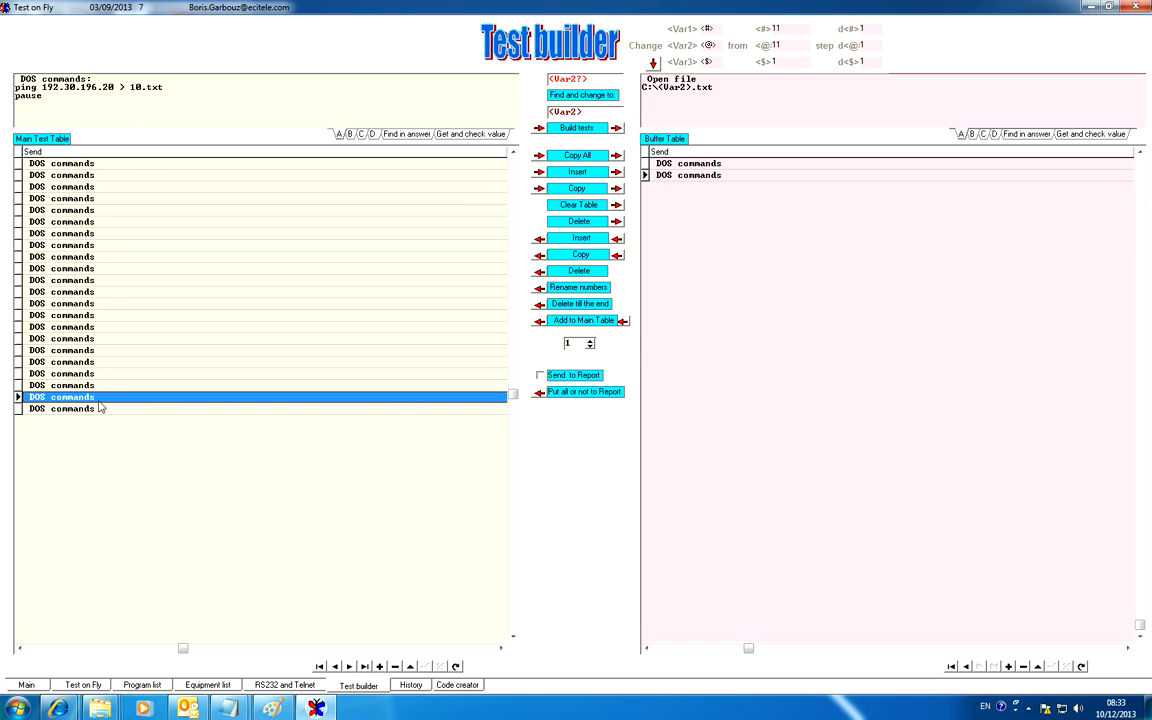
{"action": "left_click", "coordinate": [105, 412]}
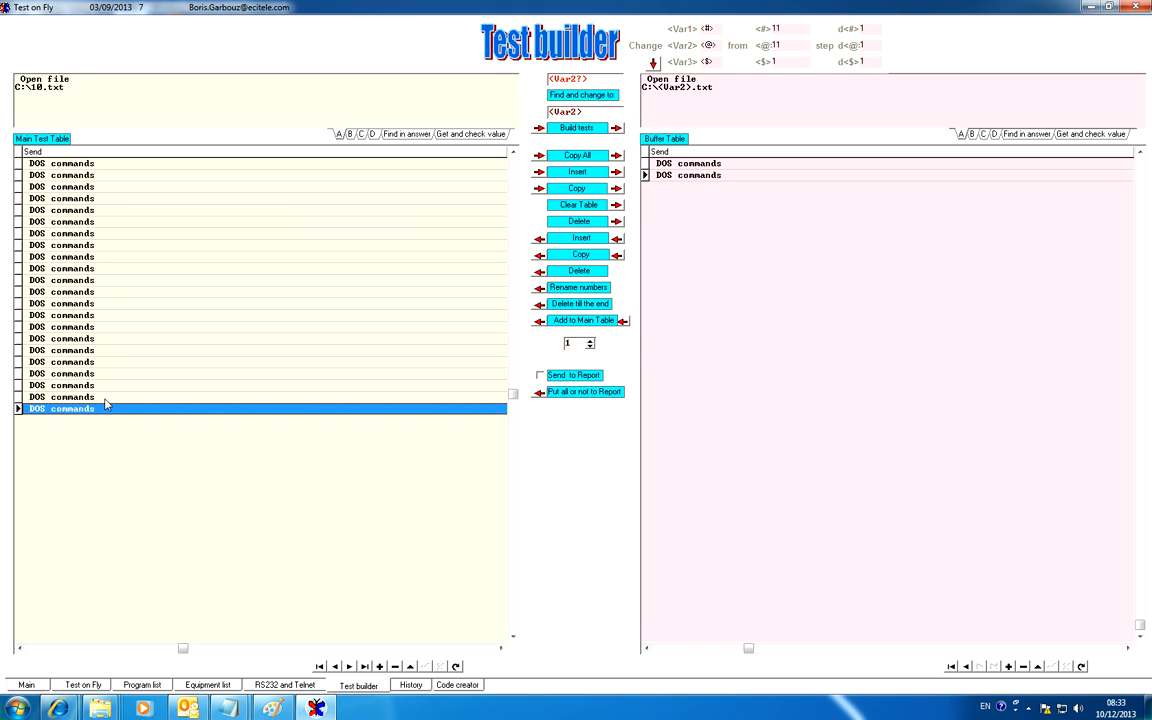
{"action": "left_click", "coordinate": [106, 398]}
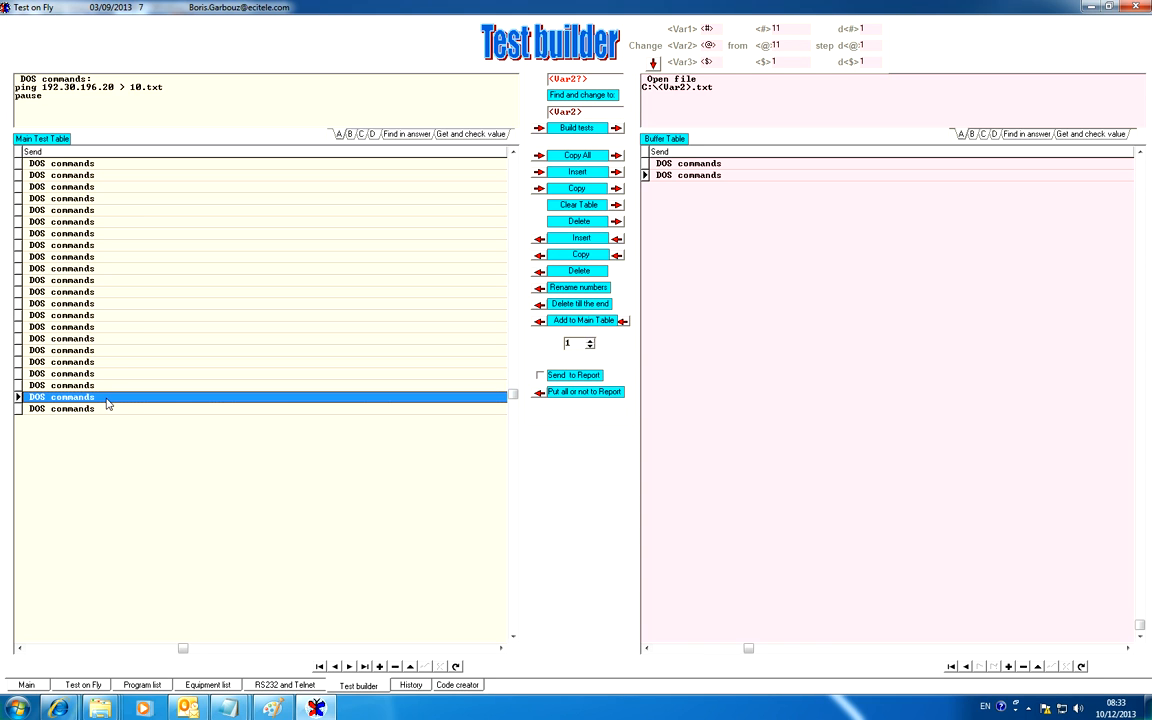
{"action": "left_click", "coordinate": [106, 410]}
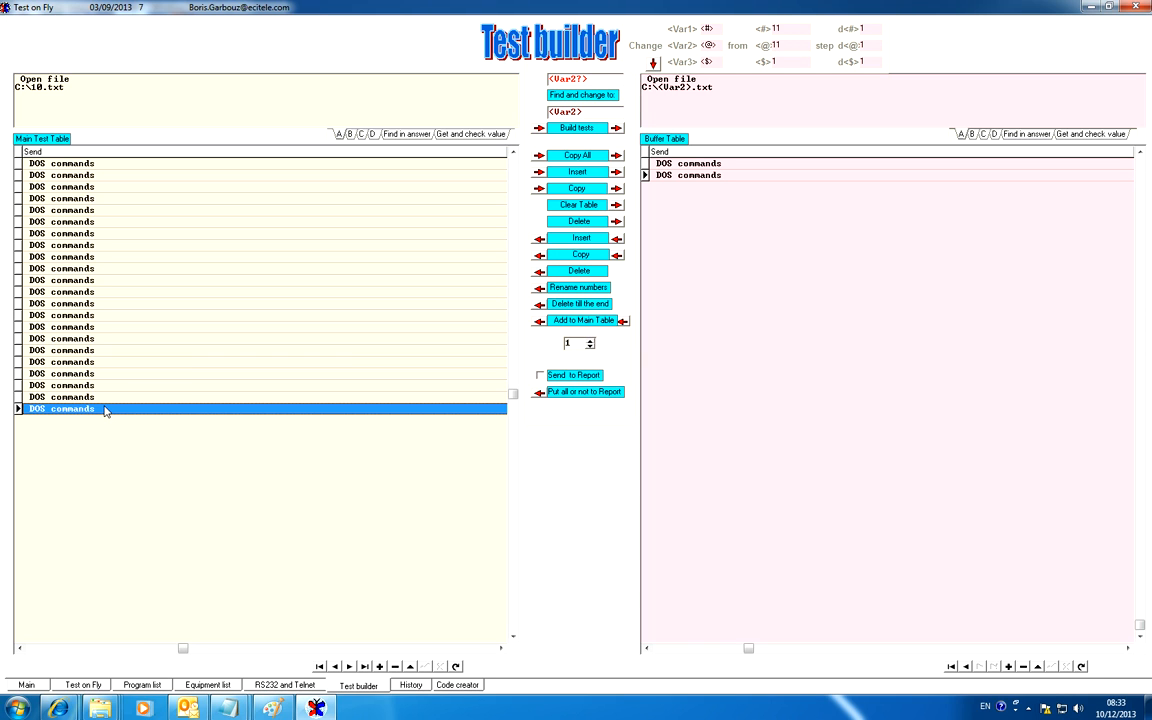
{"action": "left_click", "coordinate": [85, 165]}
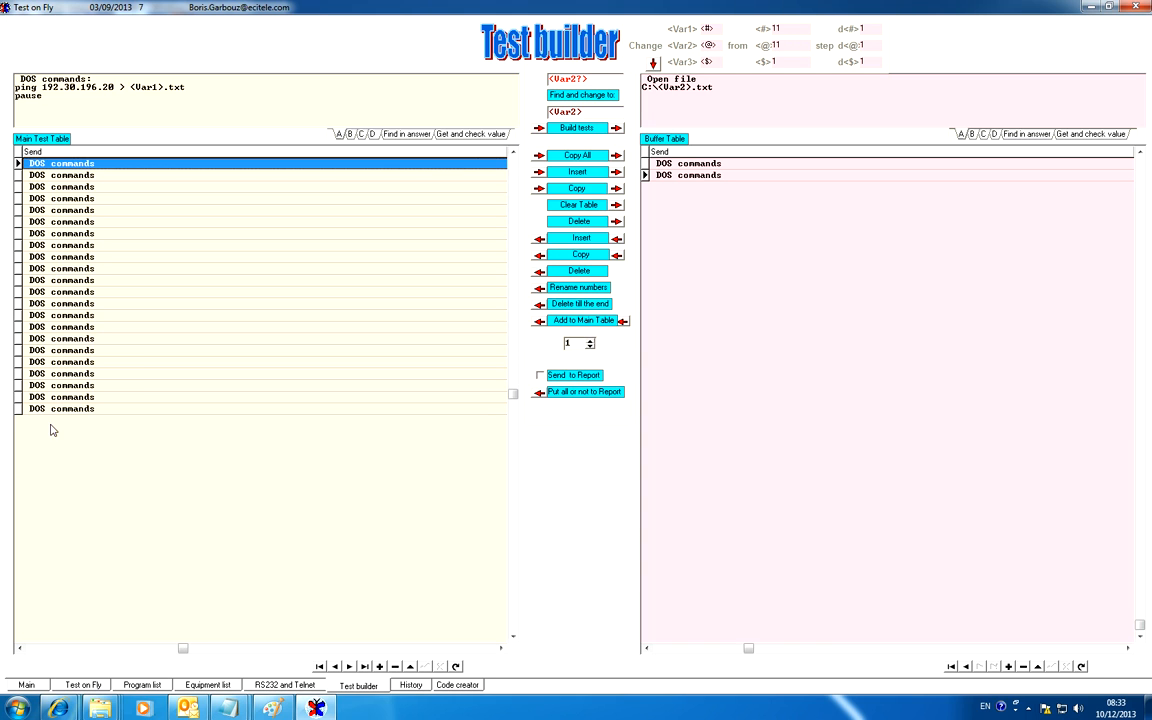
{"action": "left_click", "coordinate": [72, 186]}
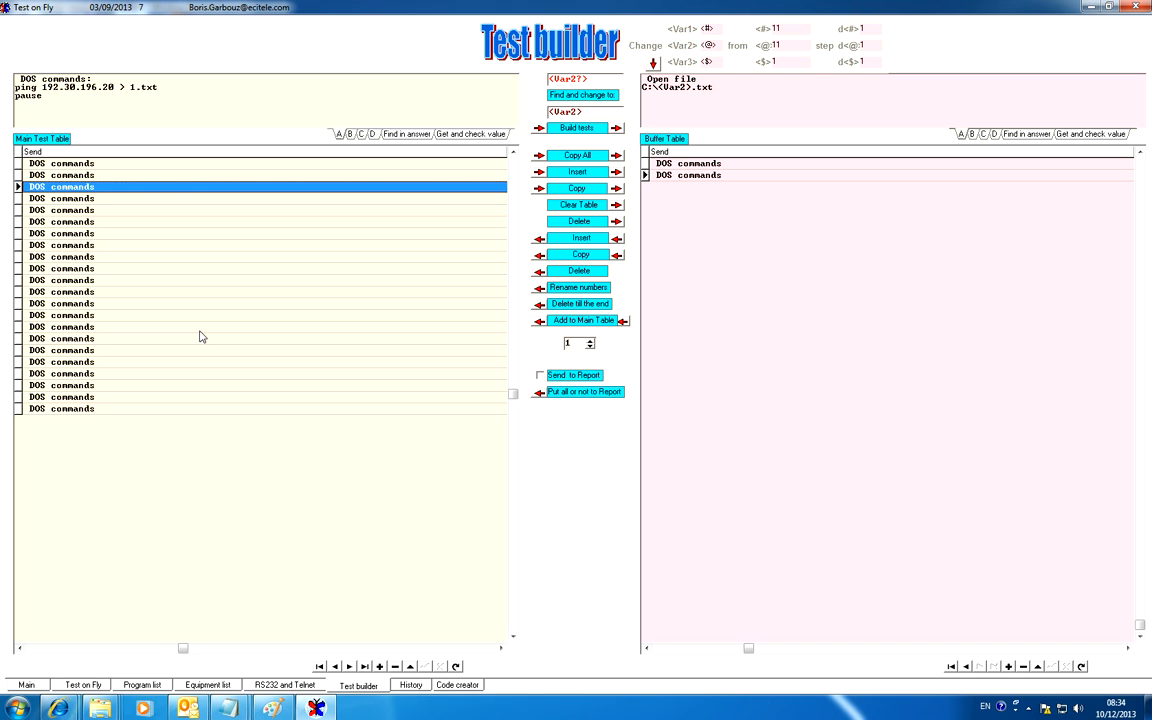
{"action": "left_click", "coordinate": [100, 648]}
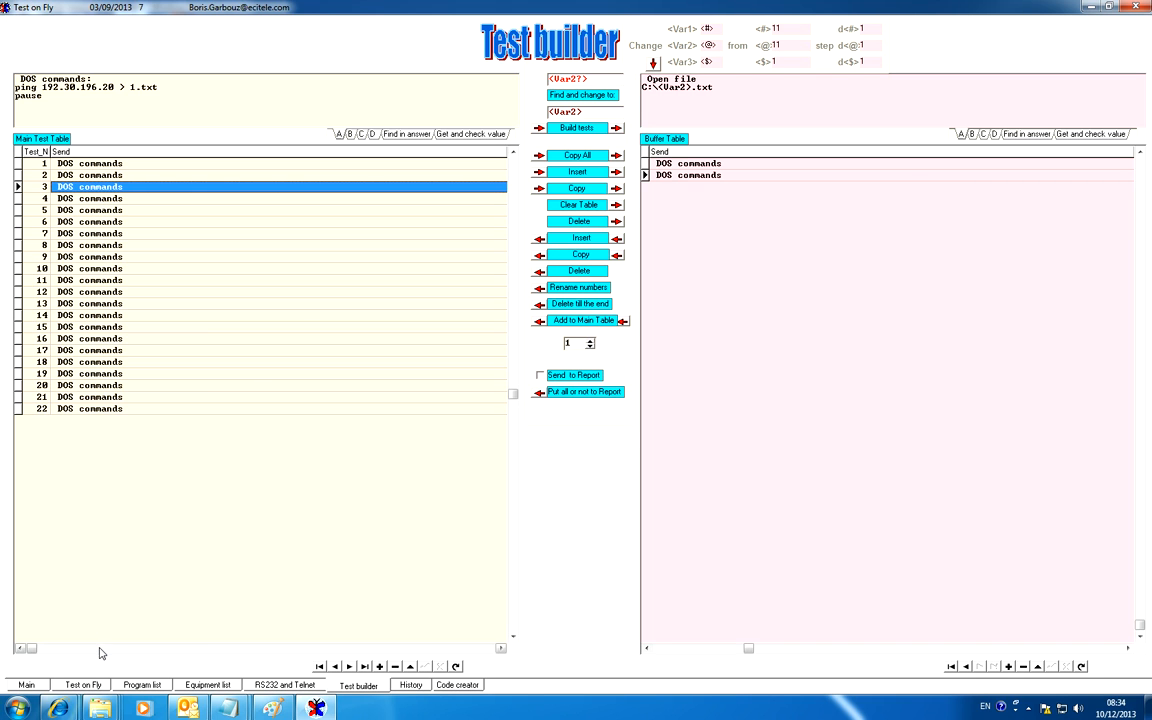
Browse the generated tests from the third to the fifth on the Test on Fly page and return to the first test
{"action": "left_click", "coordinate": [83, 685]}
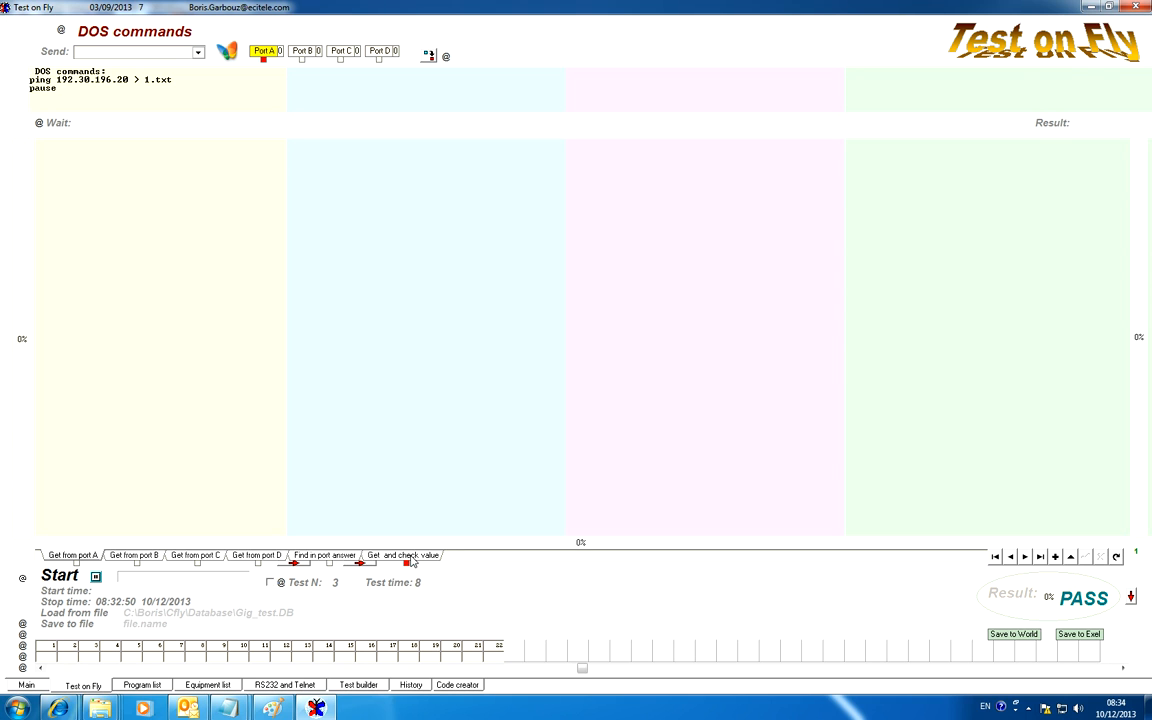
{"action": "left_click", "coordinate": [1025, 557]}
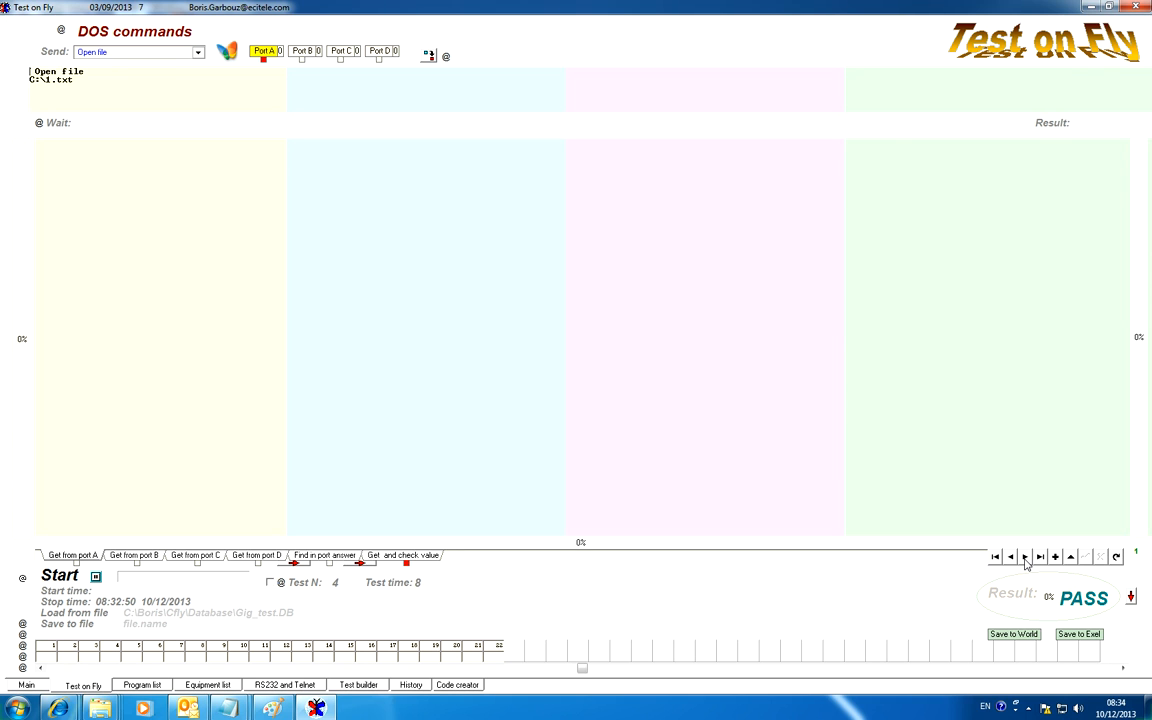
{"action": "left_click", "coordinate": [1025, 557]}
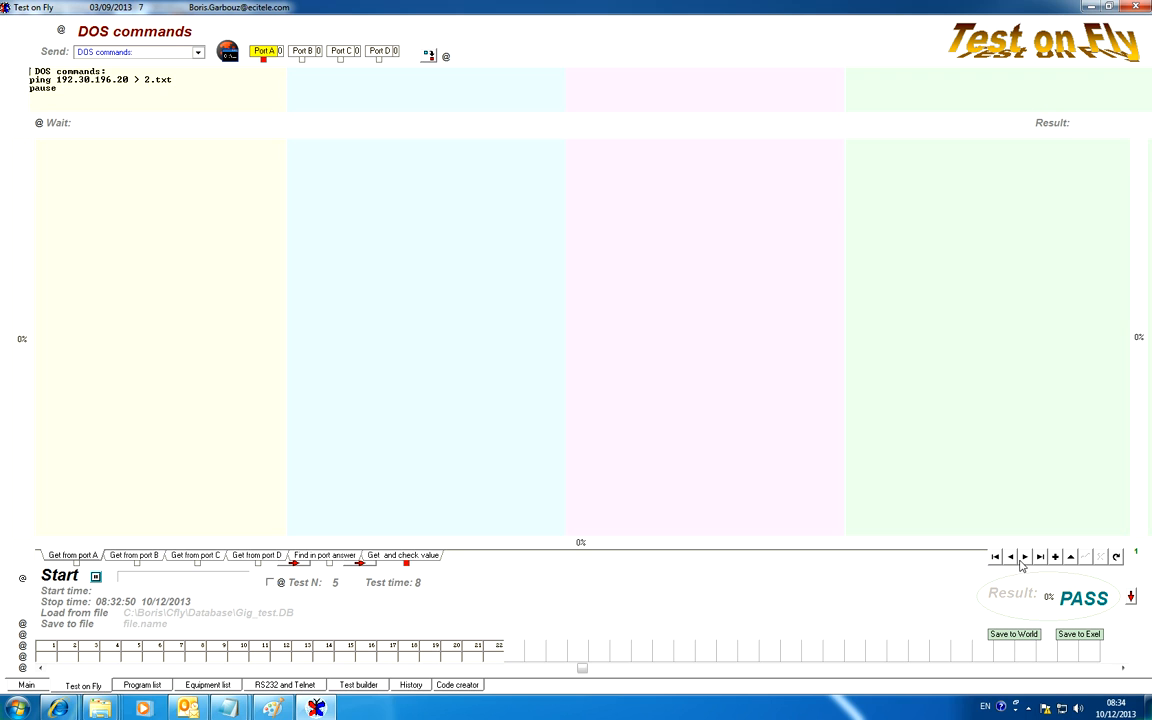
{"action": "left_click", "coordinate": [996, 558]}
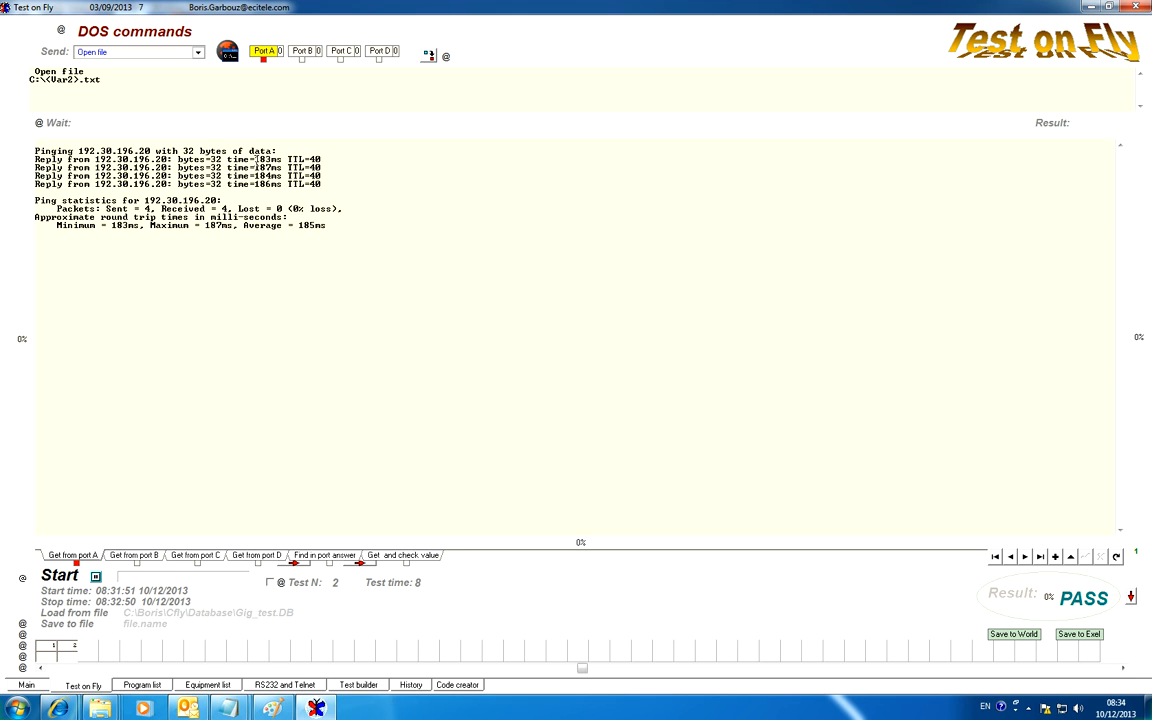
Open the Get and check value table for test 2 and dismiss the Windows color scheme prompt
{"action": "left_click", "coordinate": [408, 556]}
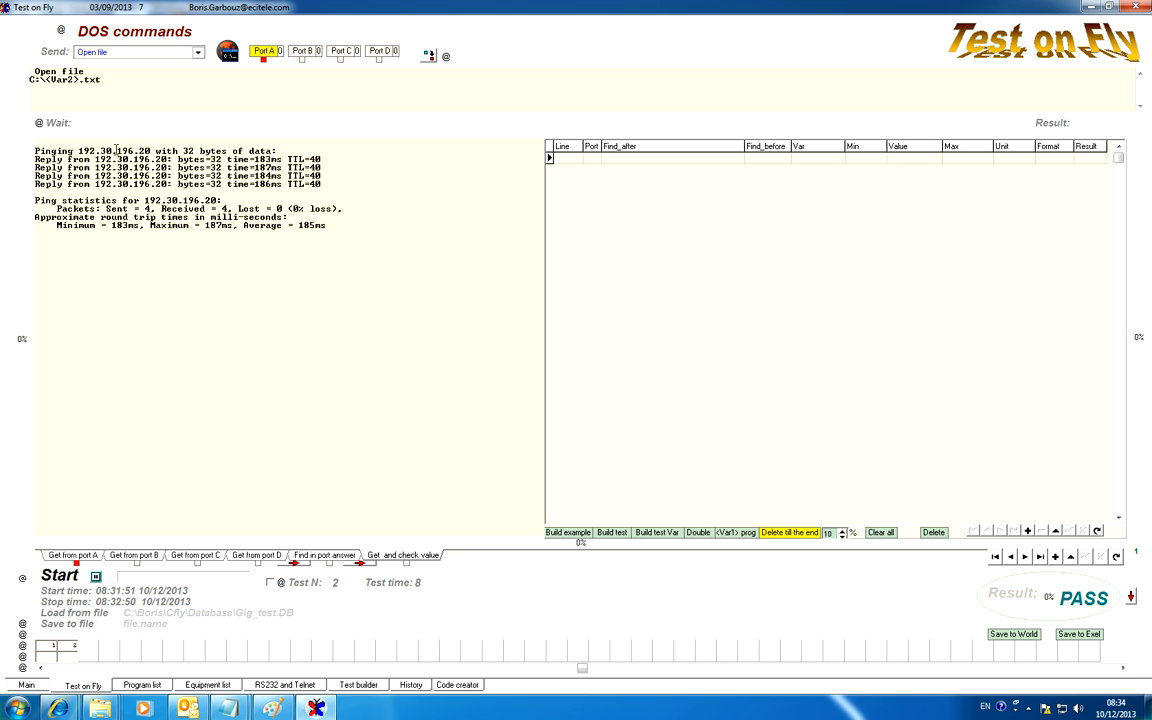
{"action": "double_click", "coordinate": [66, 150]}
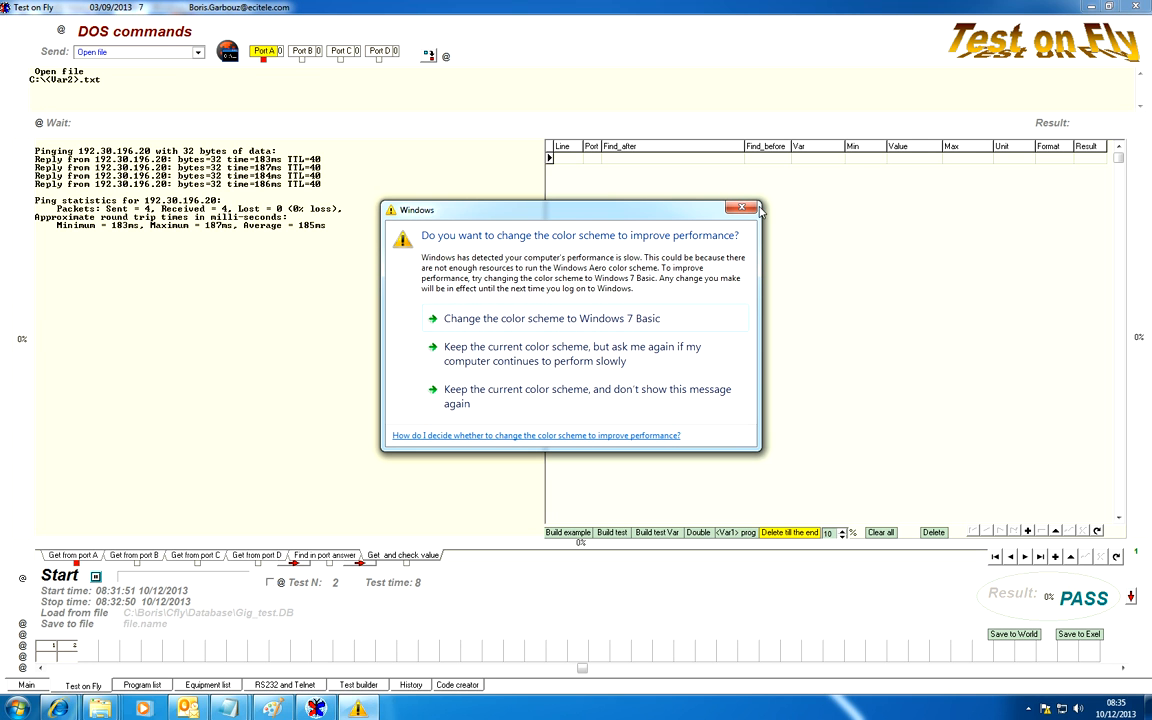
{"action": "left_click", "coordinate": [743, 208]}
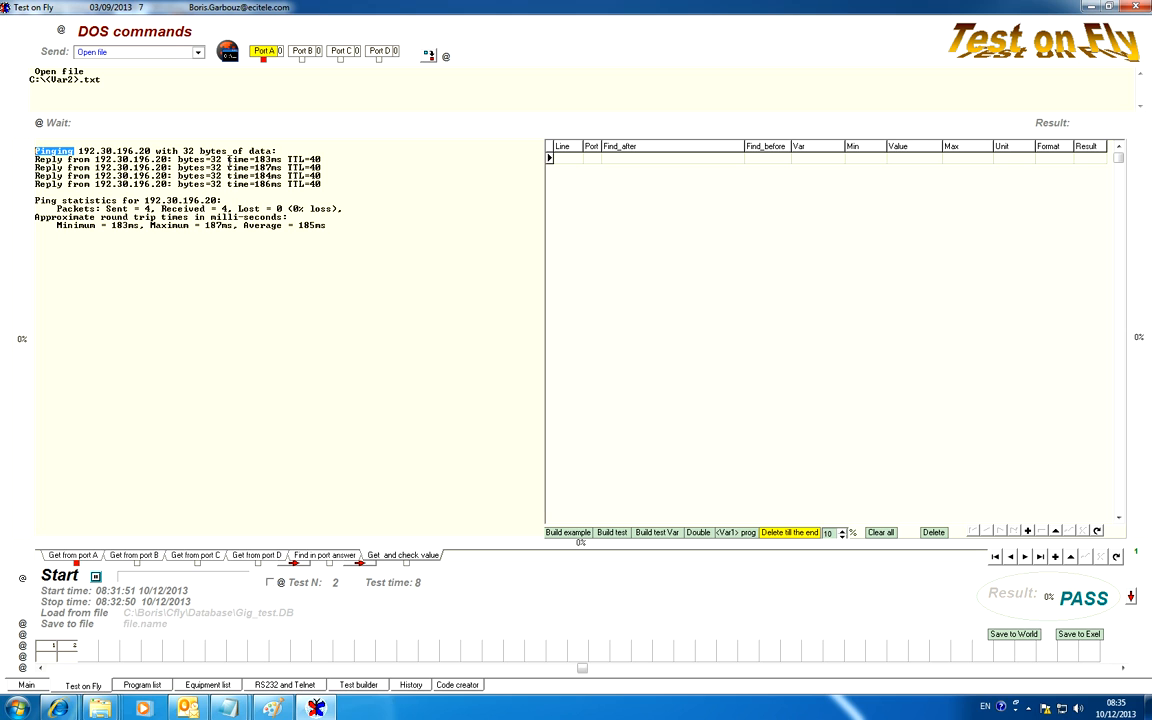
Build the example search lines in the value check table of test 2
{"action": "left_click_drag", "start_coordinate": [229, 160], "coordinate": [272, 159]}
{"action": "left_click", "coordinate": [282, 160]}
{"action": "left_click", "coordinate": [567, 532]}
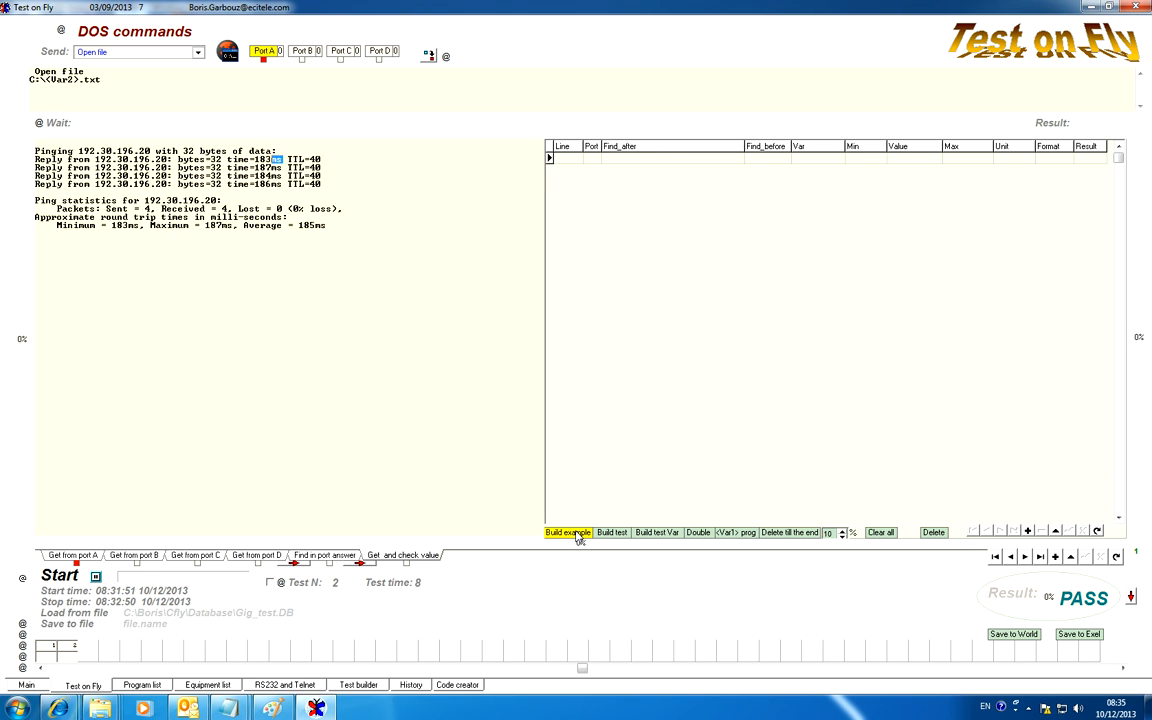
{"action": "left_click", "coordinate": [578, 535]}
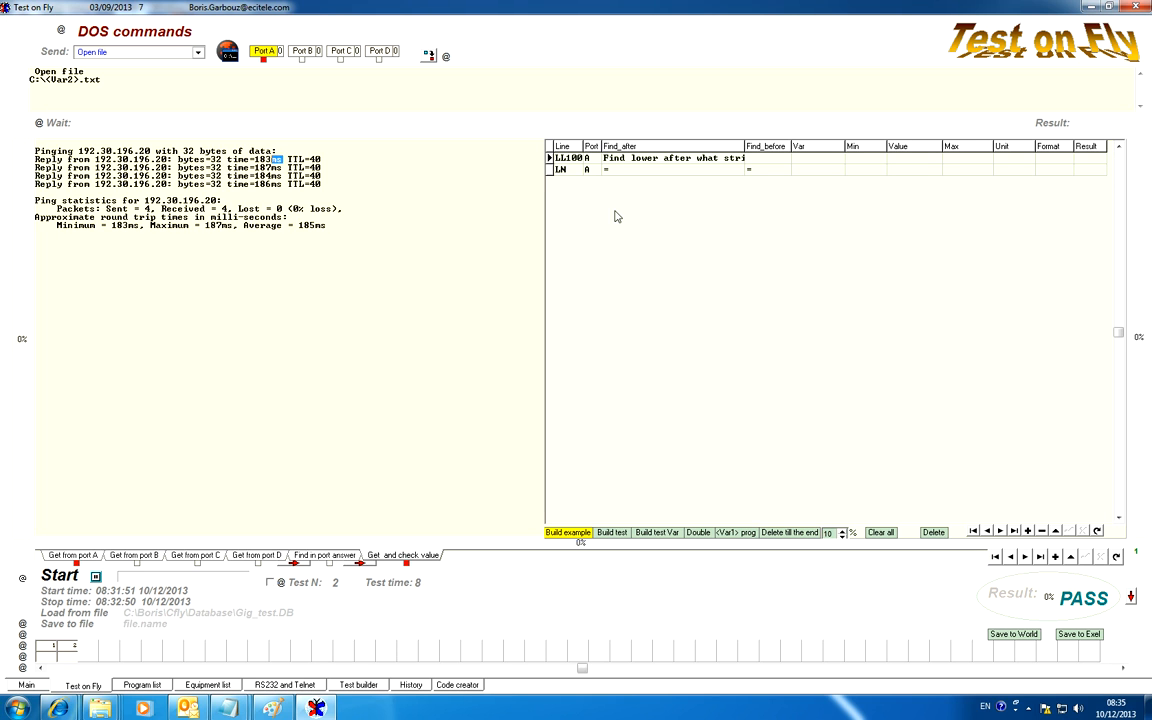
Copy the word Pinging from the ping answer into the Find_after cell of line LL100
{"action": "left_click", "coordinate": [618, 160]}
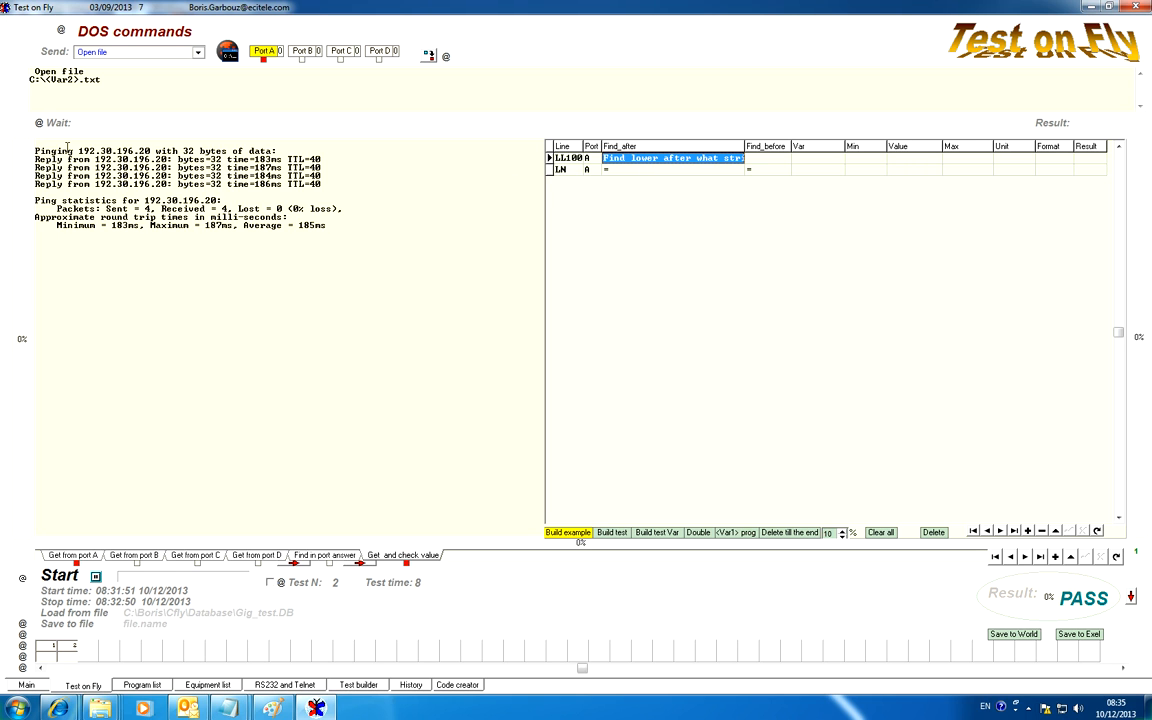
{"action": "left_click_drag", "start_coordinate": [73, 150], "coordinate": [25, 153]}
{"action": "key", "text": "ctrl+c"}
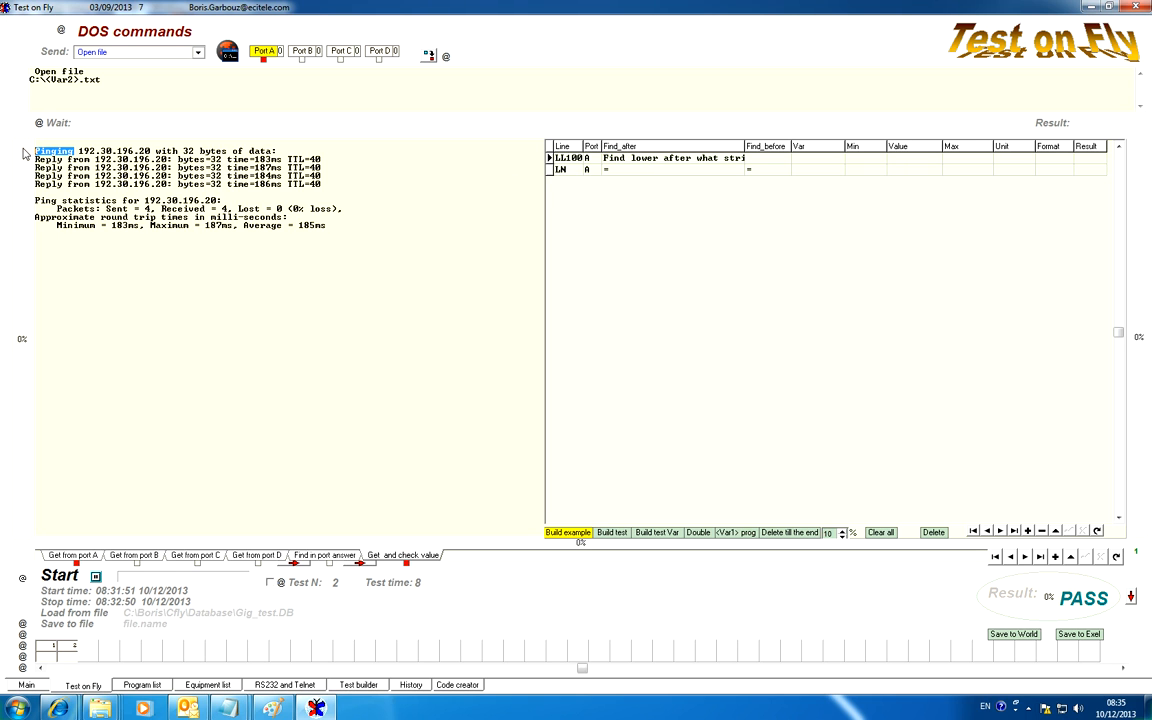
{"action": "left_click", "coordinate": [672, 159]}
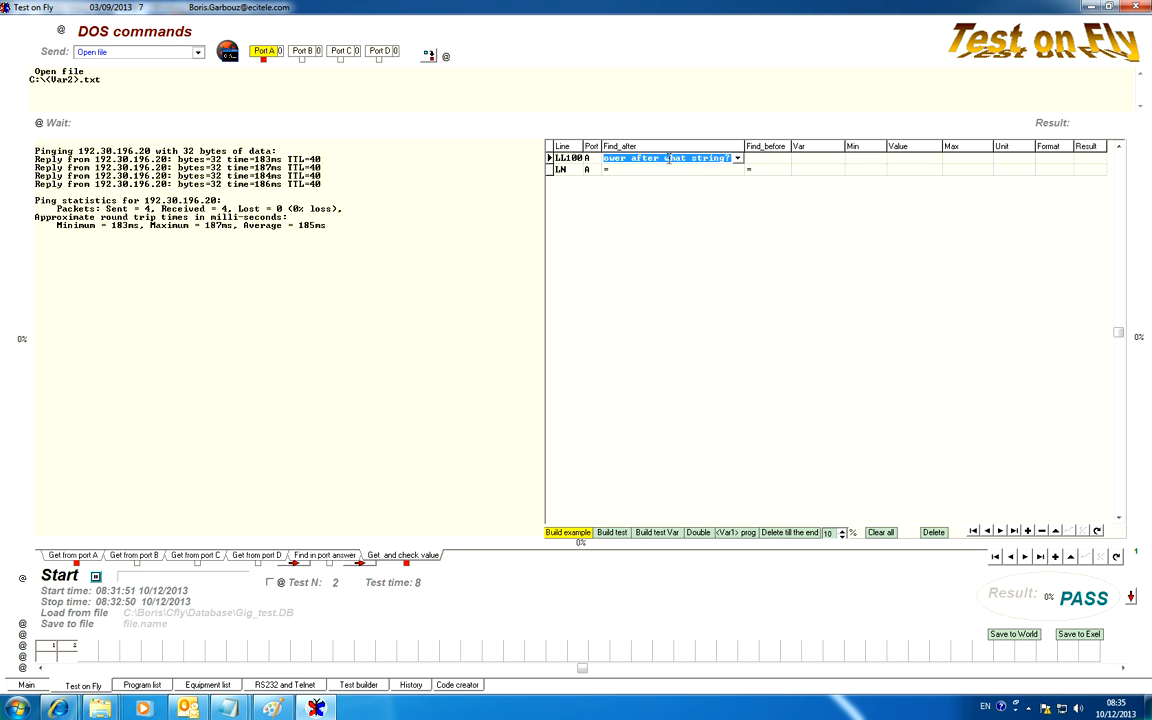
{"action": "key", "text": "ctrl+v"}
Clear the equals signs from the Find_after and Find_before cells of line LN
{"action": "left_click", "coordinate": [666, 170]}
{"action": "left_click", "coordinate": [644, 169]}
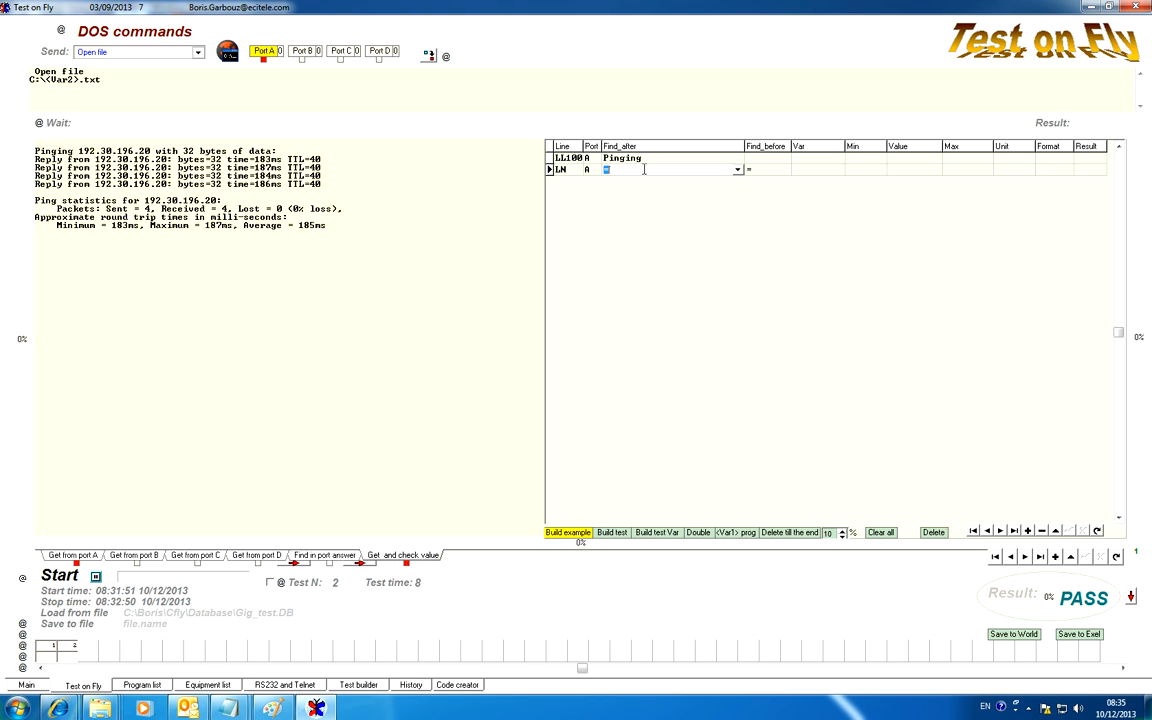
{"action": "key", "text": "Delete"}
{"action": "left_click", "coordinate": [756, 173]}
{"action": "left_click", "coordinate": [757, 172]}
{"action": "key", "text": "Delete"}
Change the line code LL100 to LL10 and try evaluating the result, closing the error message
{"action": "left_click", "coordinate": [570, 159]}
{"action": "left_click", "coordinate": [575, 160]}
{"action": "left_click", "coordinate": [576, 158]}
{"action": "key", "text": "BackSpace"}
{"action": "left_click", "coordinate": [575, 171]}
{"action": "left_click", "coordinate": [576, 161]}
{"action": "left_click", "coordinate": [1053, 123]}
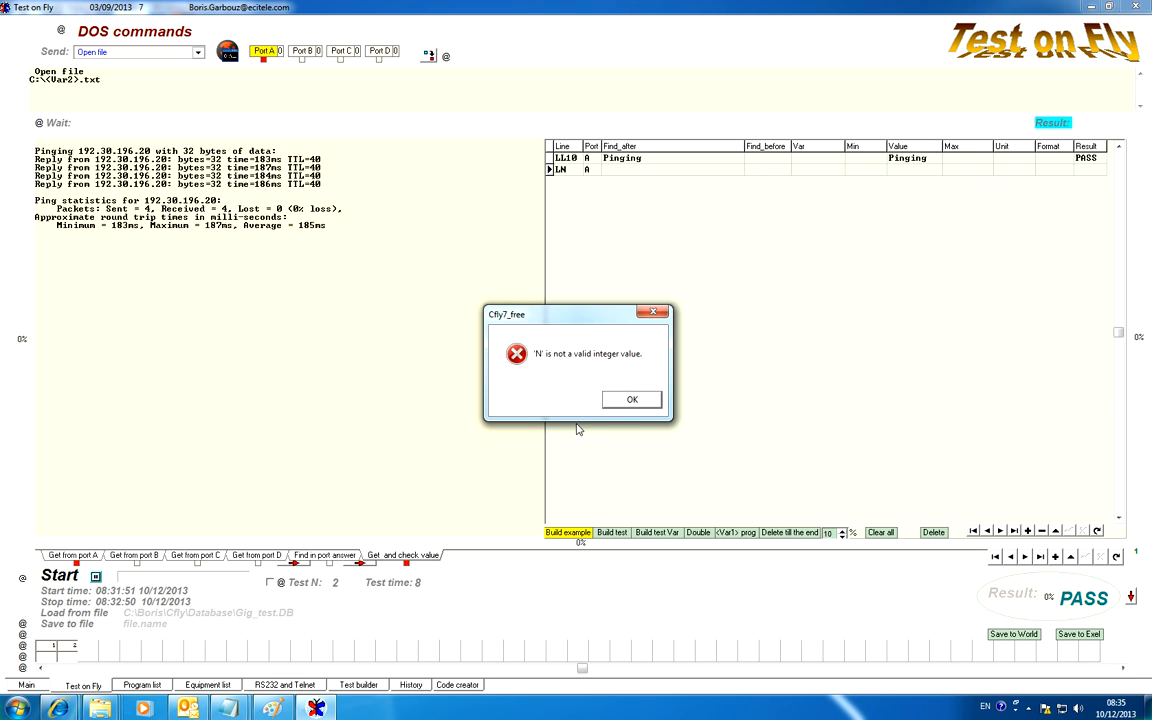
{"action": "left_click", "coordinate": [632, 400]}
Build check lines L1 to L10 below the Pinging line and evaluate their results
{"action": "left_click", "coordinate": [571, 158]}
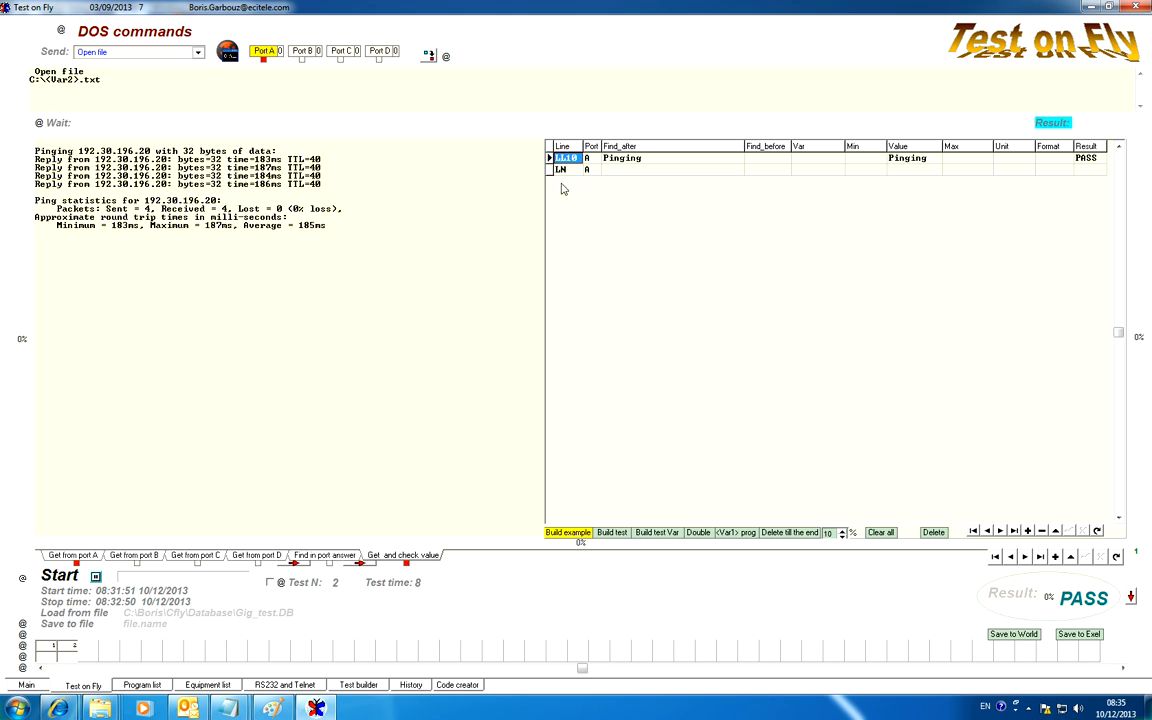
{"action": "left_click", "coordinate": [617, 535]}
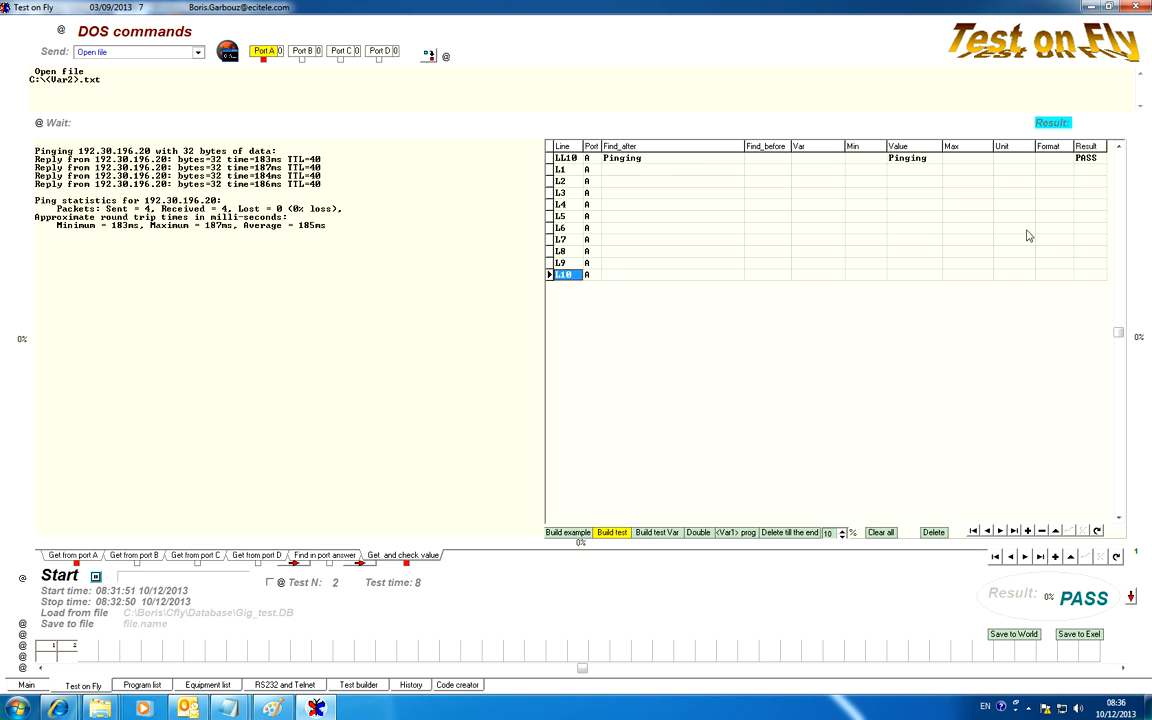
{"action": "left_click", "coordinate": [1051, 125]}
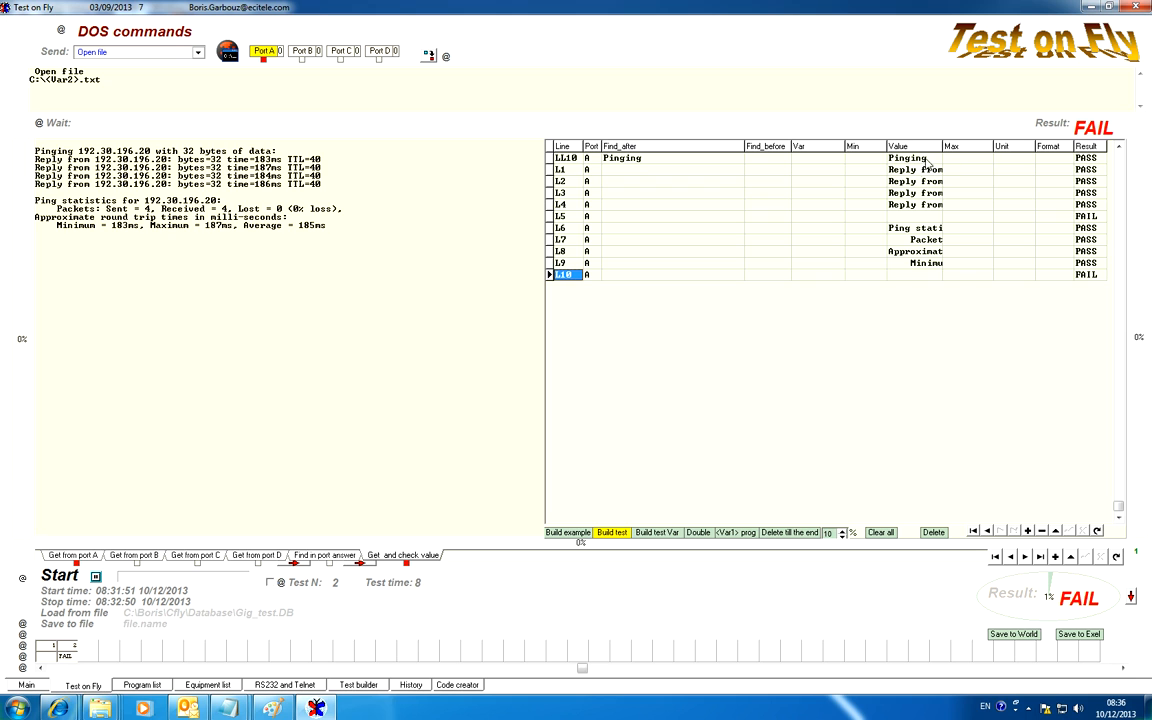
Widen the Value column and match check lines L1 to L4 to the reply lines of the ping answer
{"action": "left_click_drag", "start_coordinate": [943, 148], "coordinate": [1010, 153]}
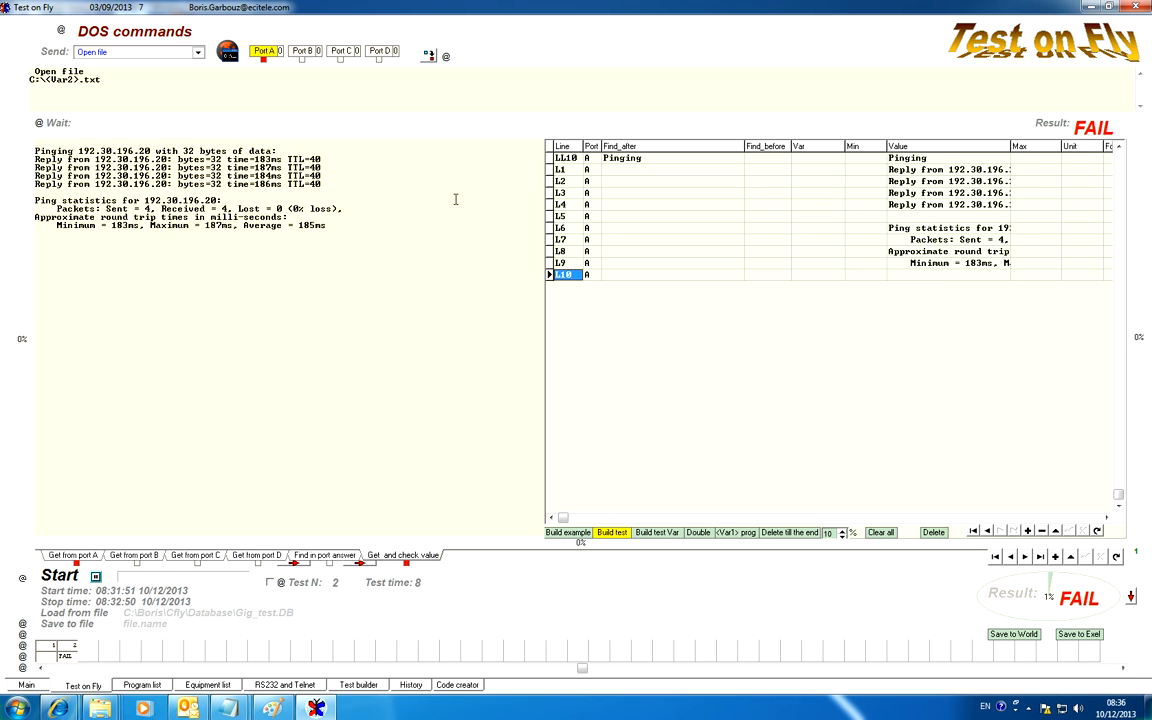
{"action": "left_click", "coordinate": [565, 171]}
{"action": "left_click", "coordinate": [566, 182]}
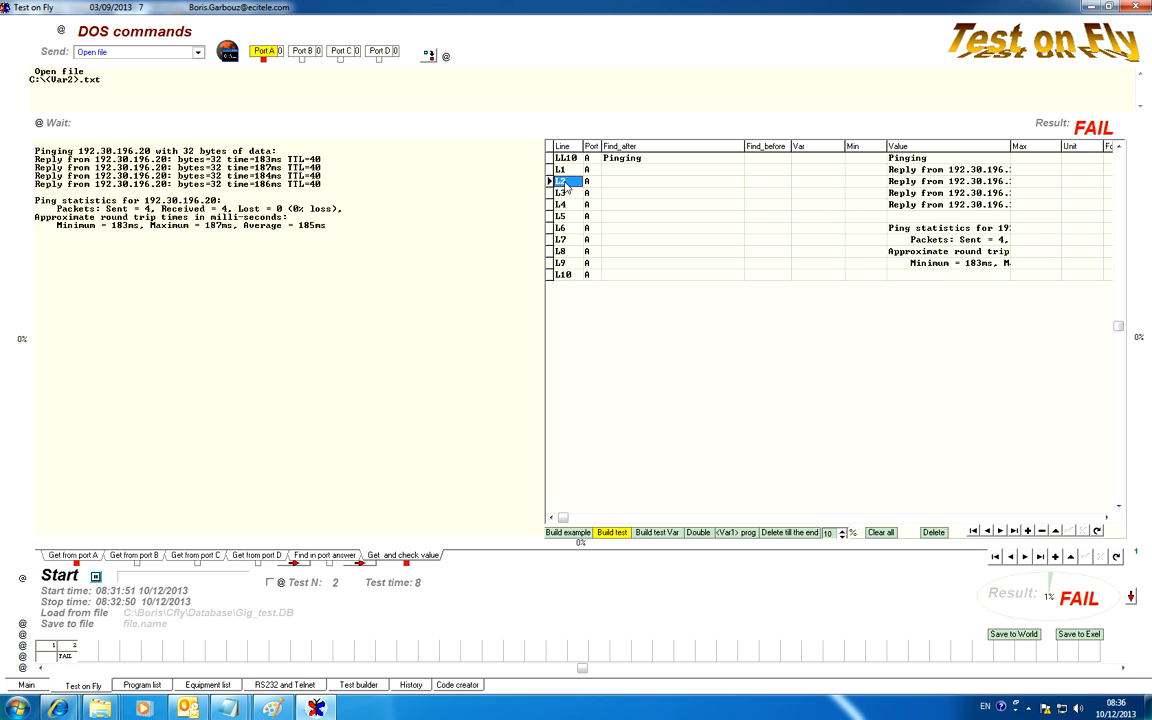
{"action": "left_click", "coordinate": [566, 193]}
{"action": "left_click", "coordinate": [567, 205]}
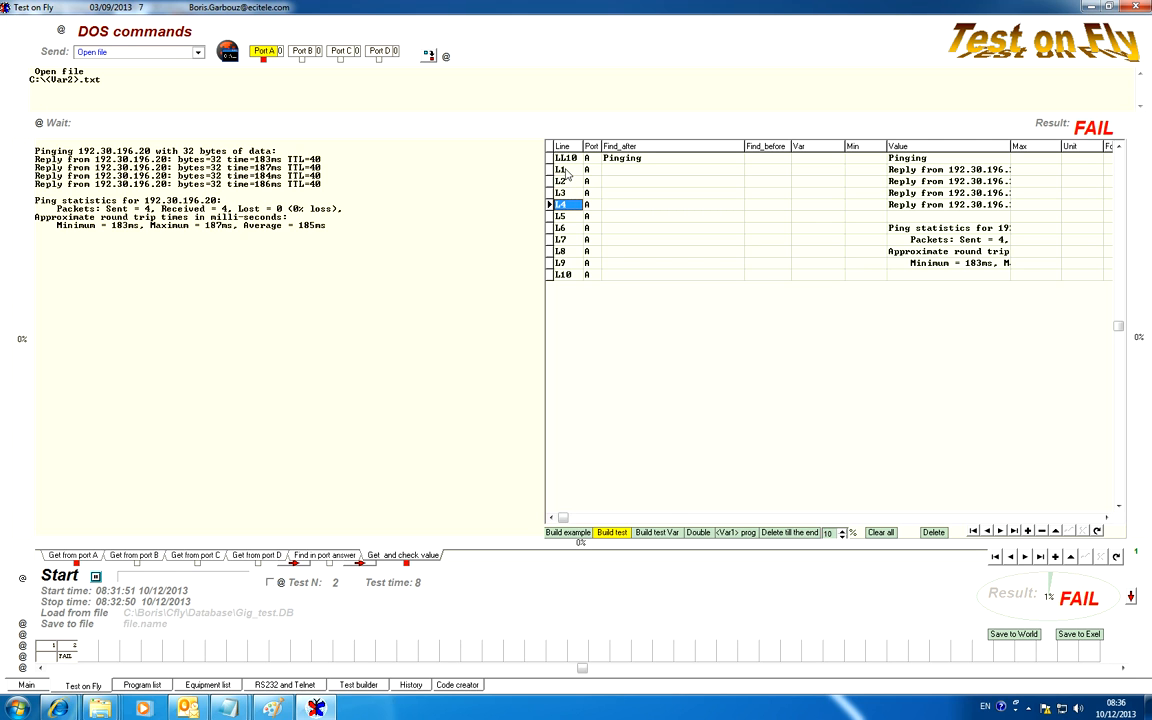
{"action": "left_click", "coordinate": [566, 171]}
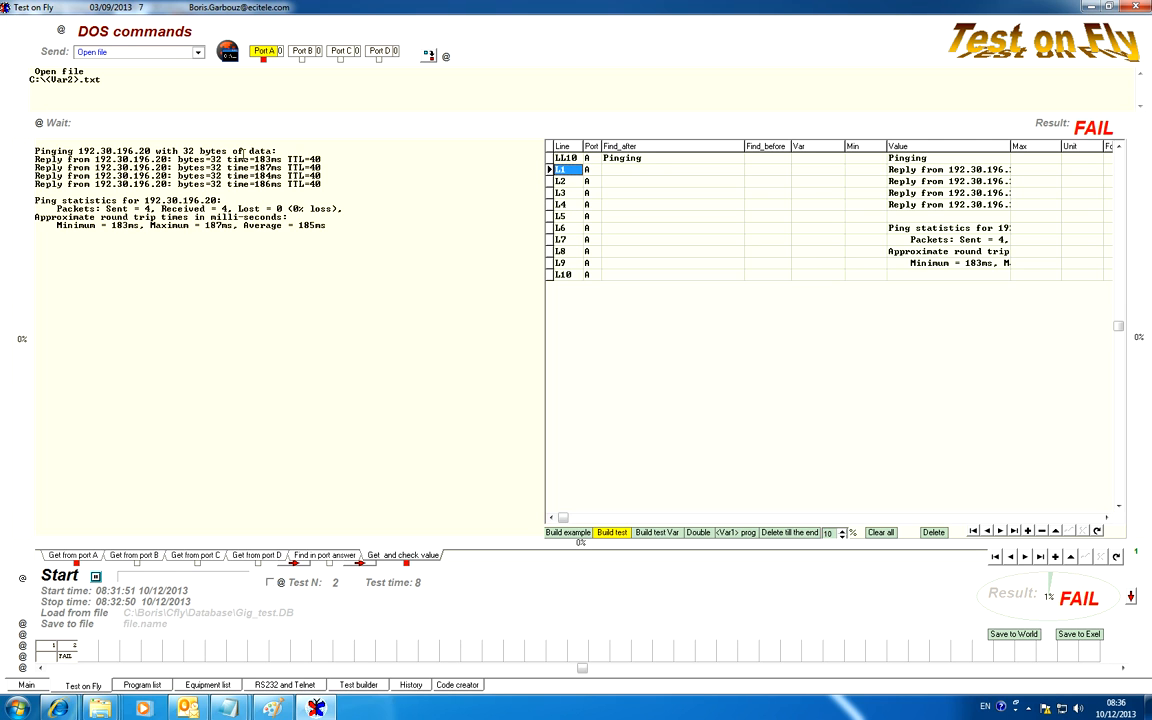
Copy the text time= from the first ping reply into the Find_after cells of lines L1 to L4
{"action": "left_click_drag", "start_coordinate": [256, 160], "coordinate": [228, 159]}
{"action": "key", "text": "ctrl+c"}
{"action": "left_click", "coordinate": [616, 171]}
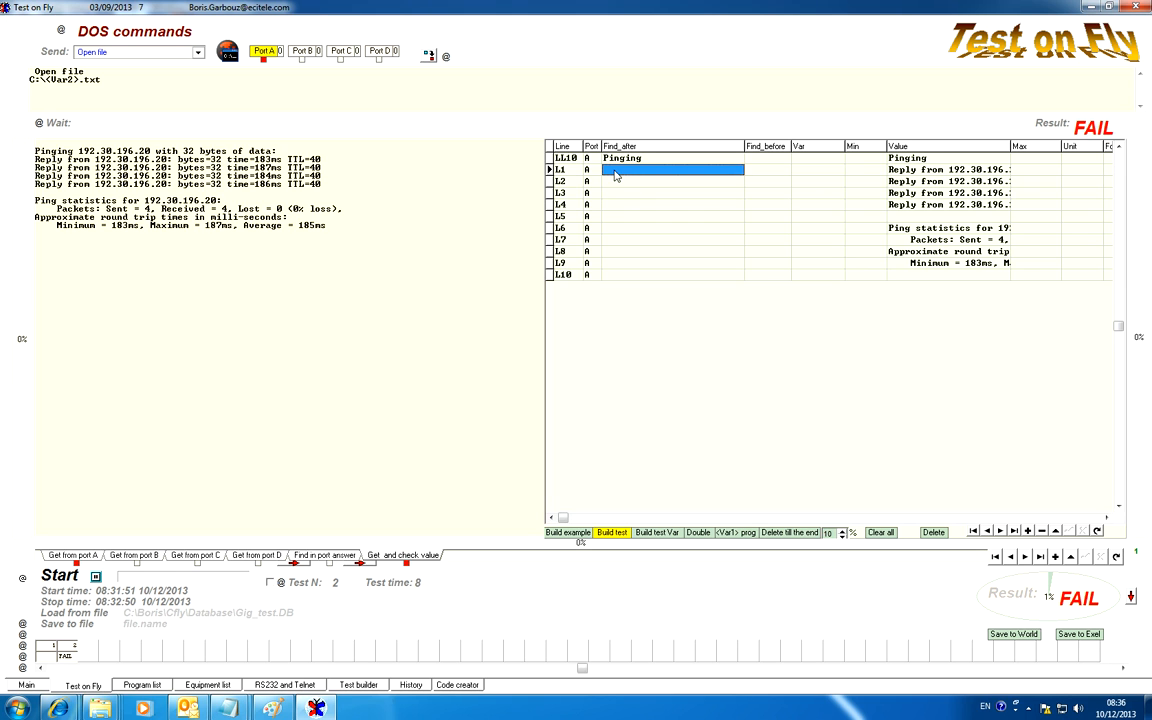
{"action": "left_click", "coordinate": [614, 171]}
{"action": "key", "text": "ctrl+v"}
{"action": "left_click", "coordinate": [613, 183]}
{"action": "left_click", "coordinate": [610, 183]}
{"action": "key", "text": "ctrl+v"}
{"action": "left_click", "coordinate": [610, 193]}
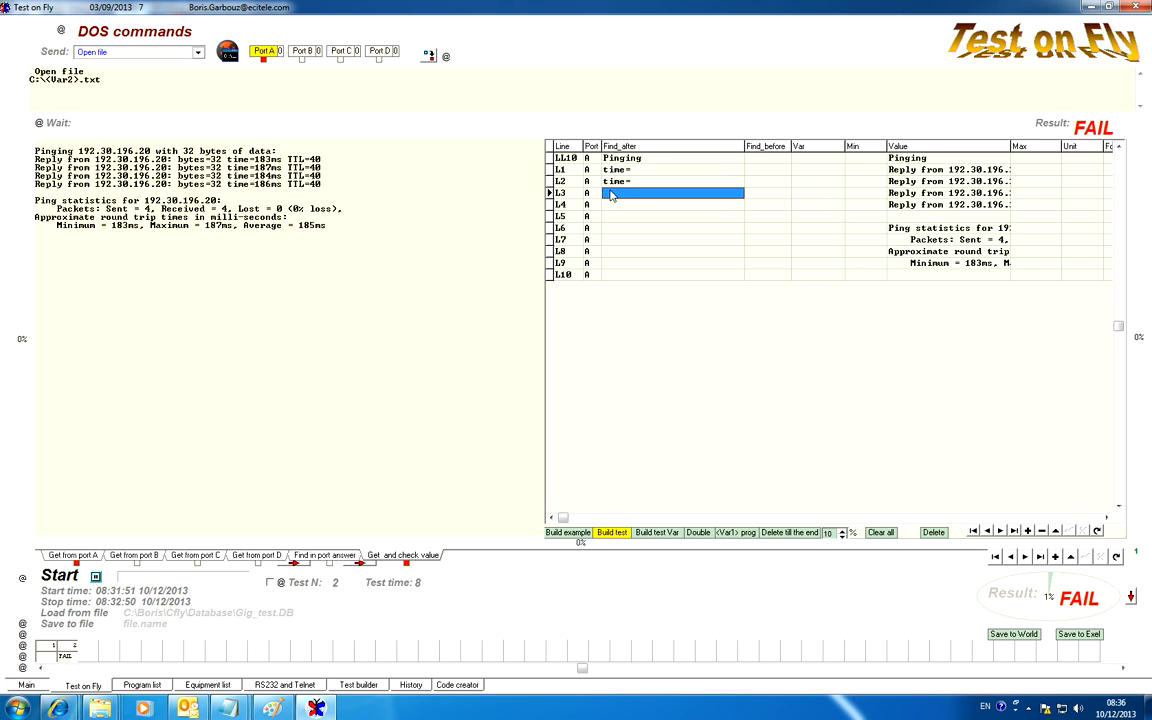
{"action": "left_click", "coordinate": [608, 193]}
{"action": "key", "text": "ctrl+v"}
{"action": "left_click", "coordinate": [610, 206]}
{"action": "left_click", "coordinate": [609, 207]}
{"action": "key", "text": "ctrl+v"}
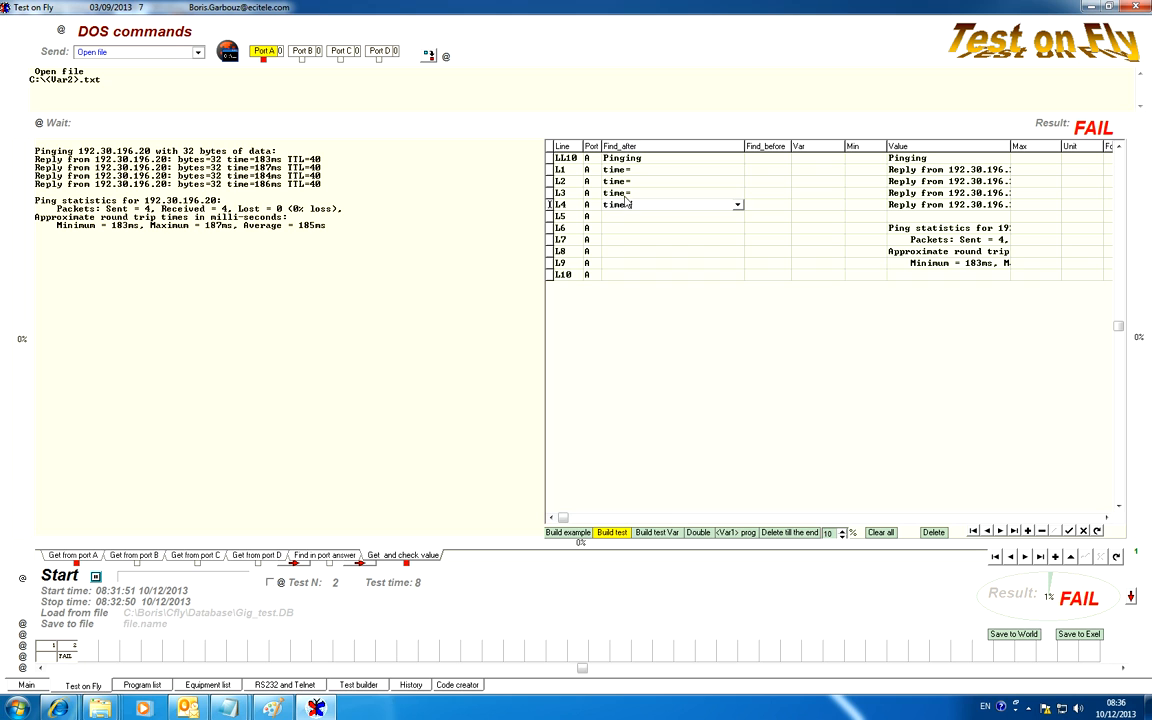
Evaluate the result using the time= markers and open the Value cell of line L1
{"action": "left_click", "coordinate": [632, 194]}
{"action": "left_click", "coordinate": [1044, 125]}
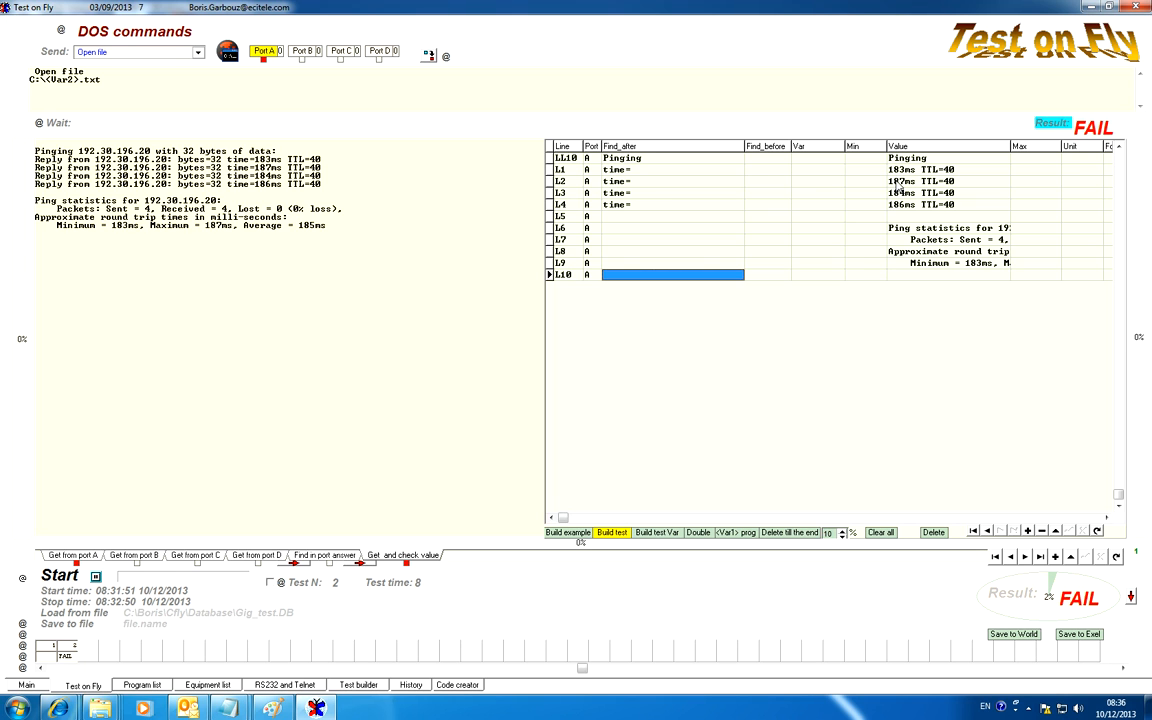
{"action": "left_click", "coordinate": [905, 171]}
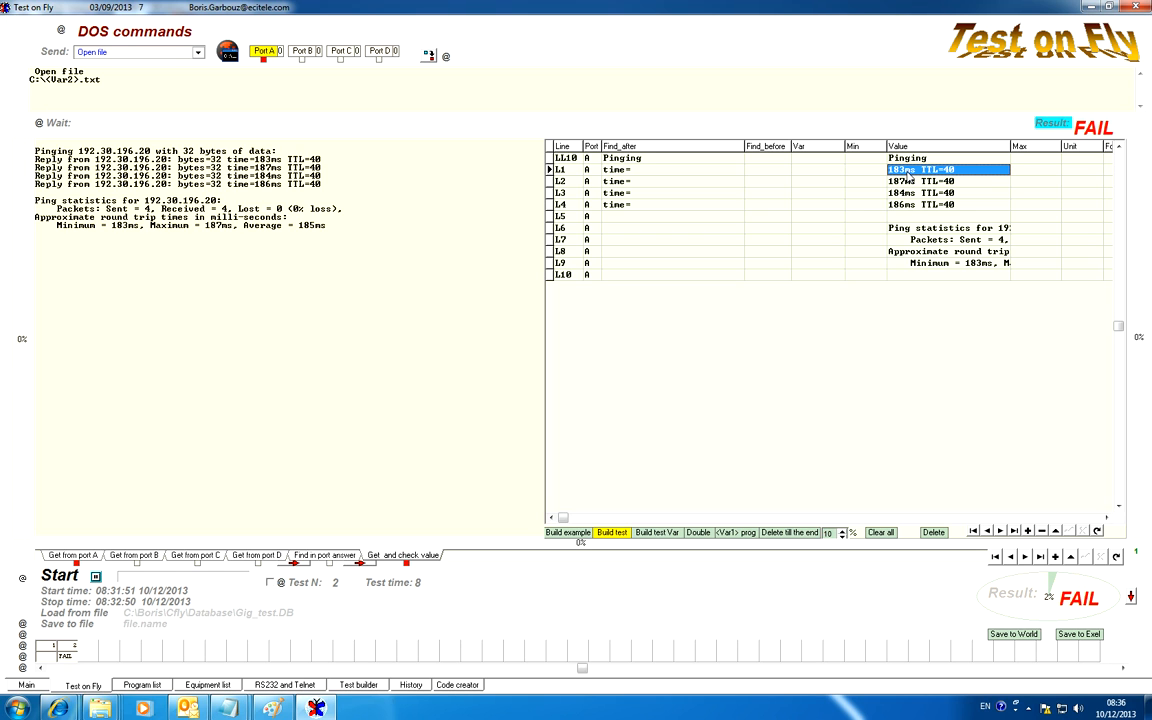
{"action": "left_click", "coordinate": [960, 170]}
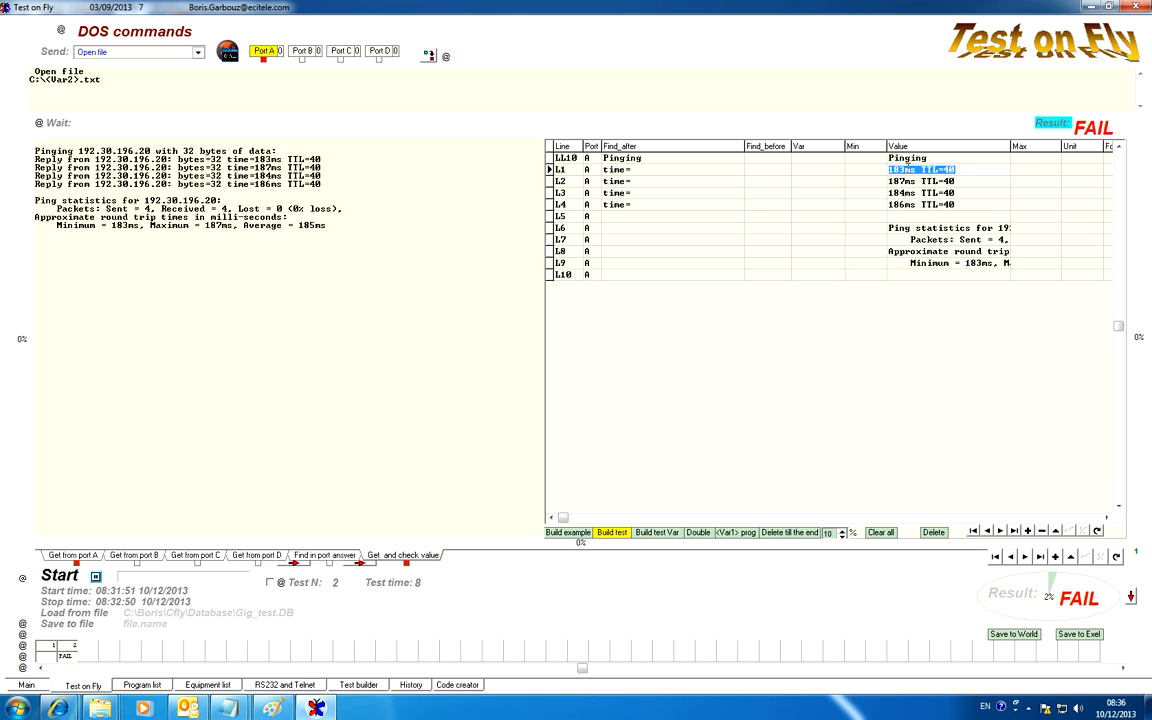
Copy the text ms from line L1's value into the Find_before cells of lines L1 to L4 and evaluate the result
{"action": "left_click_drag", "start_coordinate": [905, 170], "coordinate": [977, 176]}
{"action": "left_click_drag", "start_coordinate": [906, 170], "coordinate": [912, 170]}
{"action": "left_click", "coordinate": [768, 171]}
{"action": "type", "text": "ms"}
{"action": "left_click", "coordinate": [755, 181]}
{"action": "type", "text": "ms"}
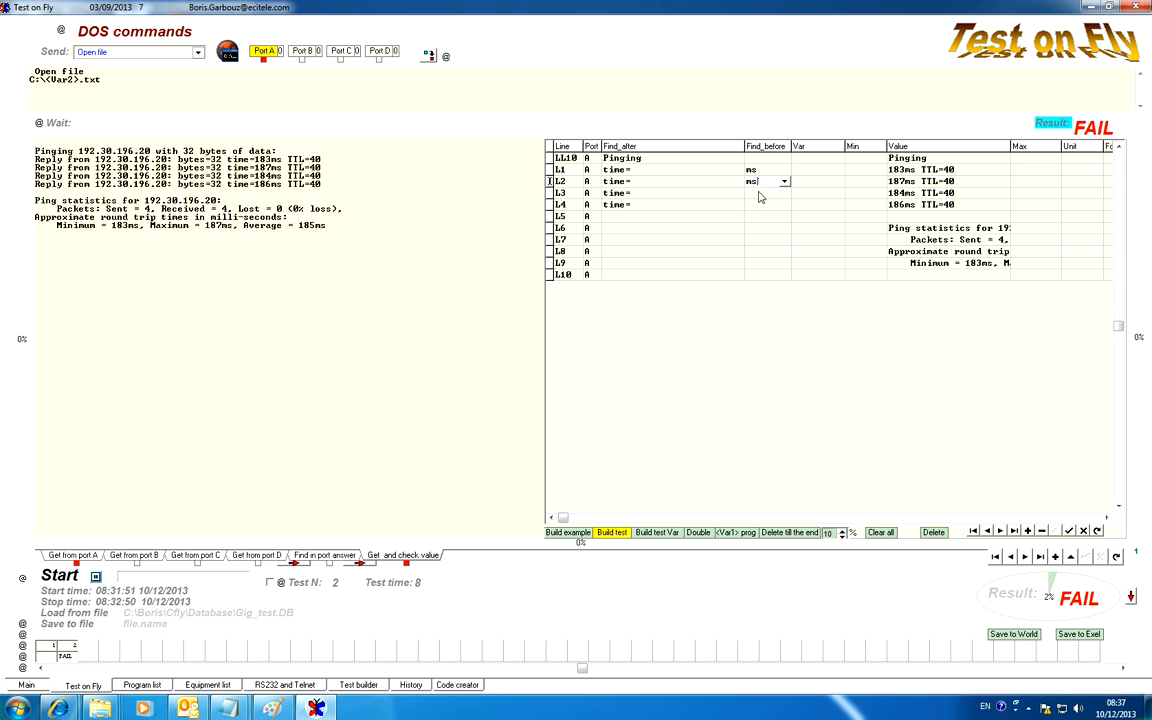
{"action": "left_click", "coordinate": [765, 193]}
{"action": "type", "text": "ms"}
{"action": "left_click", "coordinate": [768, 204]}
{"action": "type", "text": "ms"}
{"action": "left_click", "coordinate": [1051, 126]}
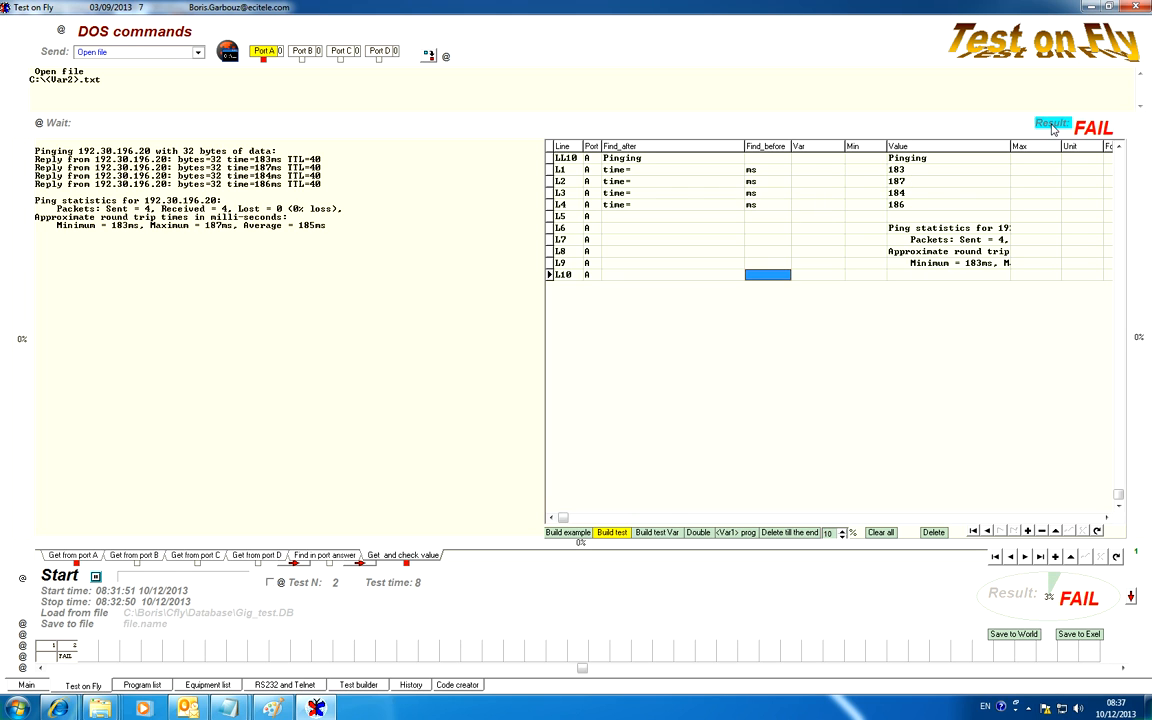
Examine the extracted values of lines L1 to L4 one by one
{"action": "left_click", "coordinate": [902, 194]}
{"action": "left_click", "coordinate": [912, 181]}
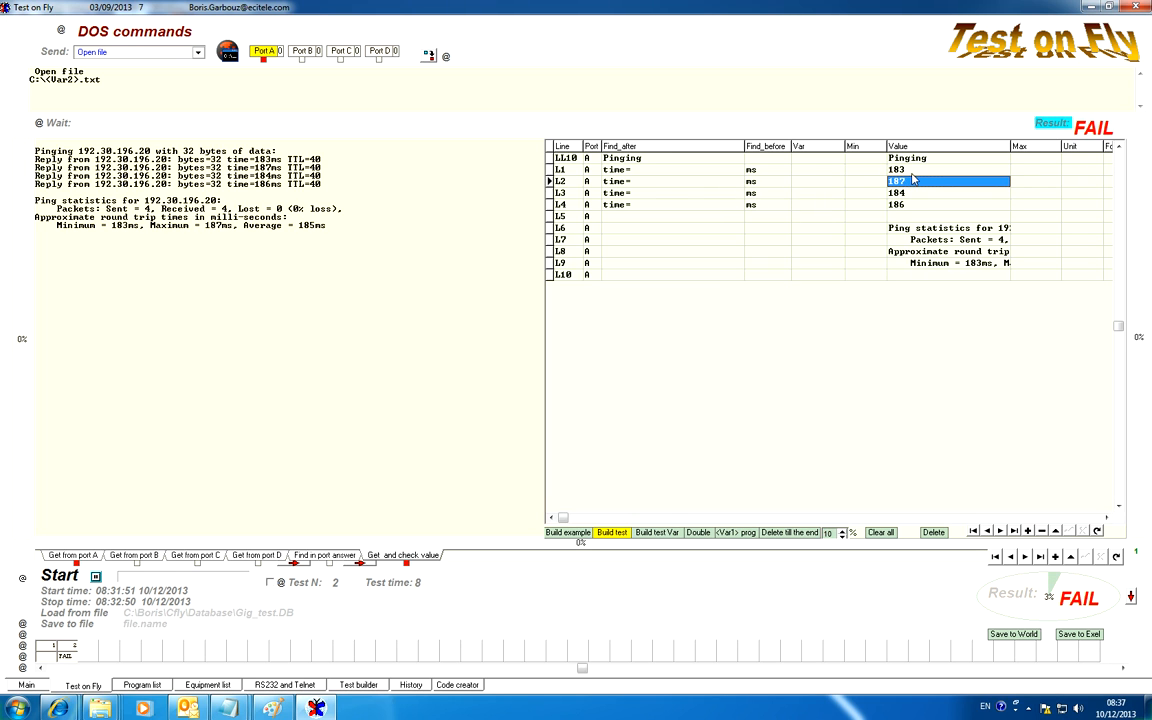
{"action": "left_click", "coordinate": [903, 170]}
{"action": "left_click", "coordinate": [901, 182]}
{"action": "left_click", "coordinate": [901, 193]}
{"action": "left_click", "coordinate": [906, 205]}
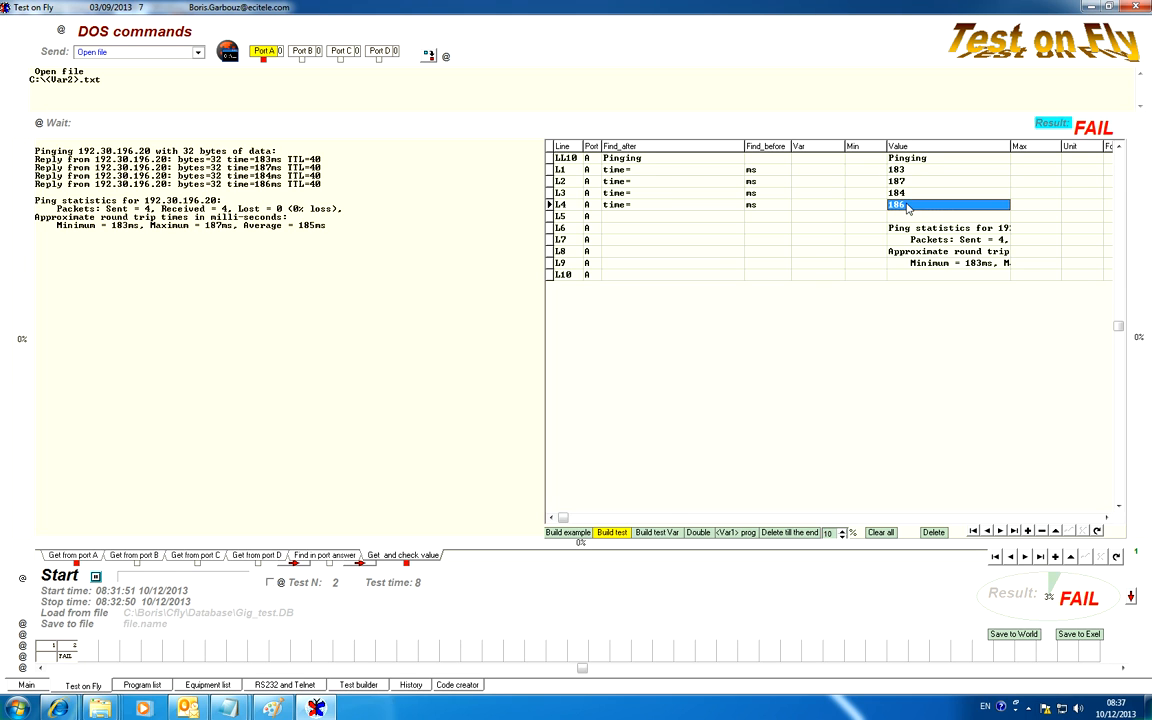
{"action": "key", "text": "Down"}
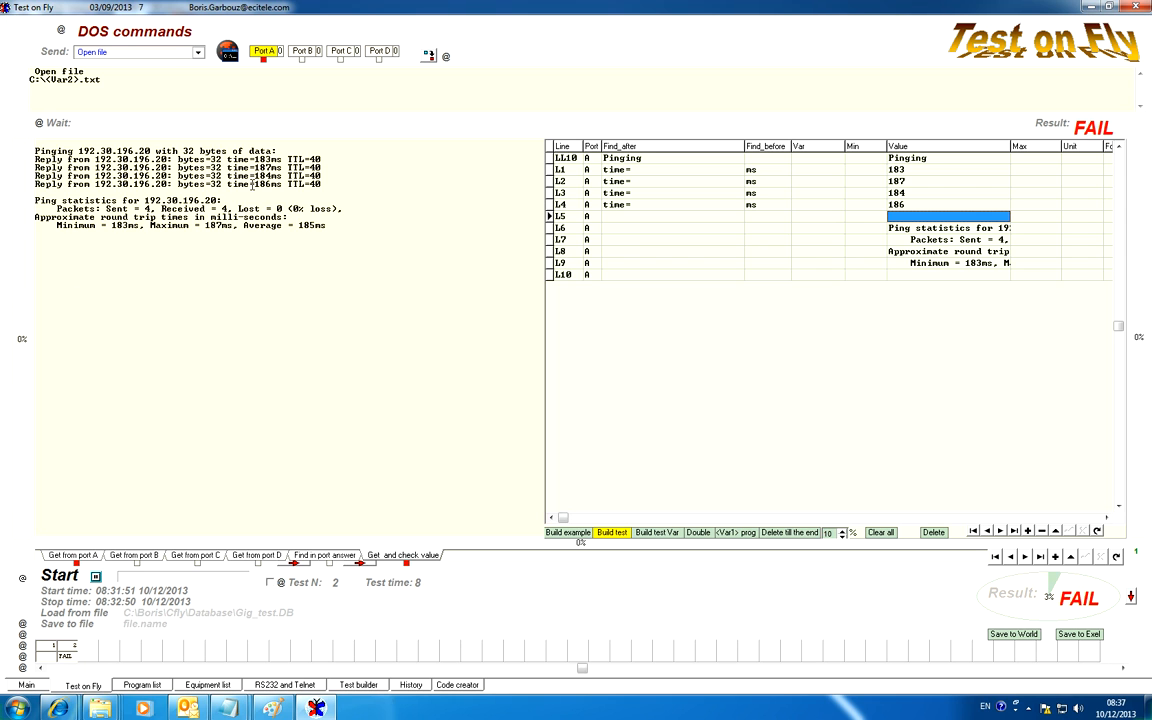
Copy the text Average = from the ping statistics into line L9's Find_after cell and evaluate the result
{"action": "left_click", "coordinate": [893, 263]}
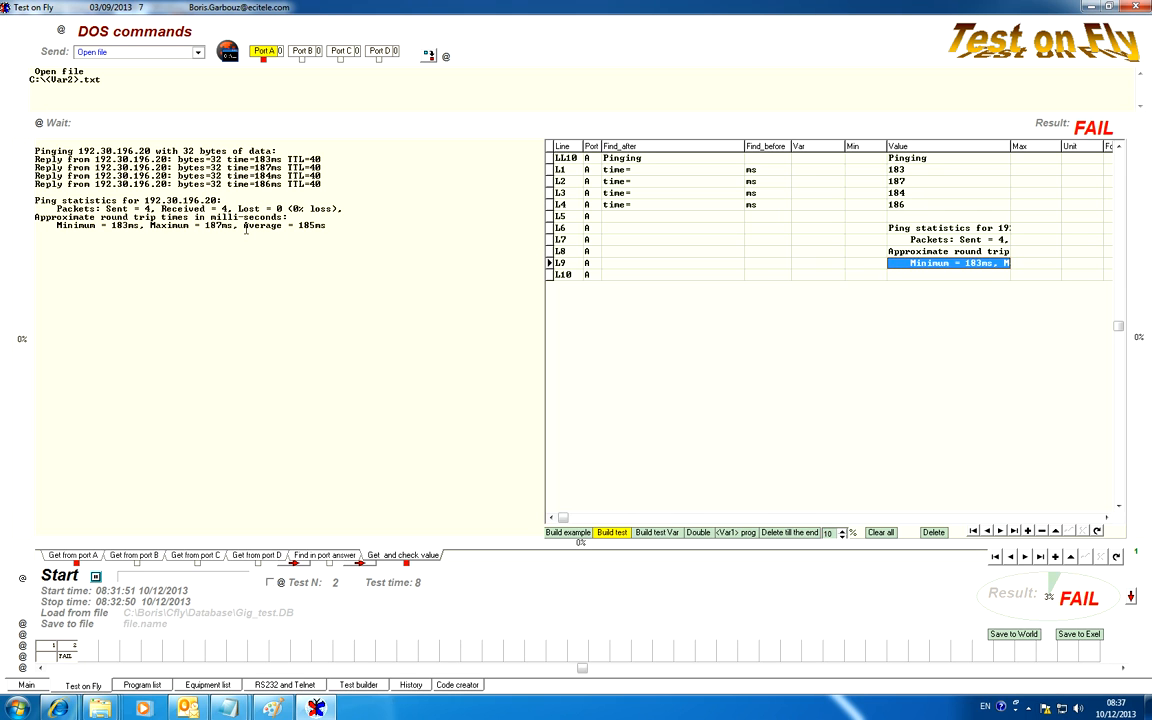
{"action": "left_click_drag", "start_coordinate": [244, 226], "coordinate": [291, 227]}
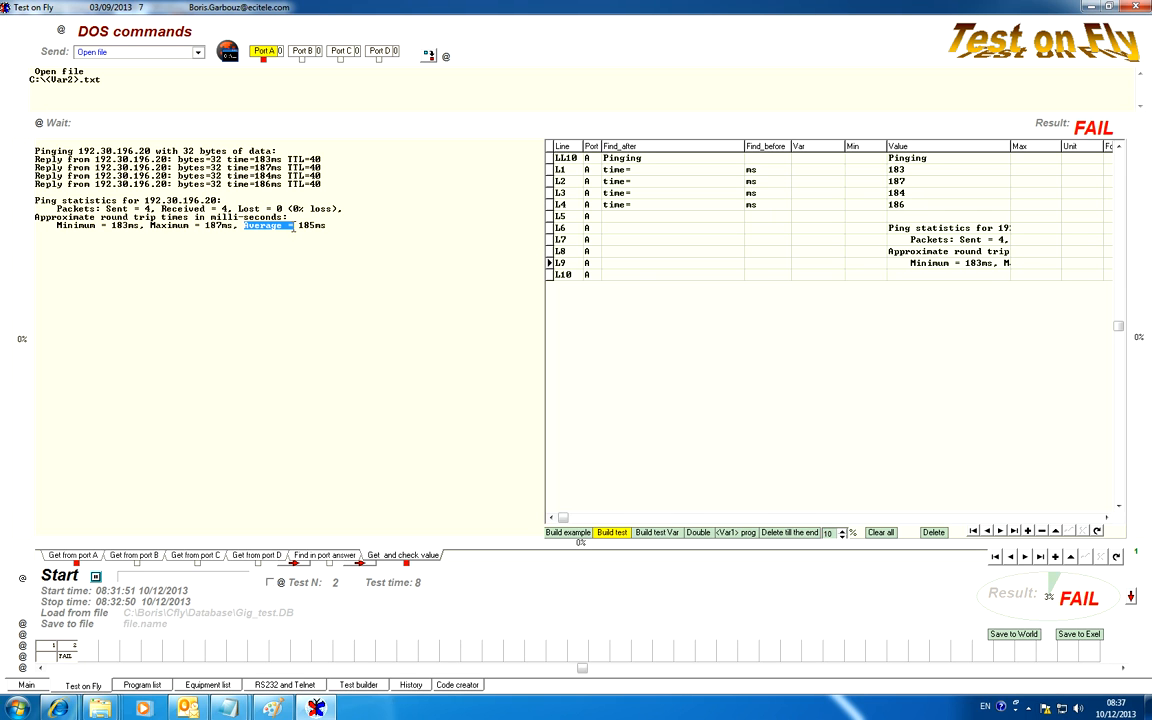
{"action": "left_click", "coordinate": [630, 264]}
{"action": "left_click", "coordinate": [616, 263]}
{"action": "type", "text": "Average ="}
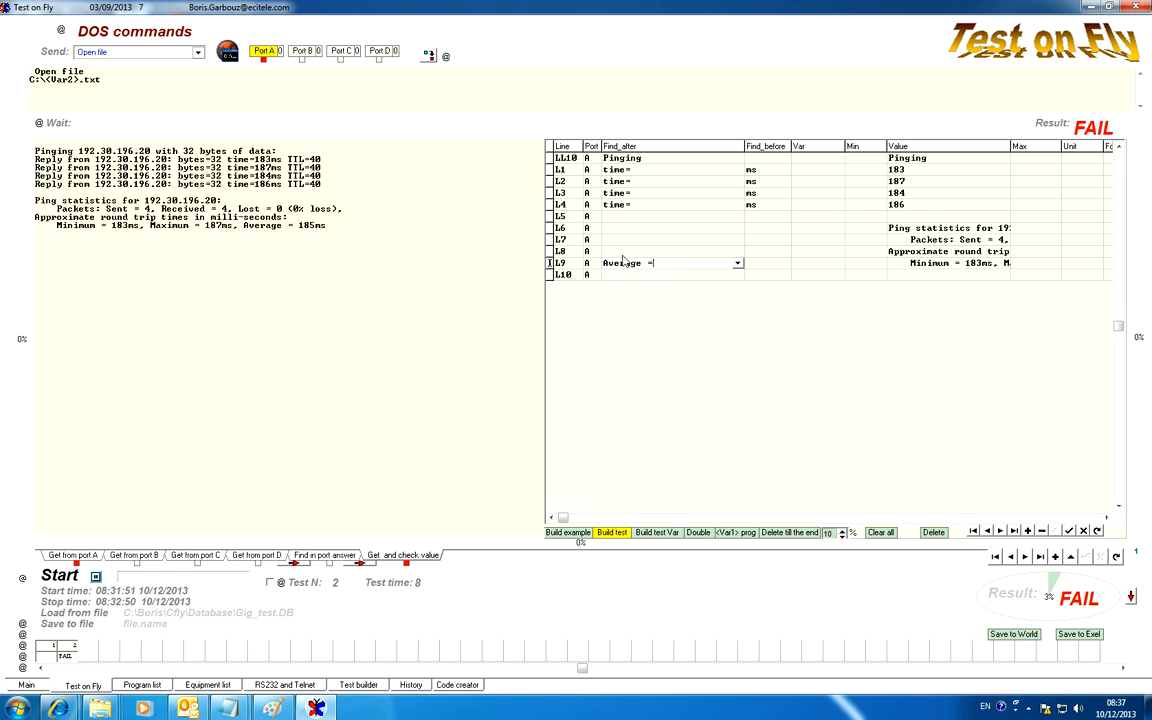
{"action": "left_click", "coordinate": [622, 255]}
{"action": "left_click", "coordinate": [1060, 124]}
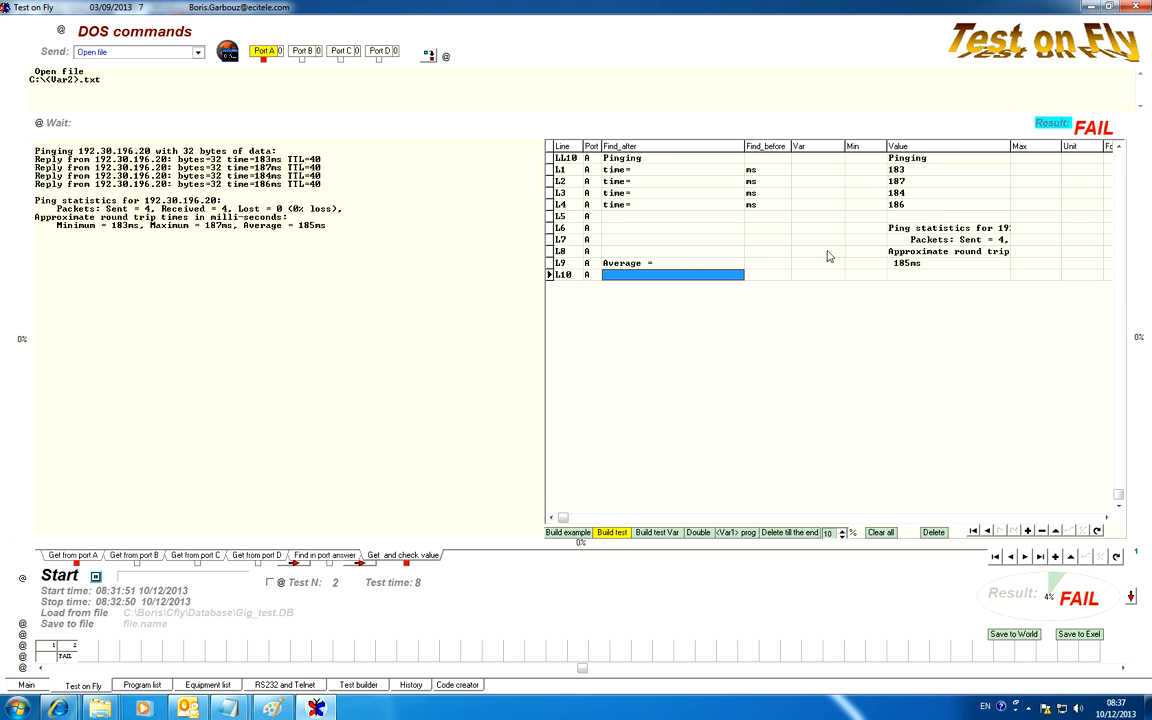
Copy ms from line L4's Find_before cell into line L9's Find_before cell and evaluate the result
{"action": "left_click", "coordinate": [766, 206]}
{"action": "left_click", "coordinate": [774, 206]}
{"action": "key", "text": "ctrl+c"}
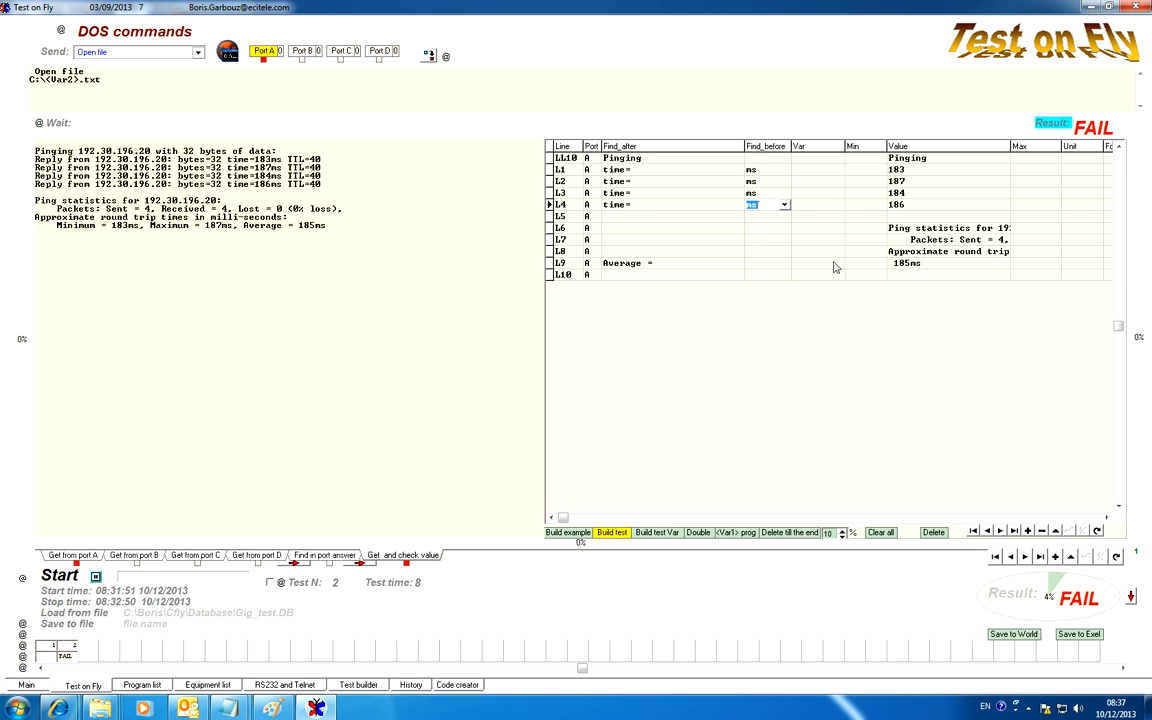
{"action": "double_click", "coordinate": [779, 264]}
{"action": "key", "text": "ctrl+v"}
{"action": "left_click", "coordinate": [775, 251]}
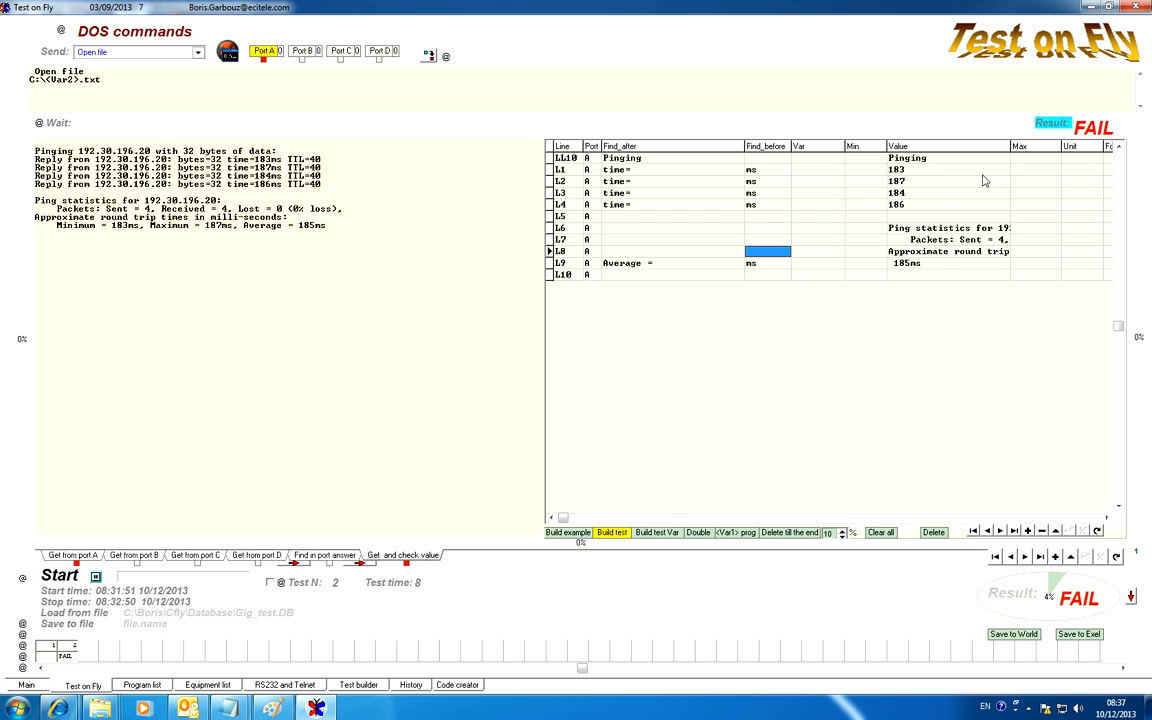
{"action": "left_click", "coordinate": [1055, 124]}
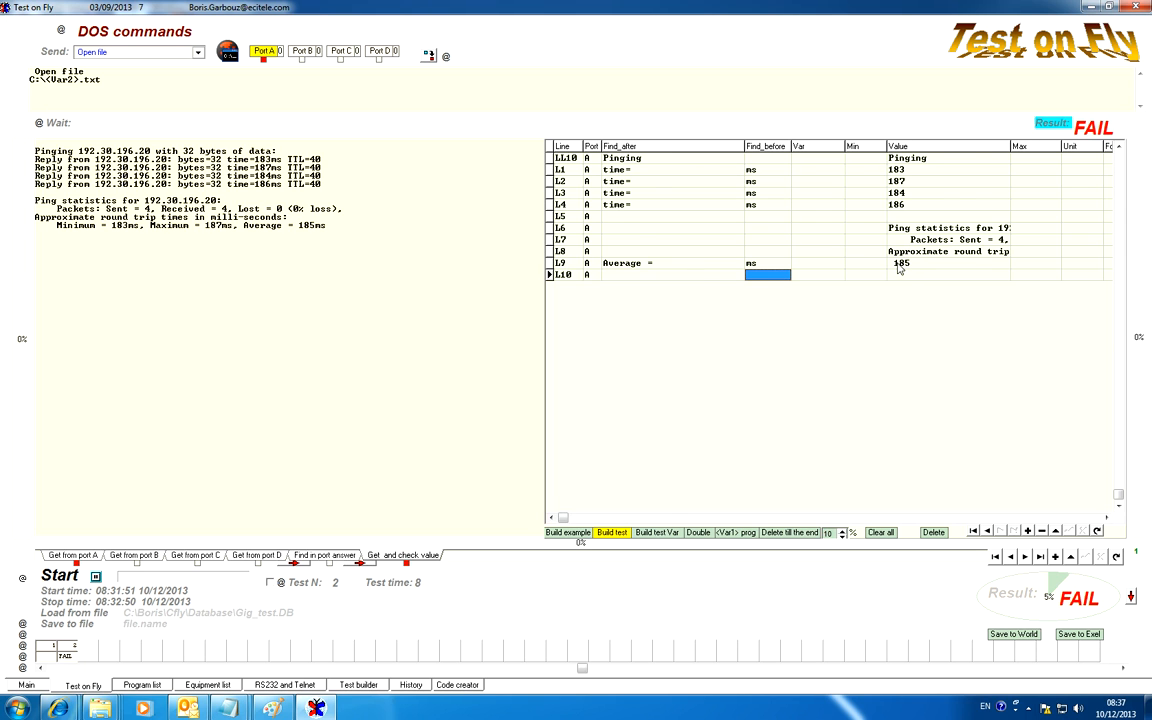
Delete the unneeded check lines L5 to L8 and L10
{"action": "left_click", "coordinate": [561, 219]}
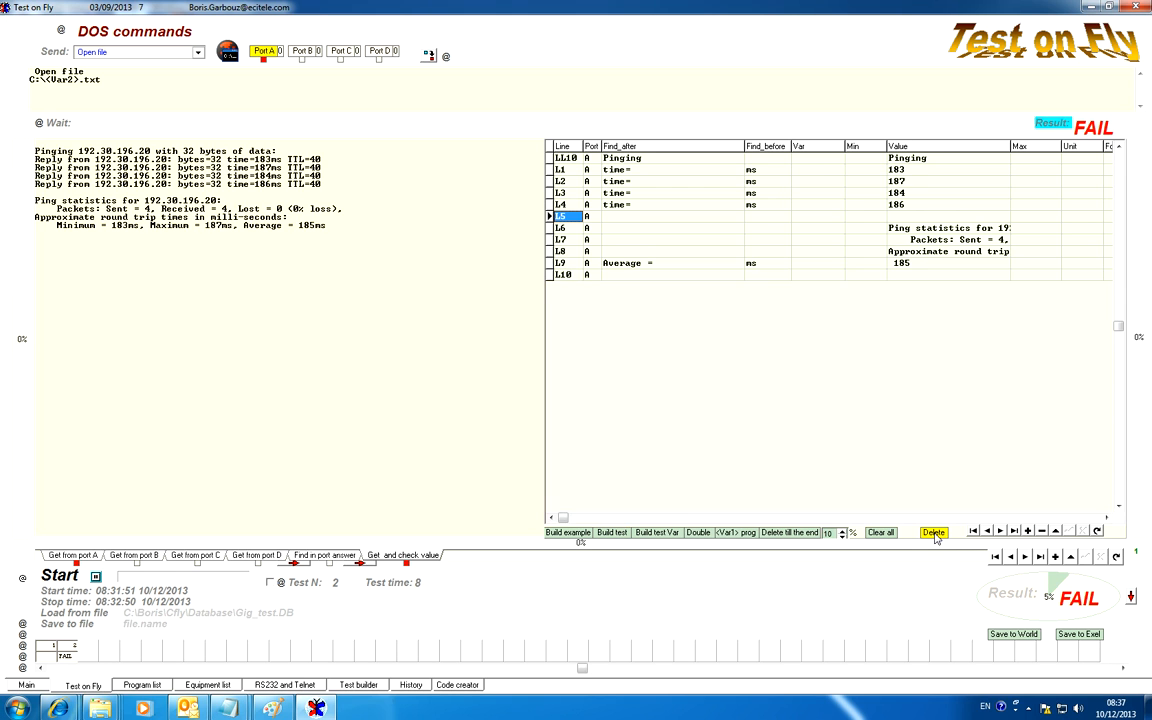
{"action": "left_click", "coordinate": [933, 533]}
{"action": "left_click", "coordinate": [933, 533]}
{"action": "left_click", "coordinate": [933, 533]}
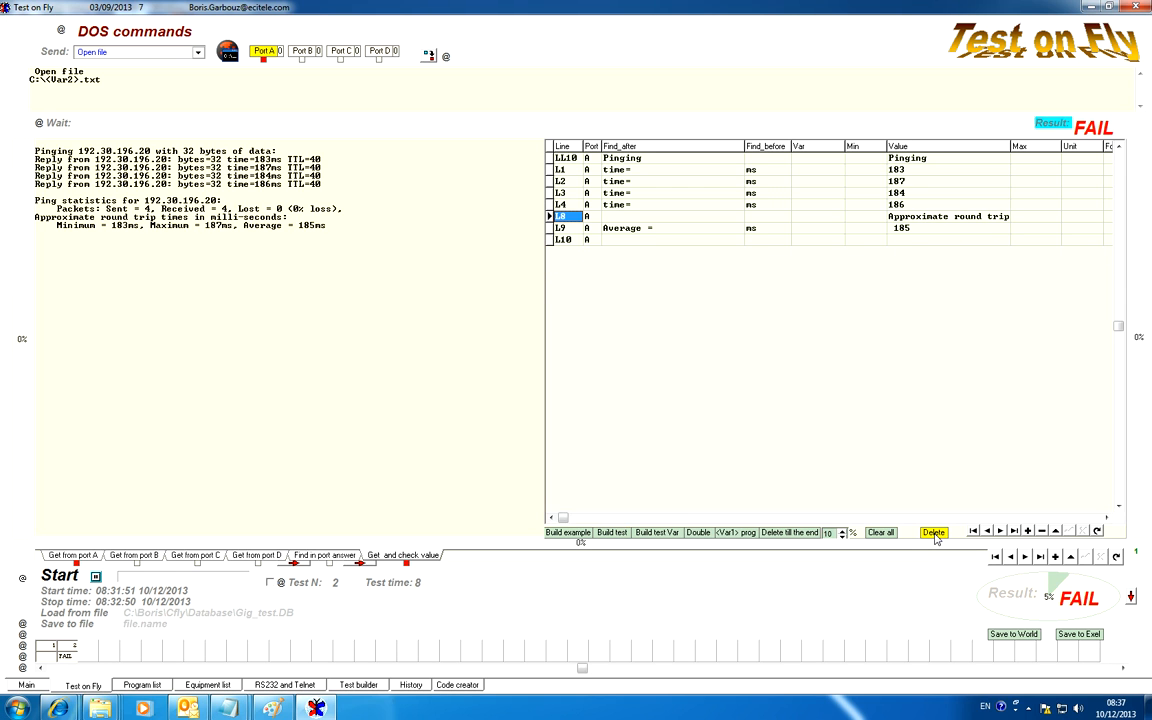
{"action": "left_click", "coordinate": [933, 533]}
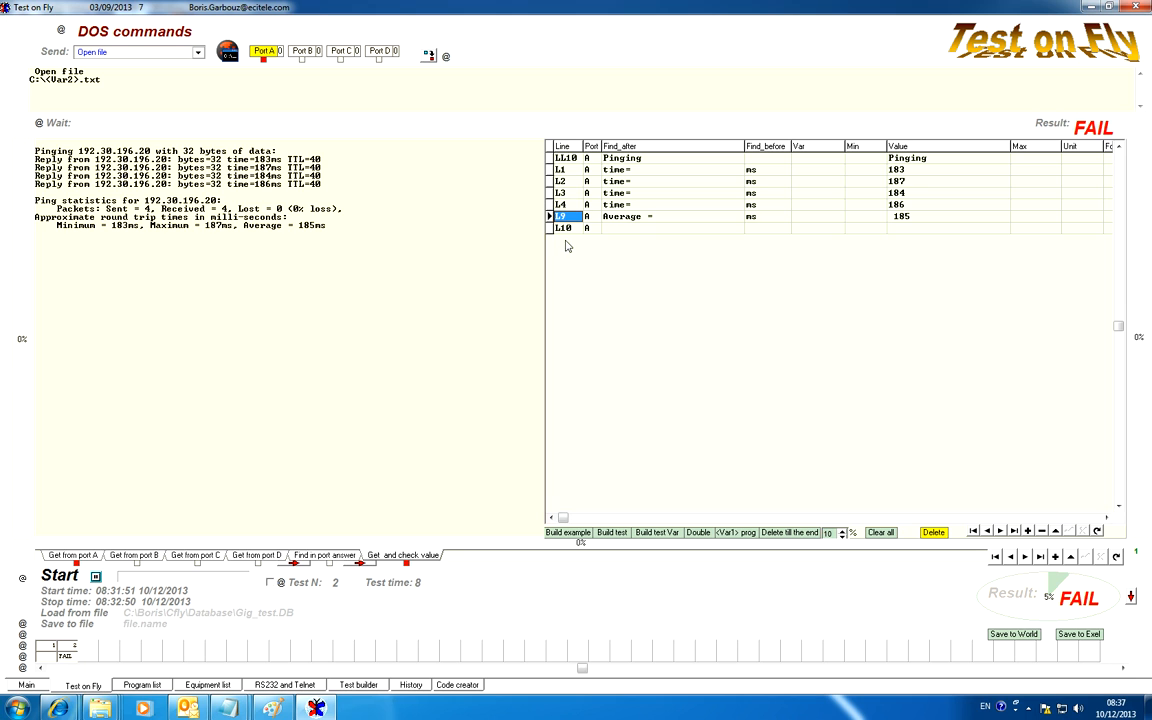
{"action": "left_click", "coordinate": [933, 533]}
Go through the remaining check lines, change the Pinging line's code to LL5, and evaluate the result
{"action": "left_click", "coordinate": [567, 172]}
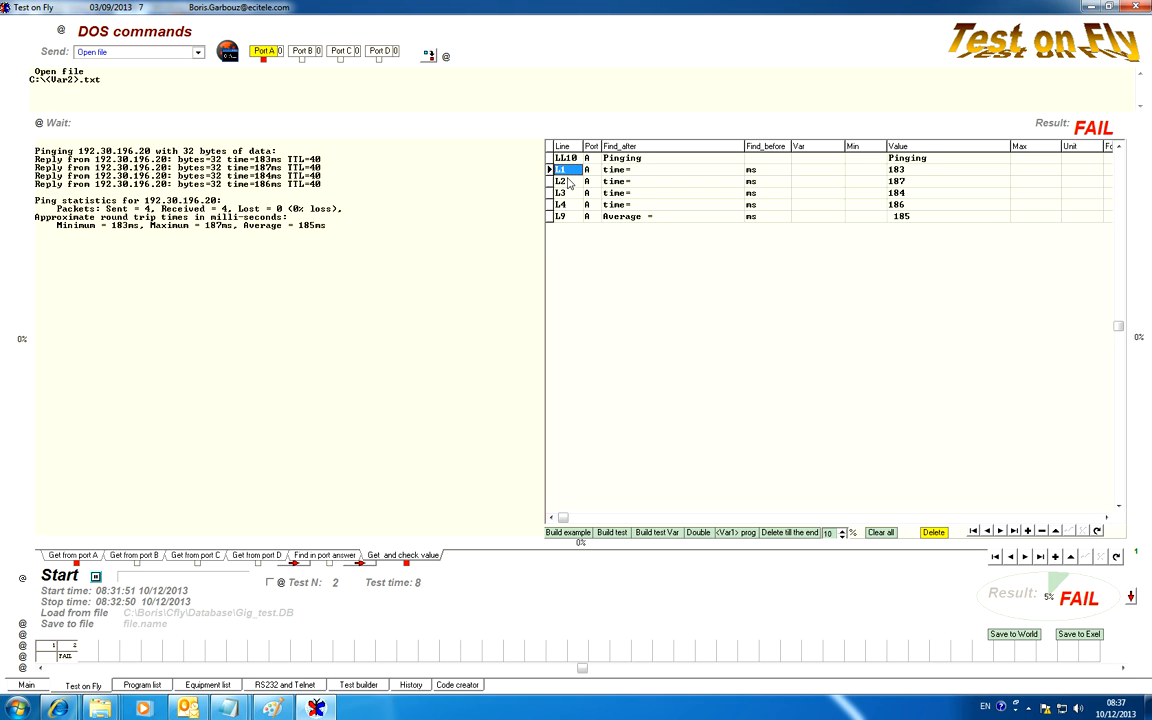
{"action": "left_click", "coordinate": [567, 181]}
{"action": "left_click", "coordinate": [567, 193]}
{"action": "left_click", "coordinate": [568, 205]}
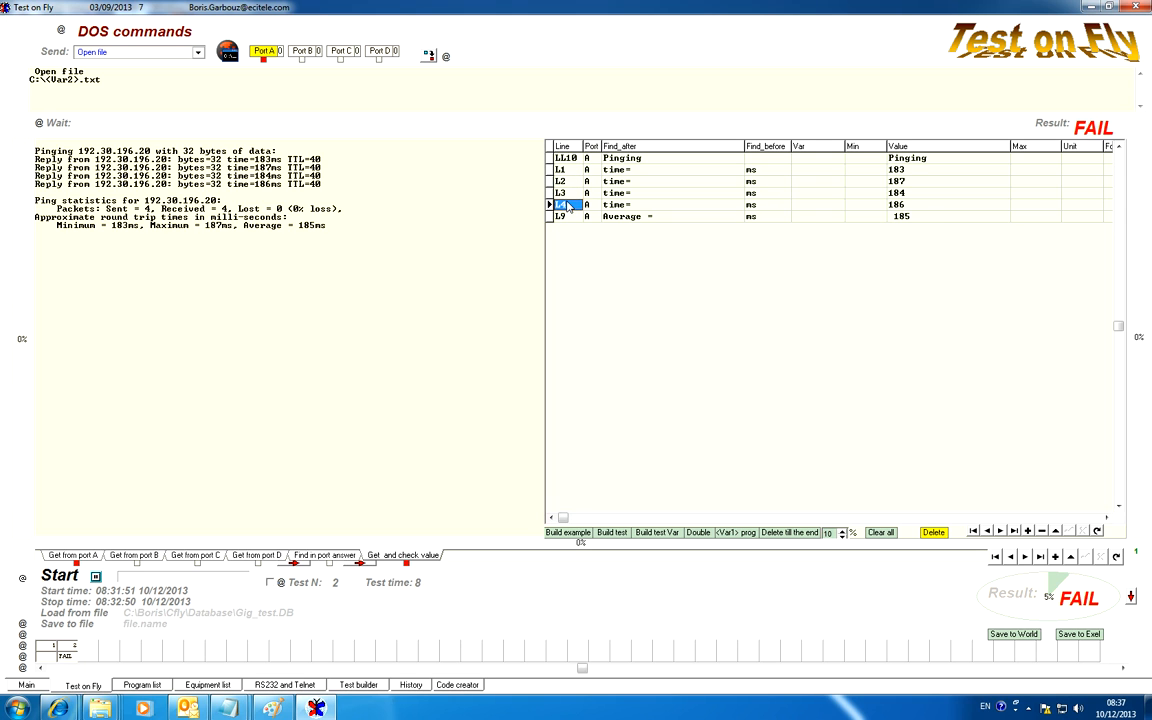
{"action": "left_click", "coordinate": [567, 217]}
{"action": "left_click", "coordinate": [567, 159]}
{"action": "left_click", "coordinate": [567, 159]}
{"action": "type", "text": "3"}
{"action": "left_click", "coordinate": [576, 170]}
{"action": "left_click", "coordinate": [576, 160]}
{"action": "left_click", "coordinate": [576, 159]}
{"action": "type", "text": "5"}
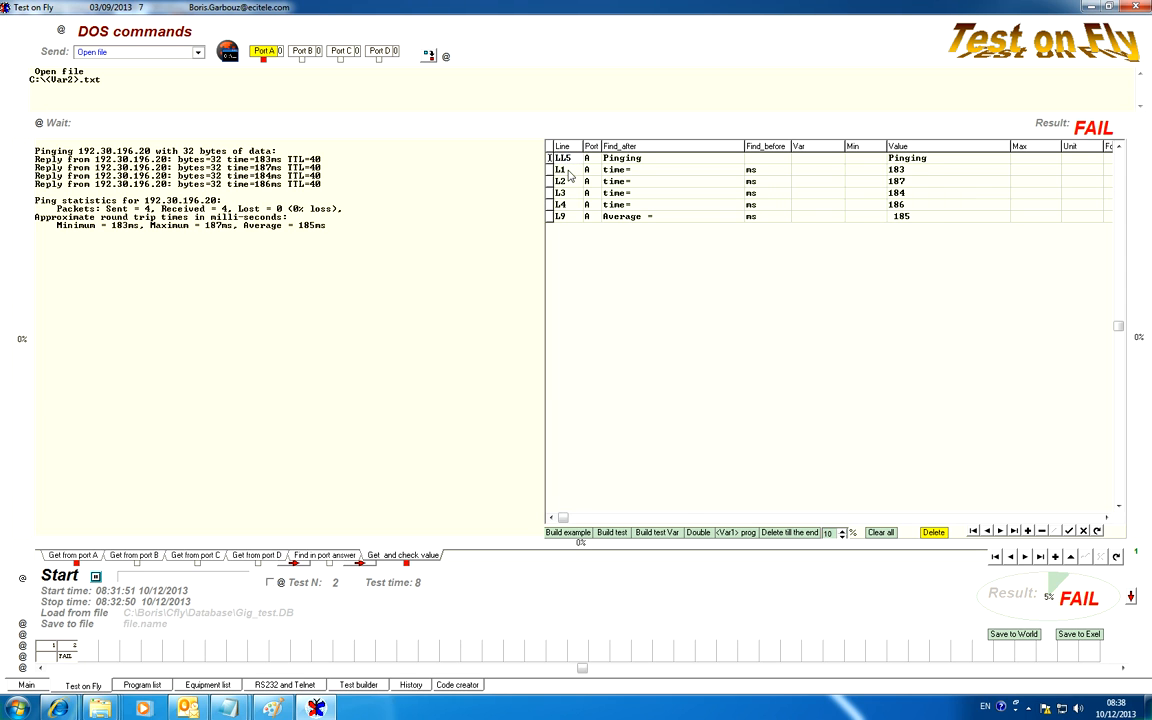
{"action": "key", "text": "Return"}
{"action": "left_click", "coordinate": [1048, 125]}
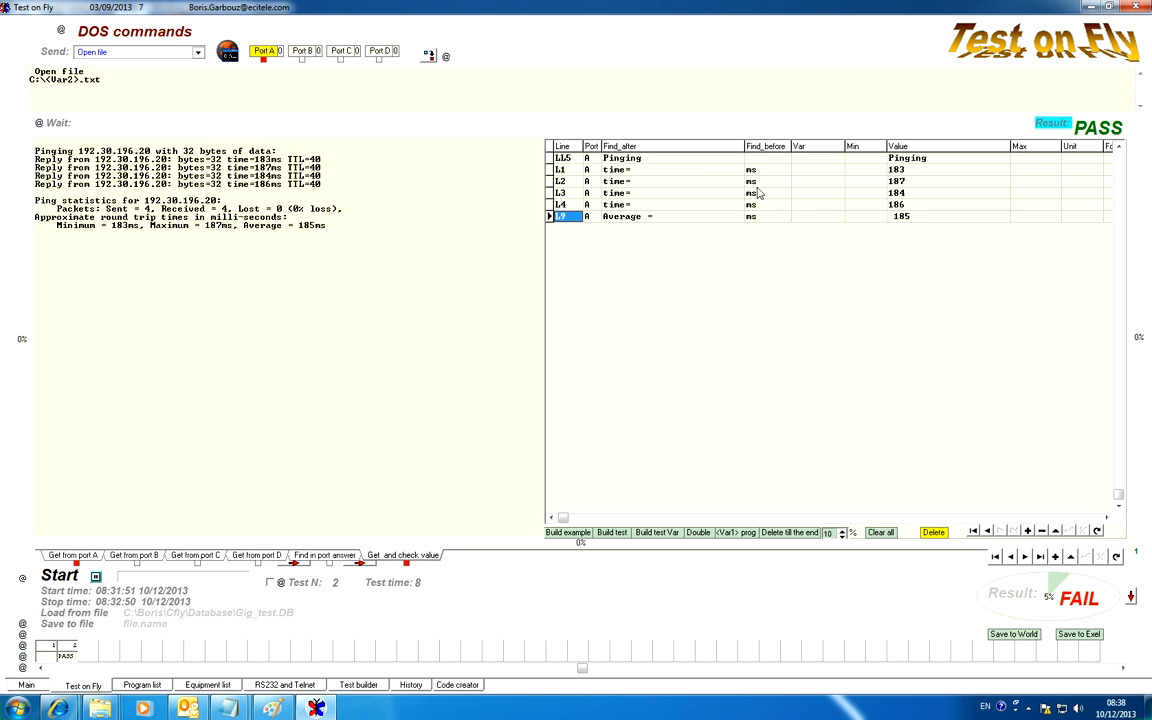
Change the first reply's time to 193 ms and the third's to 194 ms, evaluate the result, and review the extracted values
{"action": "left_click", "coordinate": [262, 159]}
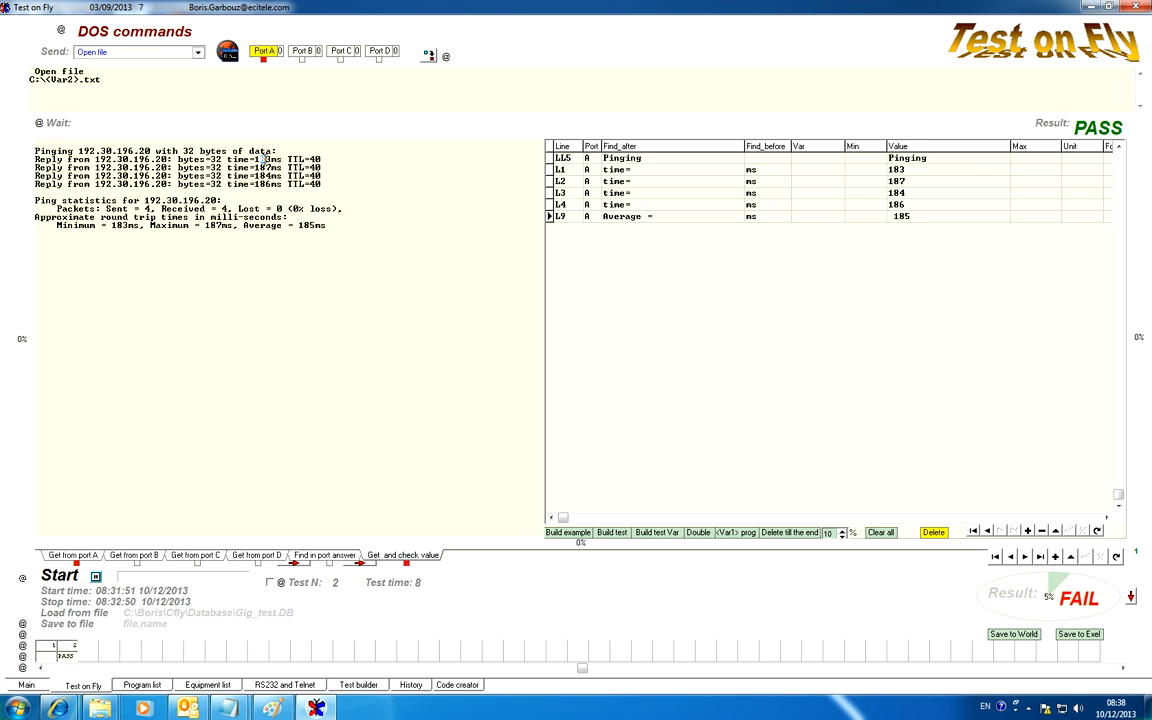
{"action": "left_click", "coordinate": [262, 175]}
{"action": "left_click", "coordinate": [1046, 124]}
{"action": "left_click", "coordinate": [918, 194]}
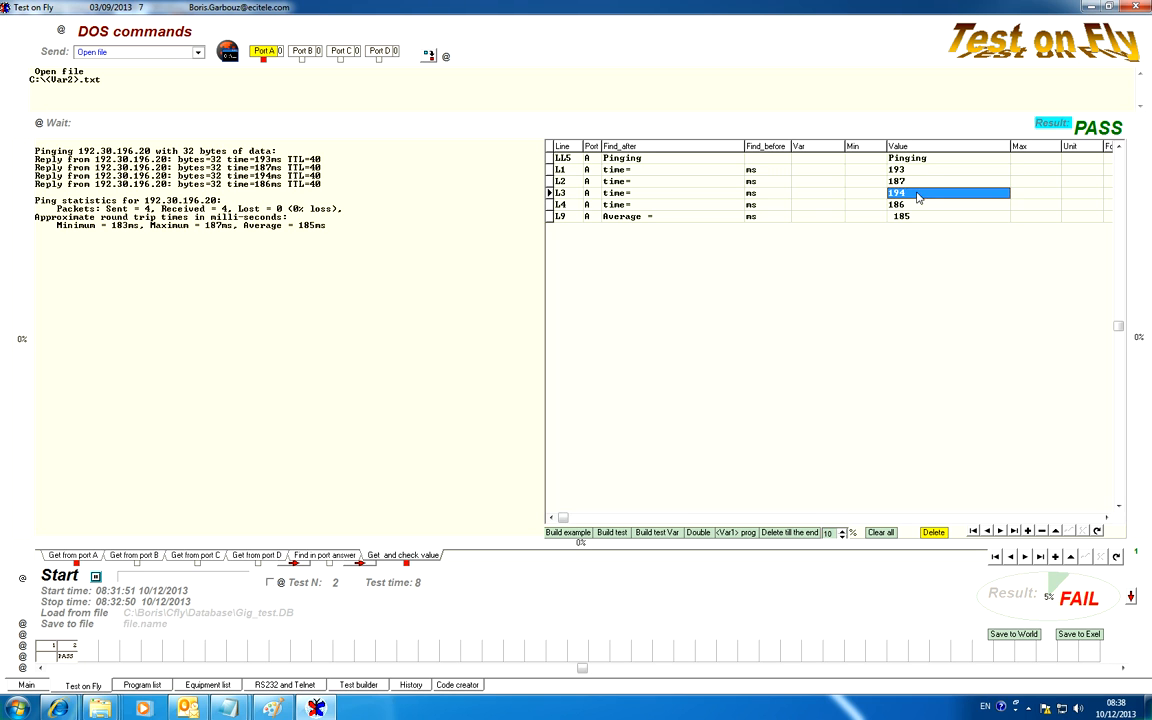
{"action": "left_click", "coordinate": [921, 183]}
Generate Min and Max limits with a 10% tolerance for lines L1 and L2
{"action": "left_click", "coordinate": [925, 172]}
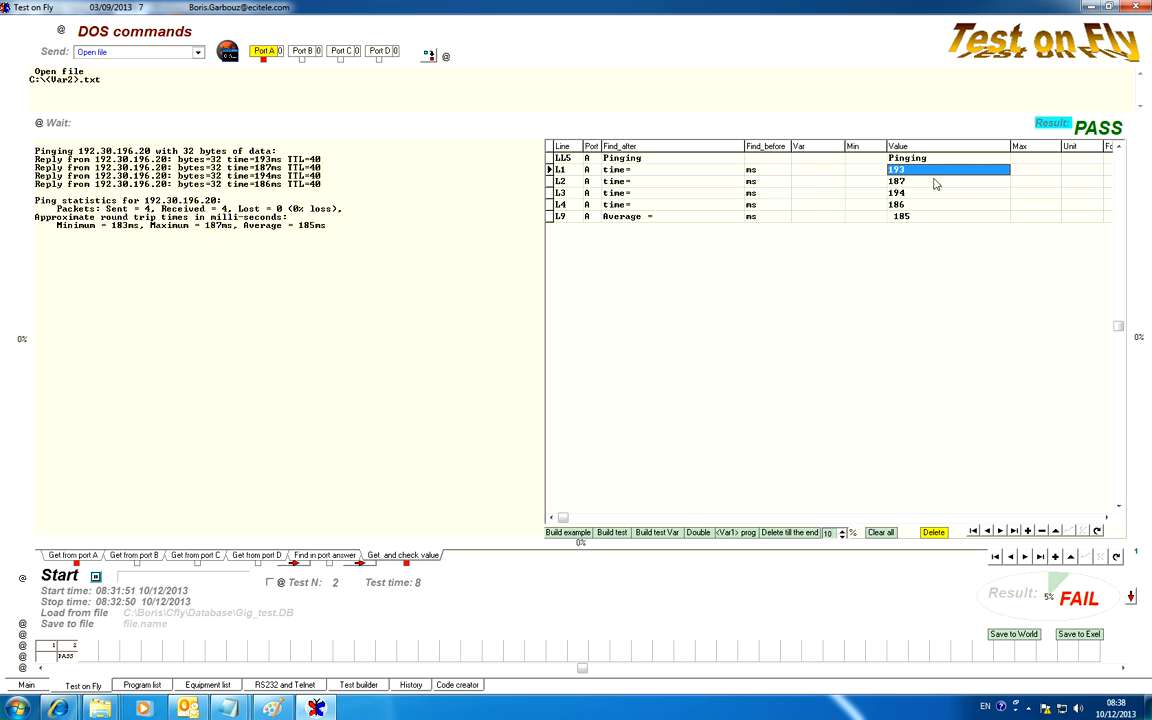
{"action": "left_click", "coordinate": [828, 533]}
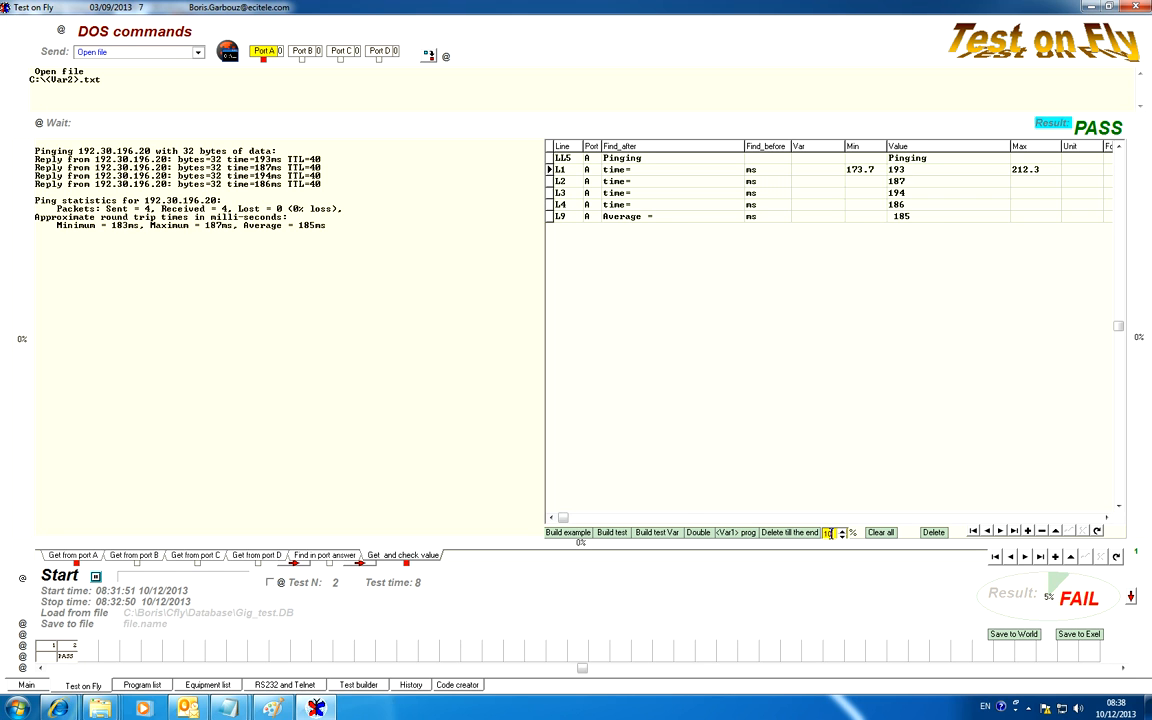
{"action": "left_click", "coordinate": [874, 182]}
{"action": "left_click", "coordinate": [828, 533]}
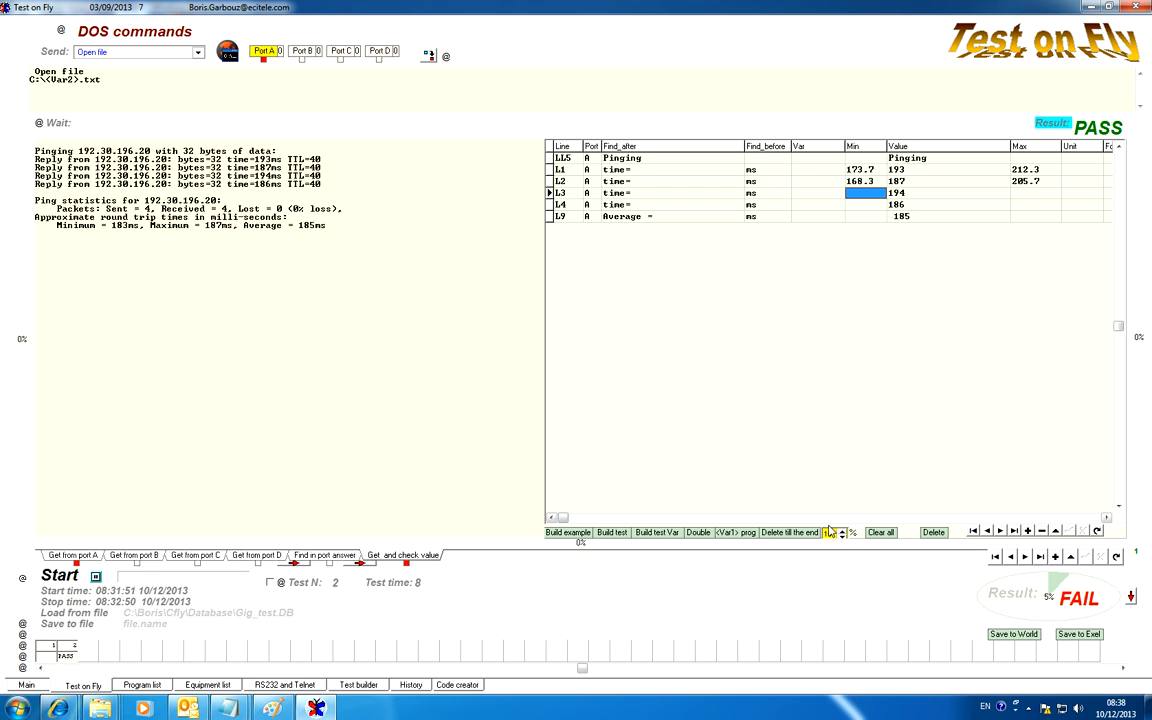
Set the tolerance to 5% and generate Min and Max limits for lines L3 and L4
{"action": "left_click", "coordinate": [842, 536]}
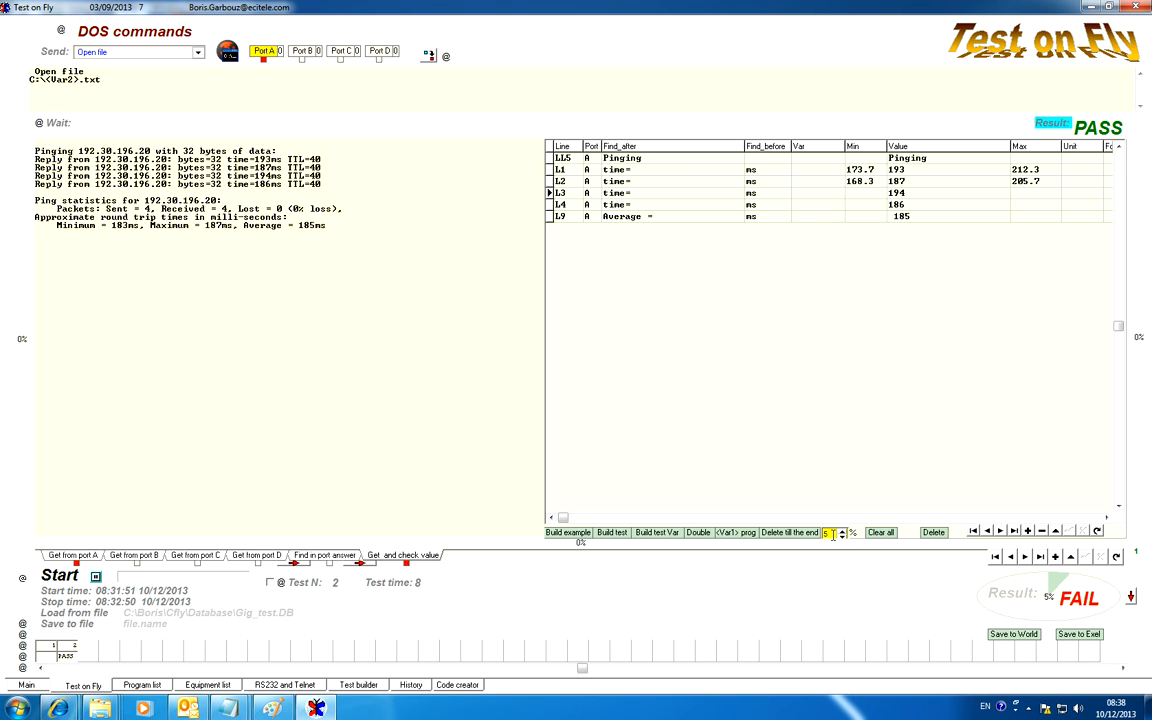
{"action": "left_click", "coordinate": [830, 534]}
{"action": "left_click", "coordinate": [863, 205]}
{"action": "left_click", "coordinate": [828, 535]}
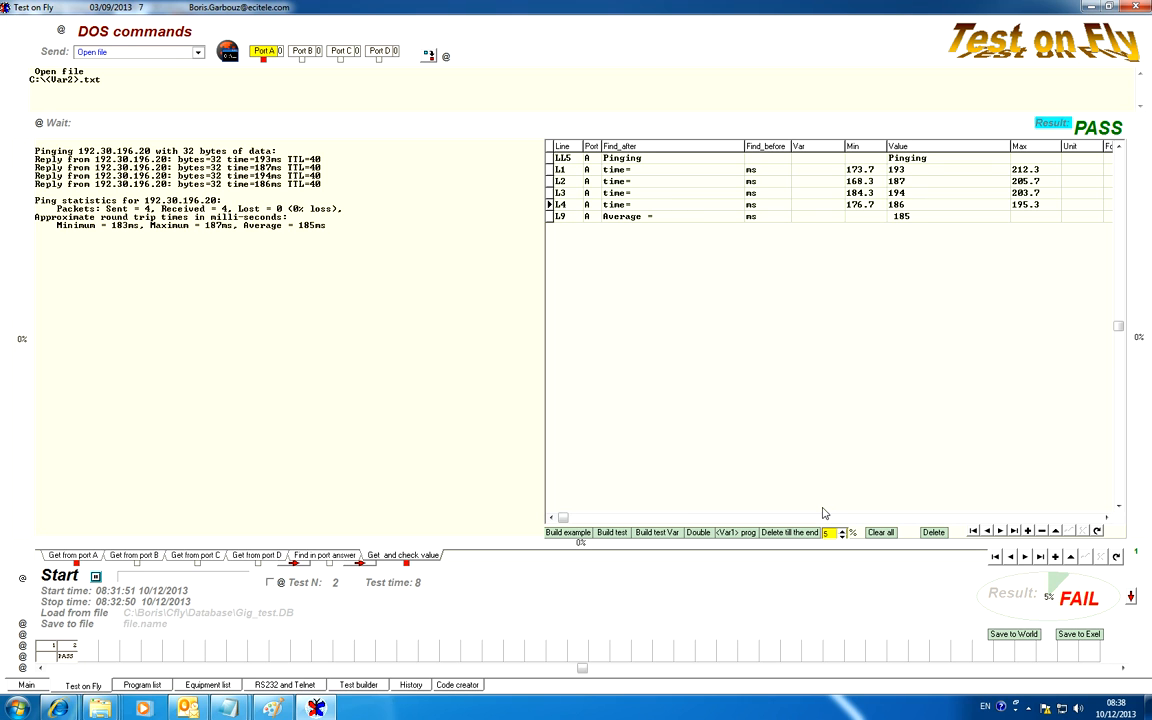
Evaluate the result against the limits and narrow the Value column to reveal the Result column
{"action": "left_click", "coordinate": [1052, 124]}
{"action": "left_click_drag", "start_coordinate": [1009, 144], "coordinate": [941, 144]}
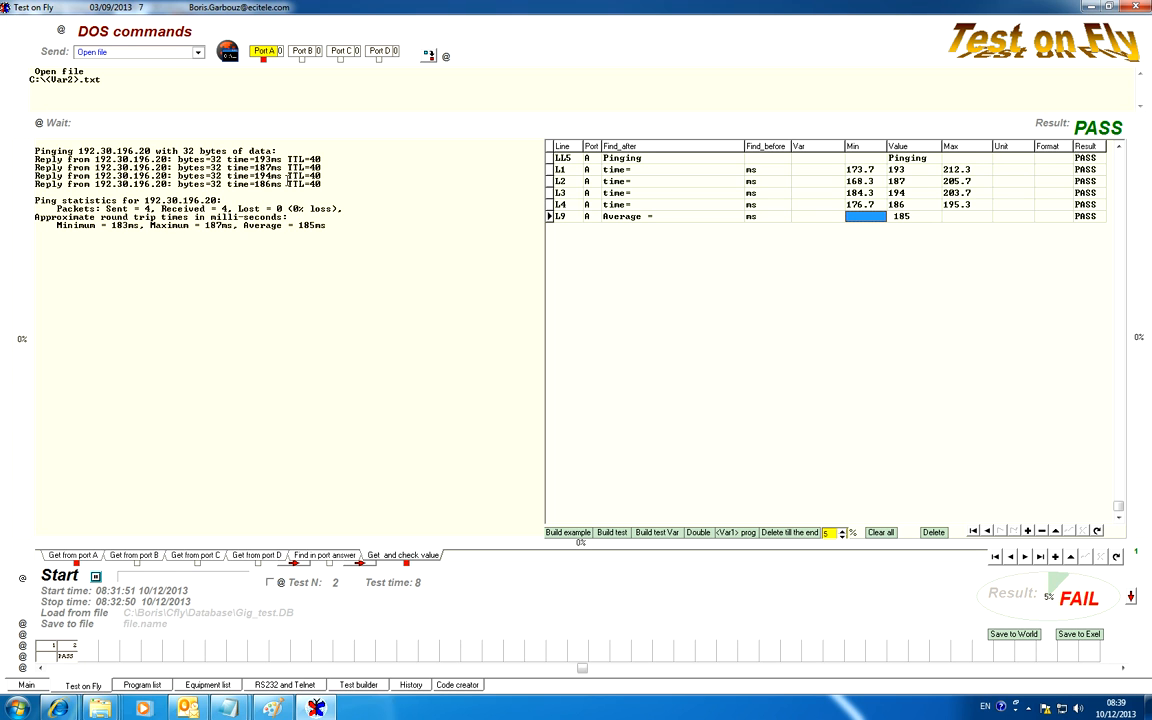
Change the first reply's time to 293 ms and the third's to 294 ms, and re-evaluate the result
{"action": "left_click", "coordinate": [257, 158]}
{"action": "type", "text": "2"}
{"action": "left_click_drag", "start_coordinate": [255, 176], "coordinate": [261, 176]}
{"action": "type", "text": "2"}
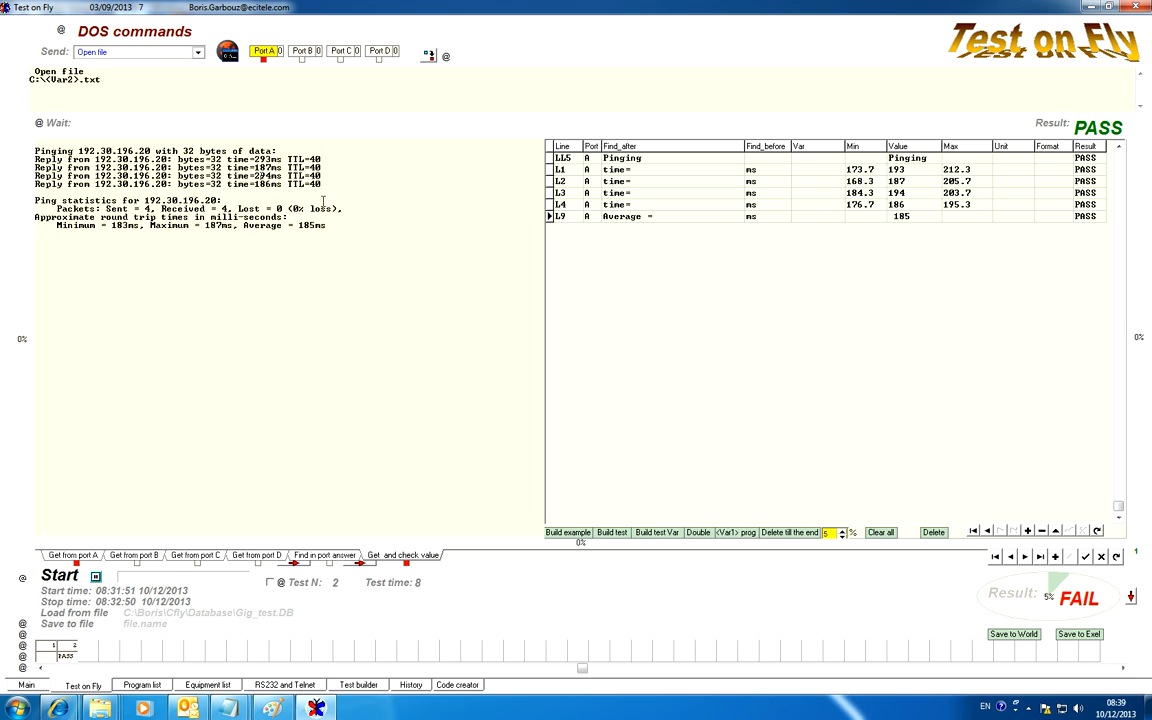
{"action": "left_click", "coordinate": [1053, 127]}
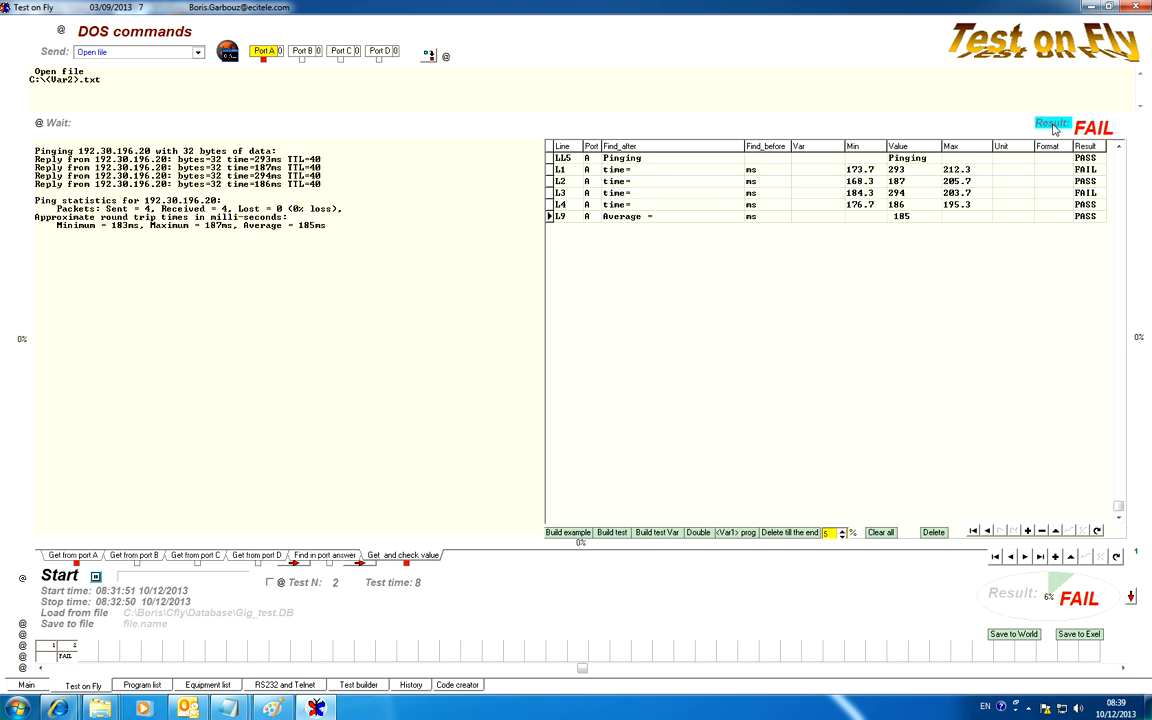
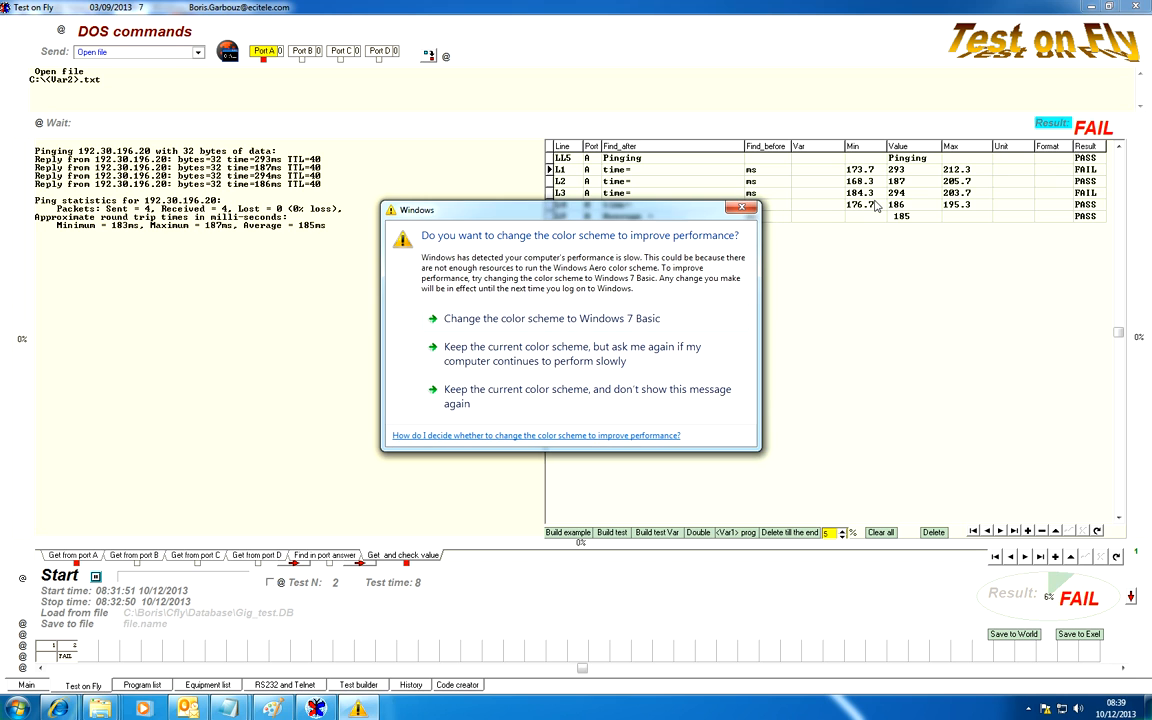
Dismiss the Windows color scheme prompt and assign the variable <fVar4> to line L1
{"action": "left_click", "coordinate": [744, 210]}
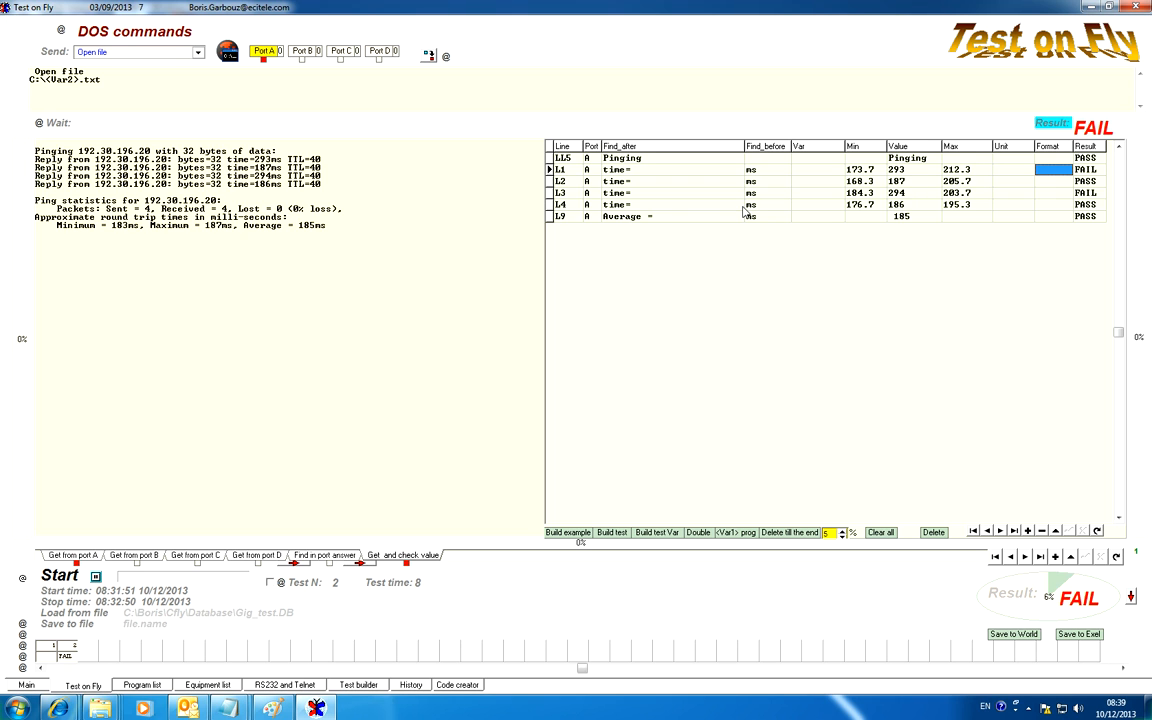
{"action": "left_click", "coordinate": [913, 171]}
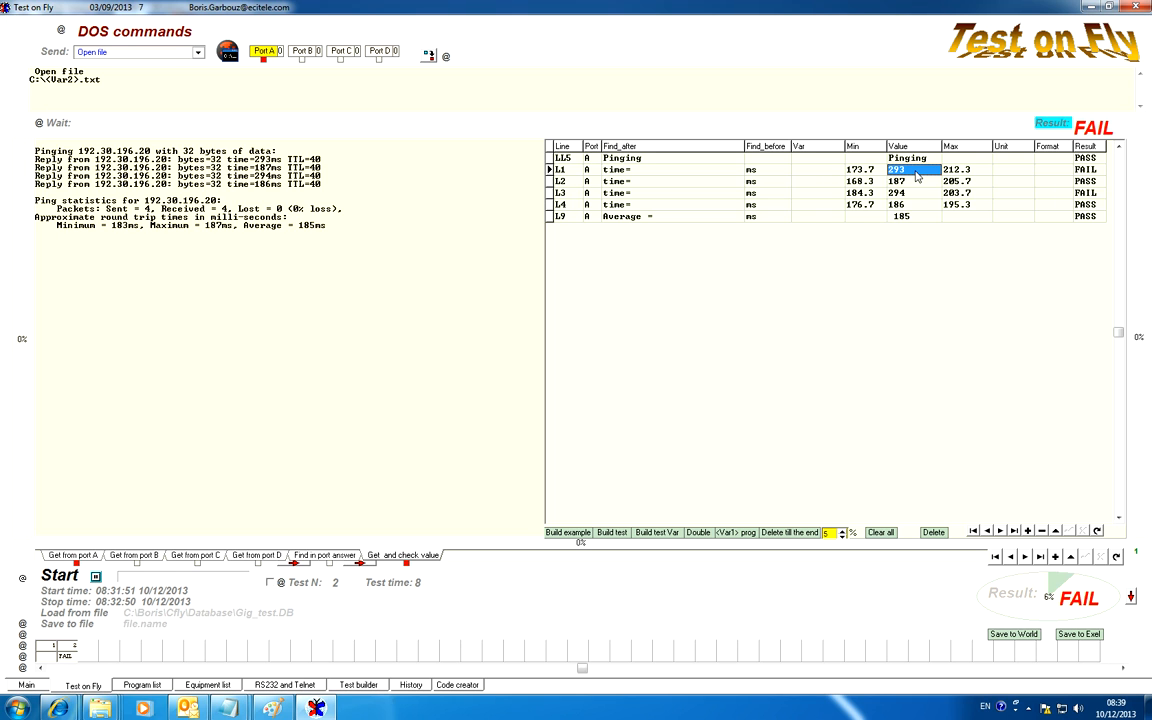
{"action": "left_click", "coordinate": [836, 171]}
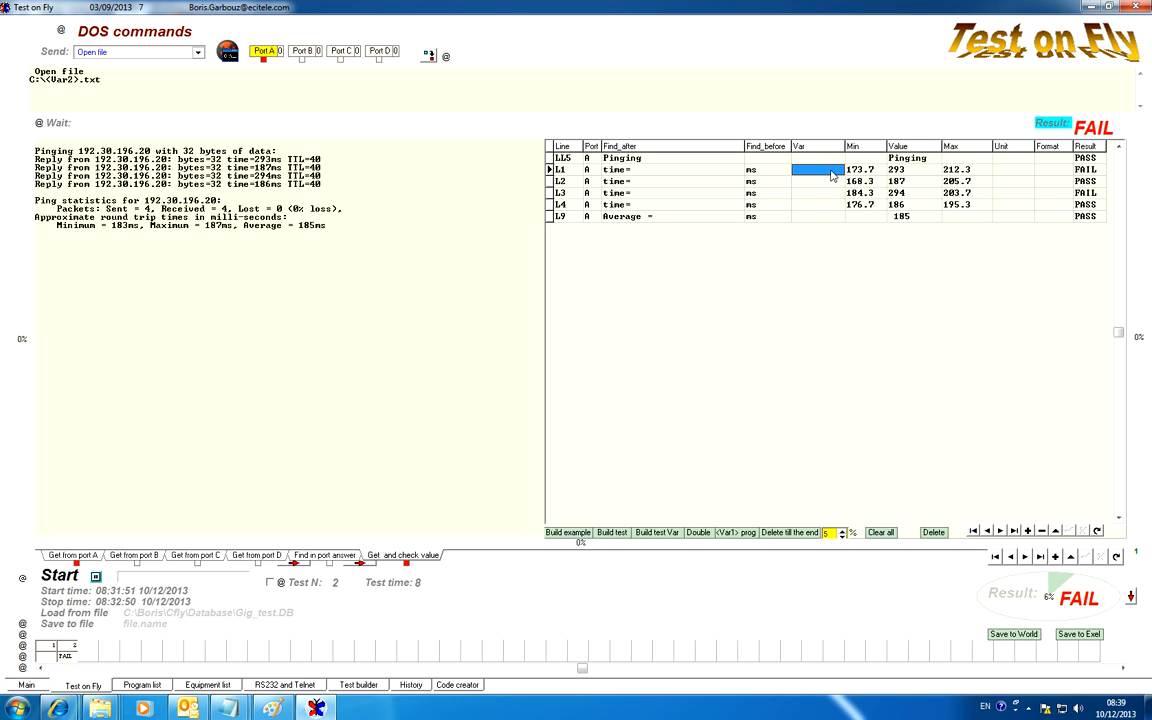
{"action": "left_click", "coordinate": [837, 172]}
{"action": "left_click", "coordinate": [838, 171]}
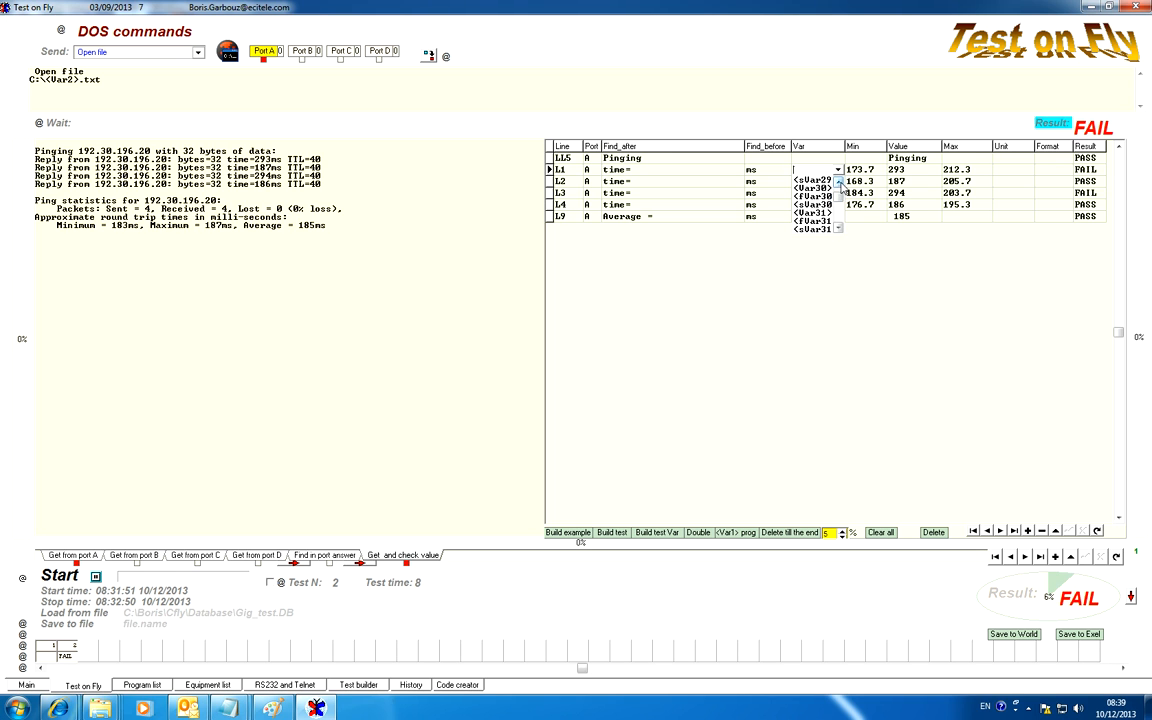
{"action": "left_click", "coordinate": [838, 171]}
{"action": "left_click", "coordinate": [838, 171]}
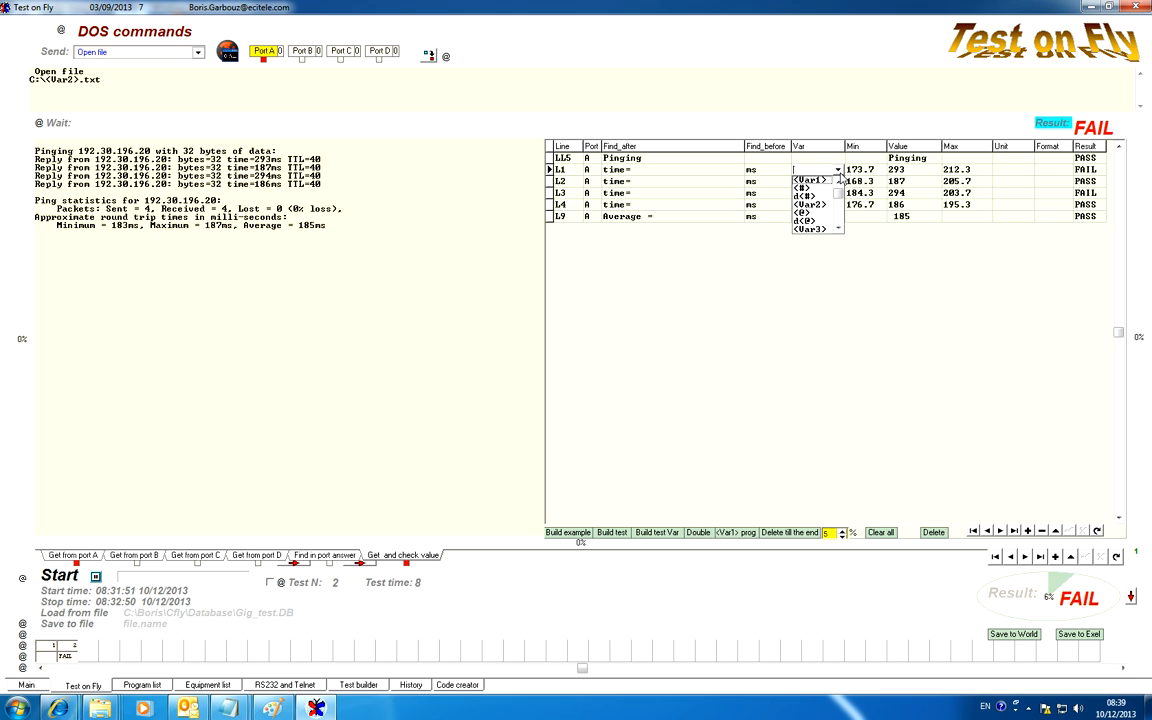
{"action": "left_click", "coordinate": [839, 228]}
{"action": "left_click", "coordinate": [839, 230]}
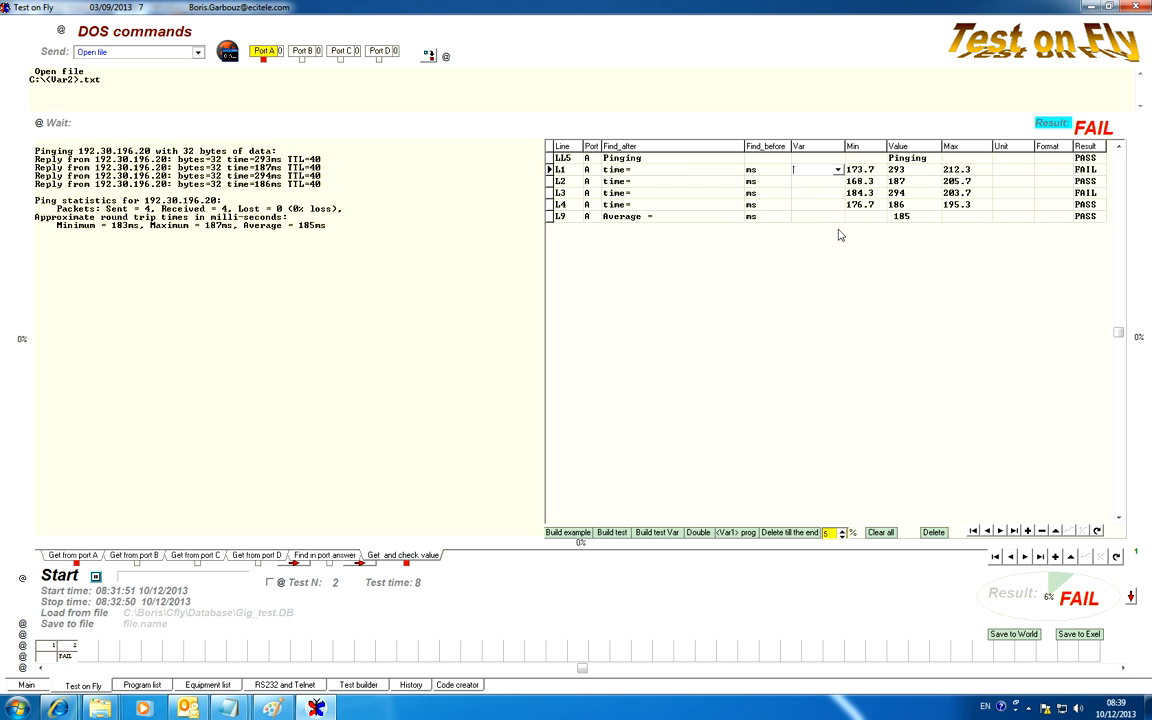
{"action": "left_click", "coordinate": [838, 170]}
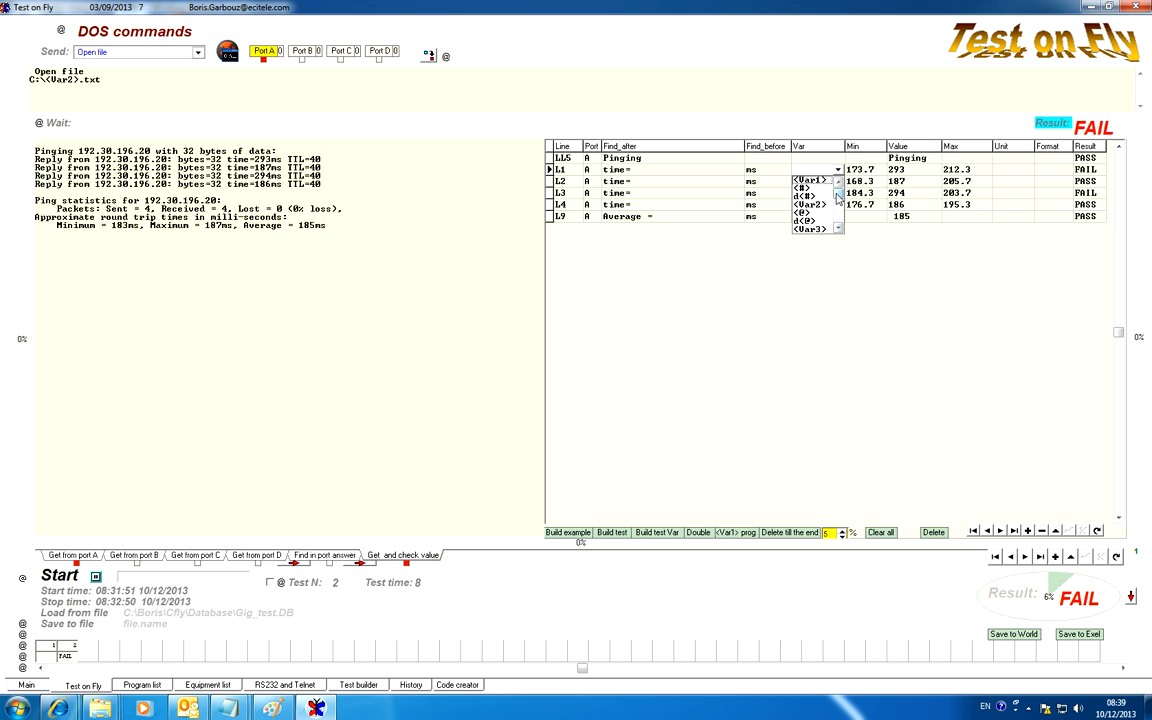
{"action": "left_click", "coordinate": [839, 198]}
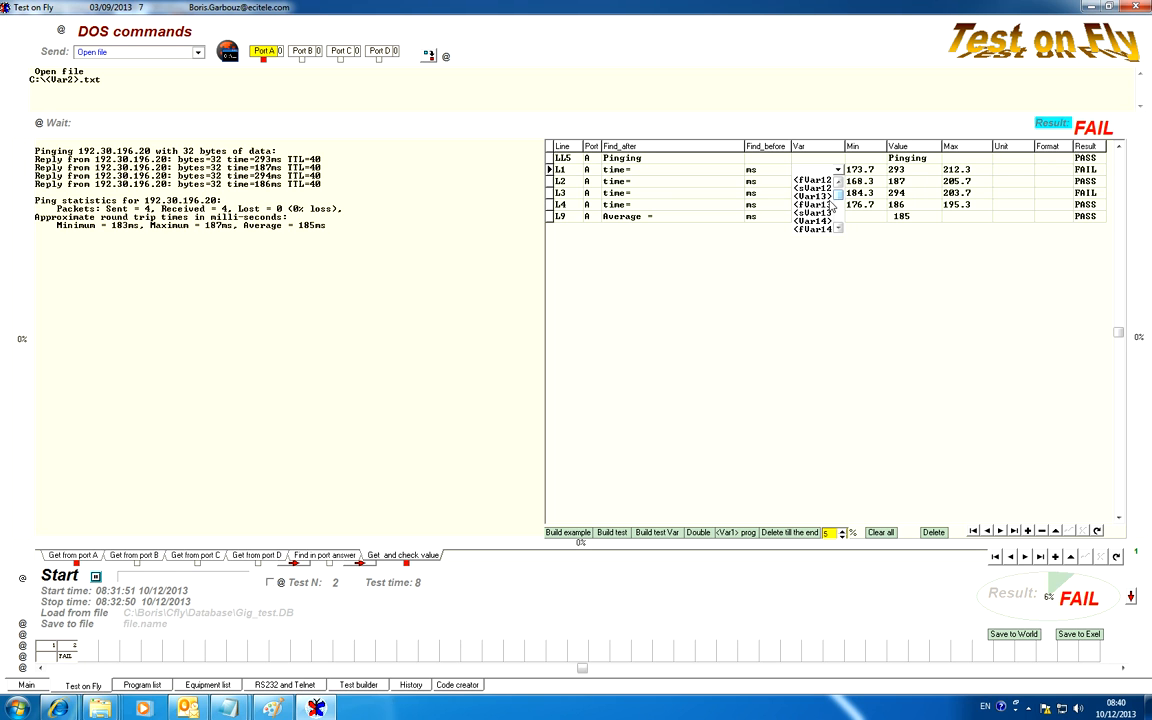
{"action": "left_click", "coordinate": [829, 182]}
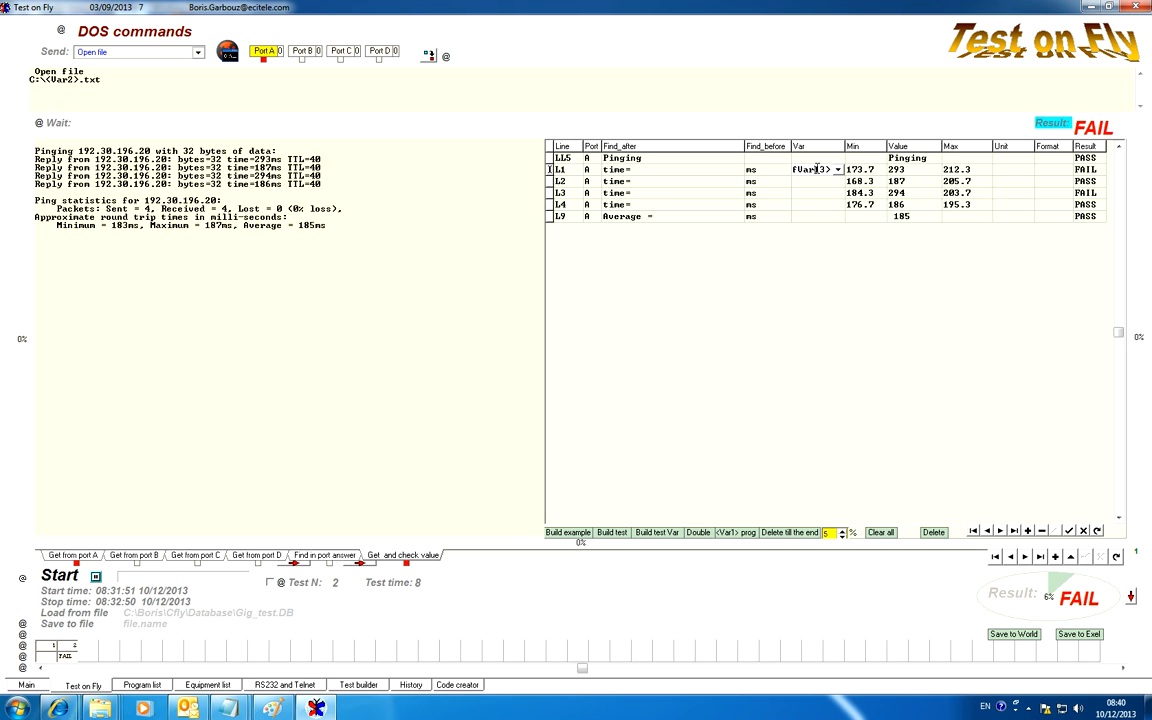
{"action": "left_click_drag", "start_coordinate": [816, 170], "coordinate": [825, 170]}
{"action": "type", "text": "4"}
Widen the Var column and copy <fVar4> from line L1 to lines L2, L3 and L4
{"action": "left_click_drag", "start_coordinate": [792, 146], "coordinate": [854, 146]}
{"action": "left_click", "coordinate": [911, 172]}
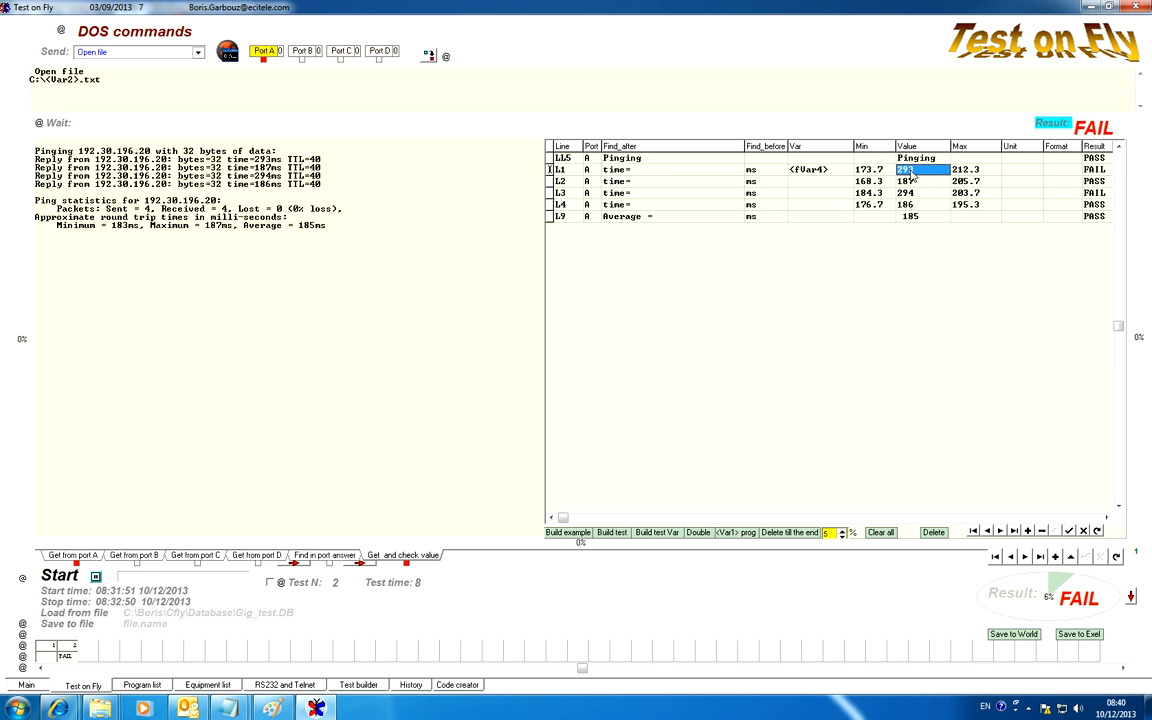
{"action": "left_click", "coordinate": [811, 172]}
{"action": "key", "text": "ctrl+c"}
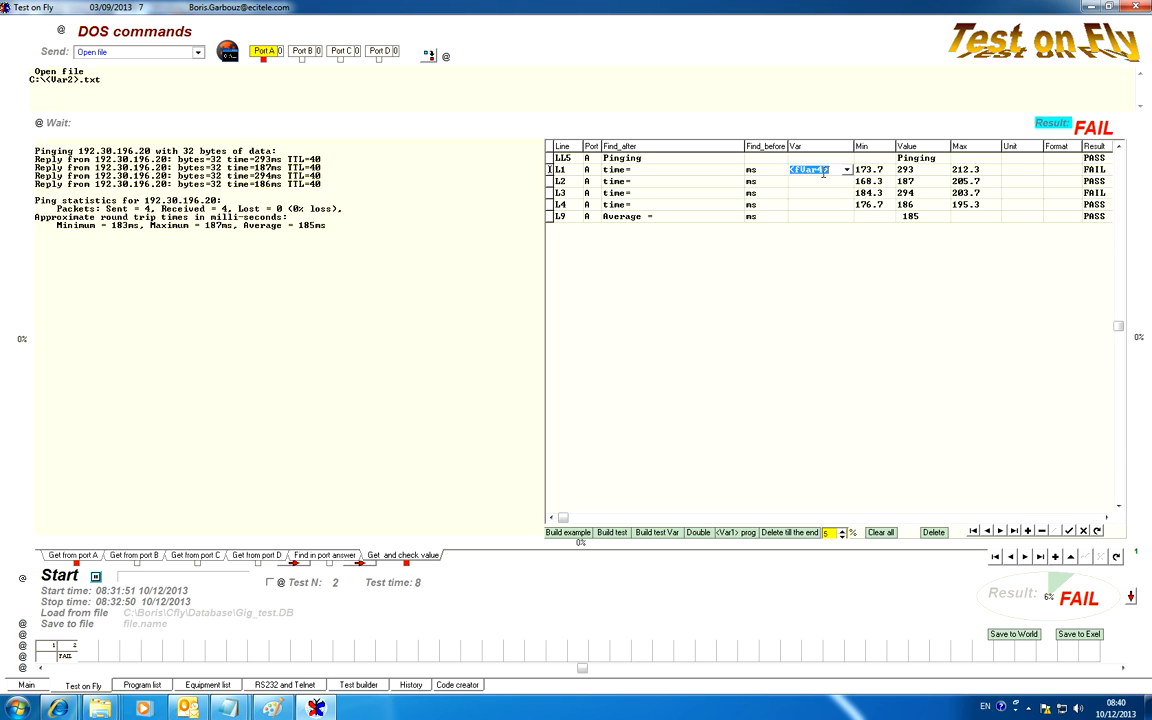
{"action": "double_click", "coordinate": [816, 183]}
{"action": "key", "text": "ctrl+v"}
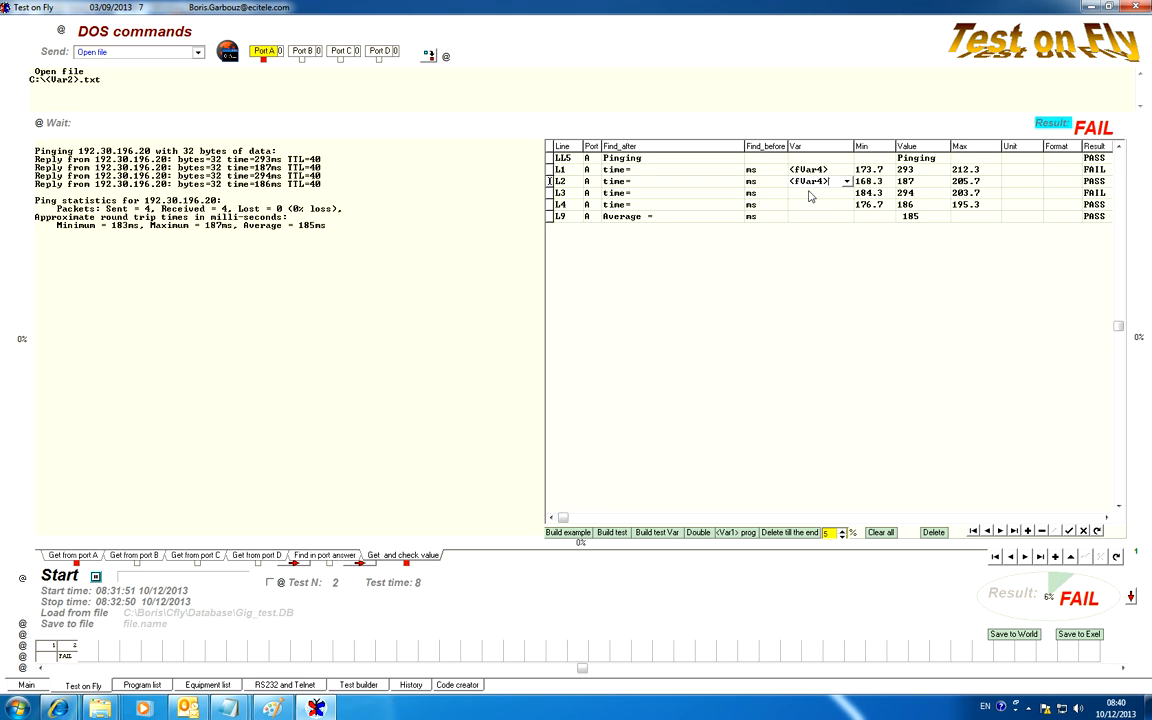
{"action": "double_click", "coordinate": [811, 195]}
{"action": "key", "text": "ctrl+v"}
{"action": "double_click", "coordinate": [811, 204]}
{"action": "key", "text": "ctrl+v"}
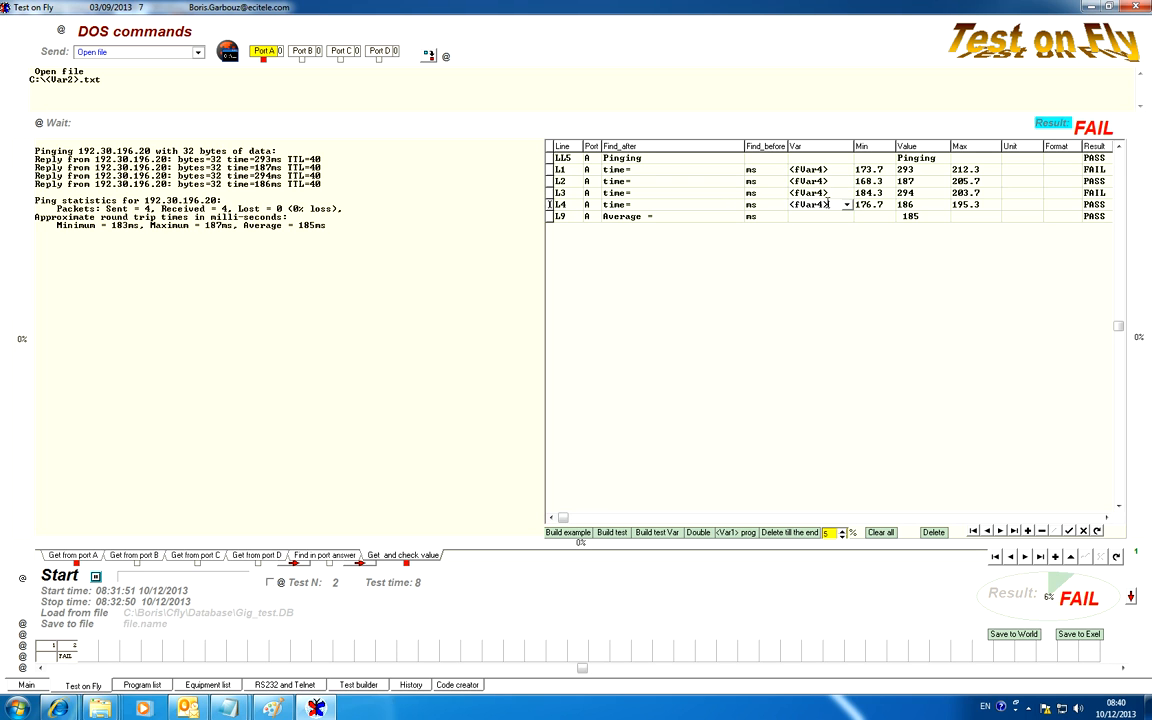
Change the variables of lines L2, L3 and L4 to <fVar5>, <fVar6> and <fVar7>
{"action": "left_click", "coordinate": [824, 194]}
{"action": "left_click", "coordinate": [823, 183]}
{"action": "left_click", "coordinate": [823, 185]}
{"action": "left_click", "coordinate": [822, 181]}
{"action": "type", "text": "5"}
{"action": "left_click", "coordinate": [823, 194]}
{"action": "left_click", "coordinate": [823, 194]}
{"action": "left_click_drag", "start_coordinate": [825, 193], "coordinate": [821, 205]}
{"action": "type", "text": "6"}
{"action": "left_click", "coordinate": [823, 205]}
{"action": "left_click", "coordinate": [823, 205]}
{"action": "type", "text": "7"}
Copy line L4's variable to the Average line L9, change it to <fVar8>, and save the entry
{"action": "left_click", "coordinate": [825, 216]}
{"action": "left_click", "coordinate": [823, 206]}
{"action": "left_click", "coordinate": [823, 206]}
{"action": "key", "text": "ctrl+c"}
{"action": "left_click", "coordinate": [826, 216]}
{"action": "left_click", "coordinate": [826, 216]}
{"action": "key", "text": "ctrl+v"}
{"action": "left_click_drag", "start_coordinate": [826, 216], "coordinate": [821, 216]}
{"action": "type", "text": "8"}
{"action": "key", "text": "Up"}
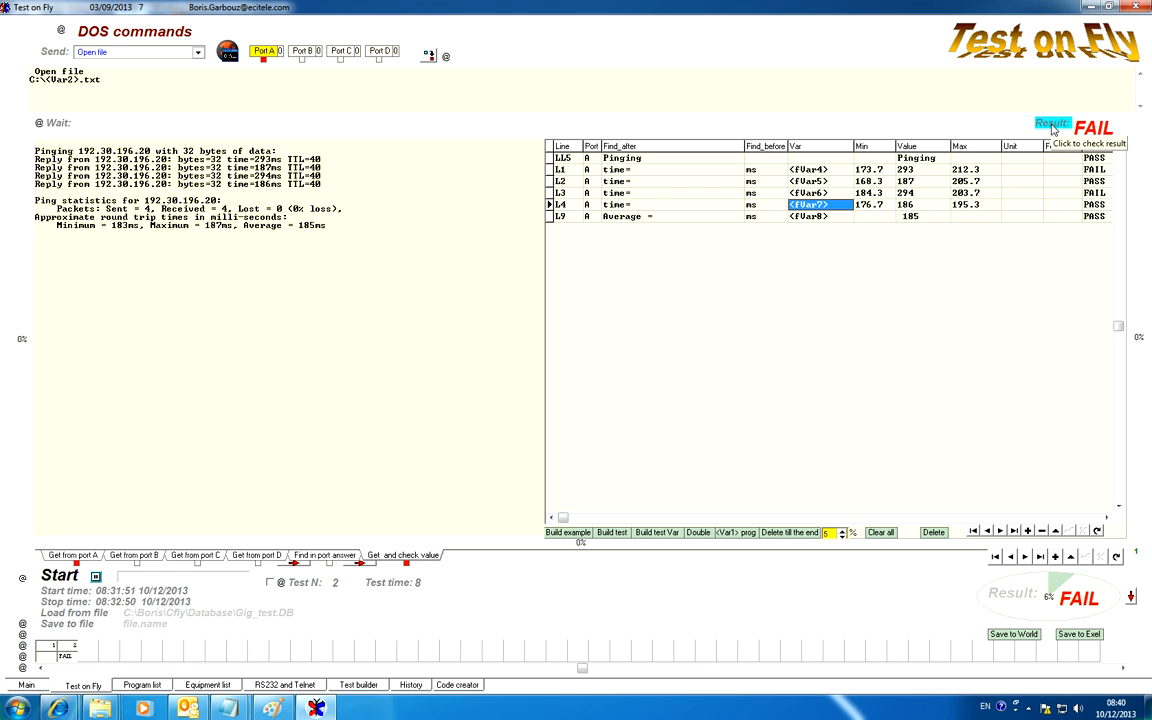
{"action": "key", "text": "Down"}
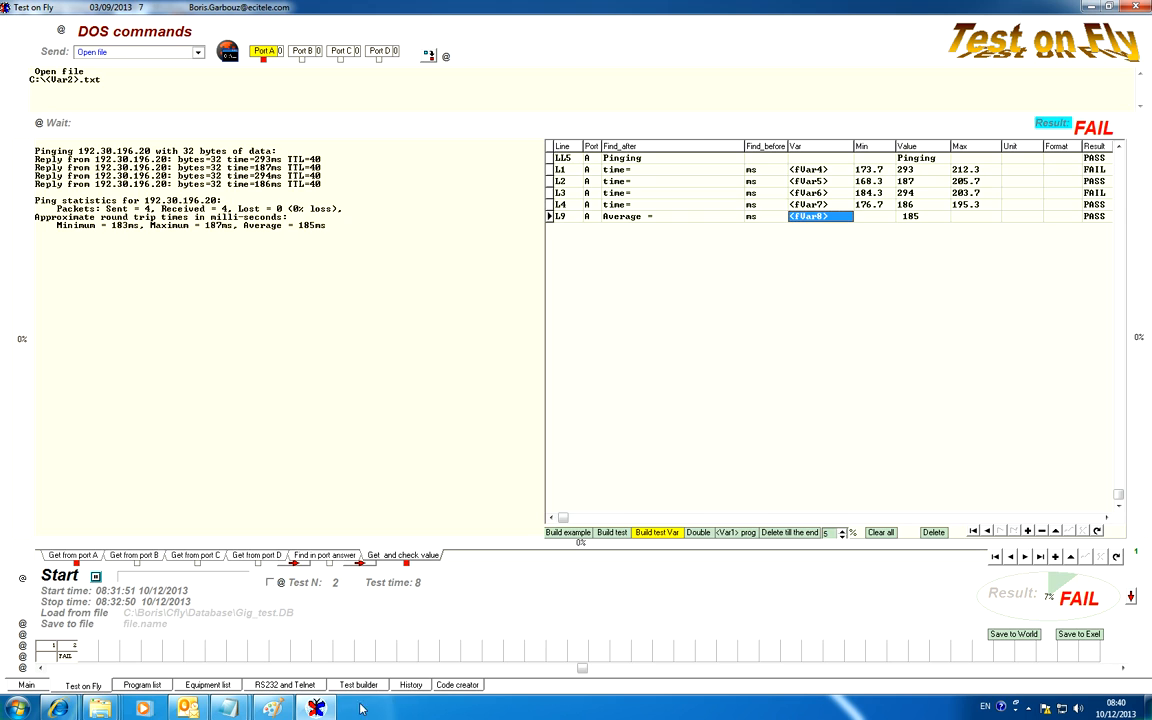
Examine the stored values of variables 4 to 8 in Test builder's variable table, then return to the test page
{"action": "left_click", "coordinate": [358, 684]}
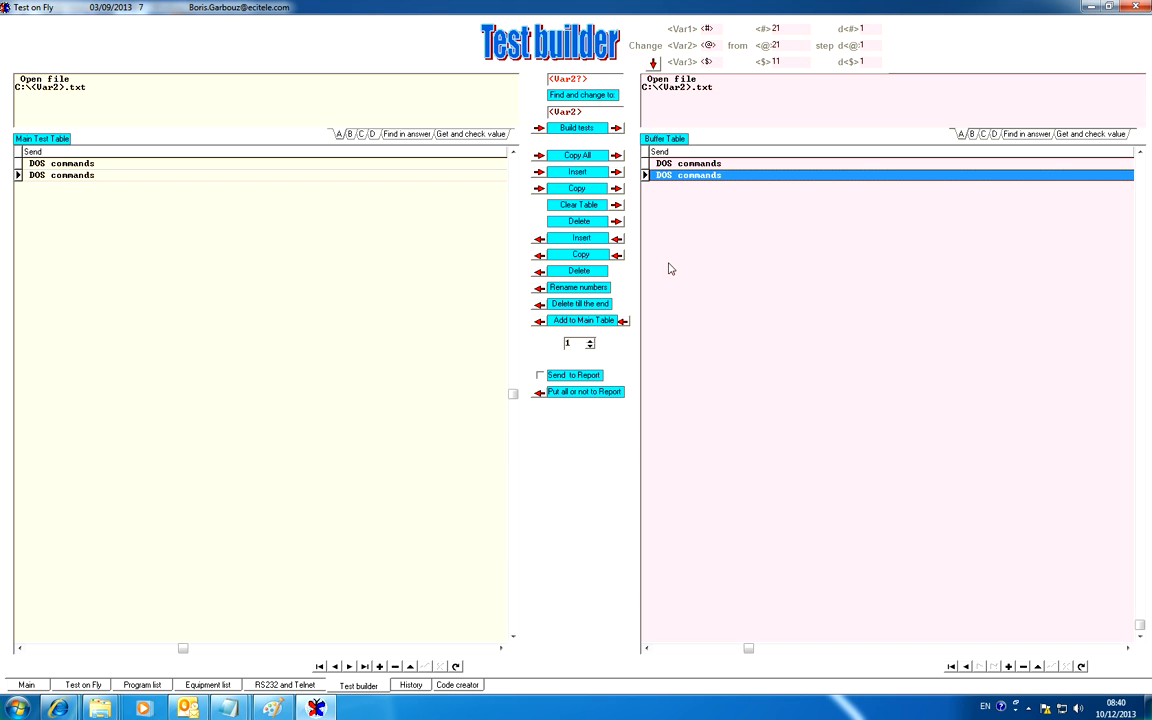
{"action": "left_click", "coordinate": [653, 65]}
{"action": "left_click", "coordinate": [924, 98]}
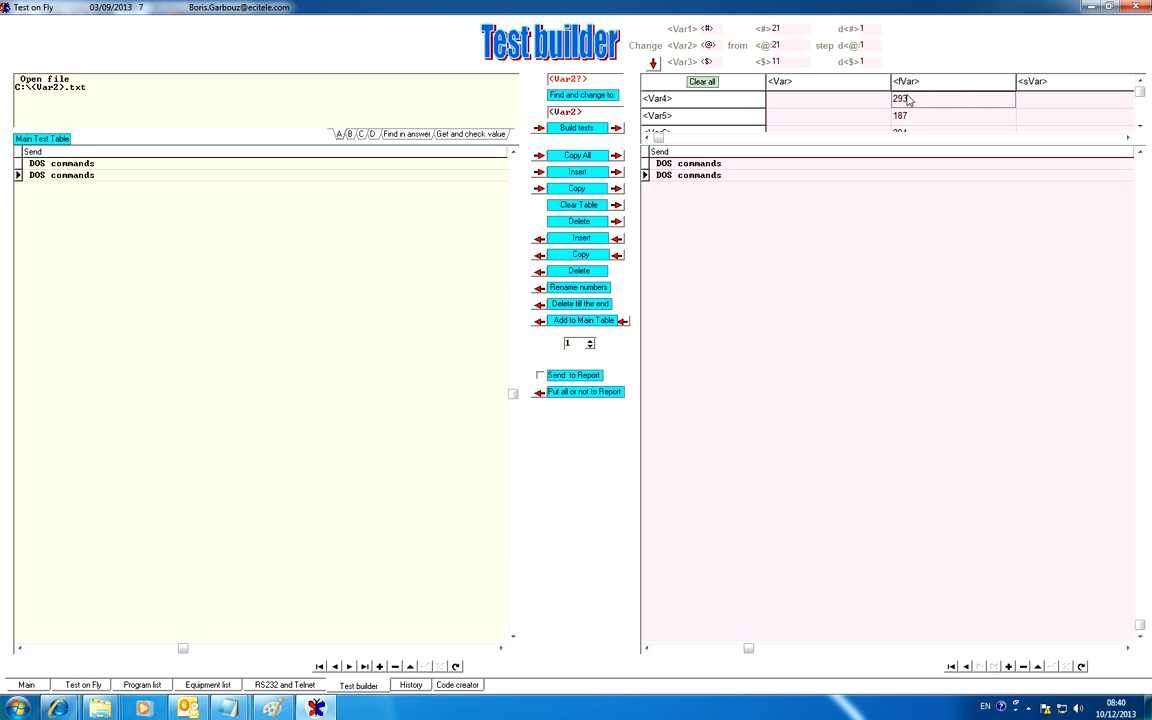
{"action": "left_click", "coordinate": [917, 113]}
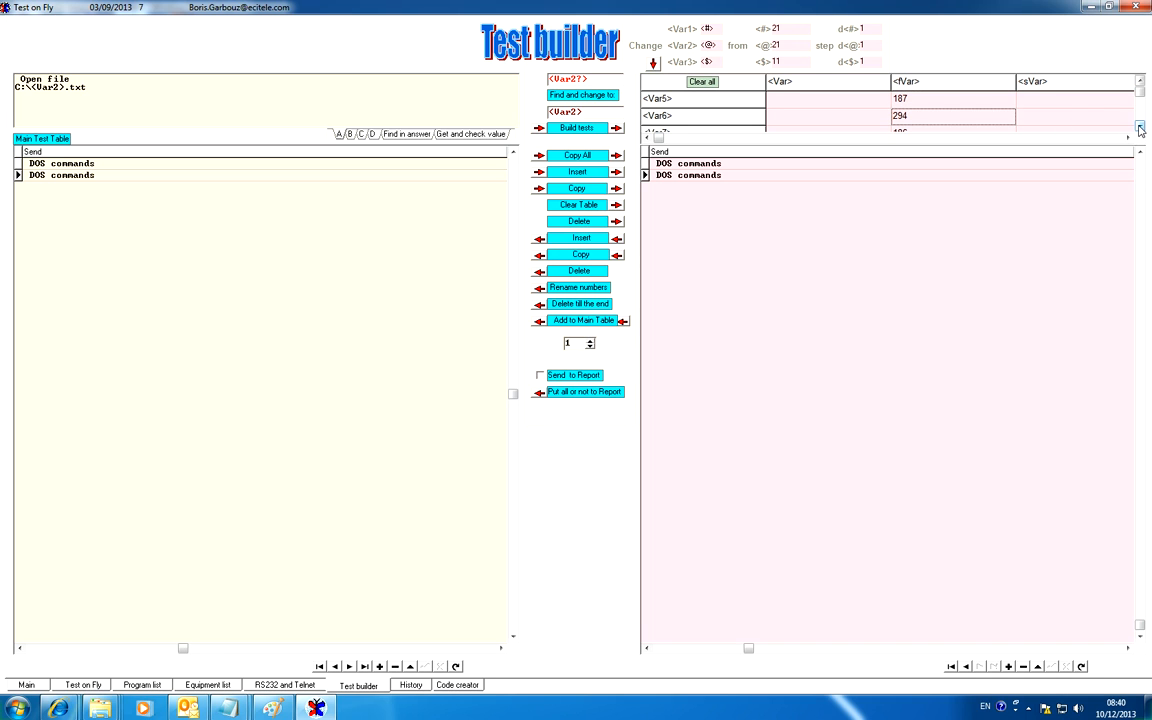
{"action": "left_click", "coordinate": [1140, 126]}
{"action": "left_click", "coordinate": [1140, 126]}
{"action": "left_click", "coordinate": [967, 116]}
{"action": "left_click", "coordinate": [963, 105]}
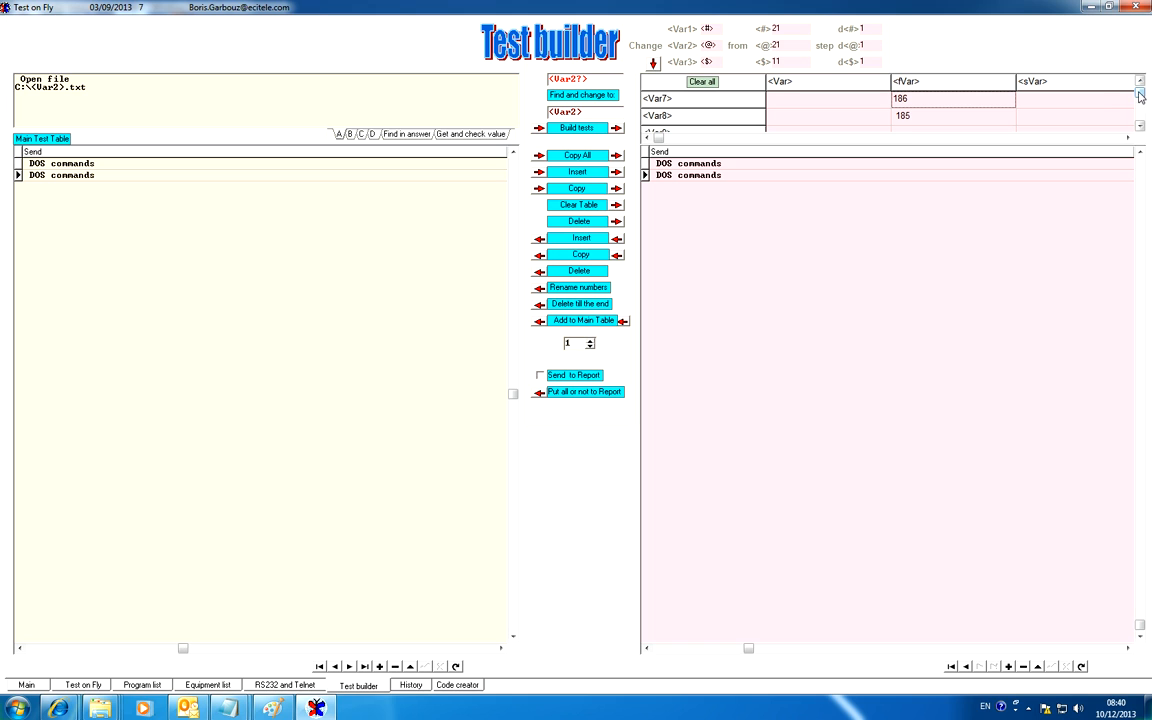
{"action": "left_click_drag", "start_coordinate": [1138, 92], "coordinate": [1138, 90]}
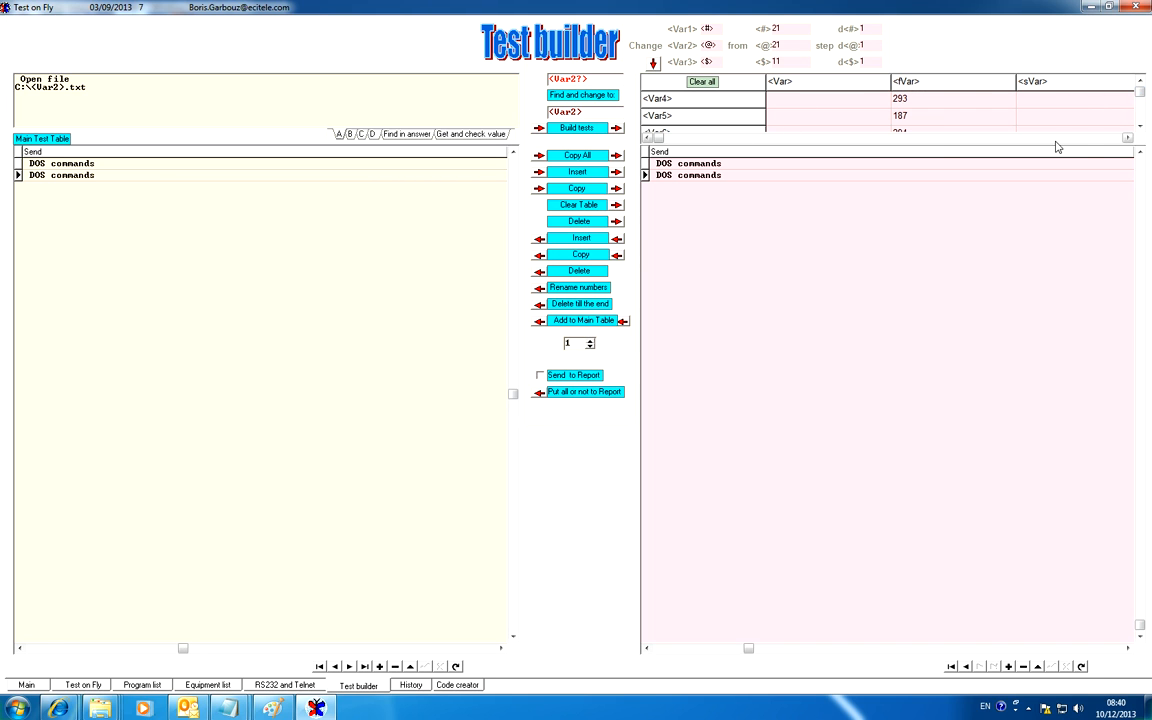
{"action": "left_click", "coordinate": [1139, 126]}
{"action": "left_click", "coordinate": [1139, 127]}
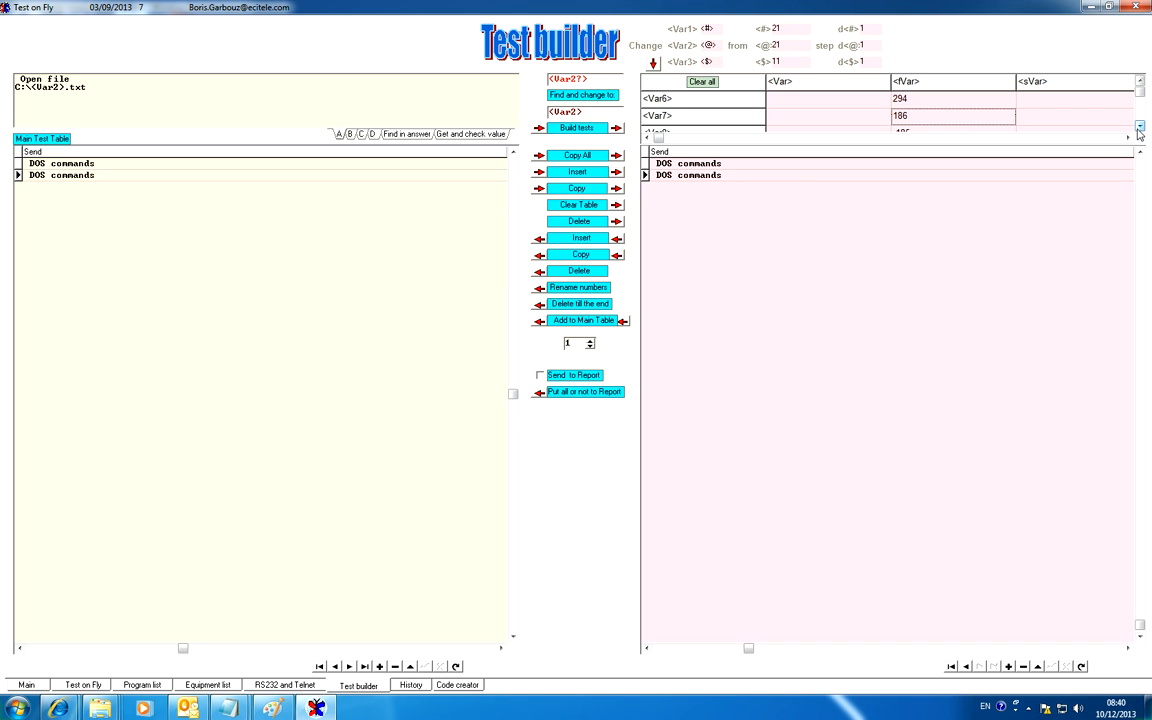
{"action": "left_click", "coordinate": [1139, 127]}
{"action": "left_click", "coordinate": [88, 684]}
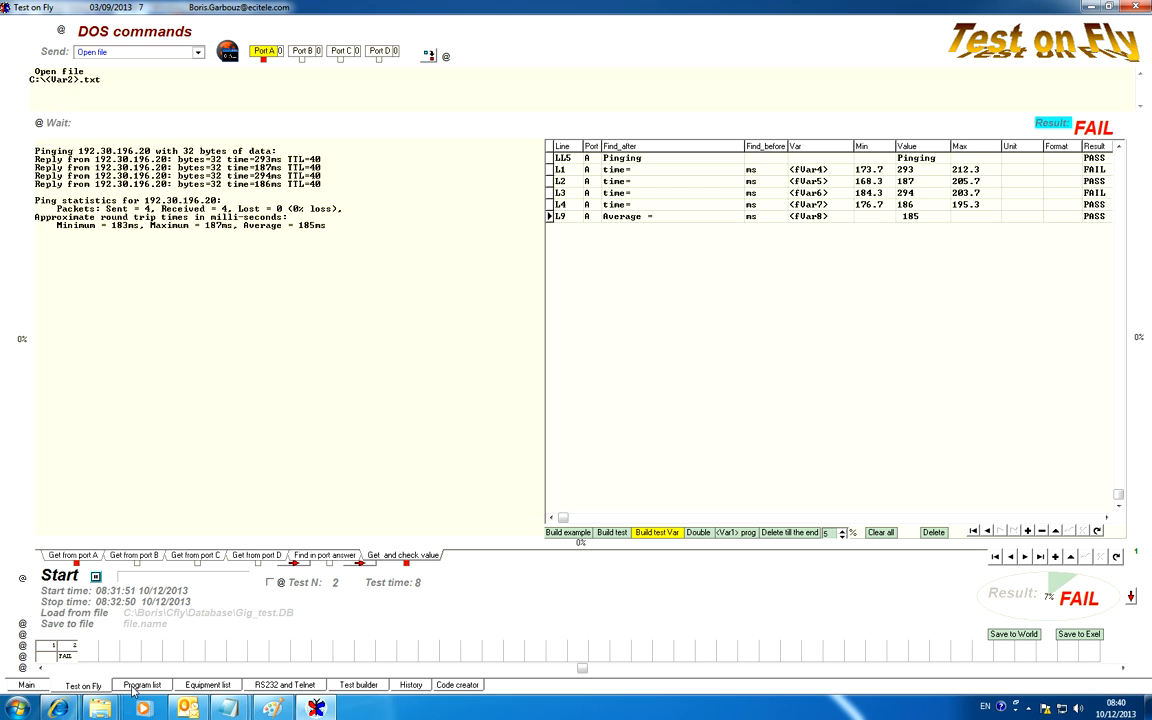
Add a third test after test 2 and clear all of its value-check lines
{"action": "double_click", "coordinate": [453, 103]}
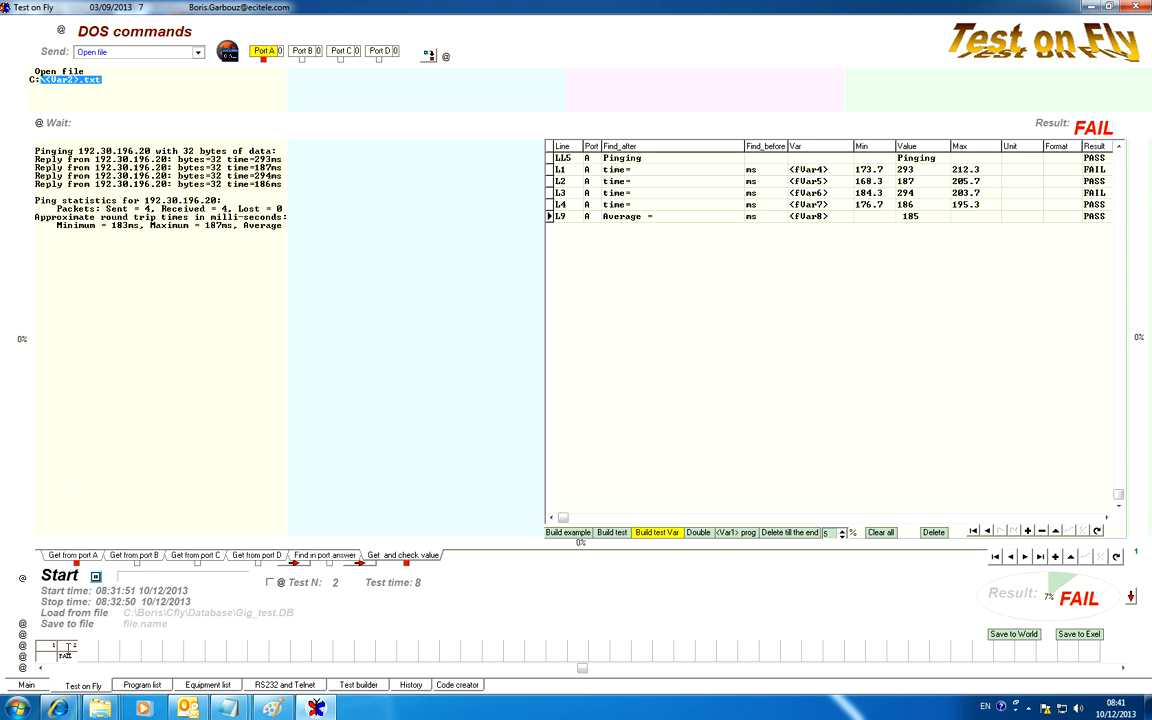
{"action": "left_click", "coordinate": [68, 647]}
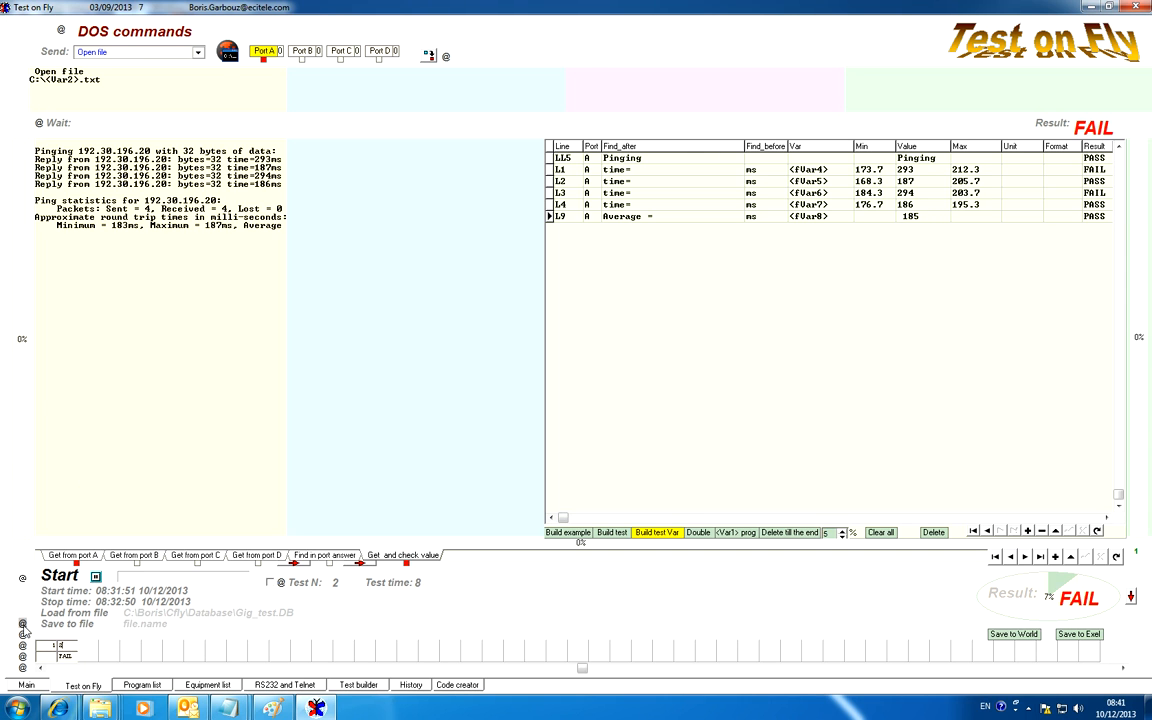
{"action": "left_click", "coordinate": [22, 645]}
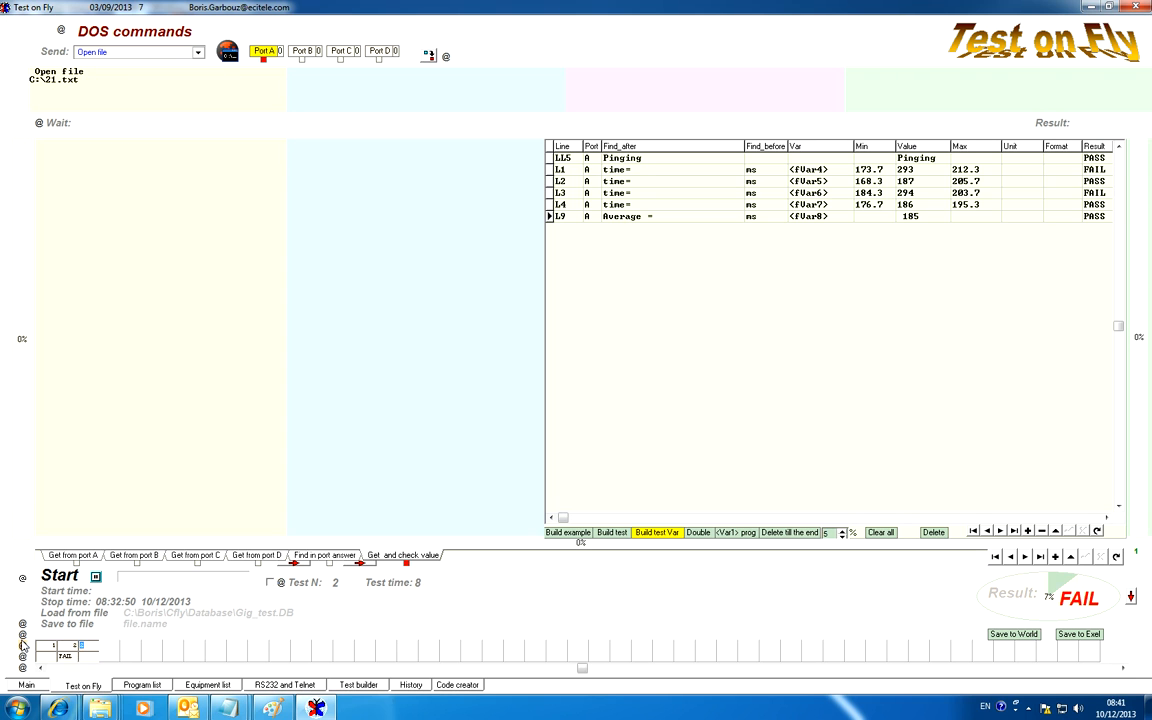
{"action": "left_click", "coordinate": [22, 645]}
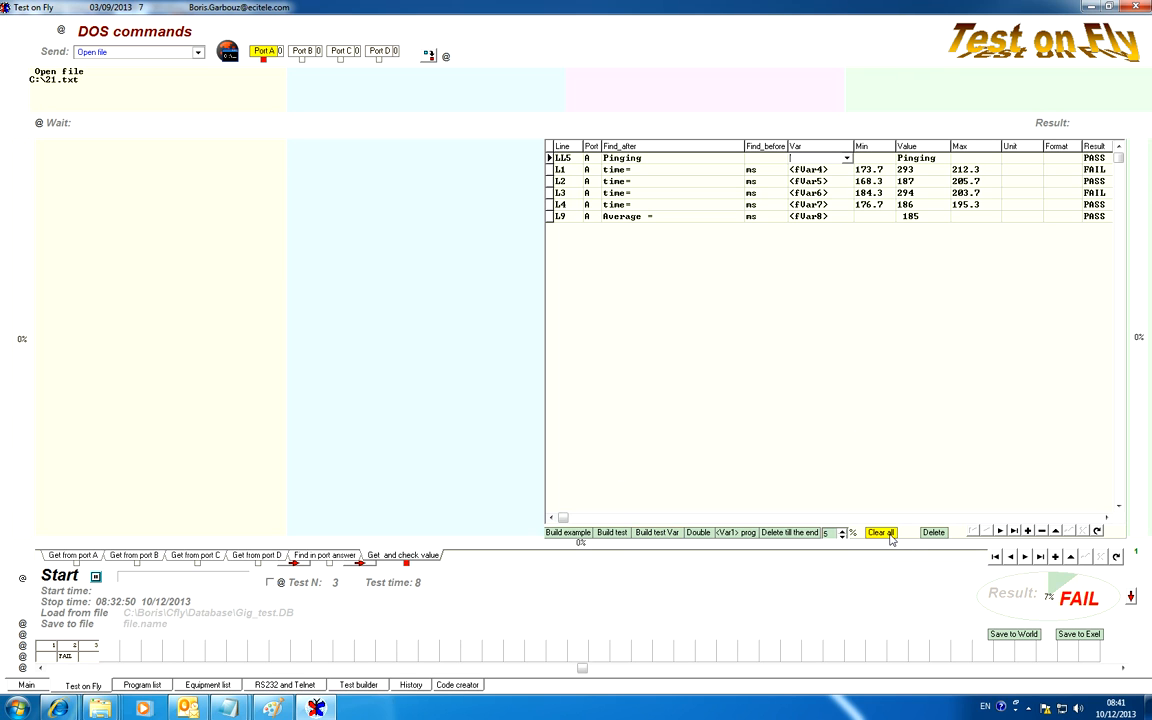
{"action": "left_click", "coordinate": [882, 533]}
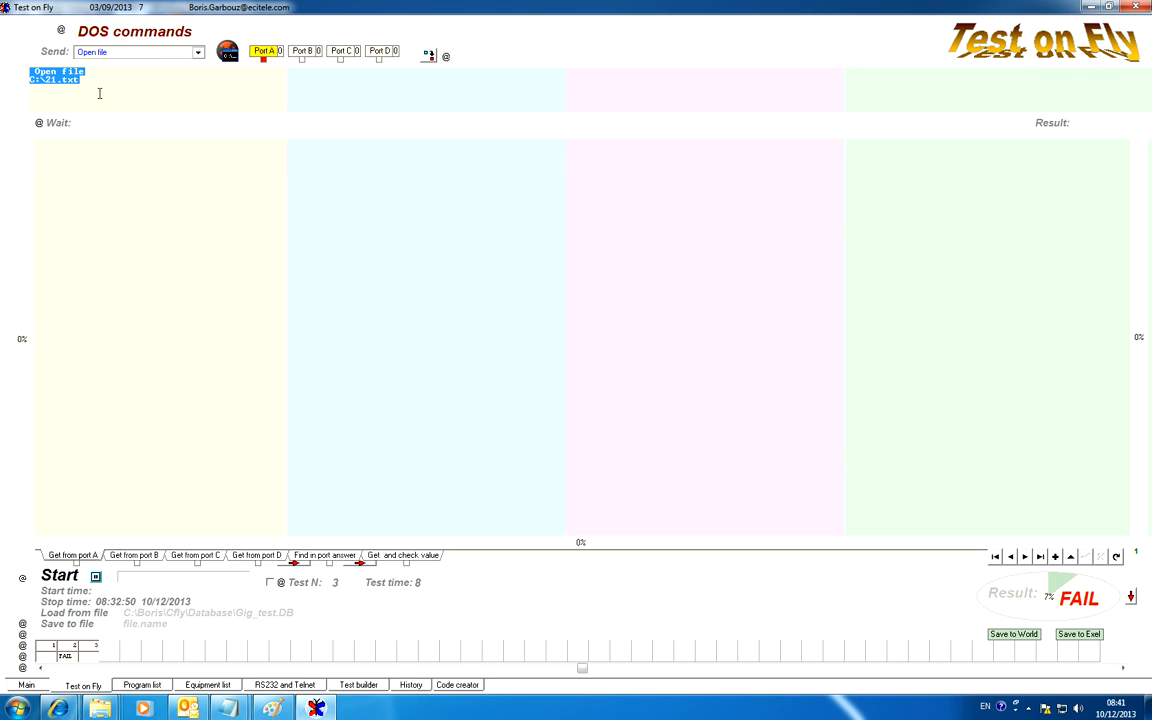
Load the Calculate command template into the send fields of all four ports
{"action": "left_click", "coordinate": [198, 54]}
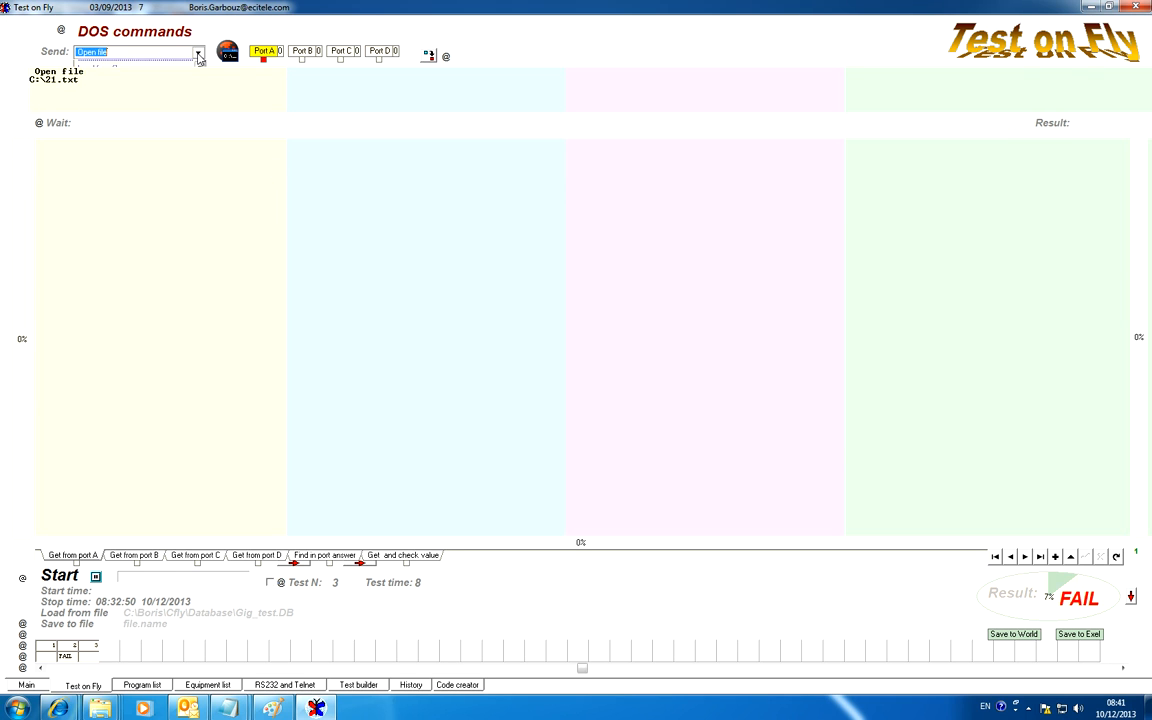
{"action": "left_click_drag", "start_coordinate": [199, 98], "coordinate": [199, 112]}
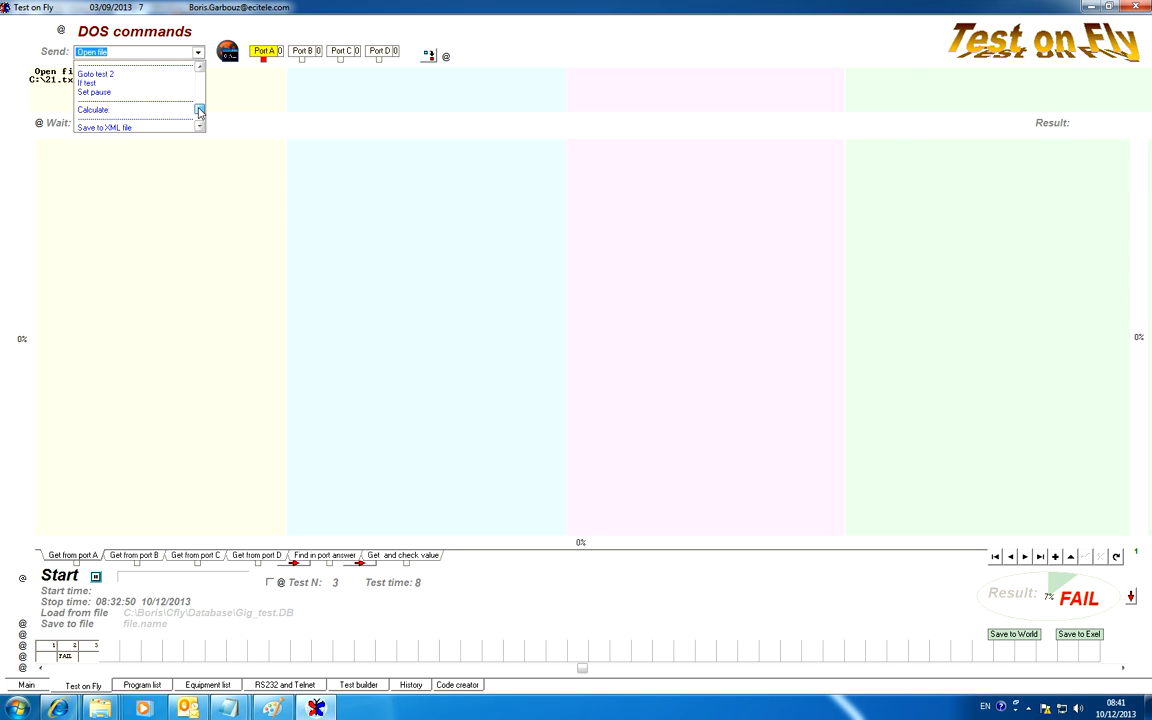
{"action": "left_click", "coordinate": [147, 109]}
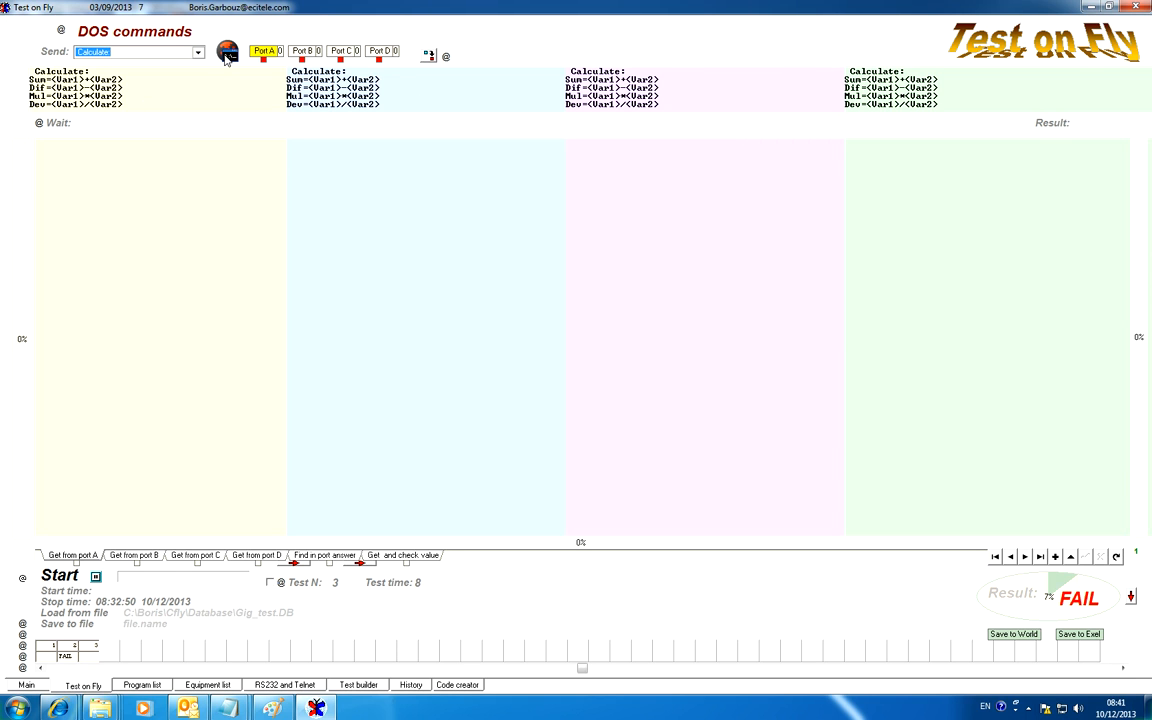
Replace the send commands with Set Port 0 and show only port A's panel
{"action": "left_click", "coordinate": [178, 52]}
{"action": "left_click_drag", "start_coordinate": [200, 107], "coordinate": [200, 72]}
{"action": "left_click", "coordinate": [122, 66]}
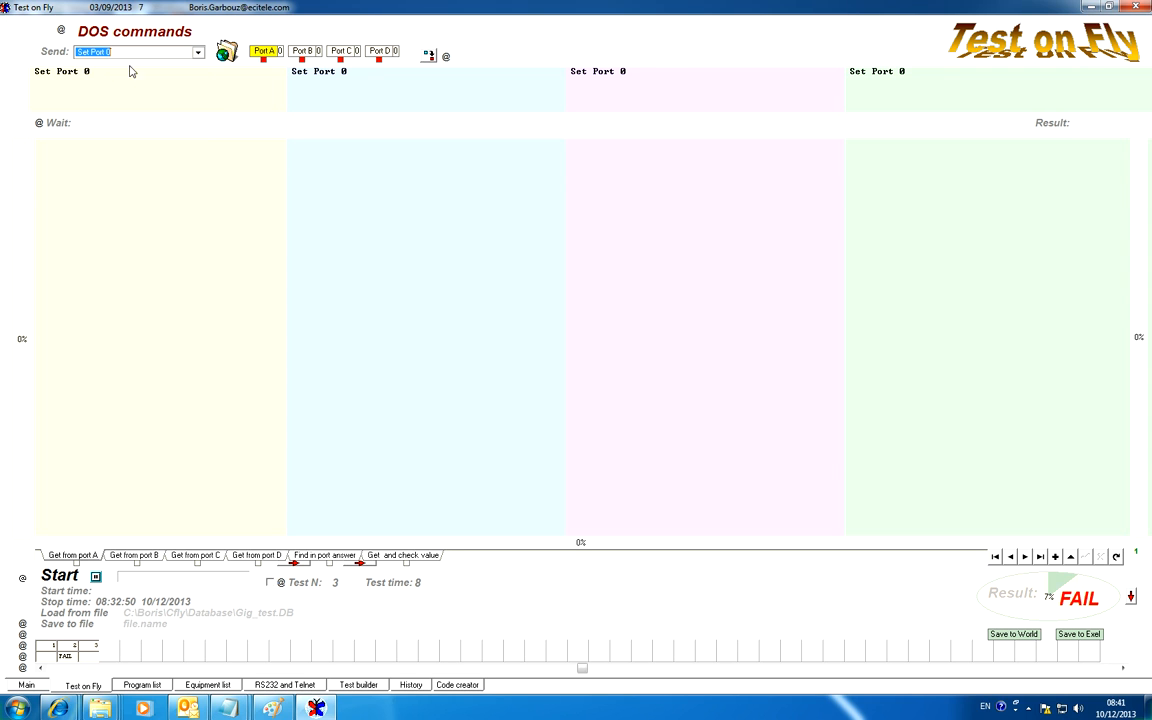
{"action": "left_click", "coordinate": [265, 52]}
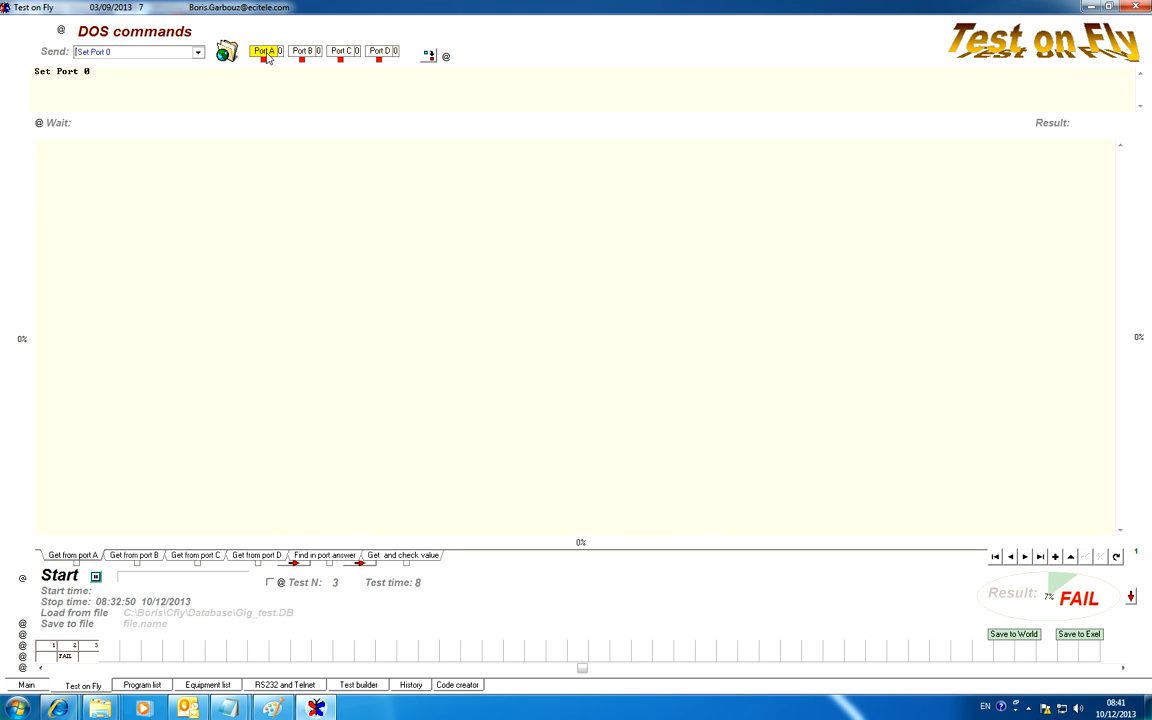
Load the Calculate command template into port A's send field
{"action": "left_click", "coordinate": [180, 55]}
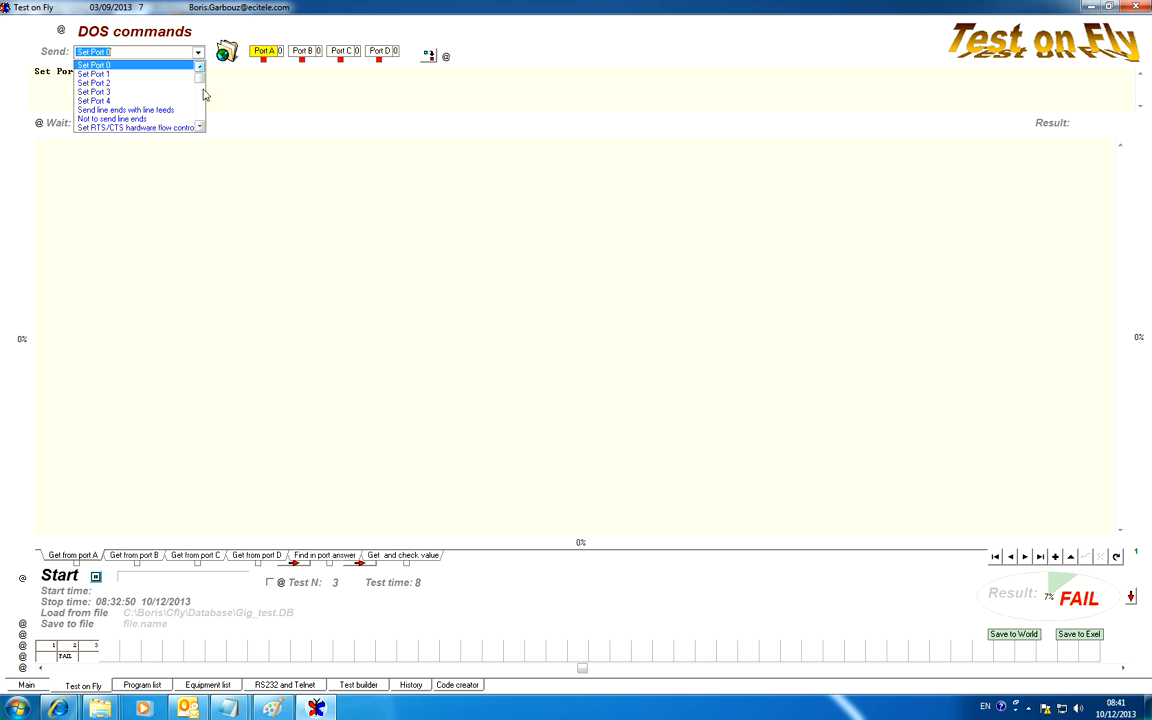
{"action": "left_click", "coordinate": [199, 126]}
{"action": "left_click", "coordinate": [199, 126]}
{"action": "left_click", "coordinate": [199, 126]}
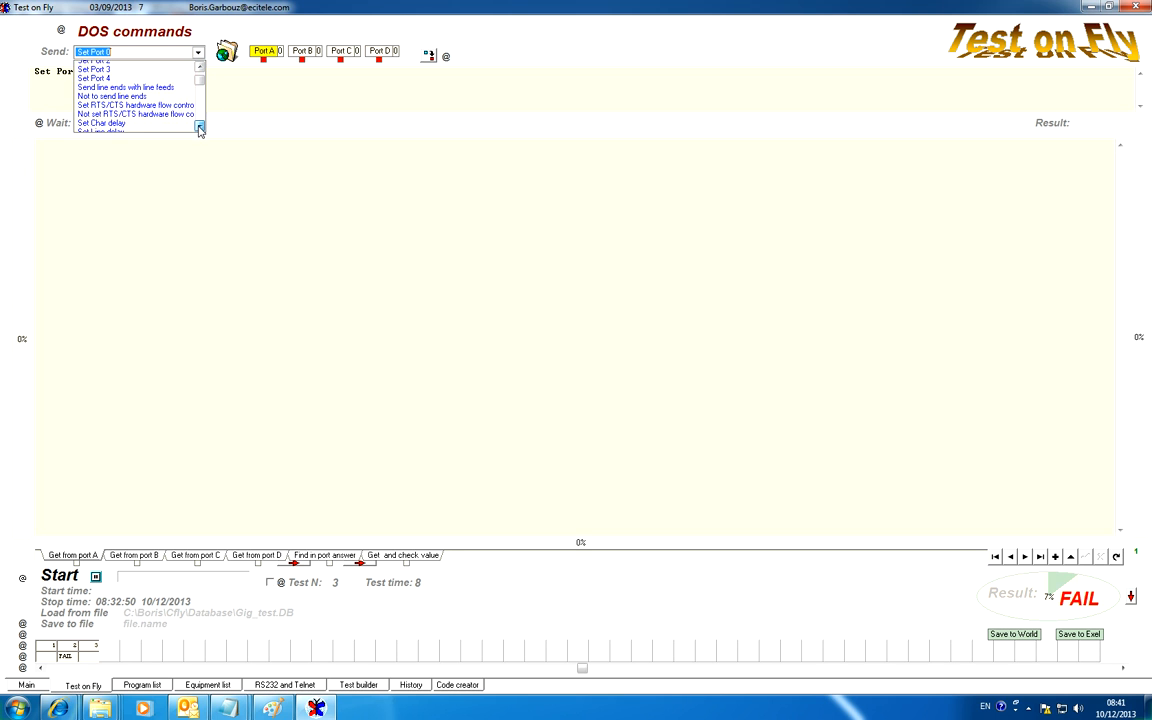
{"action": "left_click", "coordinate": [199, 126]}
{"action": "left_click", "coordinate": [200, 127]}
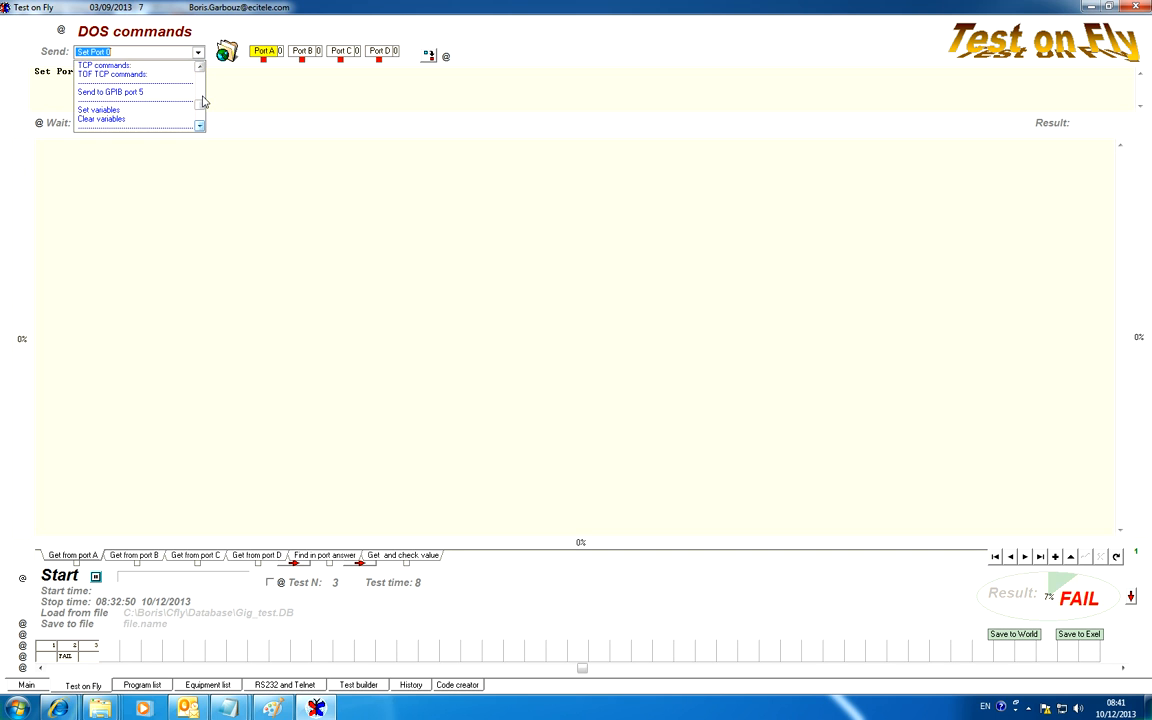
{"action": "scroll", "coordinate": [178, 105], "scroll_direction": "down", "scroll_amount": 2}
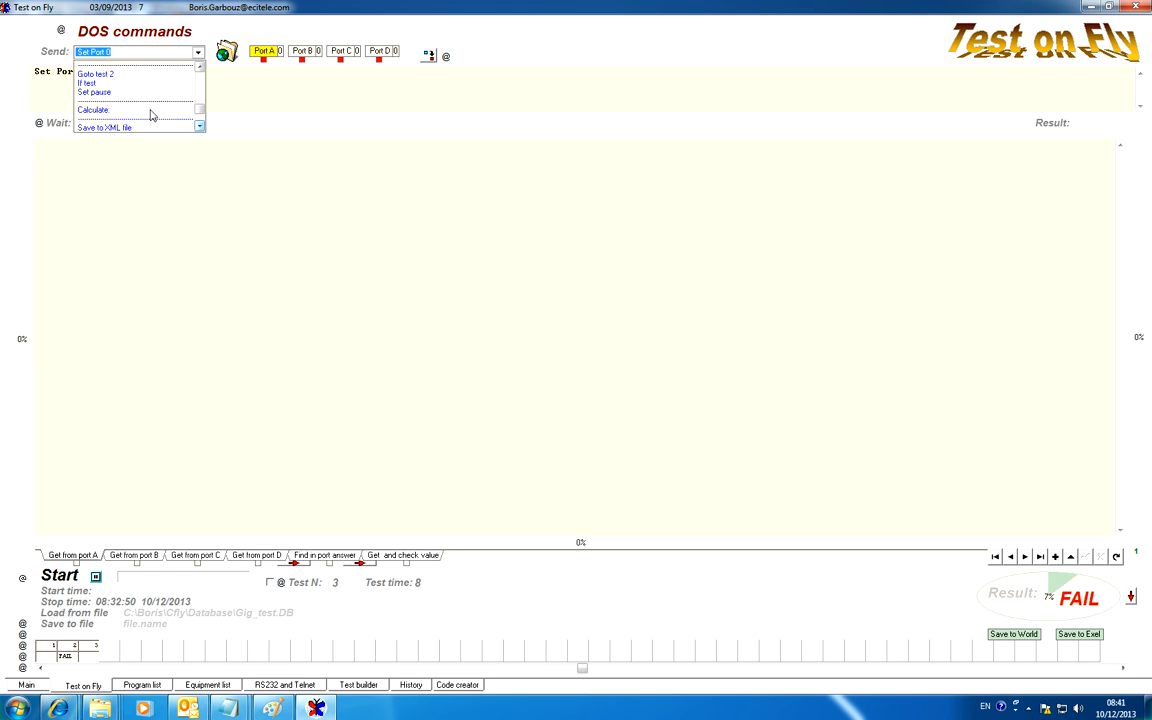
{"action": "left_click", "coordinate": [150, 114]}
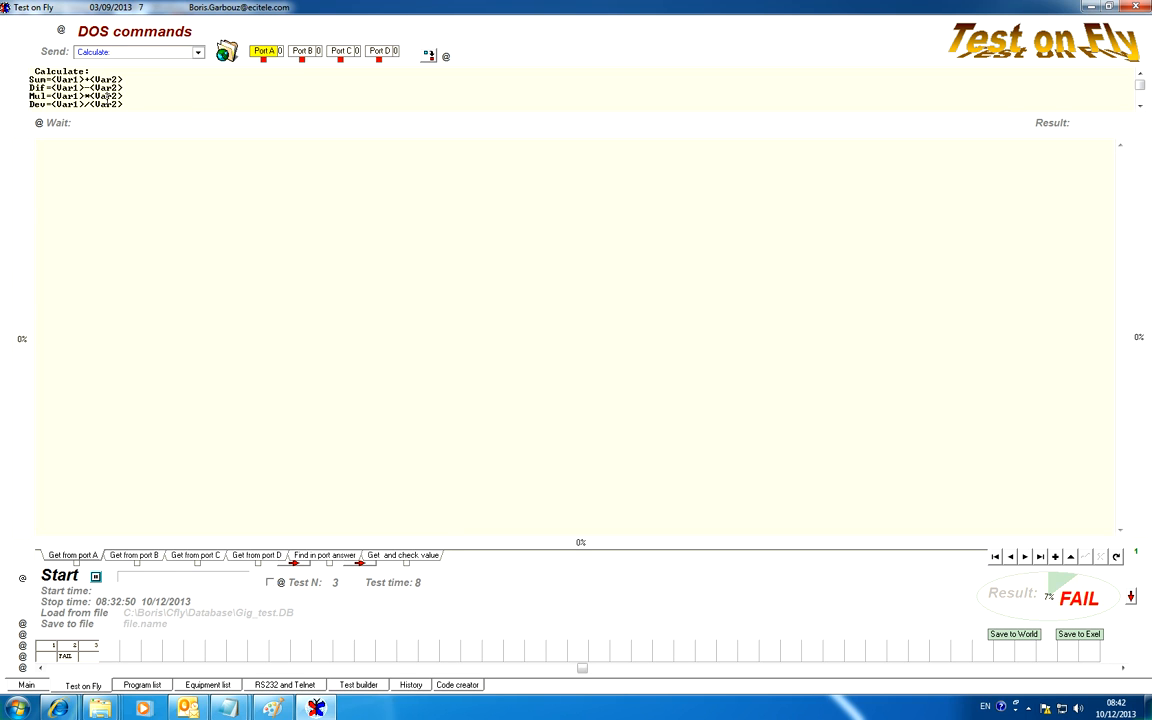
Delete all template lines below the Sum=<Var1>+<Var2> formula, keeping only the Calculate header and that line
{"action": "scroll", "coordinate": [108, 95], "scroll_direction": "down", "scroll_amount": 5}
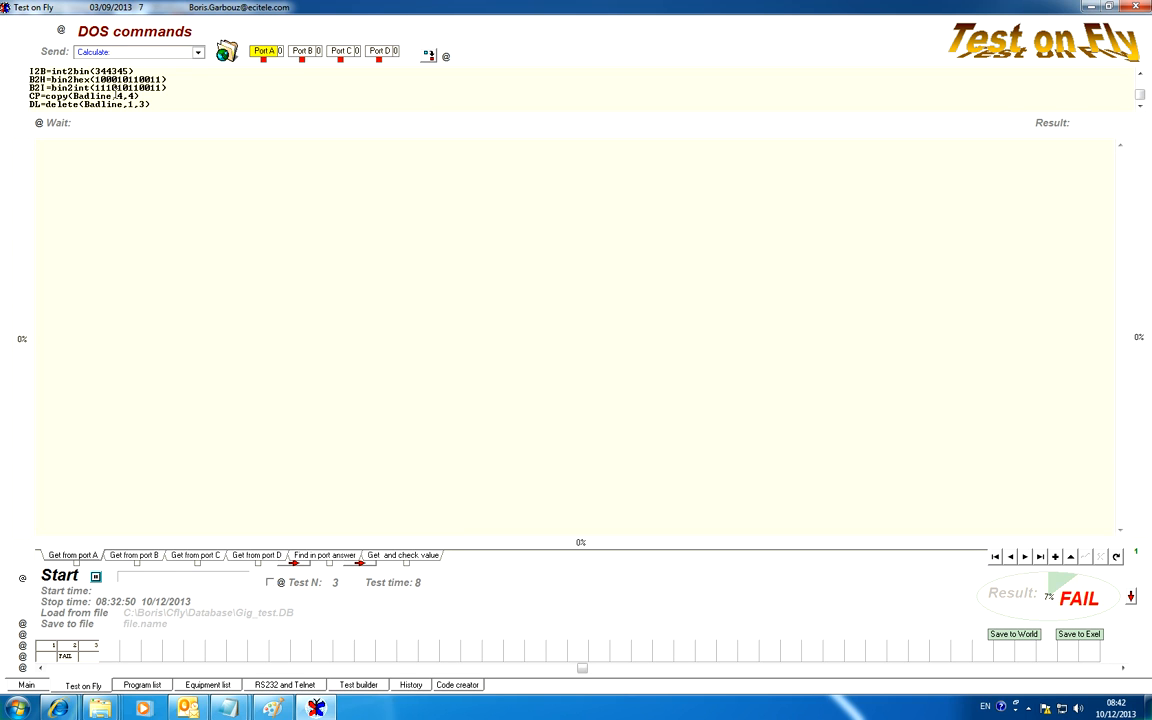
{"action": "scroll", "coordinate": [117, 95], "scroll_direction": "up", "scroll_amount": 5}
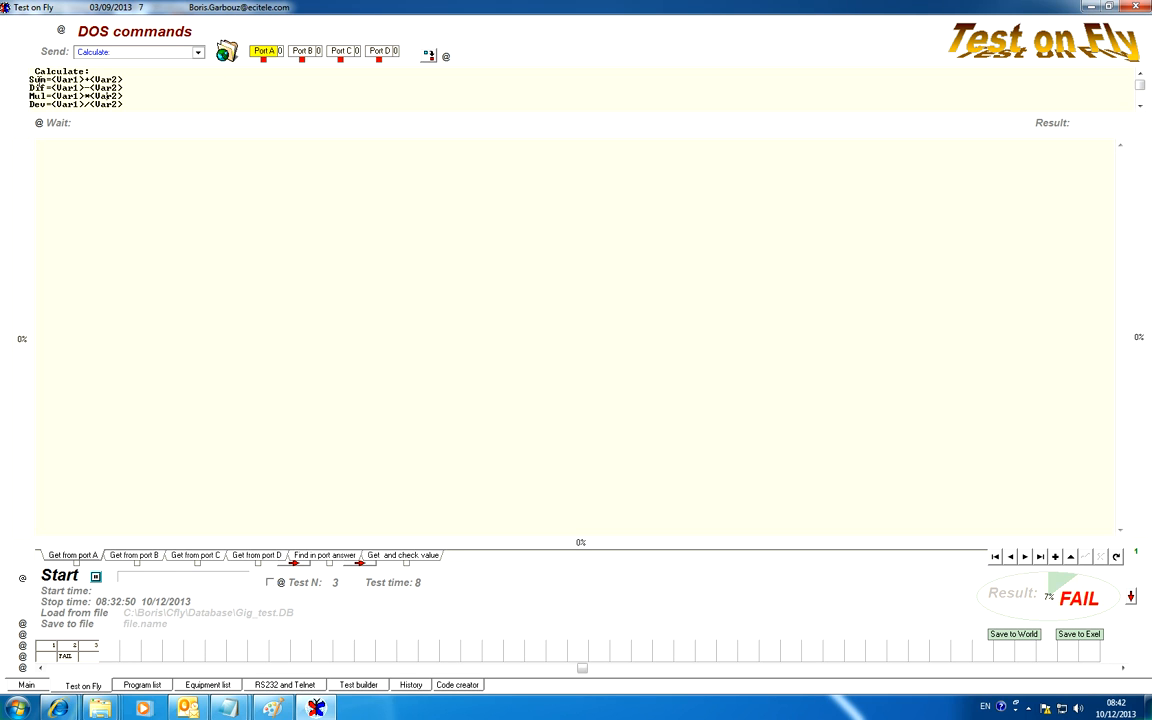
{"action": "left_click_drag", "start_coordinate": [31, 88], "coordinate": [174, 165]}
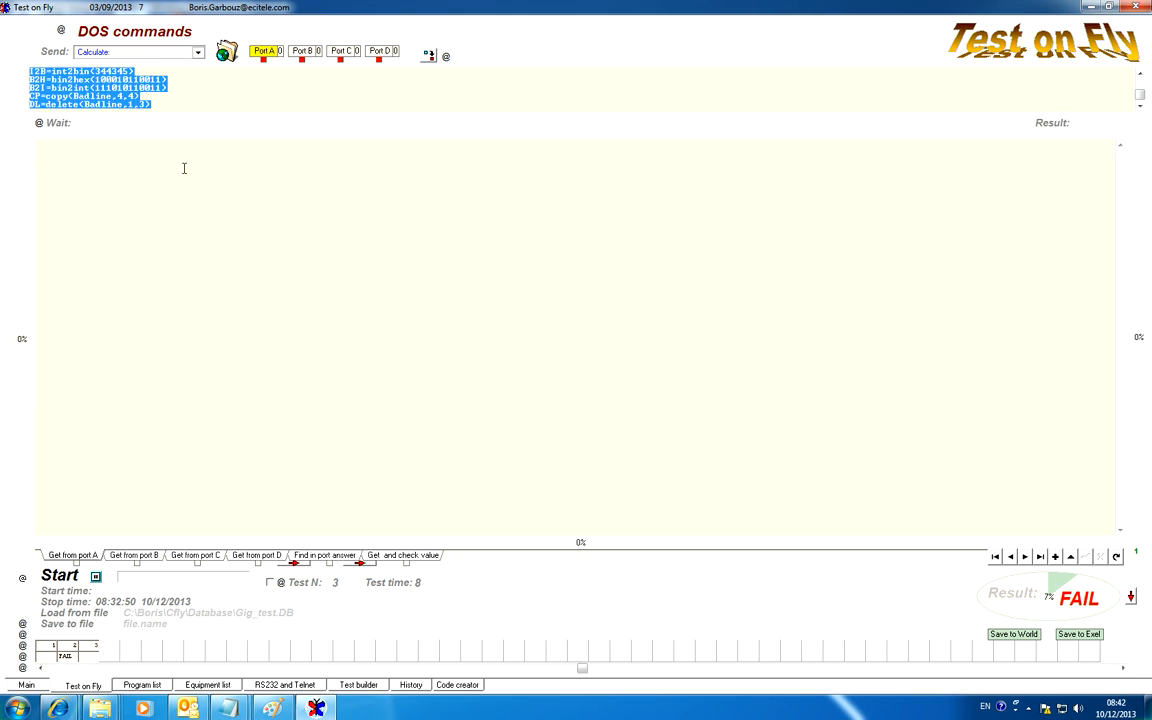
{"action": "key", "text": "Delete"}
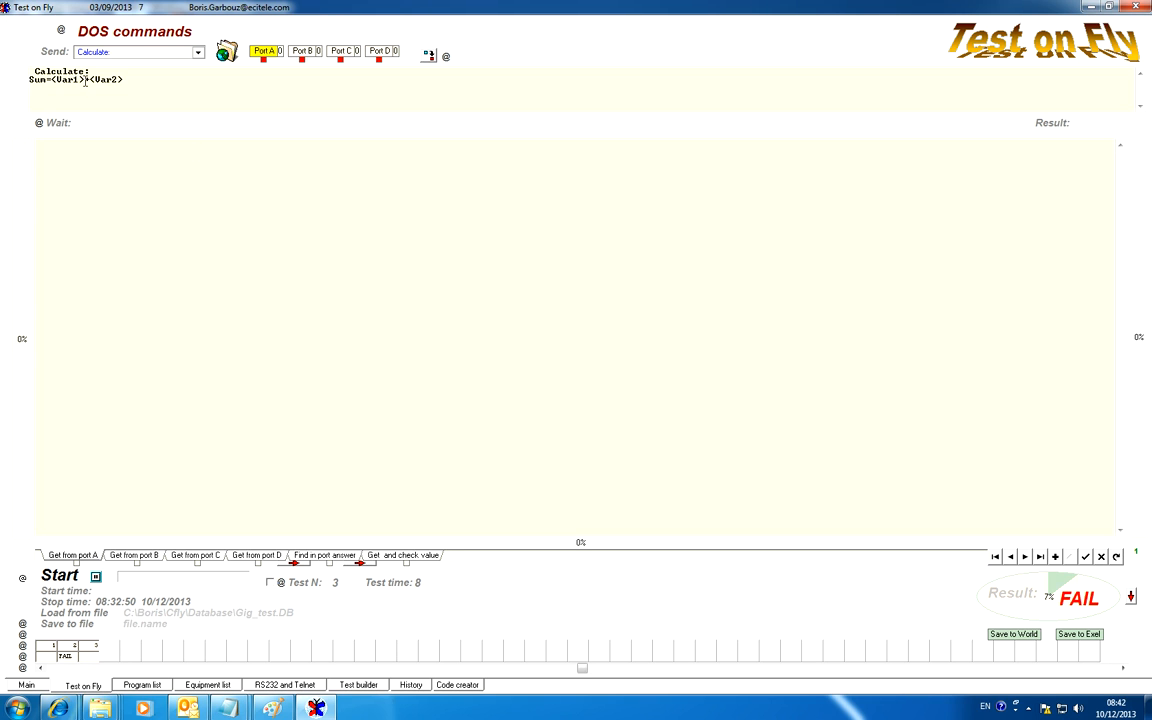
Rewrite the Sum formula as "Time delay 1 = <Var4>"
{"action": "left_click_drag", "start_coordinate": [47, 80], "coordinate": [30, 81]}
{"action": "type", "text": "Time delay 1 =<Var"}
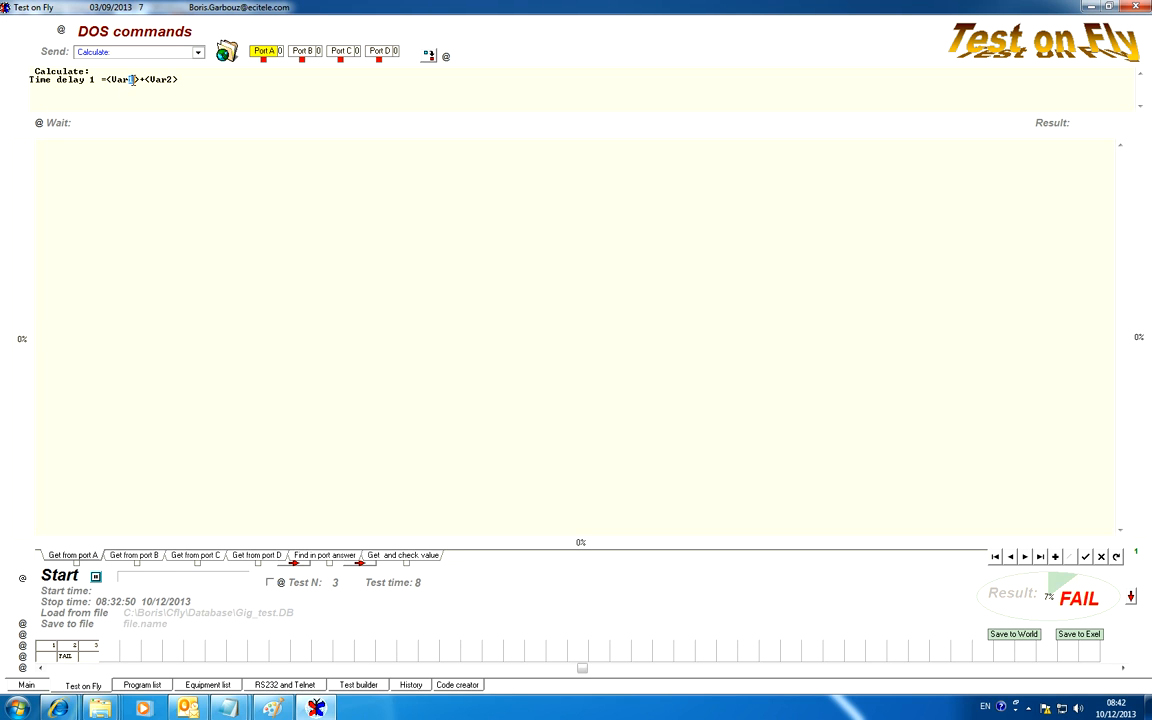
{"action": "type", "text": "4"}
{"action": "left_click", "coordinate": [141, 79]}
{"action": "left_click_drag", "start_coordinate": [141, 79], "coordinate": [211, 77]}
{"action": "key", "text": "Delete"}
{"action": "left_click", "coordinate": [104, 79]}
Copy the Time delay 1 line and paste it four times below, giving five identical lines
{"action": "left_click_drag", "start_coordinate": [161, 82], "coordinate": [26, 79]}
{"action": "key", "text": "ctrl+c"}
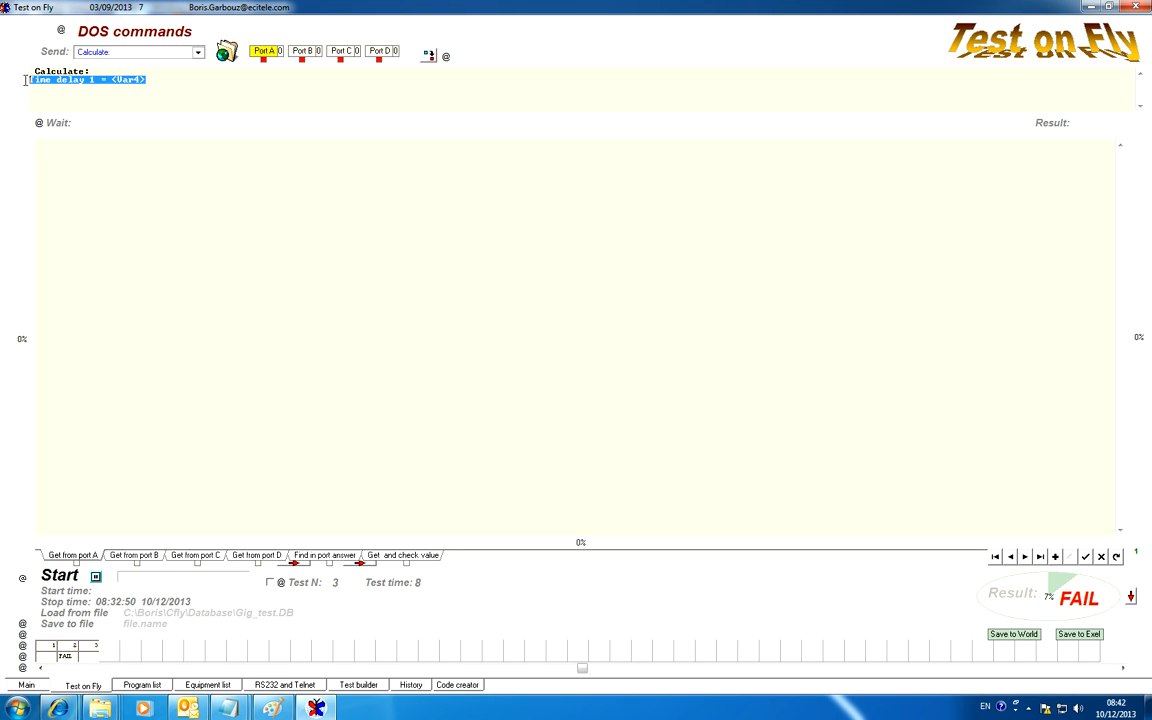
{"action": "left_click", "coordinate": [40, 92]}
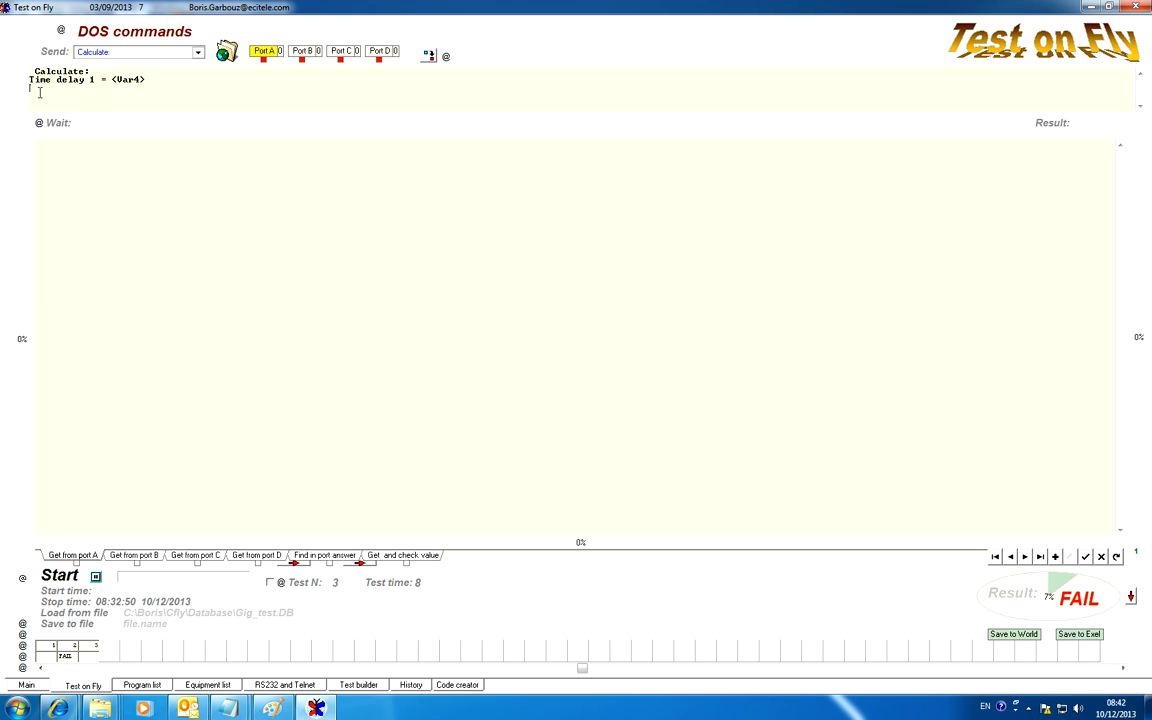
{"action": "key", "text": "ctrl+v"}
{"action": "key", "text": "Return"}
{"action": "key", "text": "ctrl+v"}
{"action": "key", "text": "Return"}
{"action": "key", "text": "ctrl+v"}
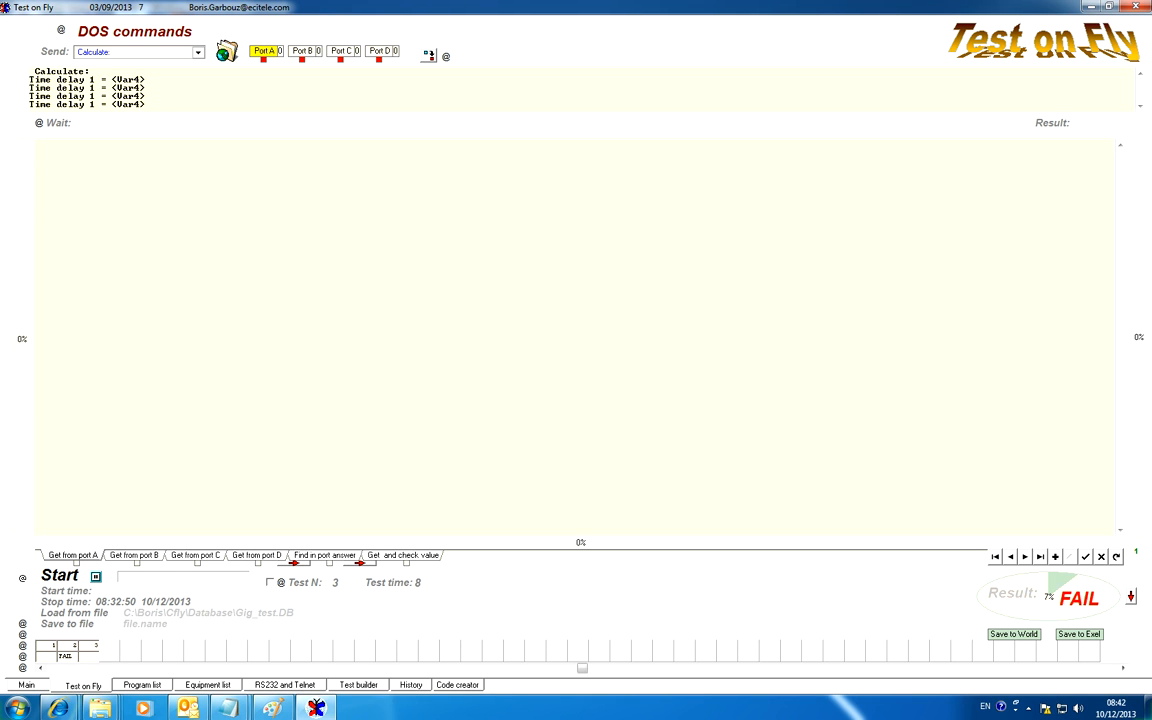
{"action": "key", "text": "Return"}
{"action": "key", "text": "ctrl+v"}
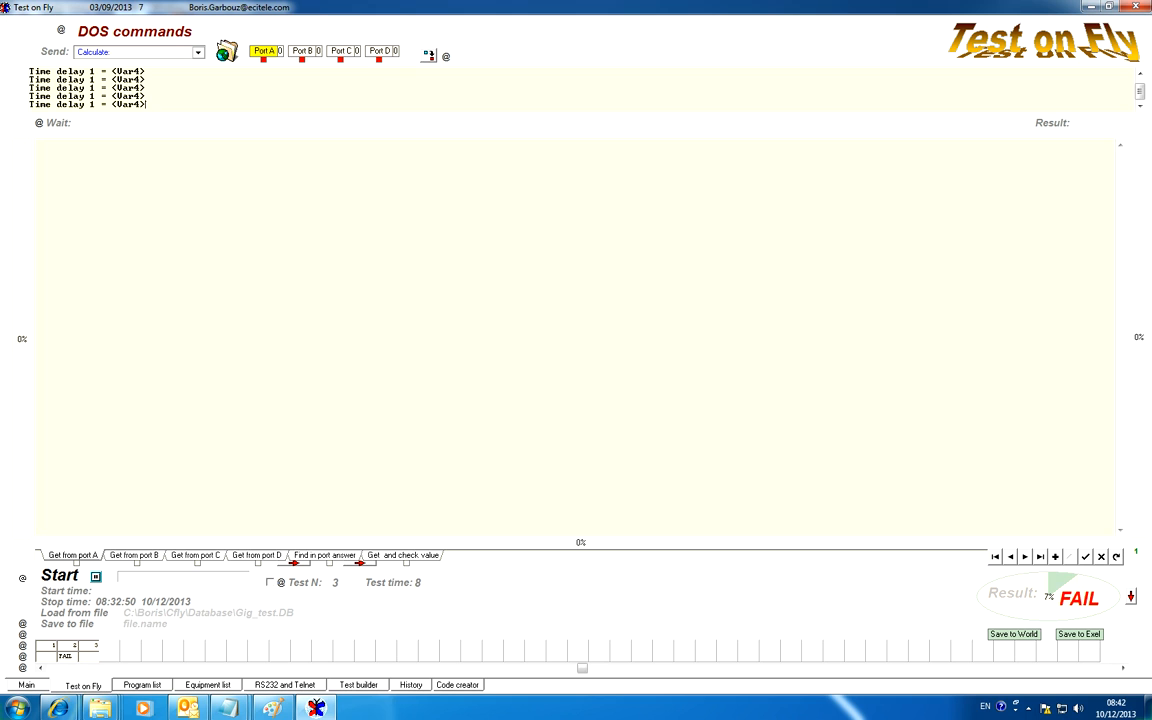
Renumber the second, third and fourth lines' names as Time delay 2, Time delay 3 and Time delay 4
{"action": "type", "text": "2"}
{"action": "double_click", "coordinate": [92, 87]}
{"action": "type", "text": "3"}
{"action": "double_click", "coordinate": [92, 96]}
{"action": "type", "text": "4"}
{"action": "double_click", "coordinate": [92, 104]}
Assign Var5, Var6 and Var7 to Time delay 2, 3 and 4, and save the edited test
{"action": "left_click_drag", "start_coordinate": [135, 79], "coordinate": [140, 79]}
{"action": "scroll", "coordinate": [163, 81], "scroll_direction": "up", "scroll_amount": 1}
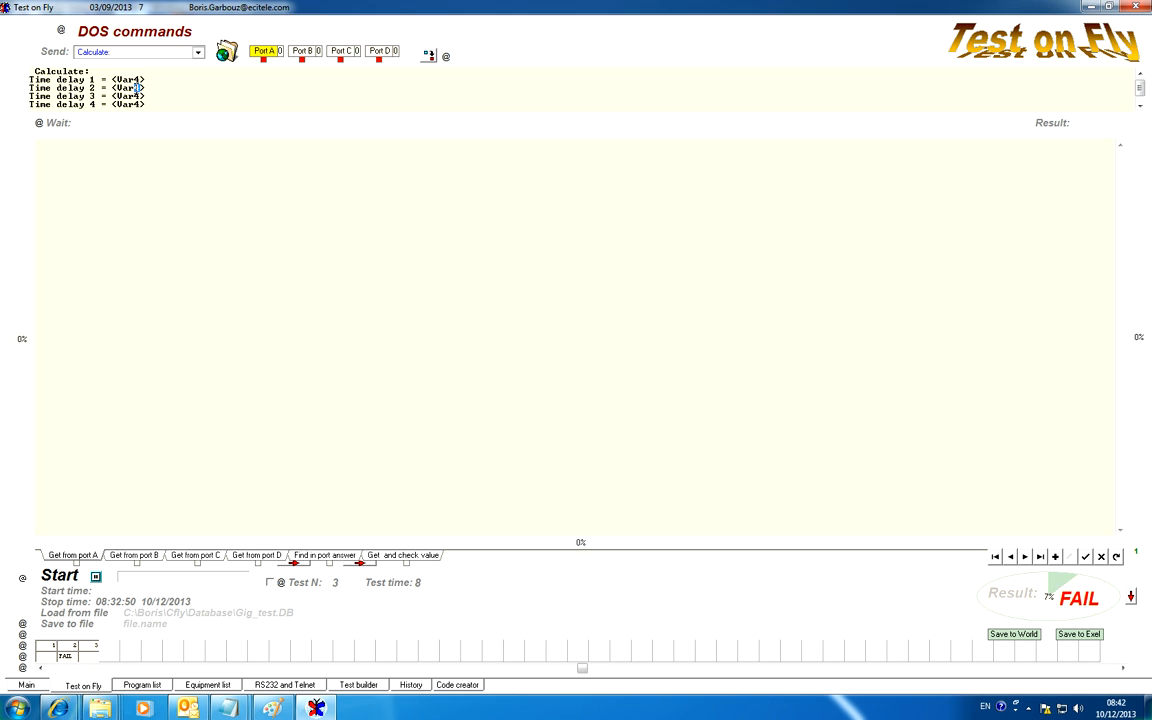
{"action": "type", "text": "5"}
{"action": "left_click_drag", "start_coordinate": [135, 96], "coordinate": [141, 104]}
{"action": "type", "text": "6"}
{"action": "type", "text": "7"}
{"action": "left_click", "coordinate": [1010, 556]}
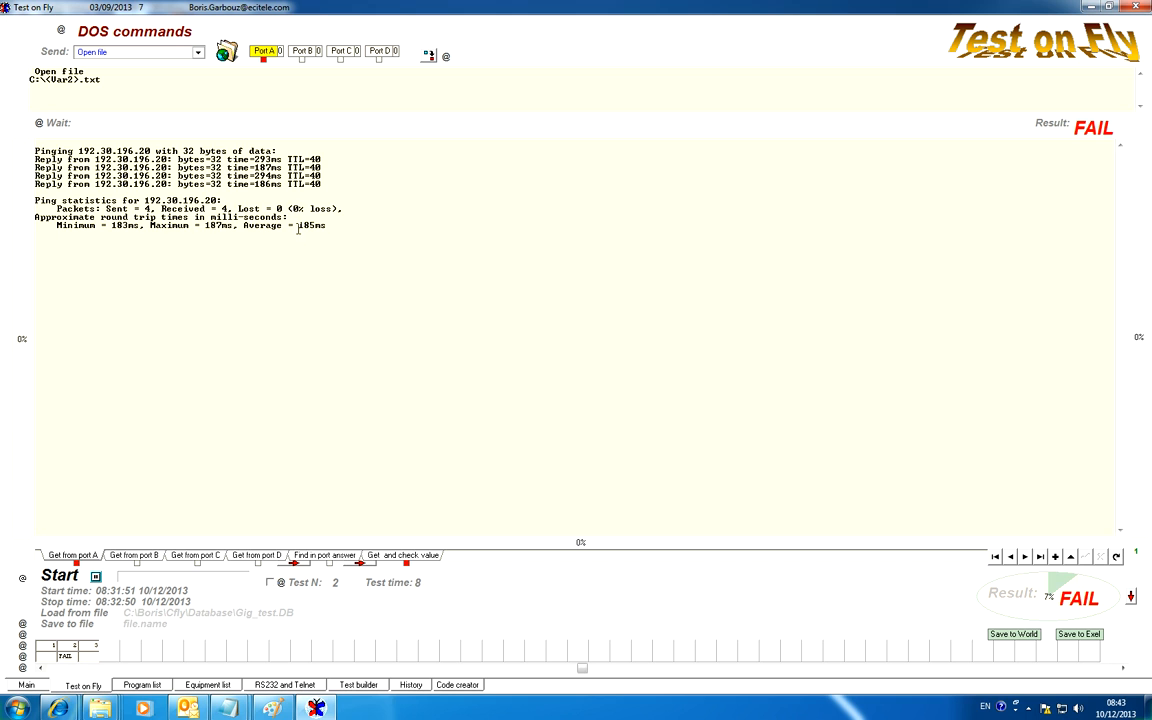
{"action": "left_click", "coordinate": [1025, 556]}
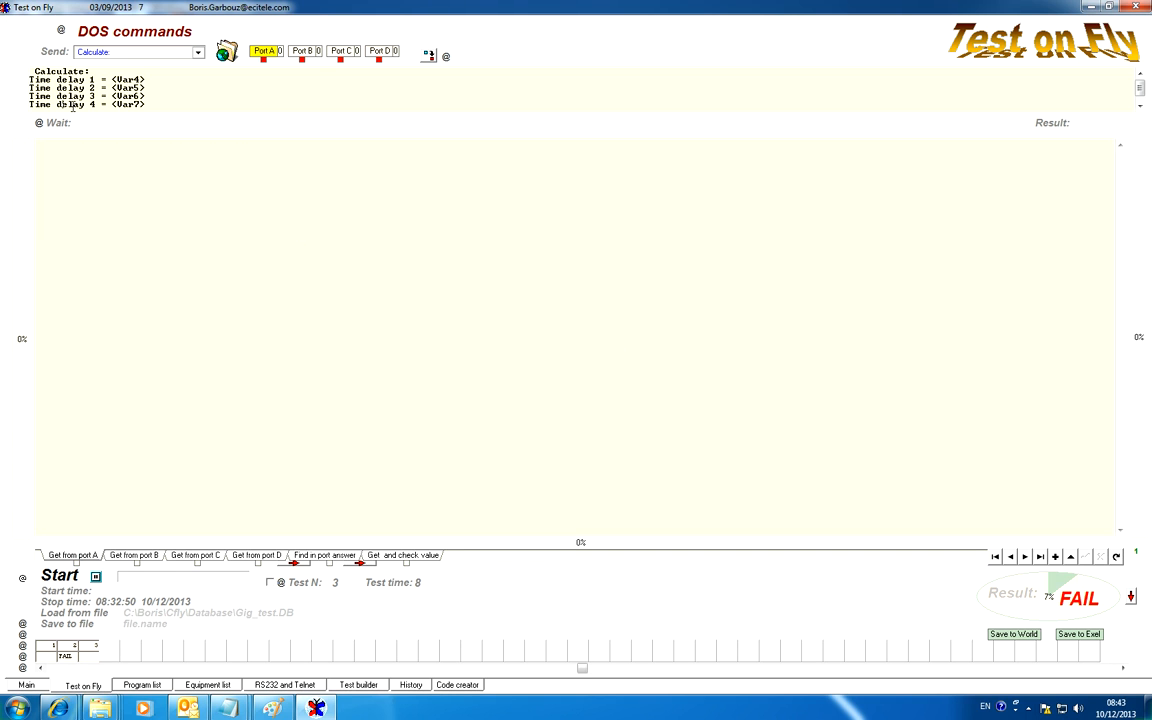
Rename the fifth calculation line as "Avarage time" and select its variable number for replacement with the average's variable
{"action": "scroll", "coordinate": [62, 104], "scroll_direction": "down", "scroll_amount": 1}
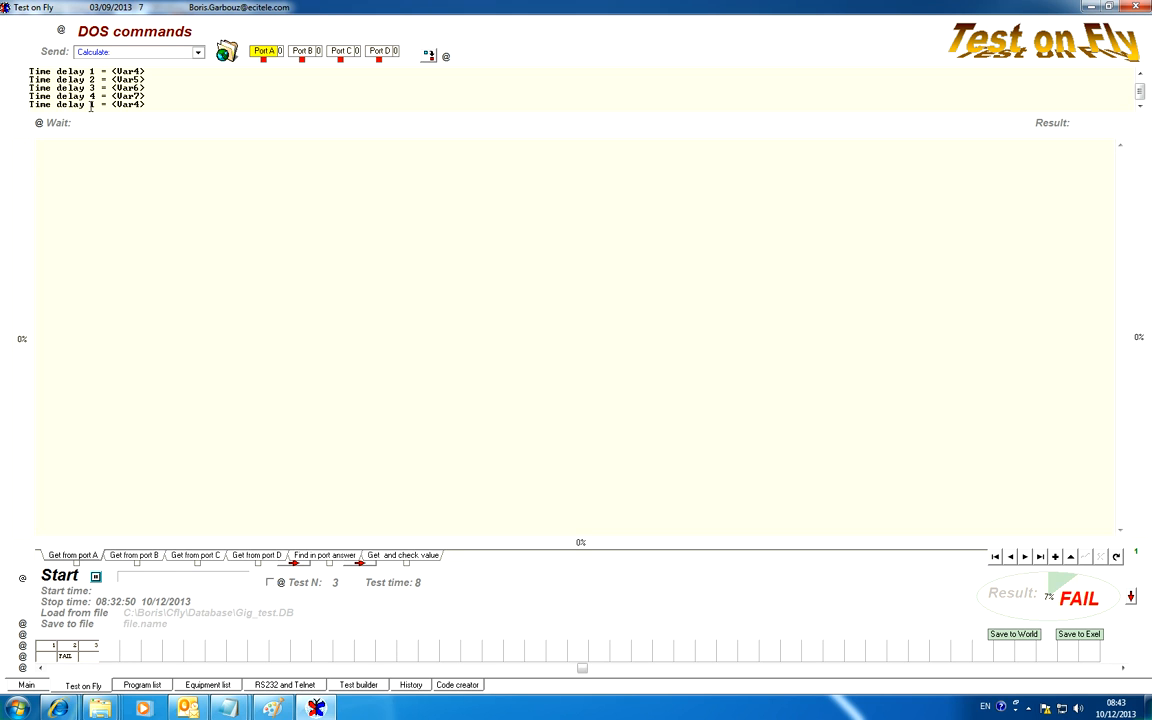
{"action": "left_click_drag", "start_coordinate": [78, 106], "coordinate": [28, 115]}
{"action": "type", "text": "Avar"}
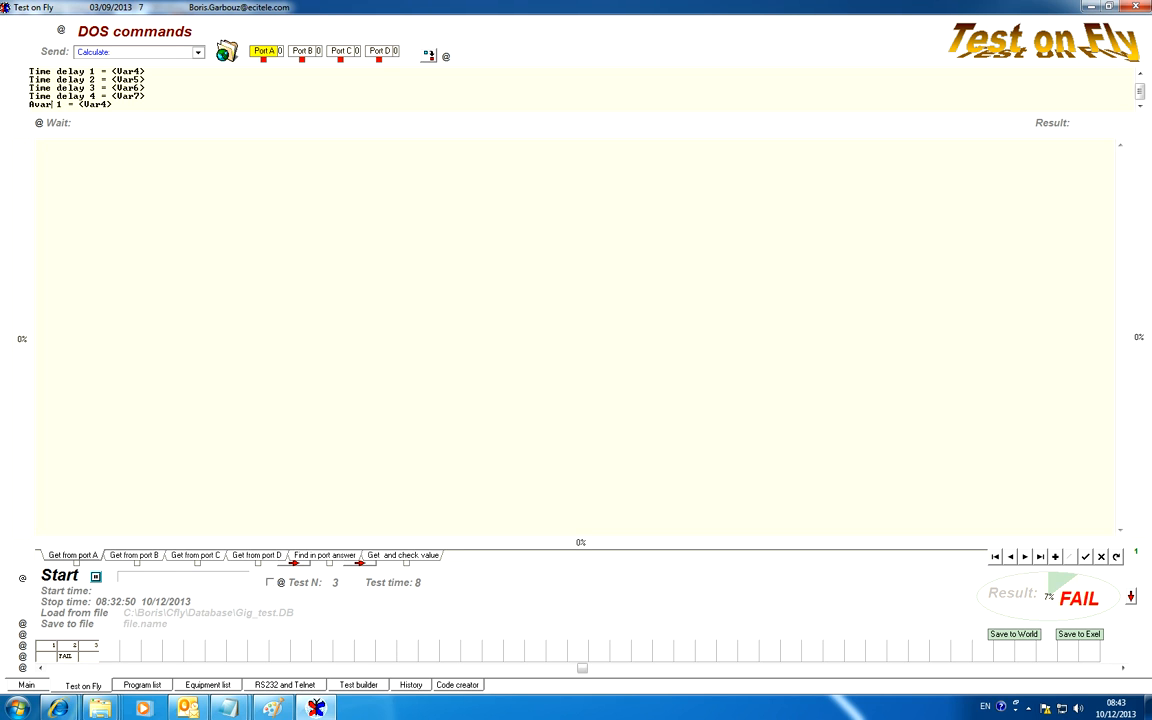
{"action": "type", "text": "age time"}
{"action": "key", "text": "Delete"}
{"action": "key", "text": "Delete"}
{"action": "left_click_drag", "start_coordinate": [133, 104], "coordinate": [139, 105]}
Run test 3's calculation commands and examine the Time delay 1 line in the results
{"action": "scroll", "coordinate": [442, 103], "scroll_direction": "up", "scroll_amount": 1}
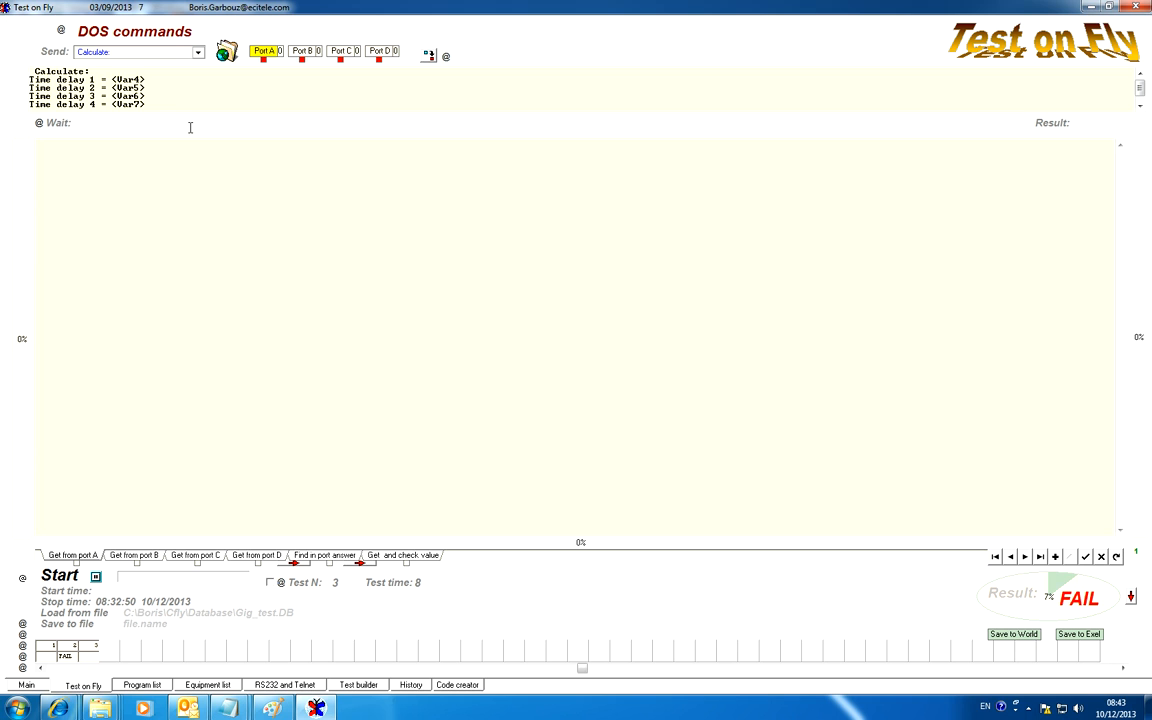
{"action": "left_click", "coordinate": [50, 54]}
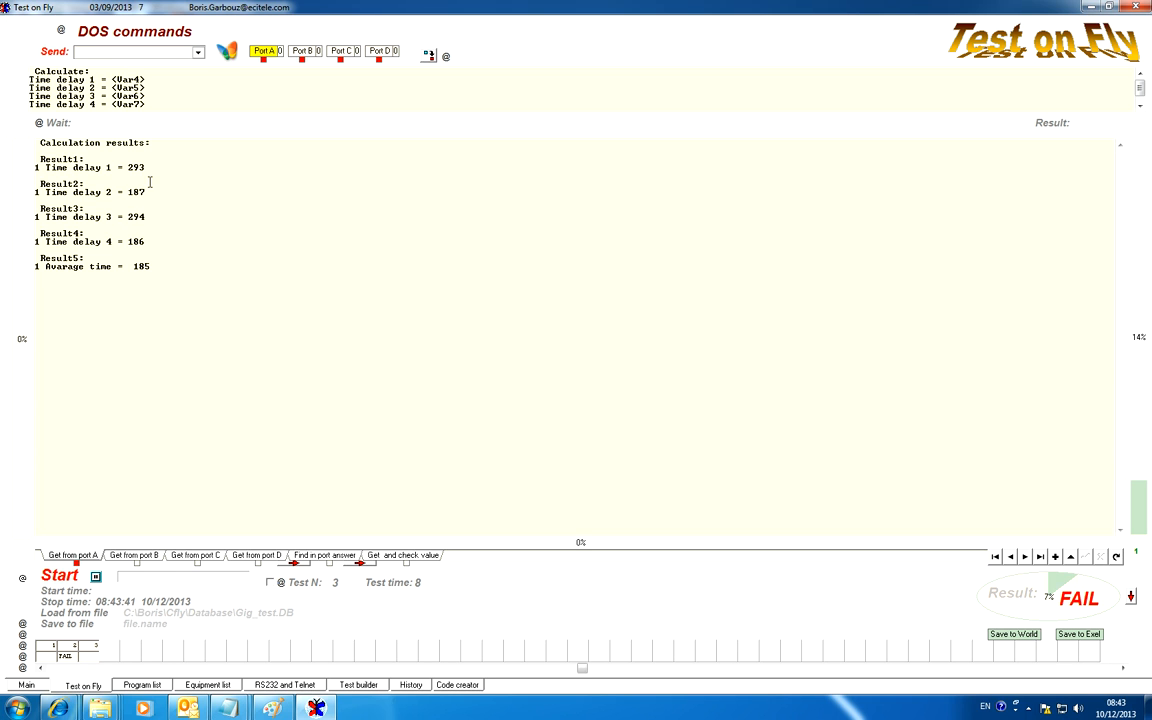
{"action": "left_click_drag", "start_coordinate": [146, 168], "coordinate": [130, 170]}
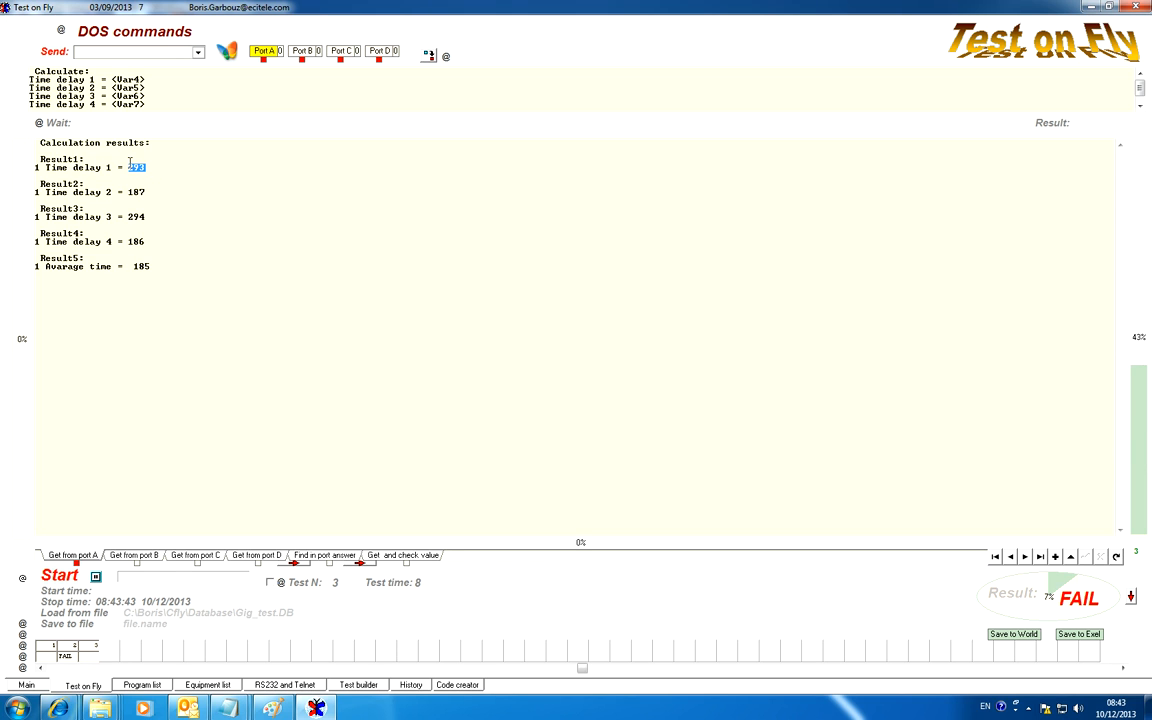
{"action": "left_click_drag", "start_coordinate": [36, 168], "coordinate": [119, 170]}
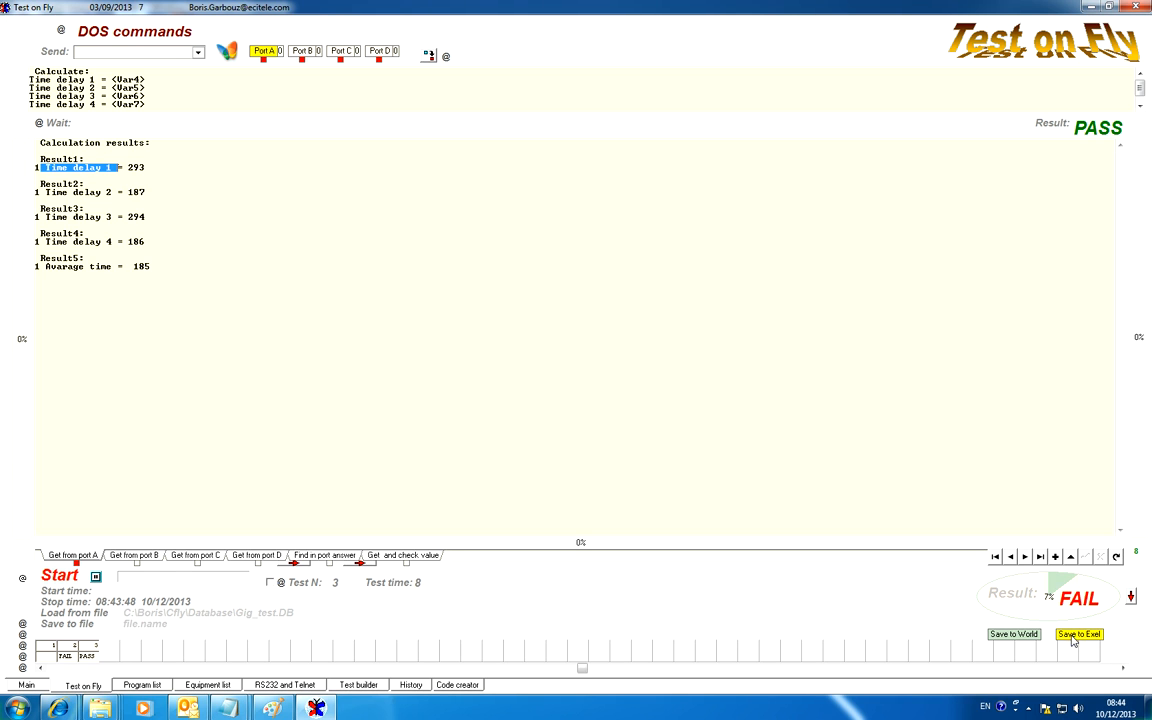
Look at test 2, show the value-check table, and return to test 3's calculation results
{"action": "left_click", "coordinate": [76, 649]}
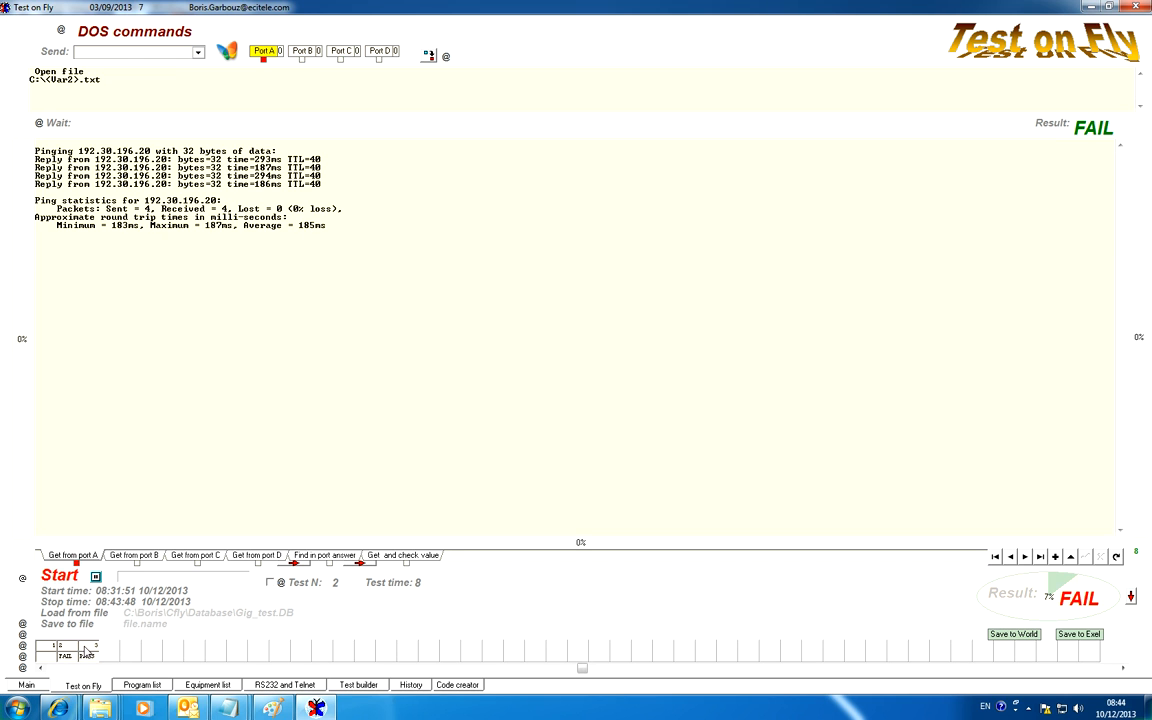
{"action": "left_click", "coordinate": [404, 557]}
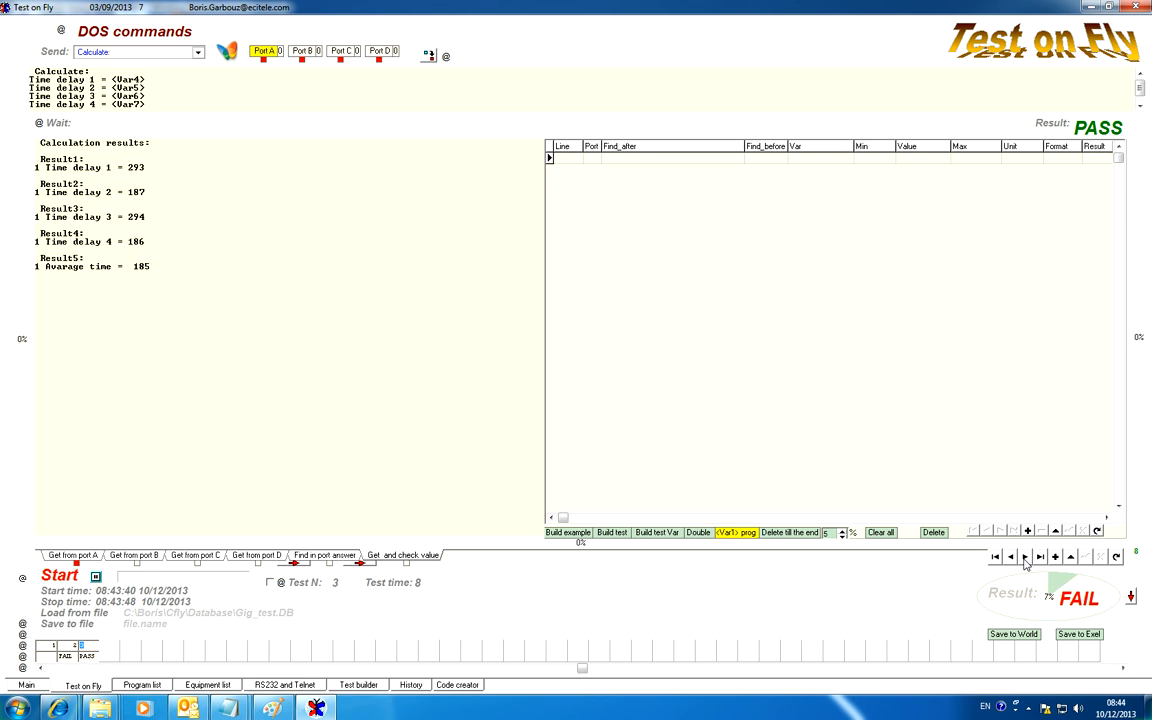
{"action": "left_click_drag", "start_coordinate": [152, 266], "coordinate": [87, 264]}
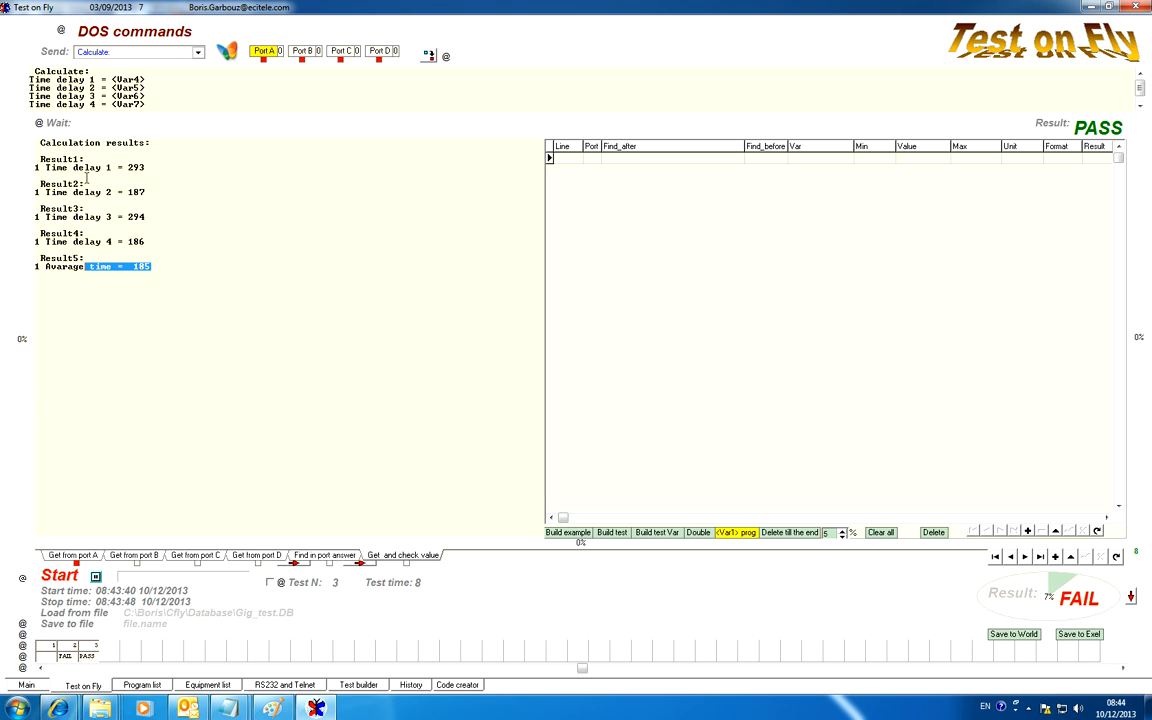
Add a check line for port A that reads the value after "1 Time delay 1 =", and run the check
{"action": "left_click_drag", "start_coordinate": [122, 167], "coordinate": [28, 158]}
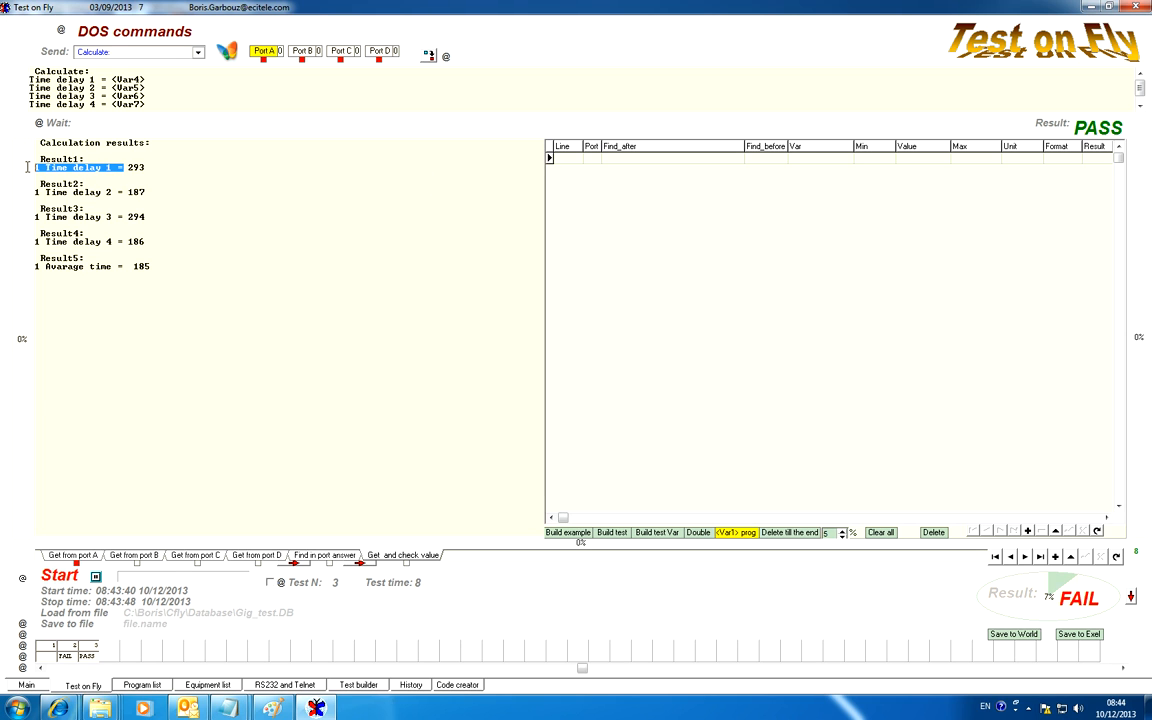
{"action": "left_click", "coordinate": [620, 159]}
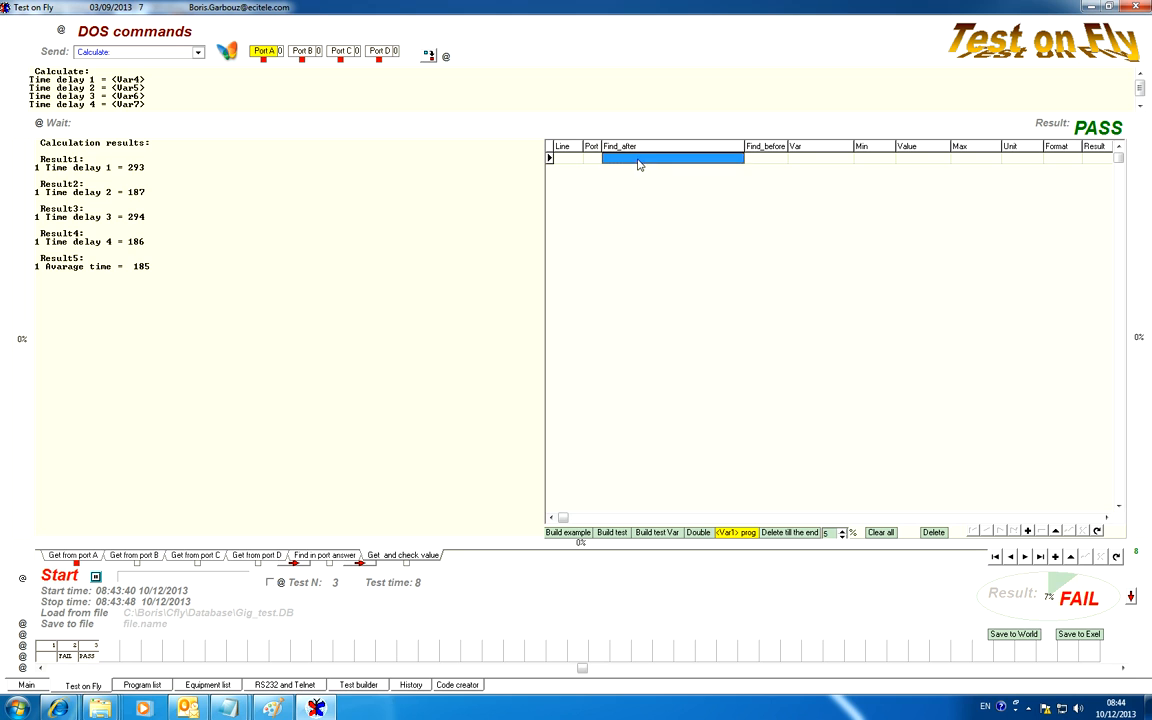
{"action": "left_click", "coordinate": [622, 159]}
{"action": "type", "text": "1 Time delay 1 ="}
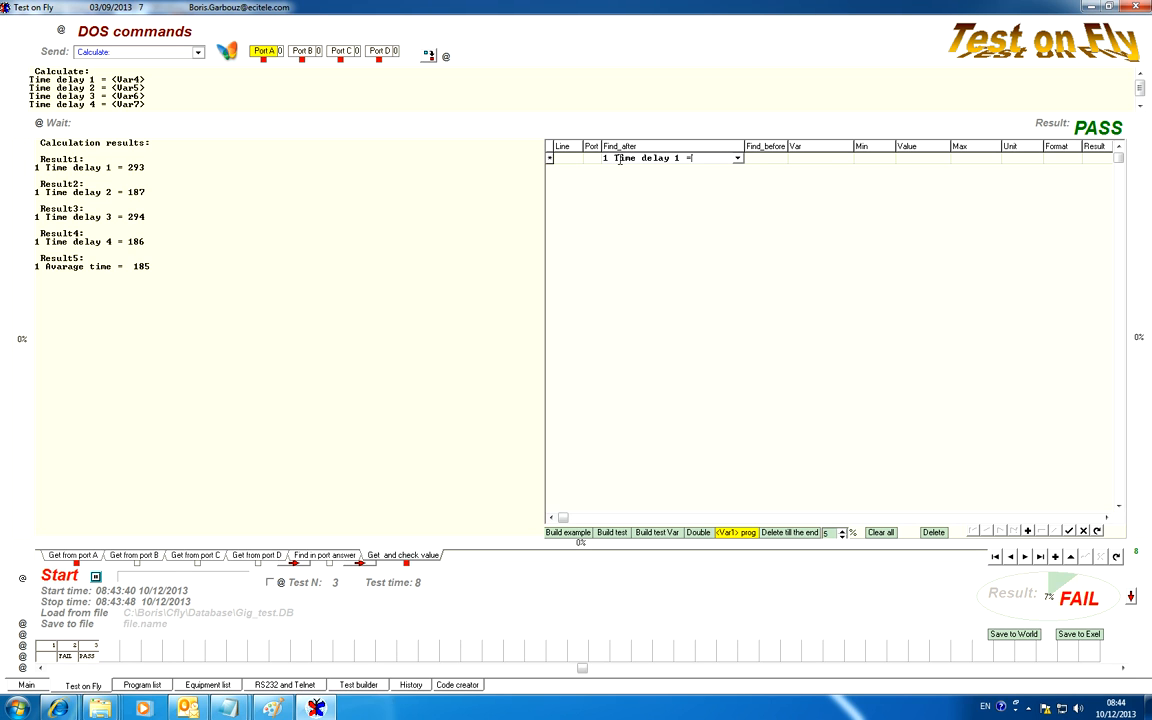
{"action": "left_click", "coordinate": [592, 160]}
{"action": "left_click", "coordinate": [594, 161]}
{"action": "left_click", "coordinate": [594, 161]}
{"action": "left_click", "coordinate": [591, 169]}
{"action": "left_click", "coordinate": [1051, 123]}
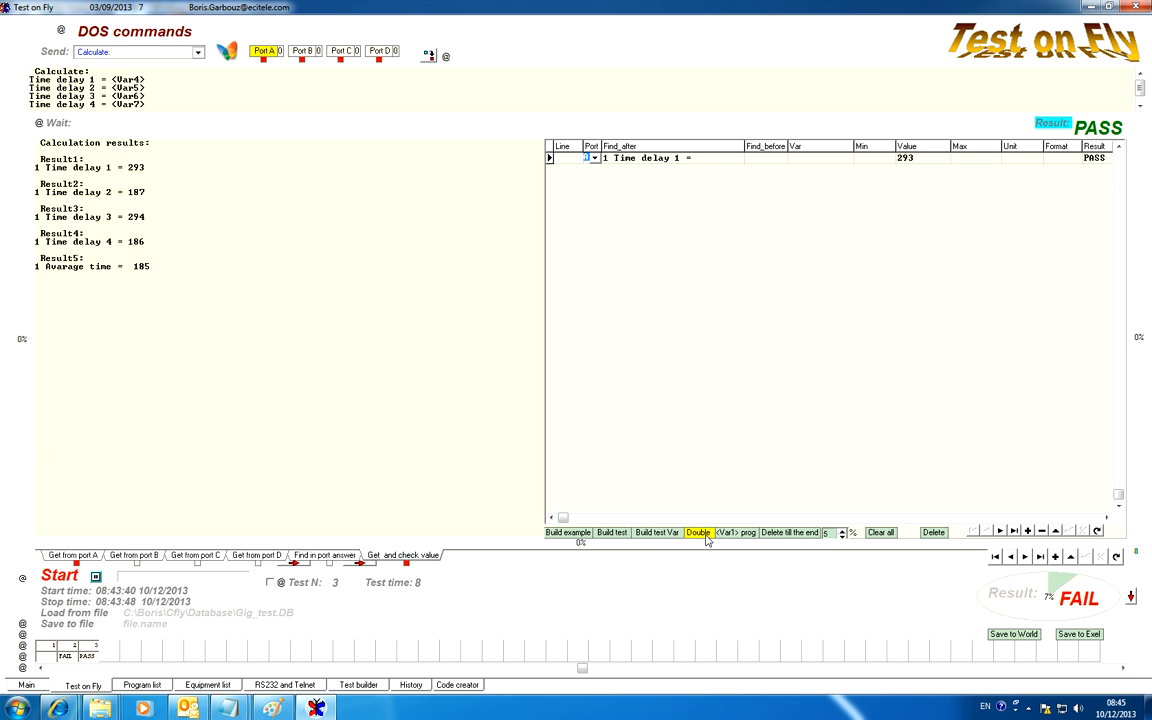
Duplicate the check line three times and change the copies' search texts to Time delay 2, Time delay 3 and Time delay 4
{"action": "left_click", "coordinate": [705, 536]}
{"action": "left_click", "coordinate": [705, 536]}
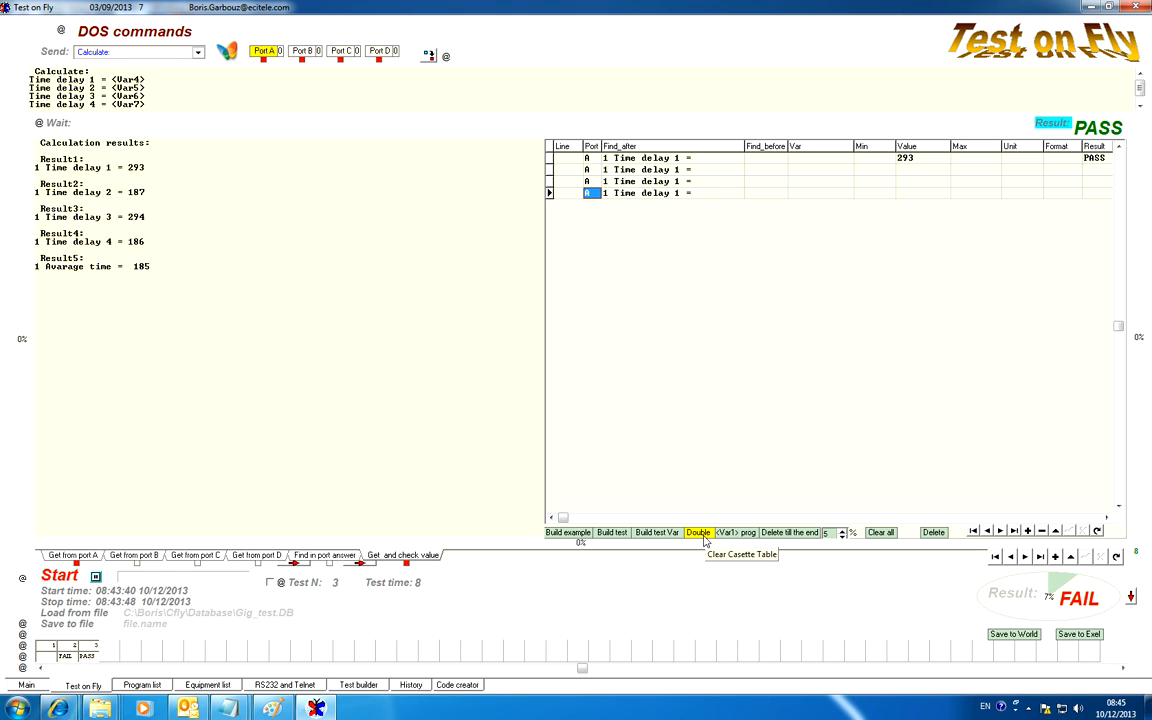
{"action": "left_click", "coordinate": [669, 170]}
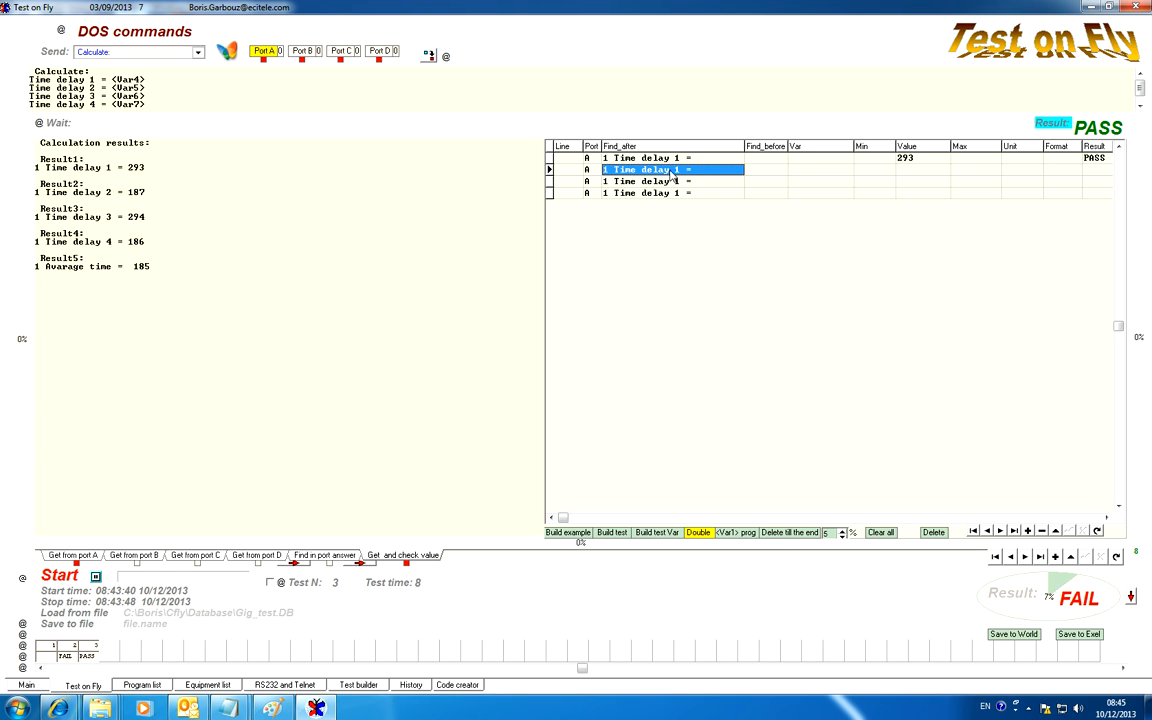
{"action": "left_click", "coordinate": [671, 170]}
{"action": "left_click_drag", "start_coordinate": [674, 170], "coordinate": [679, 182]}
{"action": "type", "text": "2"}
{"action": "left_click", "coordinate": [669, 182]}
{"action": "left_click", "coordinate": [671, 182]}
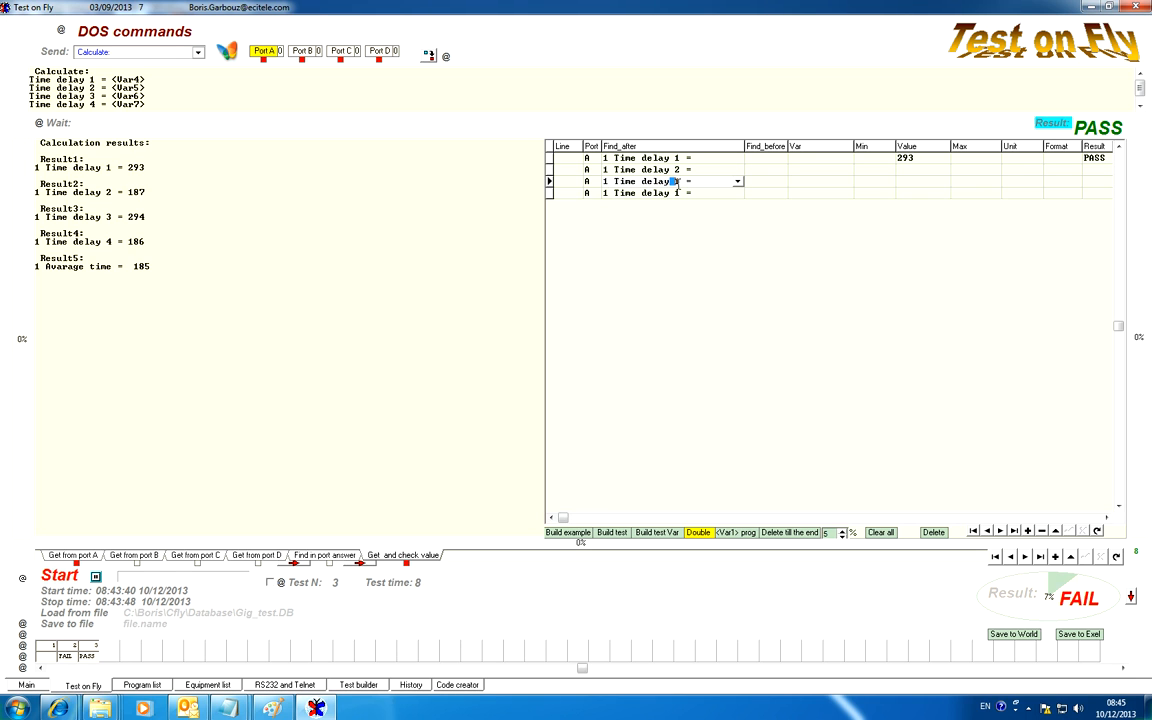
{"action": "type", "text": "3"}
{"action": "left_click", "coordinate": [676, 193]}
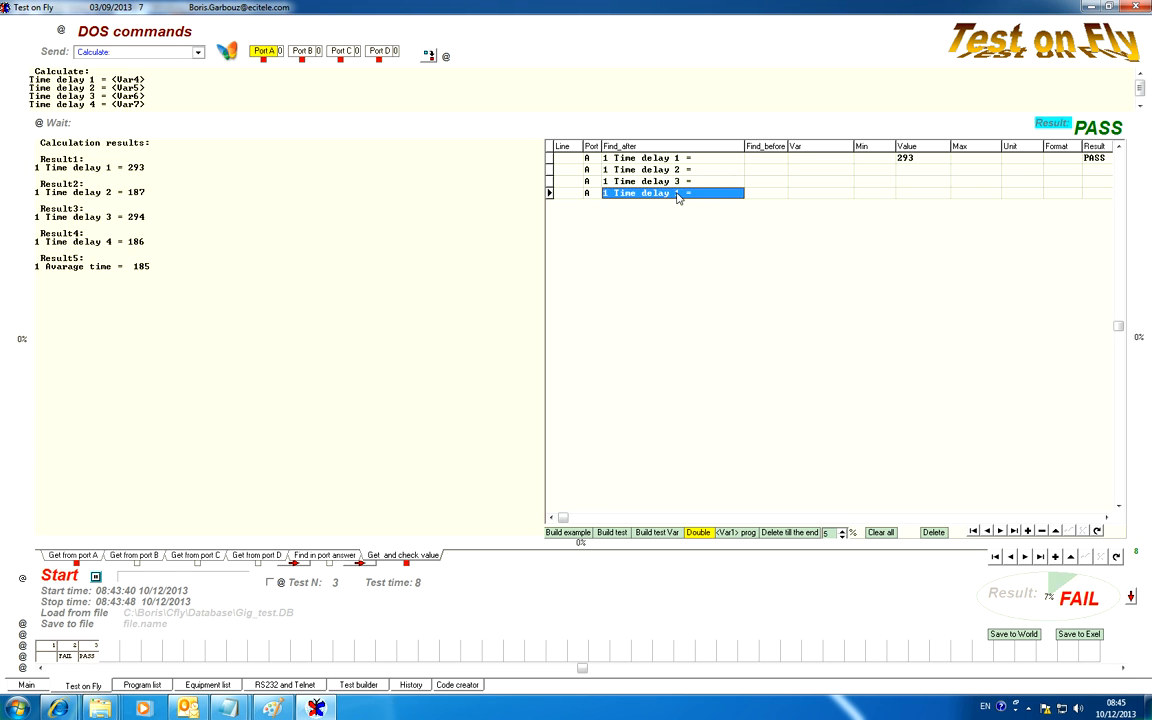
{"action": "left_click", "coordinate": [676, 193]}
{"action": "left_click_drag", "start_coordinate": [674, 193], "coordinate": [679, 193]}
{"action": "type", "text": "4"}
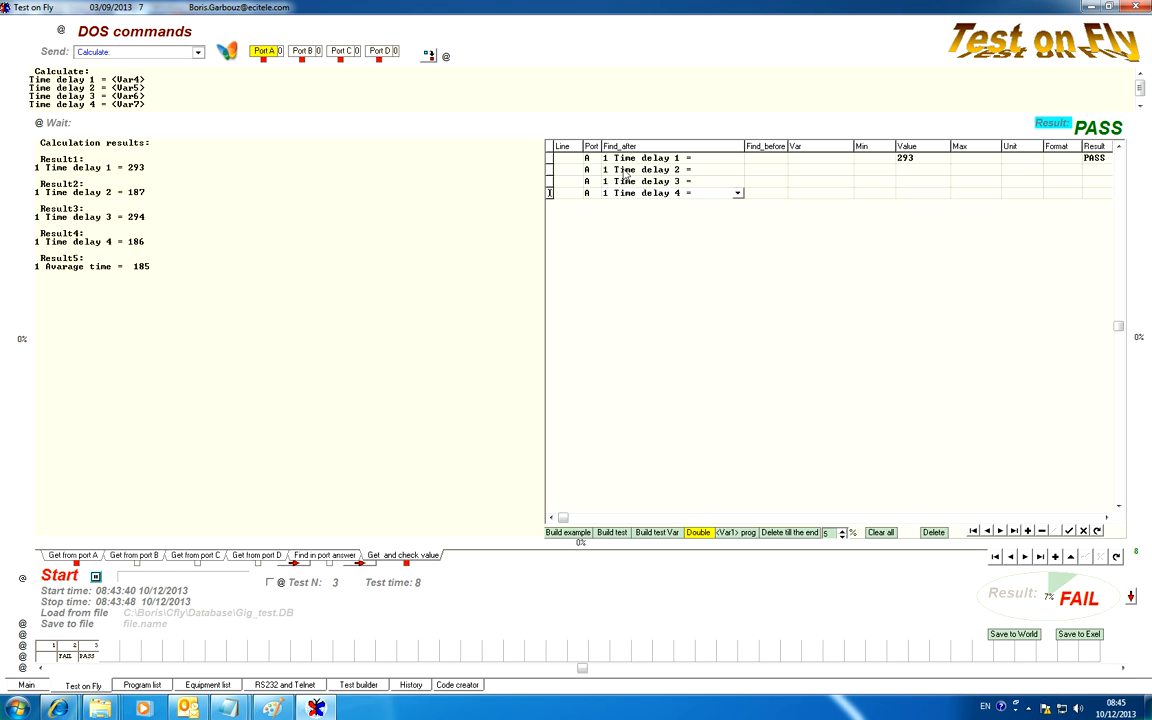
Remove the leading 1 from the search texts of the Time delay 1 and Time delay 2 check lines
{"action": "left_click", "coordinate": [613, 160]}
{"action": "left_click", "coordinate": [613, 160]}
{"action": "left_click_drag", "start_coordinate": [614, 160], "coordinate": [591, 167]}
{"action": "key", "text": "Delete"}
{"action": "left_click", "coordinate": [616, 173]}
{"action": "left_click", "coordinate": [614, 171]}
{"action": "key", "text": "Escape"}
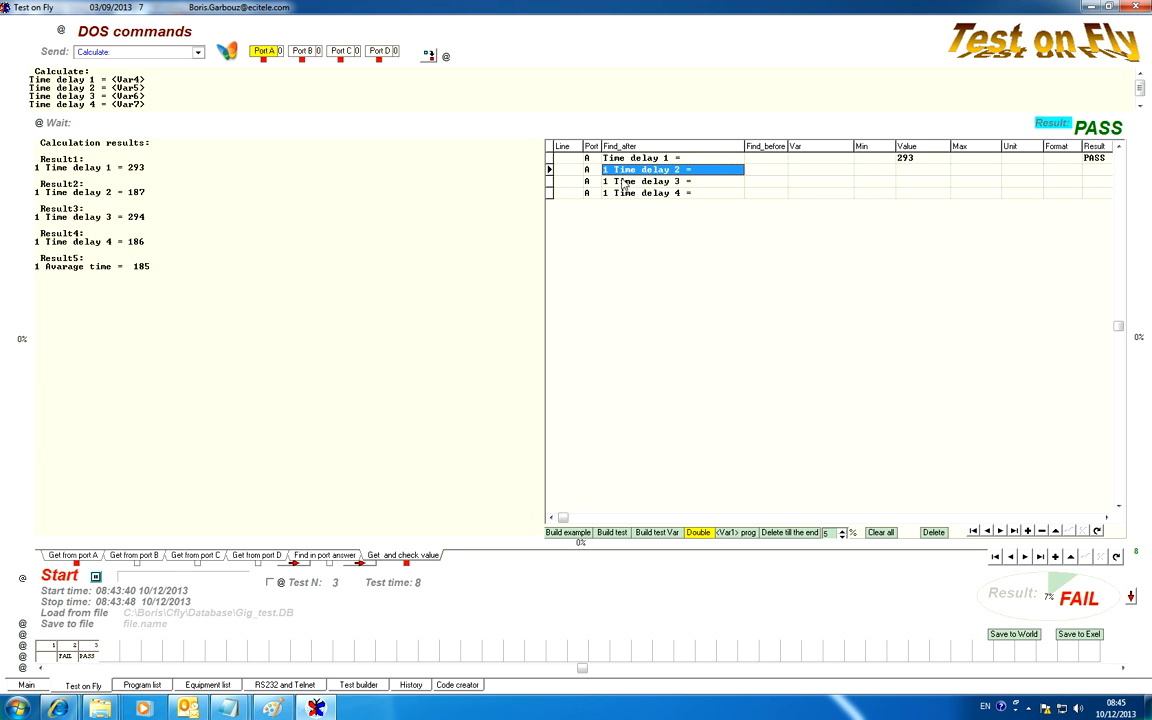
{"action": "left_click", "coordinate": [613, 171]}
{"action": "left_click", "coordinate": [614, 170]}
{"action": "left_click_drag", "start_coordinate": [614, 170], "coordinate": [602, 170]}
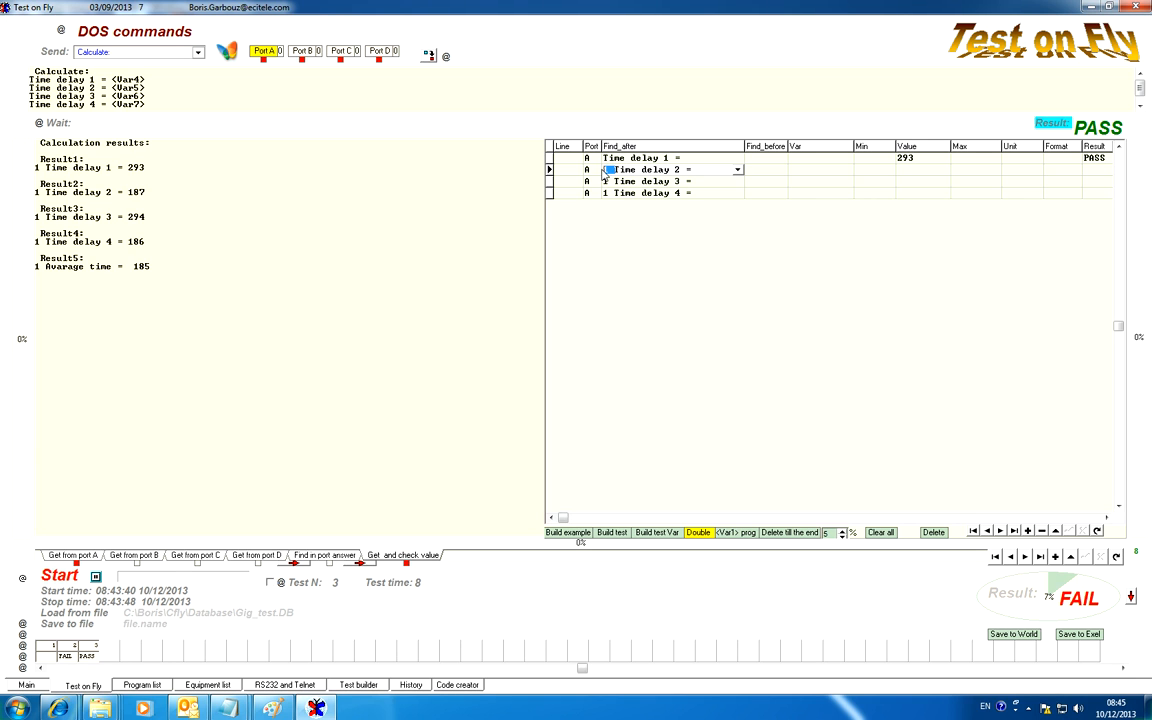
{"action": "key", "text": "Delete"}
Remove the leading 1 from the search texts of the Time delay 3 and Time delay 4 check lines
{"action": "left_click", "coordinate": [615, 184]}
{"action": "left_click", "coordinate": [612, 182]}
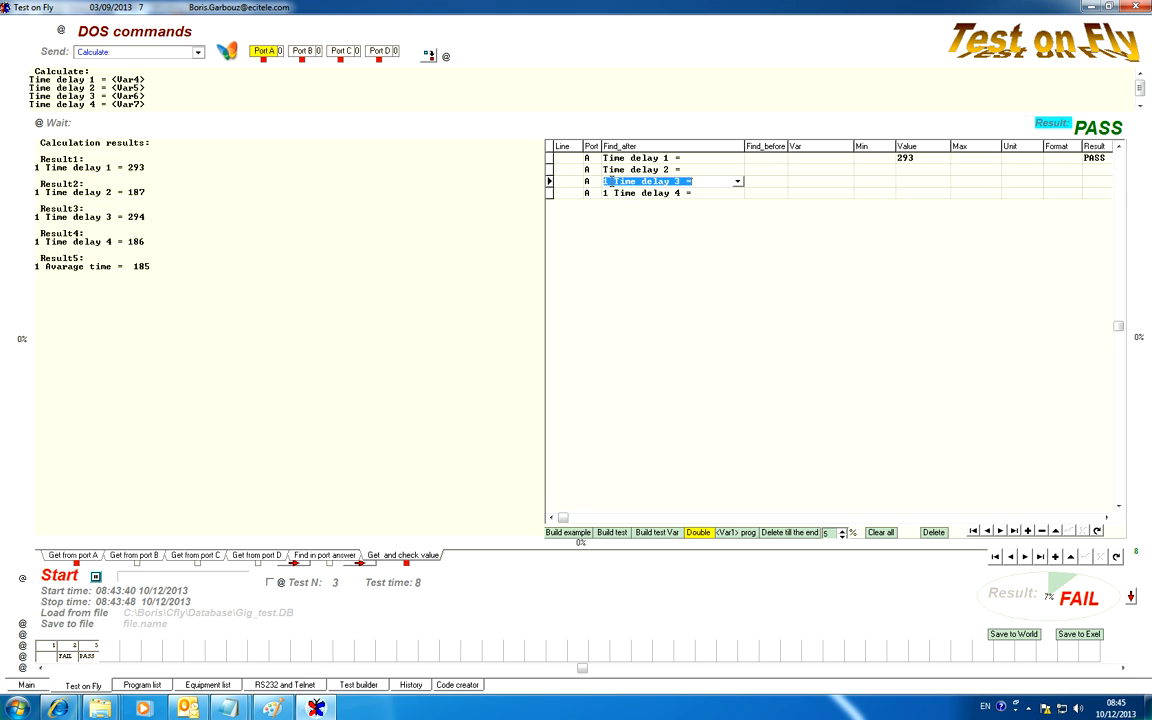
{"action": "left_click_drag", "start_coordinate": [614, 182], "coordinate": [598, 194]}
{"action": "key", "text": "Delete"}
{"action": "left_click", "coordinate": [614, 194]}
{"action": "left_click", "coordinate": [612, 194]}
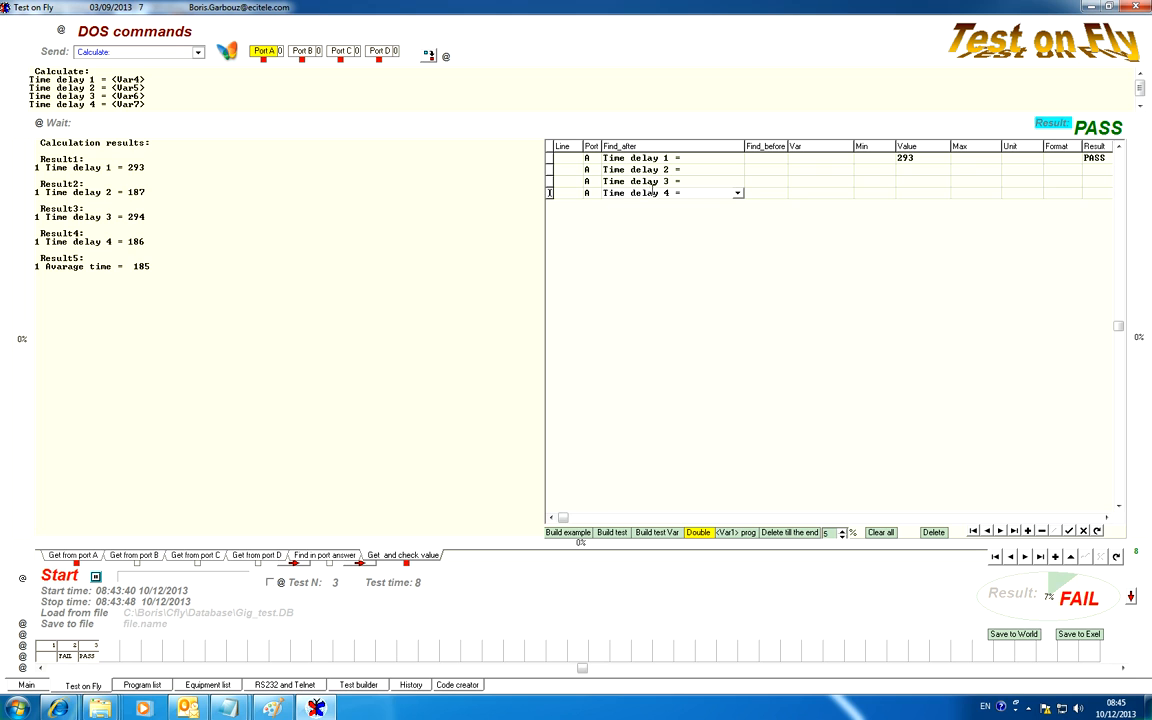
Go through the four Time delay check lines and run test 3's result check
{"action": "key", "text": "Up"}
{"action": "key", "text": "Up"}
{"action": "key", "text": "Up"}
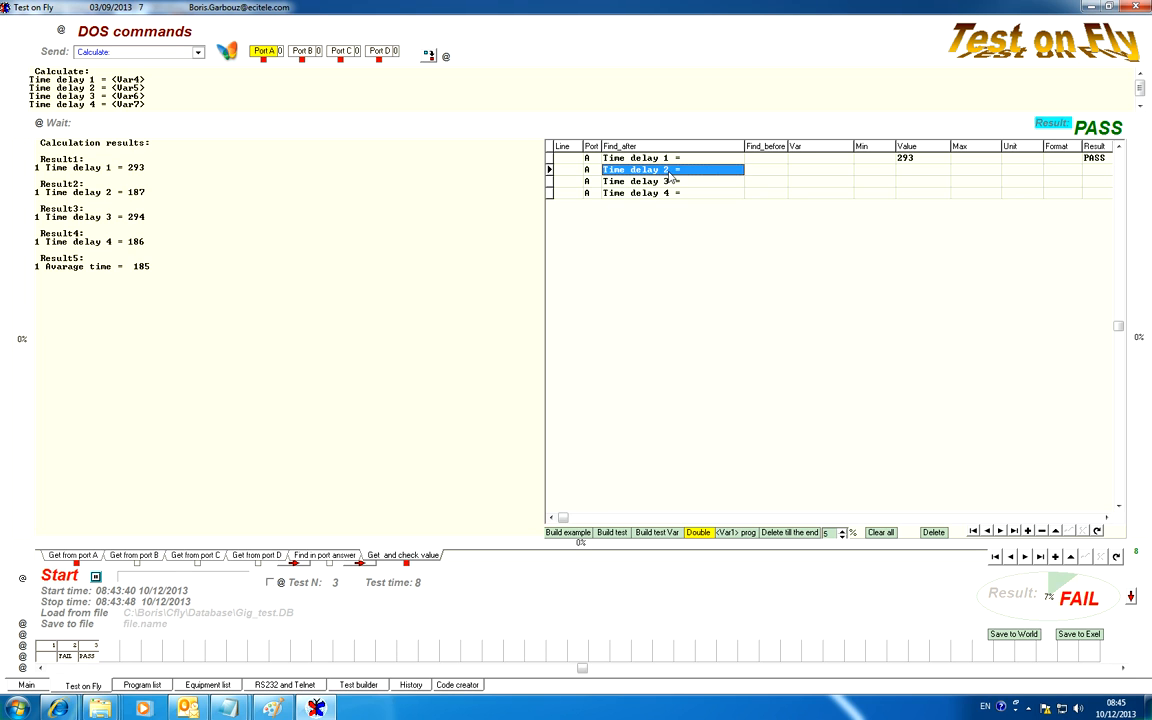
{"action": "key", "text": "Down"}
{"action": "key", "text": "Down"}
{"action": "key", "text": "Down"}
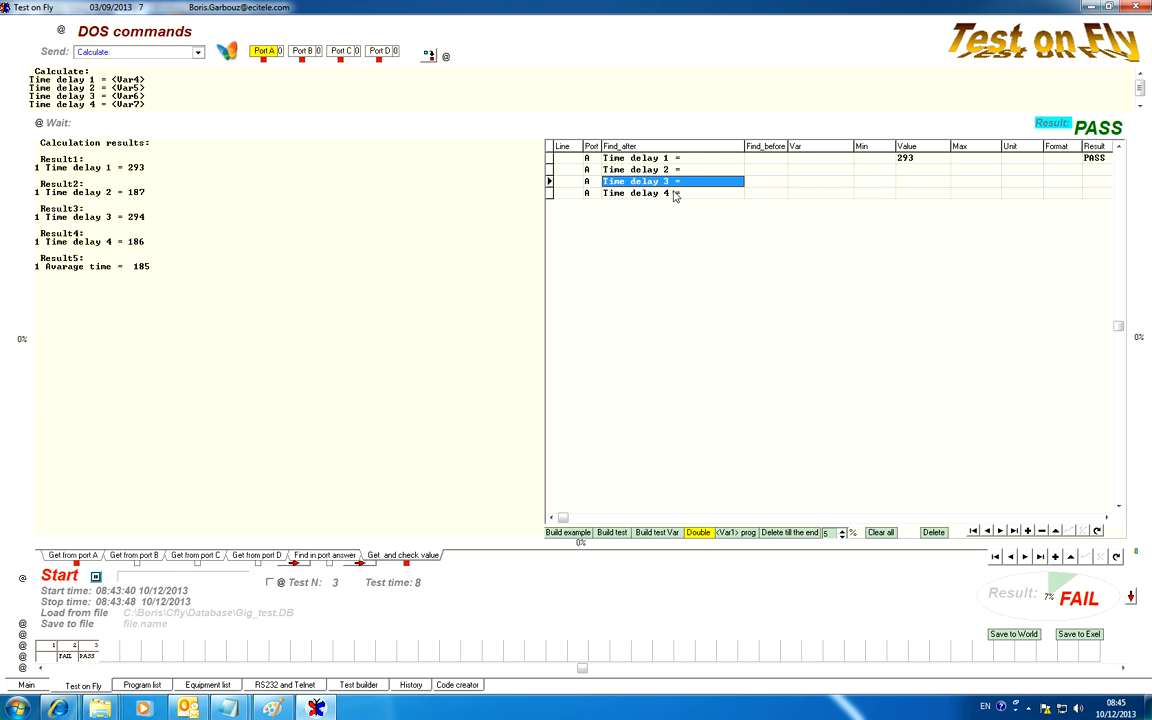
{"action": "left_click", "coordinate": [1054, 124]}
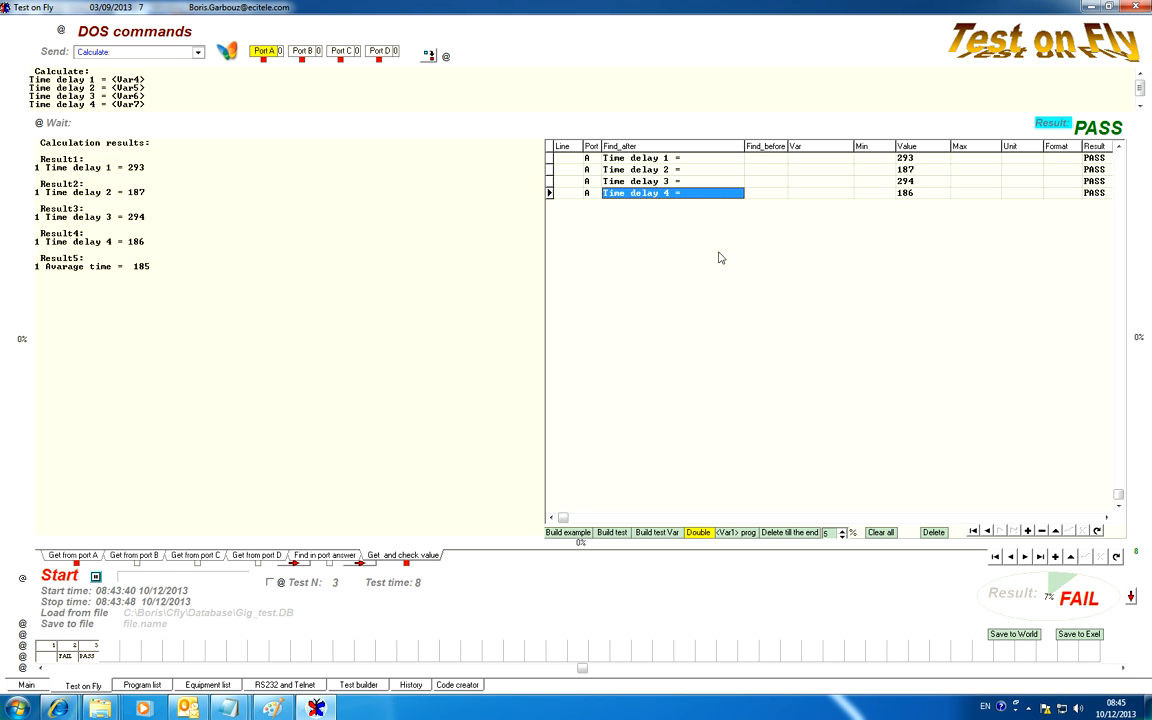
Add a fifth check line for port A that reads the value after "Avarage time =", and run the check
{"action": "left_click_drag", "start_coordinate": [124, 268], "coordinate": [48, 269]}
{"action": "key", "text": "ctrl+c"}
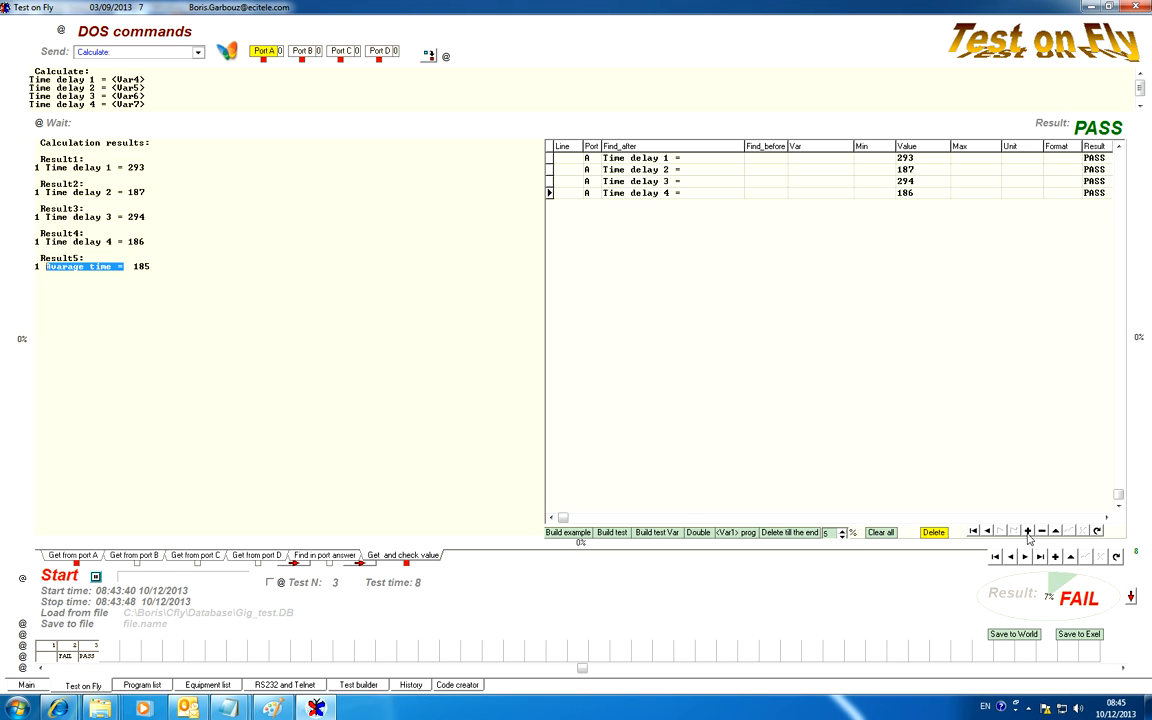
{"action": "key", "text": "Insert"}
{"action": "left_click", "coordinate": [1068, 533]}
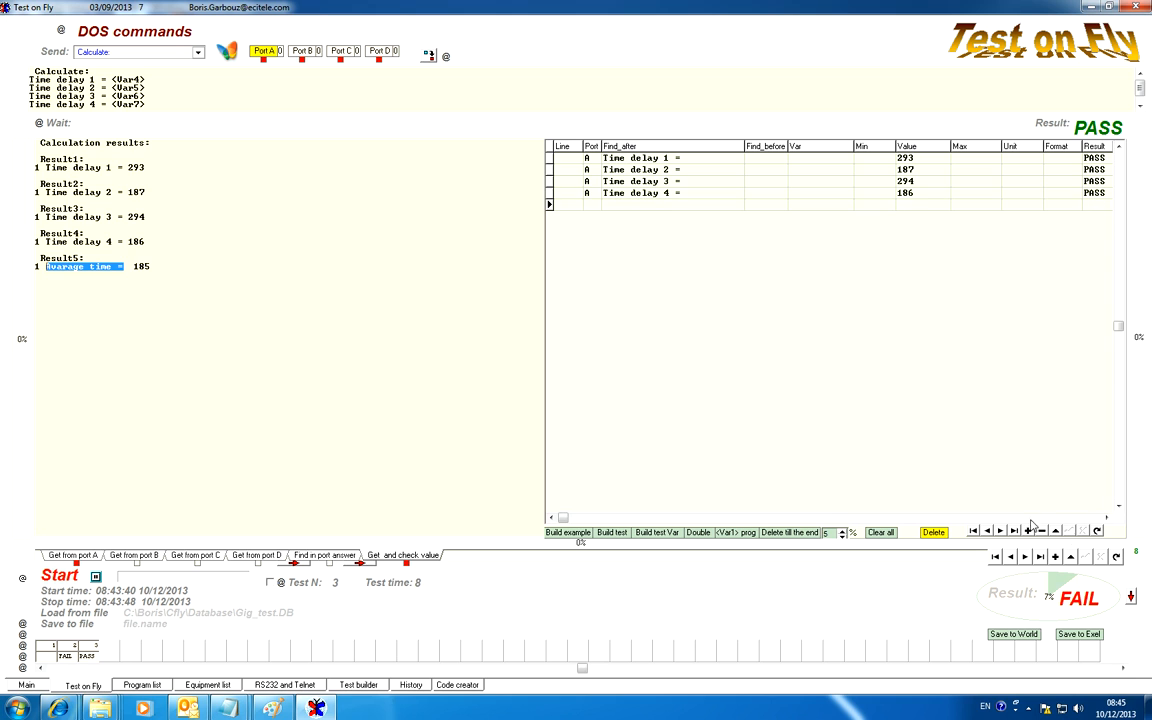
{"action": "left_click", "coordinate": [594, 207]}
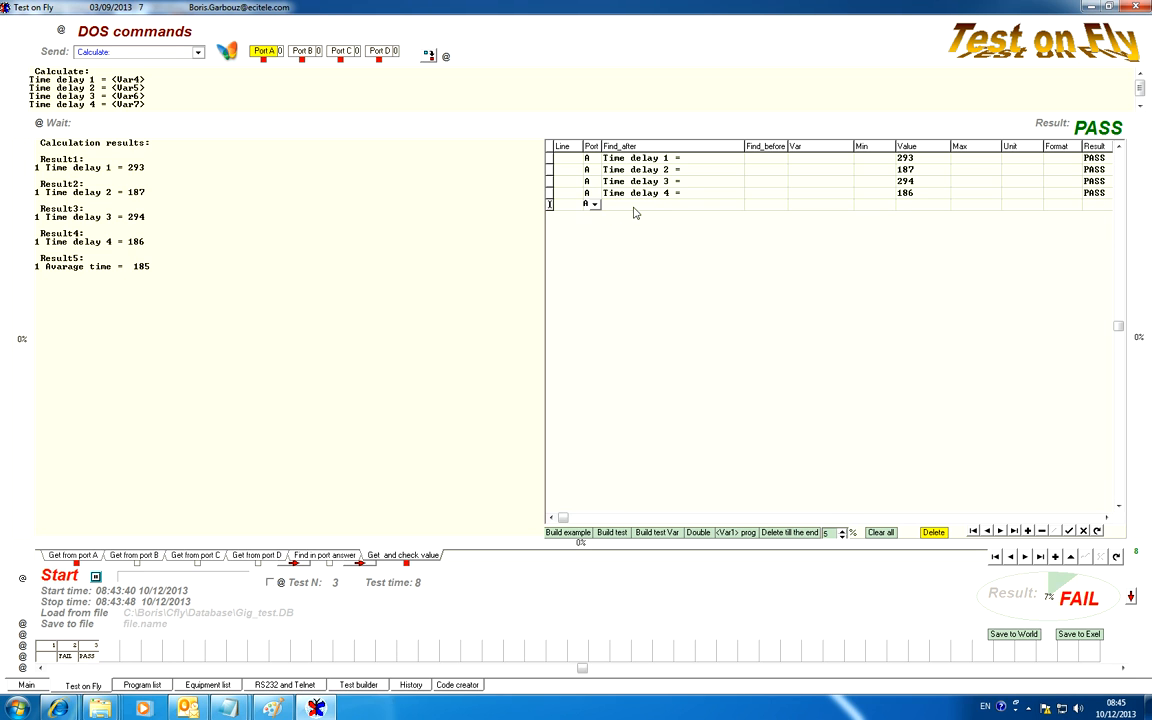
{"action": "left_click", "coordinate": [638, 205]}
{"action": "left_click", "coordinate": [639, 205]}
{"action": "key", "text": "ctrl+v"}
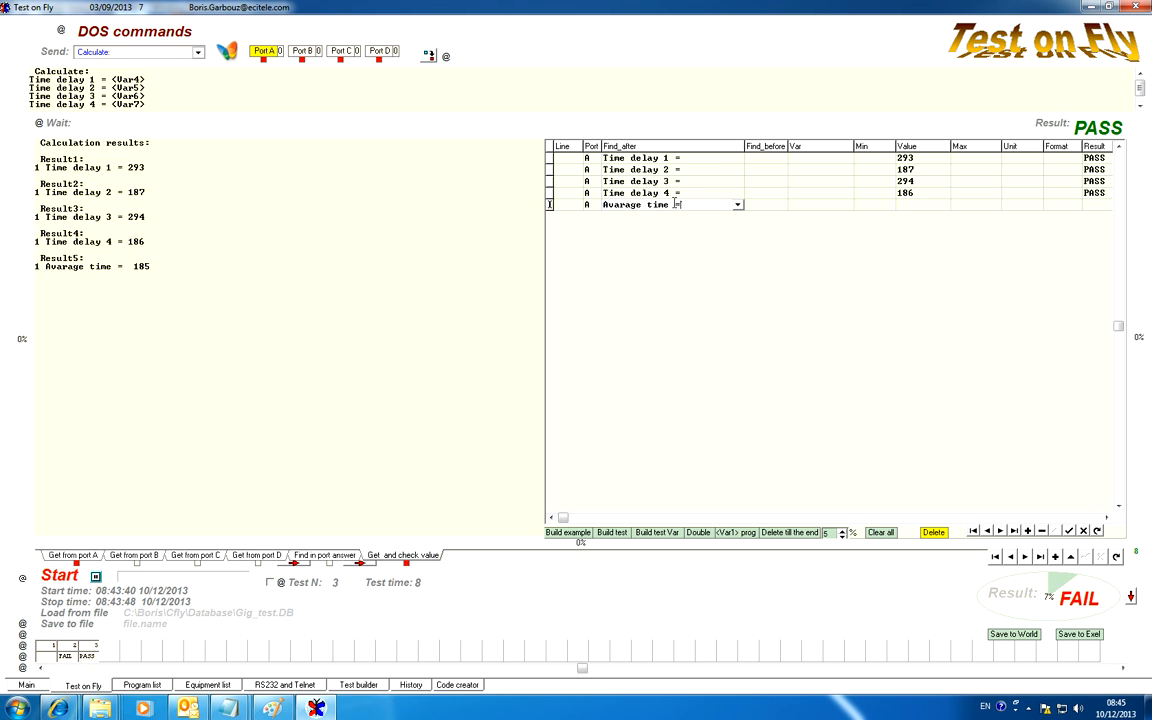
{"action": "left_click", "coordinate": [683, 195]}
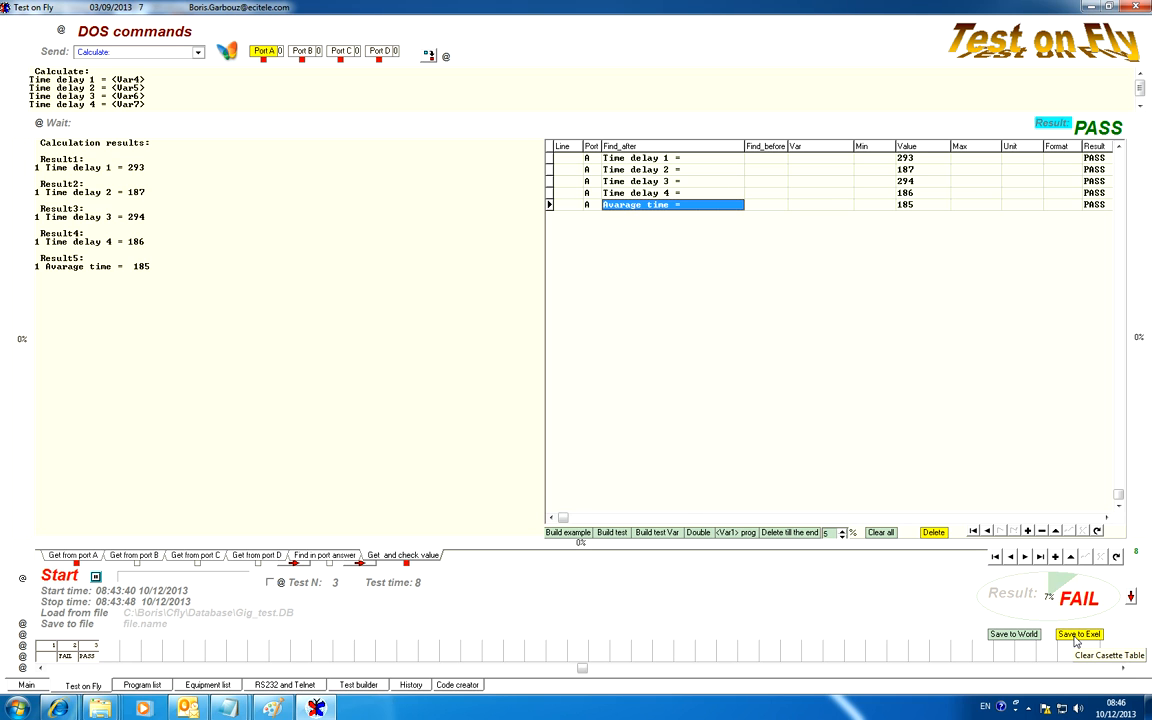
Show test 2's name and rewrite all test names automatically from their commands
{"action": "left_click", "coordinate": [70, 646]}
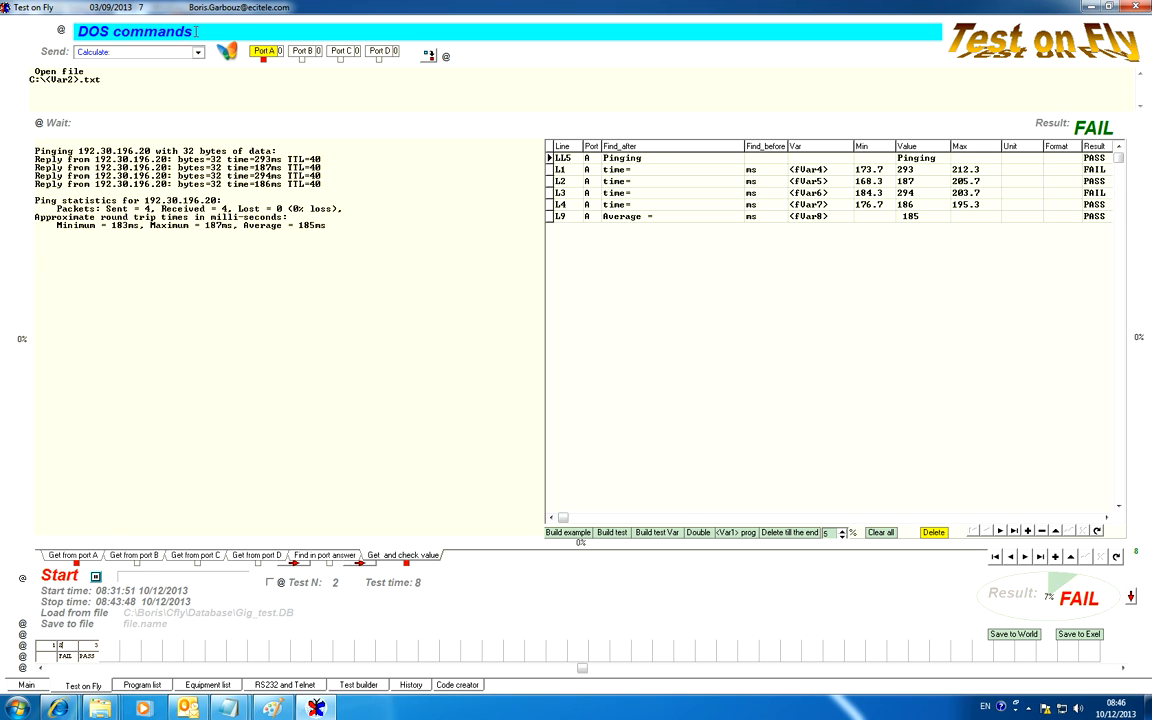
{"action": "left_click_drag", "start_coordinate": [196, 31], "coordinate": [80, 31]}
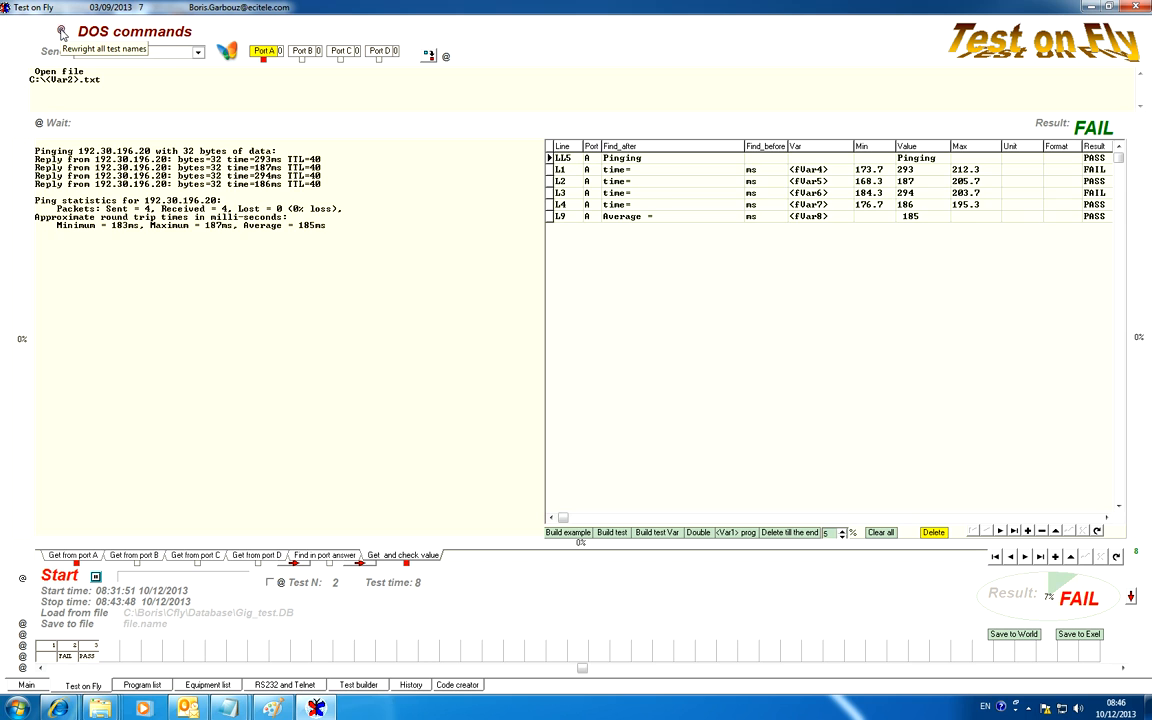
{"action": "left_click", "coordinate": [62, 33]}
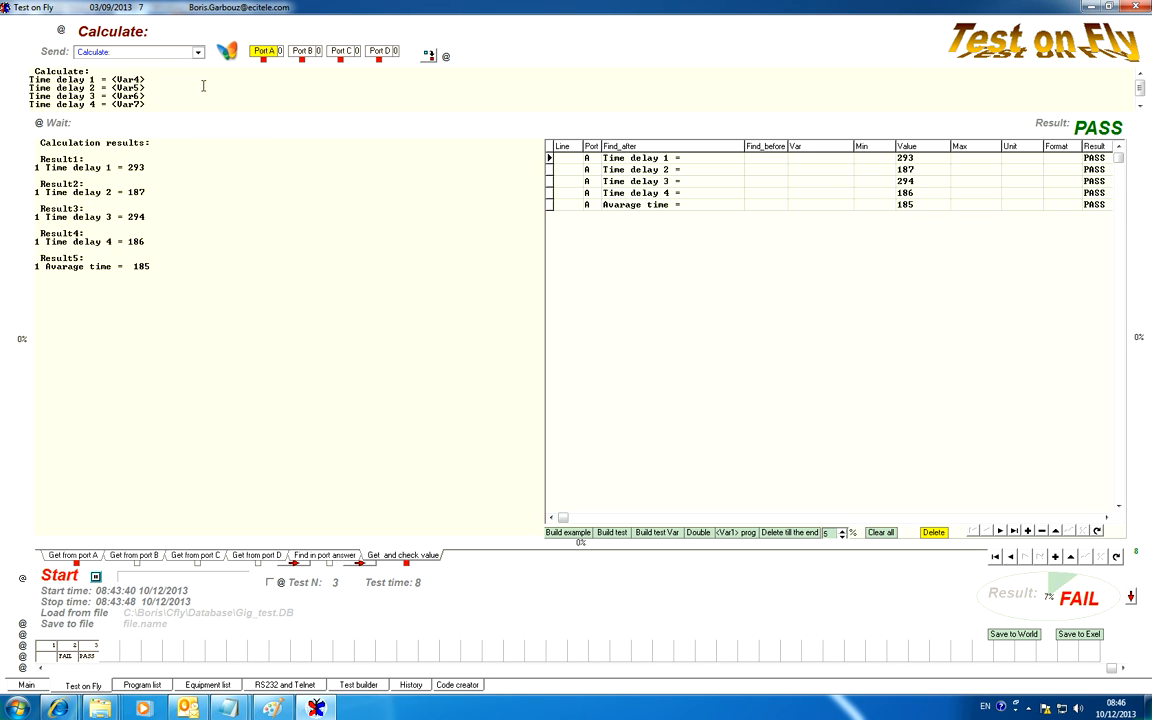
Review the new names of tests 1 and 2, and remove the colon from test 3's name
{"action": "left_click", "coordinate": [41, 646]}
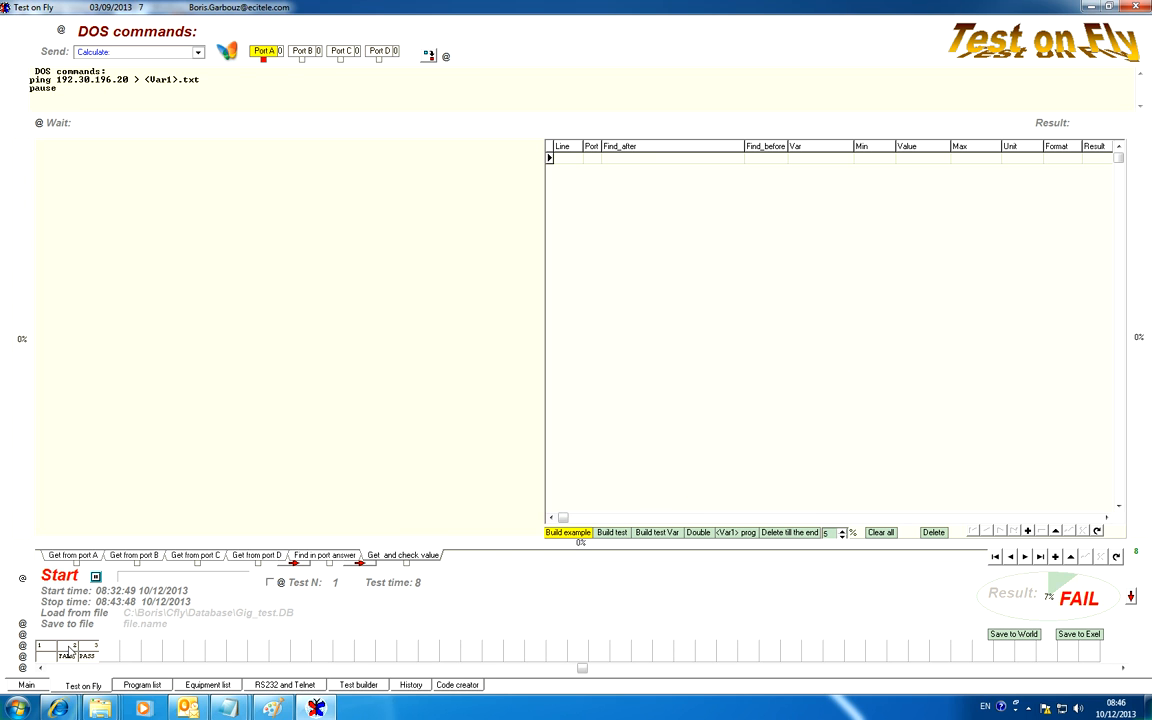
{"action": "left_click", "coordinate": [73, 652]}
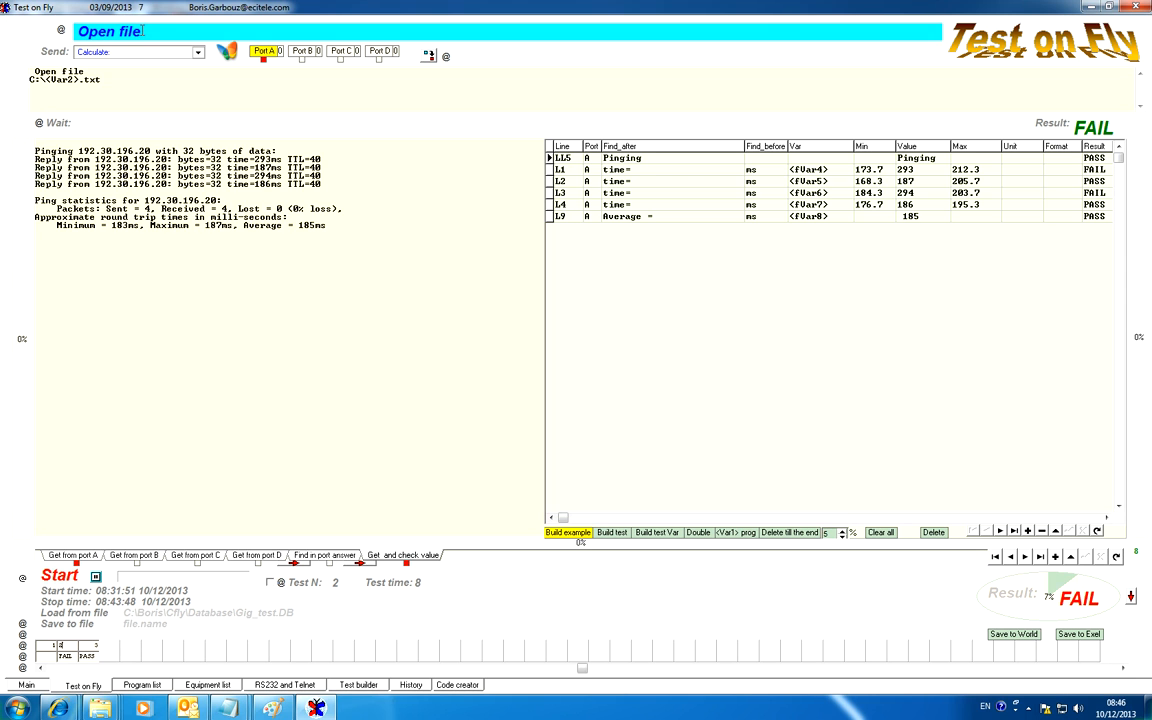
{"action": "left_click", "coordinate": [92, 648]}
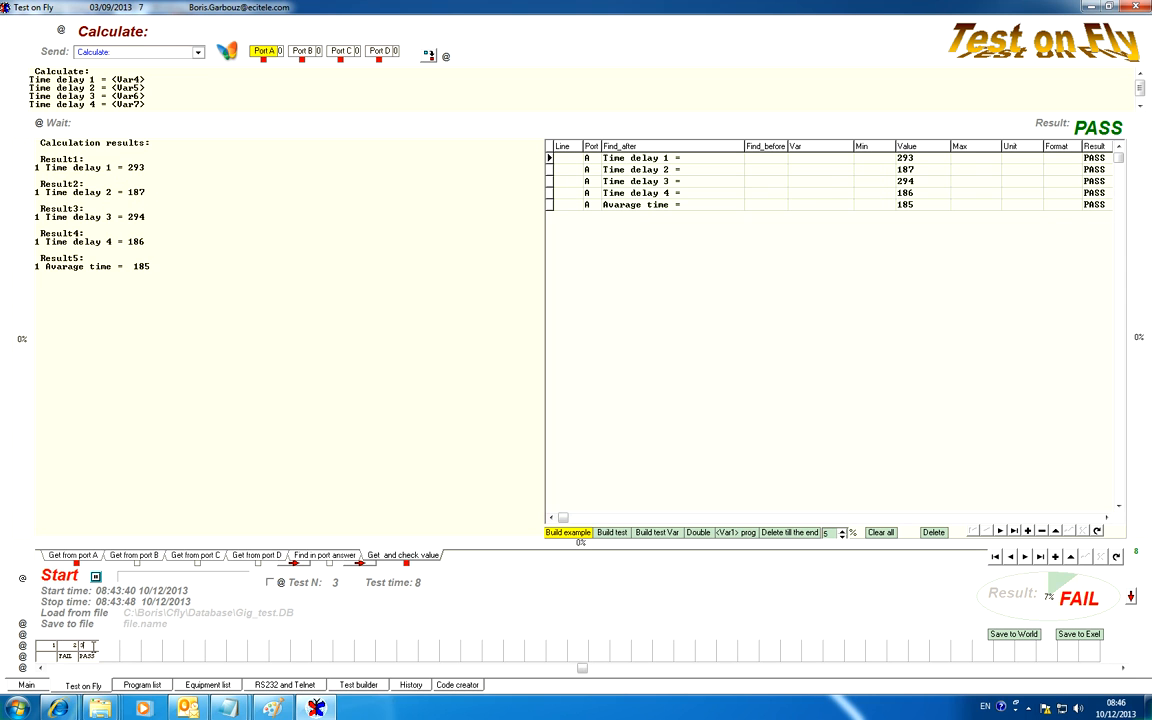
{"action": "left_click", "coordinate": [152, 32]}
{"action": "key", "text": "BackSpace"}
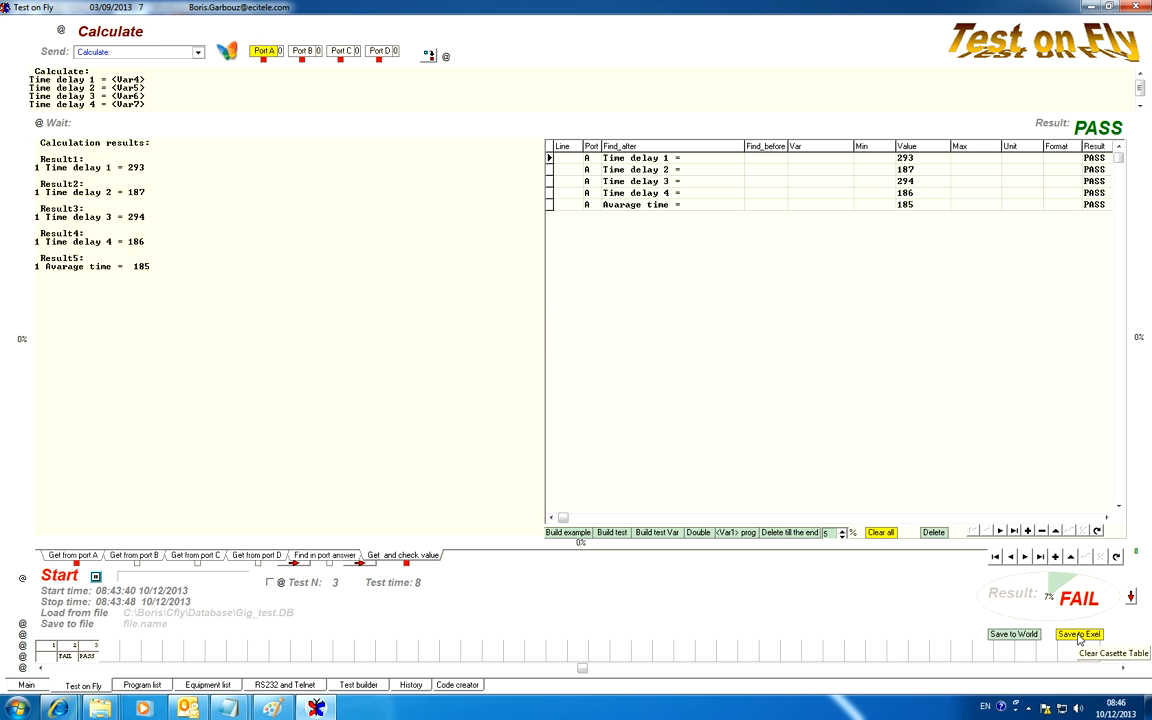
Look over the names of tests 2 and 3 and export the test results to Excel with the file name 1
{"action": "left_click", "coordinate": [70, 648]}
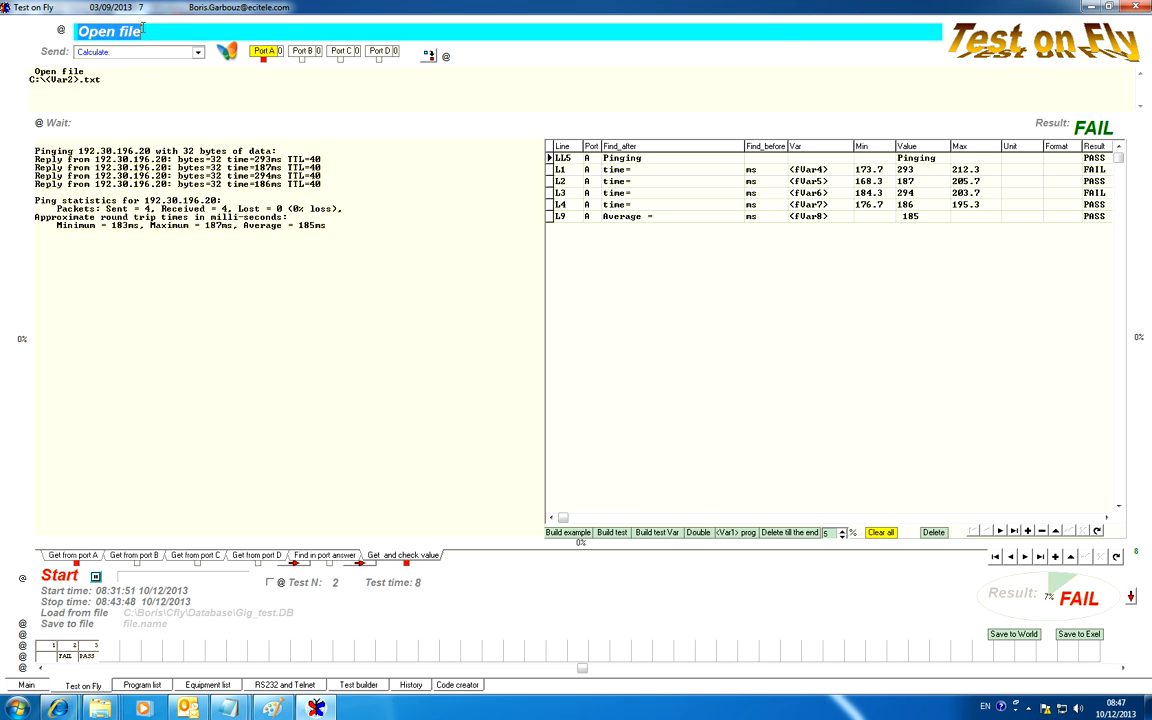
{"action": "left_click", "coordinate": [91, 648]}
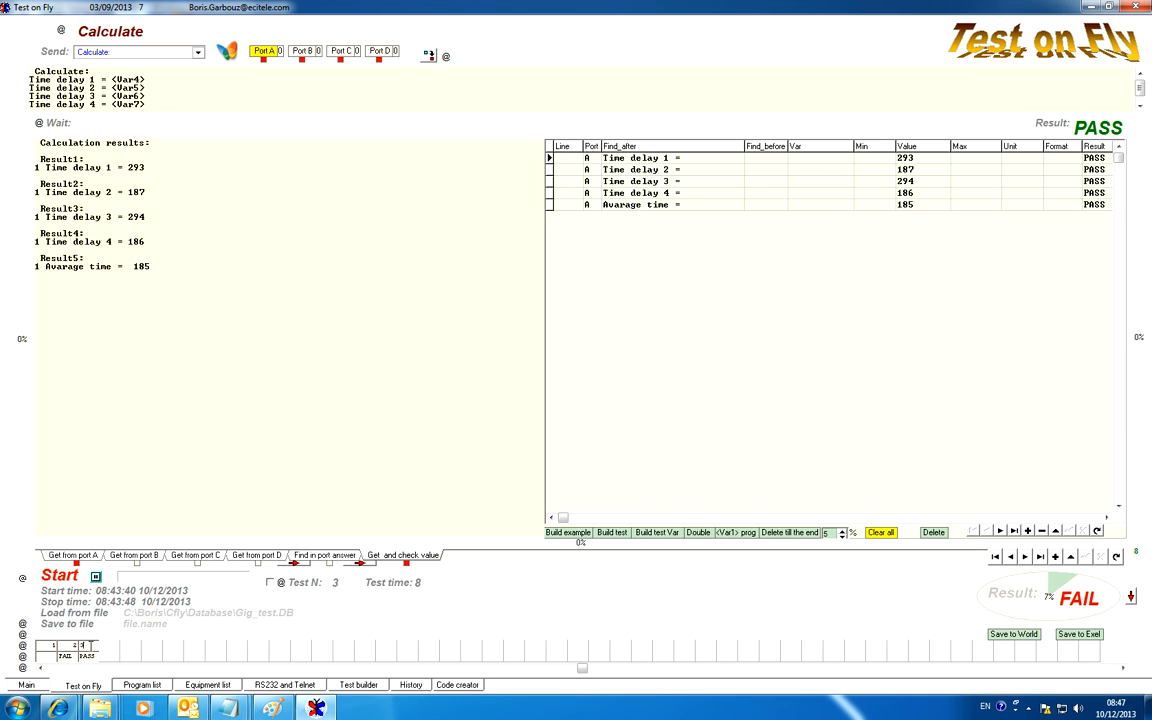
{"action": "left_click_drag", "start_coordinate": [76, 31], "coordinate": [145, 31]}
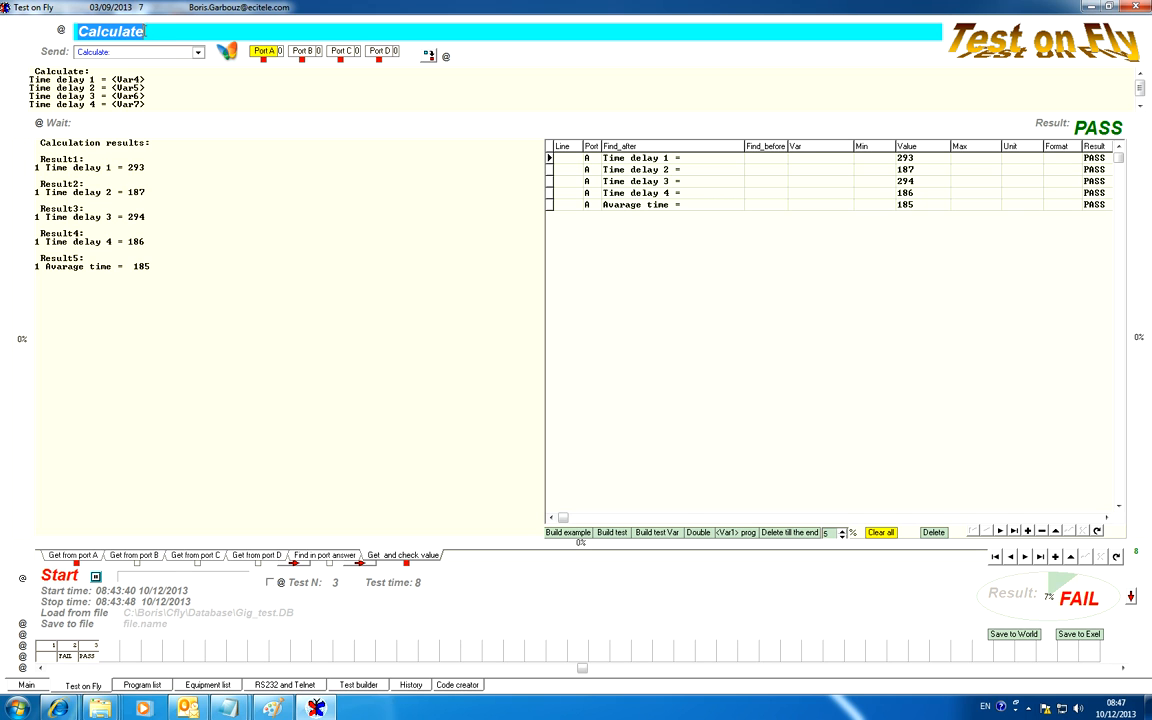
{"action": "left_click", "coordinate": [1078, 634]}
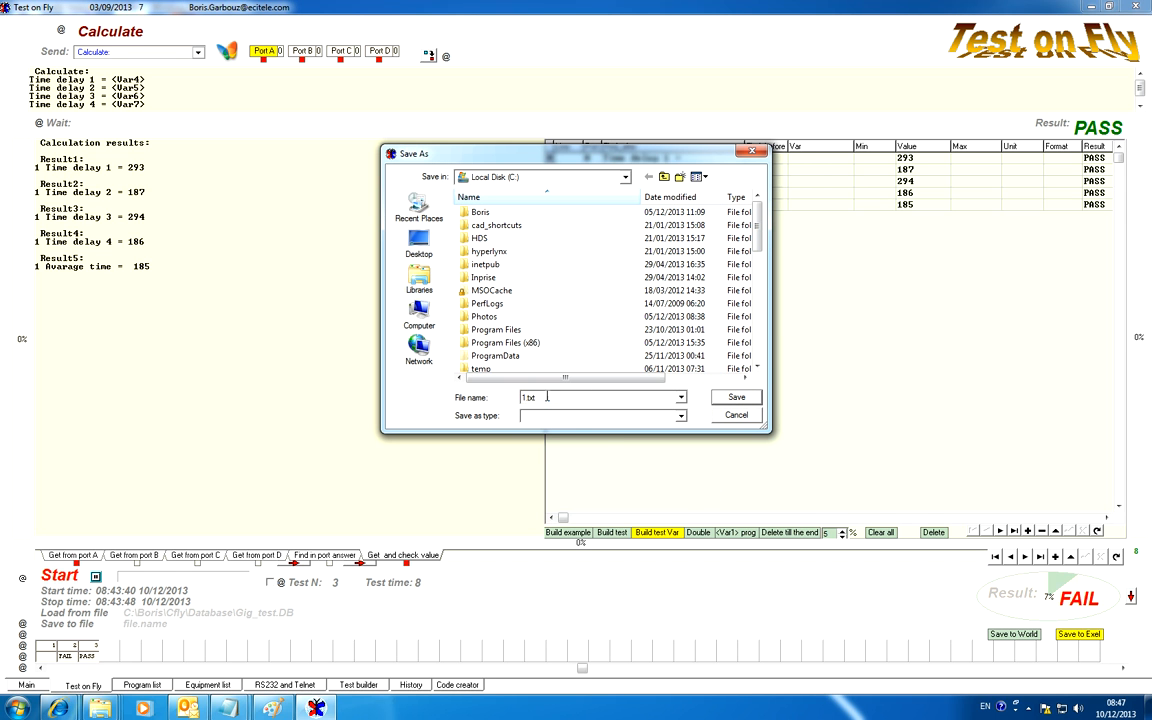
{"action": "type", "text": "1"}
{"action": "left_click", "coordinate": [736, 402]}
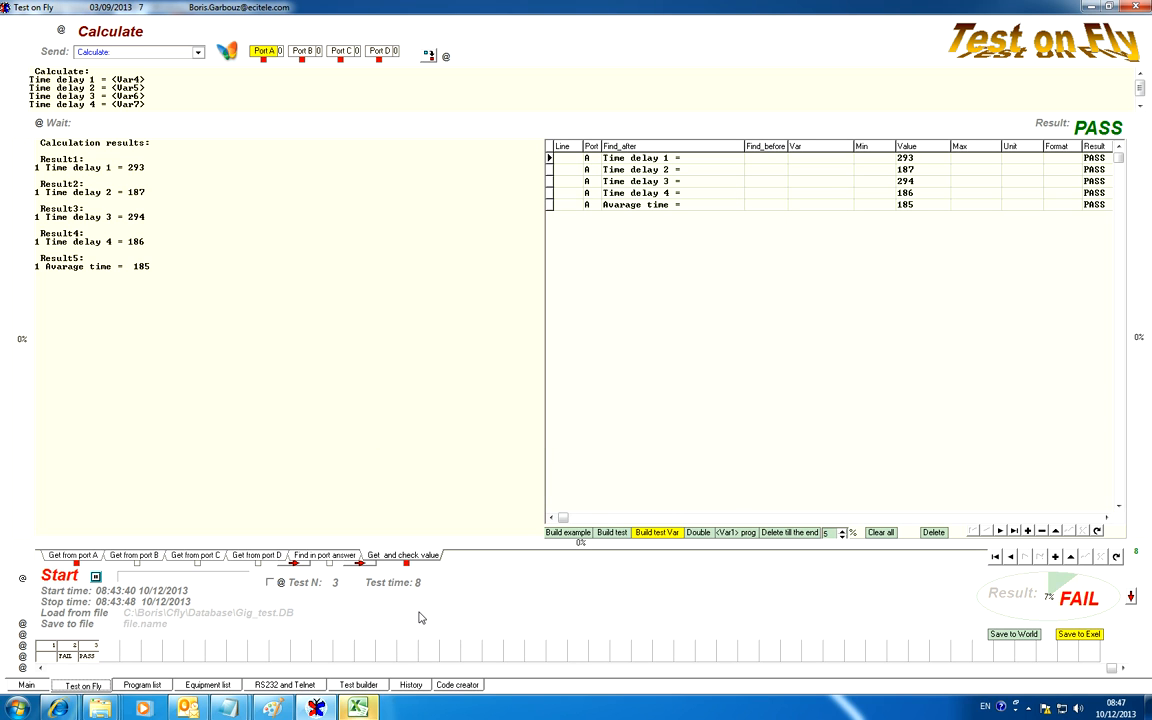
Switch to the exported workbook in Excel and show the values on the Calculate sheet
{"action": "mouse_move", "coordinate": [358, 710]}
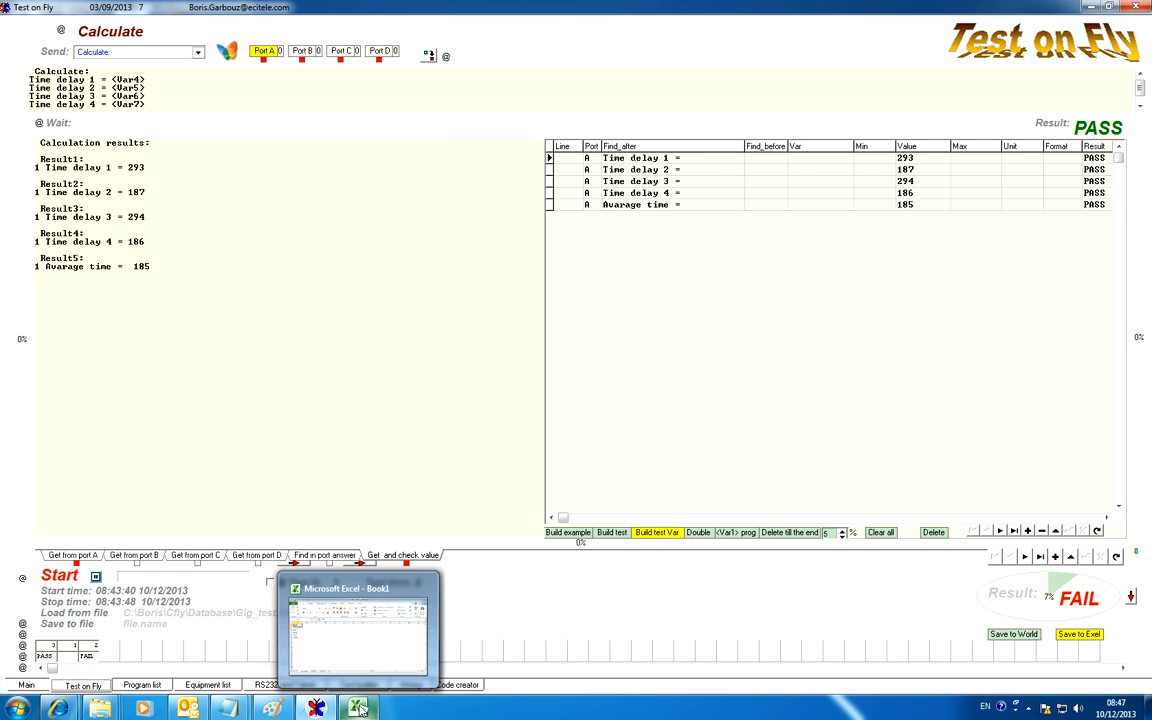
{"action": "left_click", "coordinate": [359, 708]}
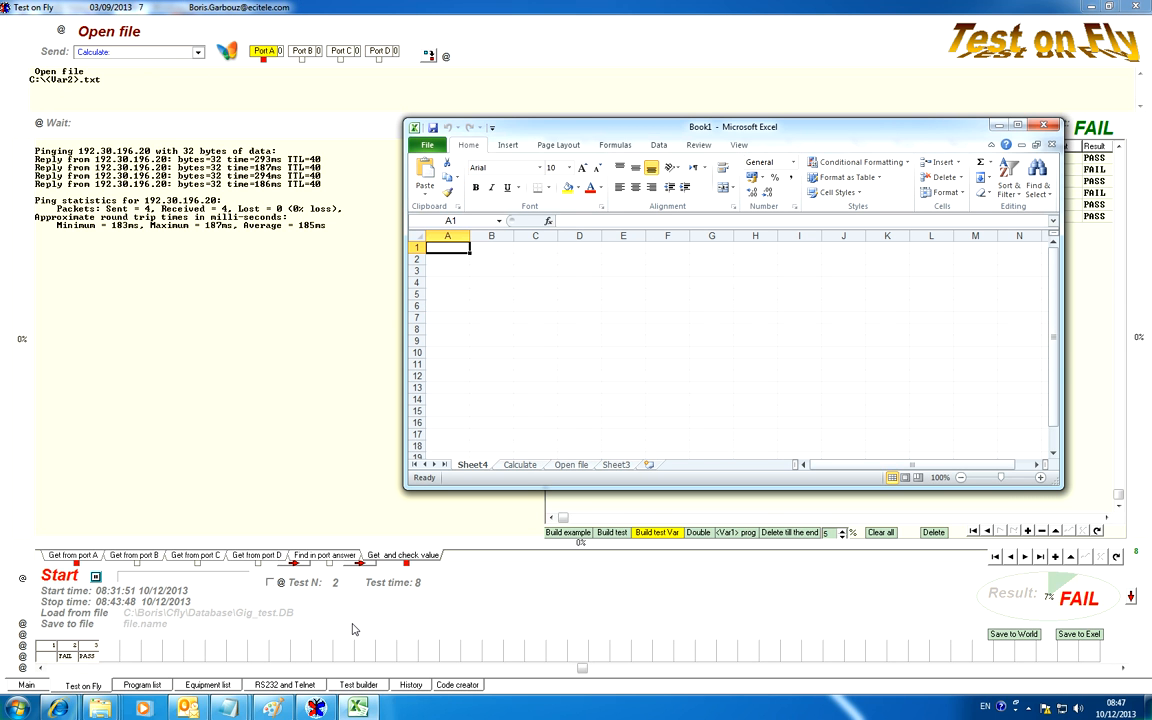
{"action": "left_click", "coordinate": [519, 465]}
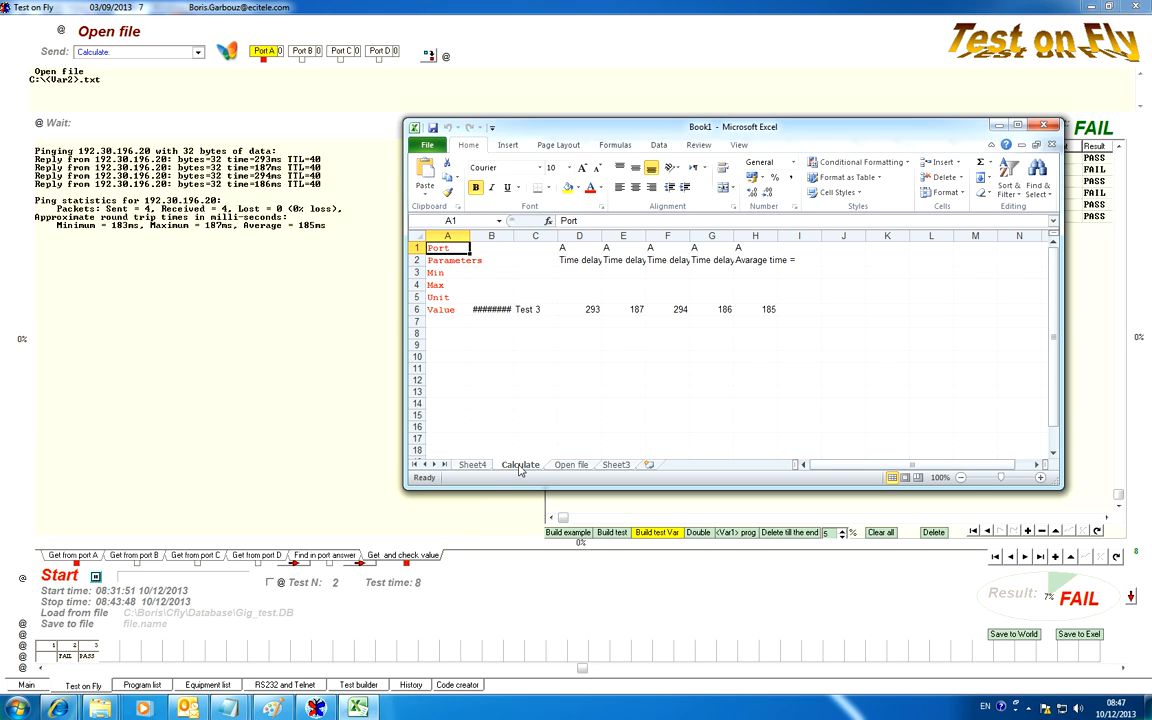
{"action": "left_click_drag", "start_coordinate": [579, 312], "coordinate": [768, 310]}
Centre and bold all cells of the Calculate sheet and fit the column widths to their contents
{"action": "left_click", "coordinate": [409, 236]}
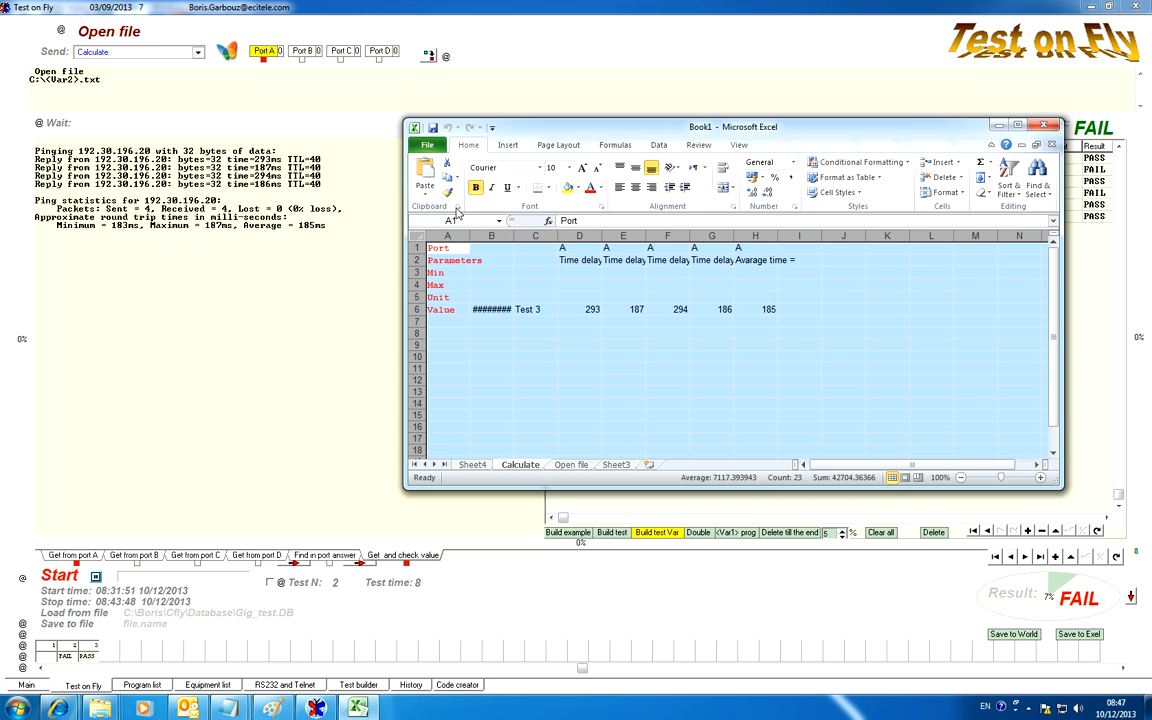
{"action": "left_click", "coordinate": [635, 187]}
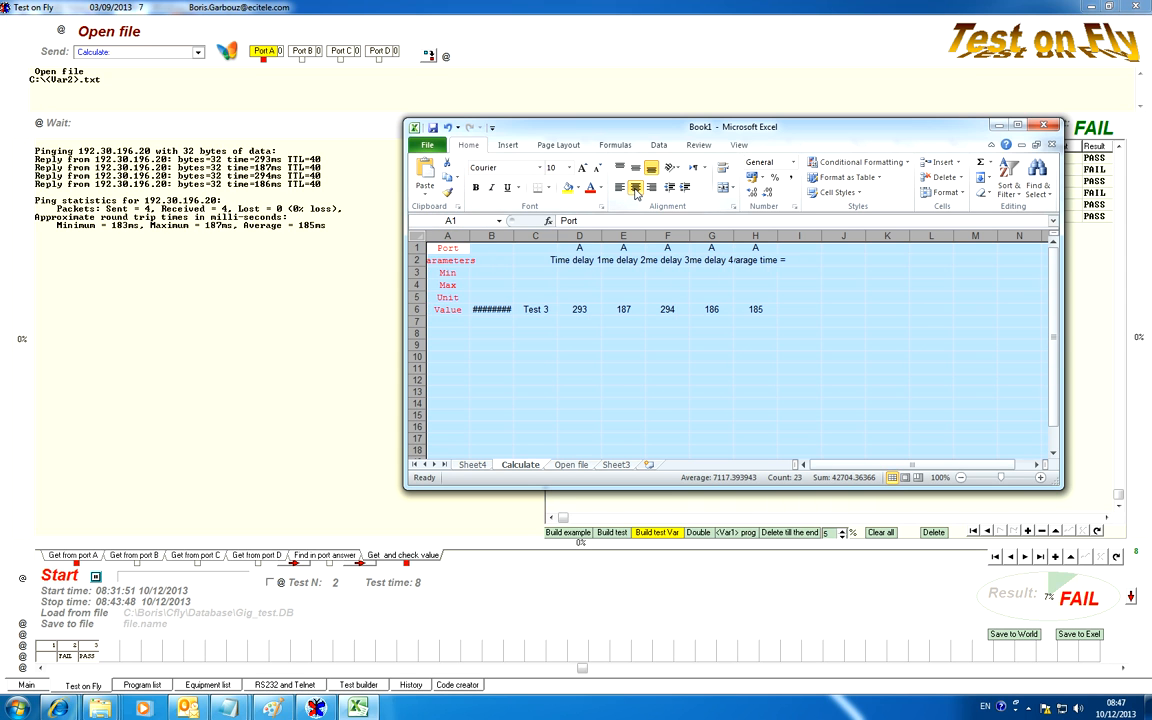
{"action": "left_click", "coordinate": [476, 187]}
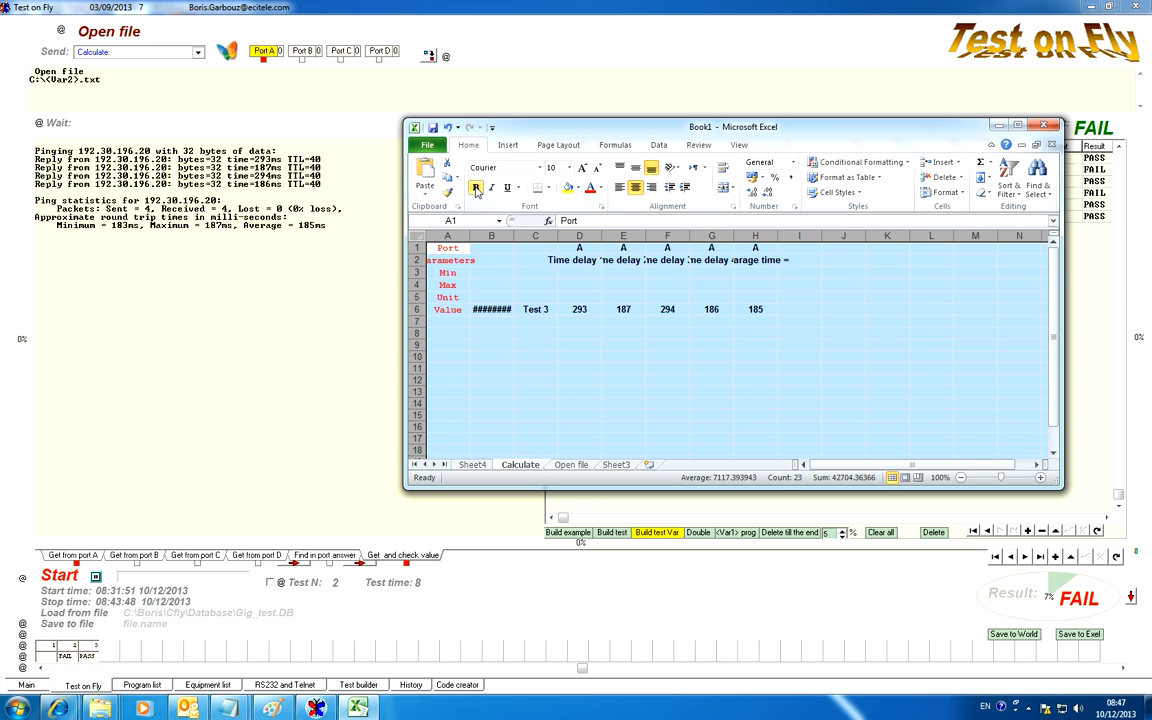
{"action": "double_click", "coordinate": [557, 237]}
Examine the Time delay headings and the values below them on the Calculate sheet
{"action": "left_click", "coordinate": [636, 262]}
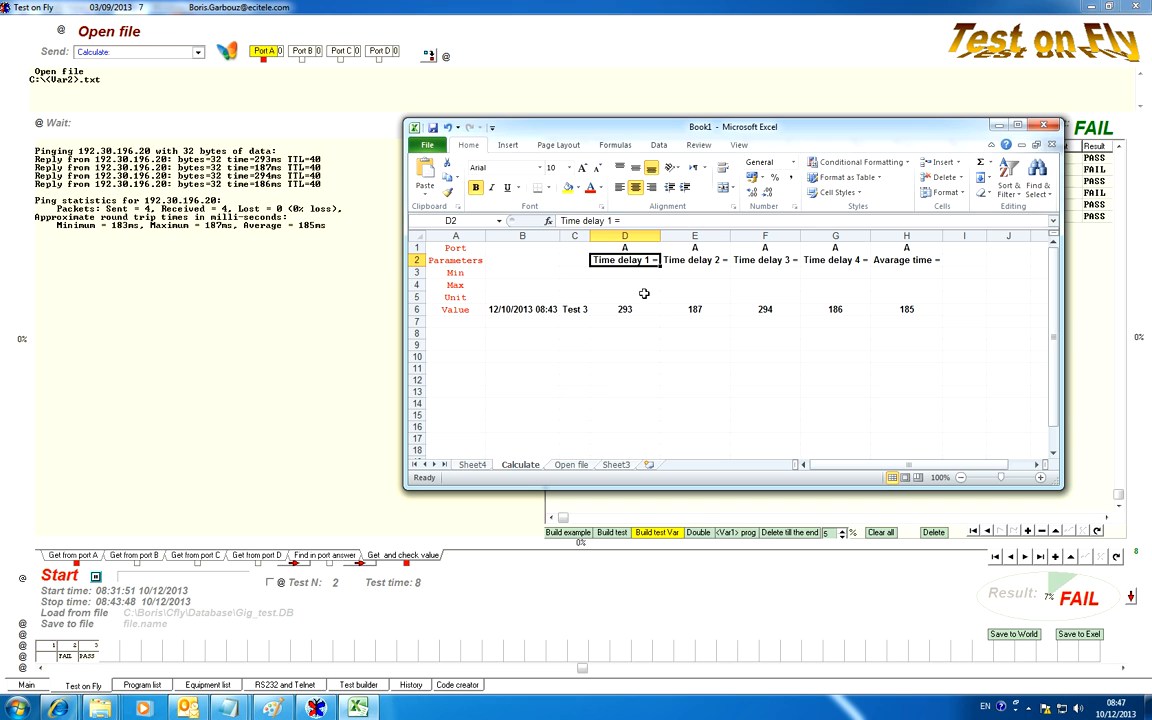
{"action": "left_click", "coordinate": [695, 309]}
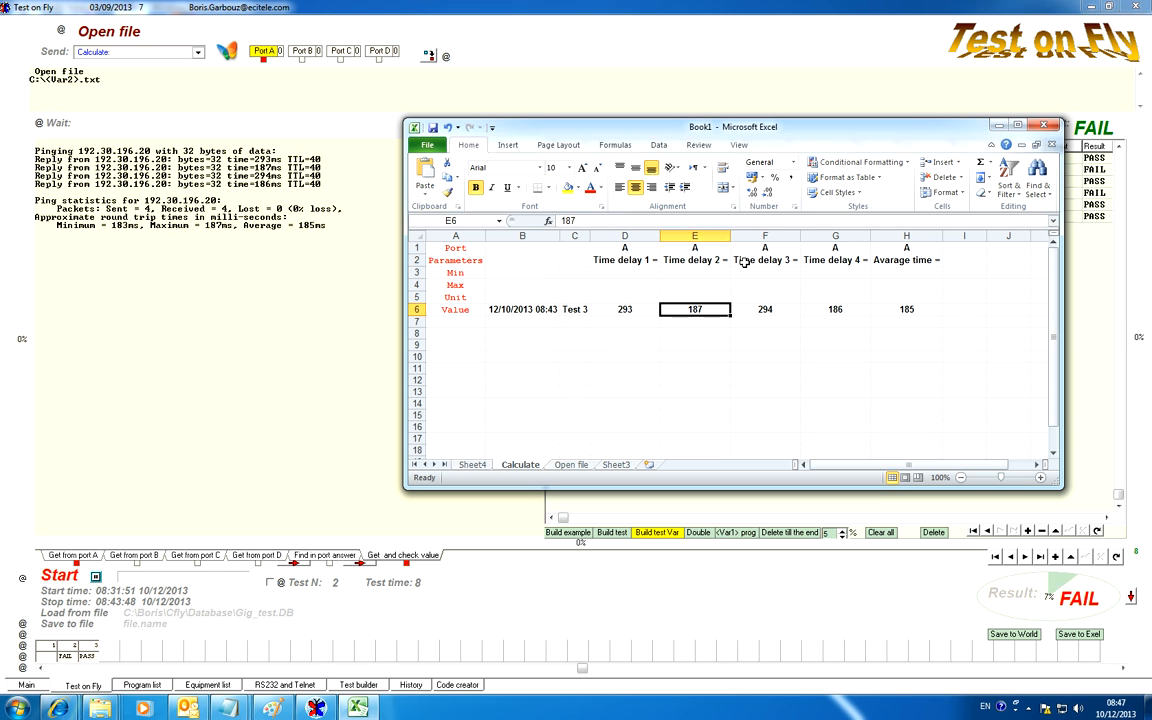
{"action": "left_click", "coordinate": [742, 260]}
{"action": "left_click", "coordinate": [762, 310]}
{"action": "left_click", "coordinate": [690, 310]}
Bold and centre all cells of the Open file sheet and fit the column widths to their contents
{"action": "left_click", "coordinate": [570, 465]}
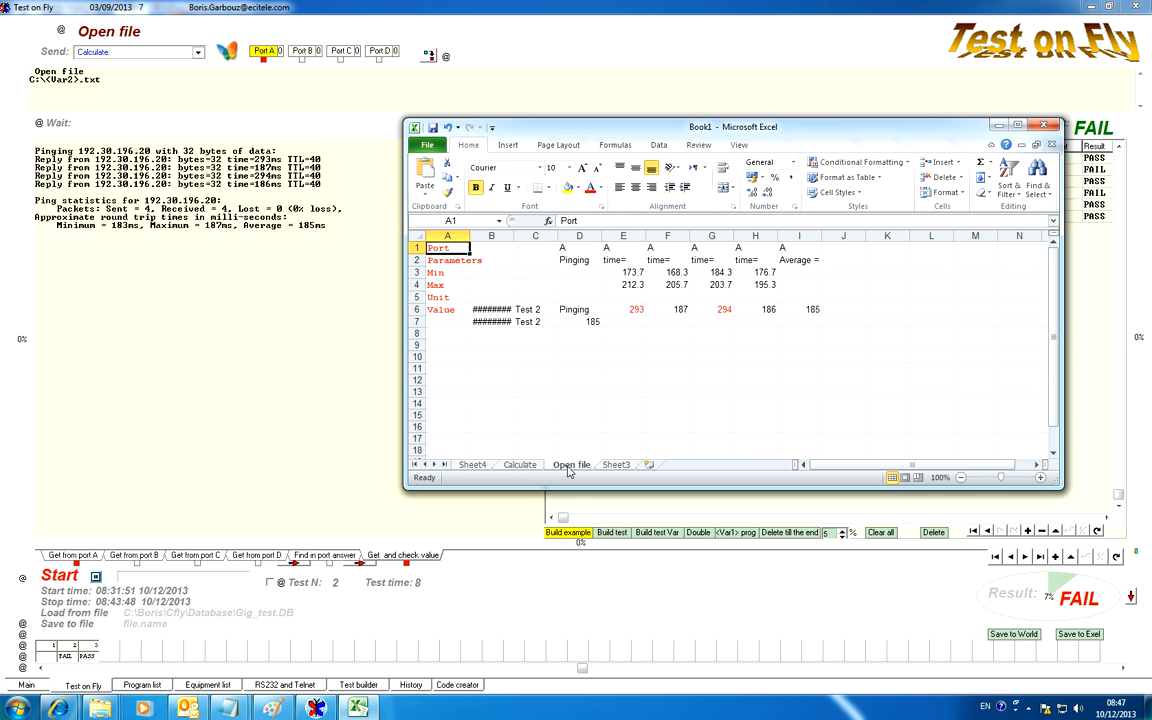
{"action": "left_click", "coordinate": [656, 311]}
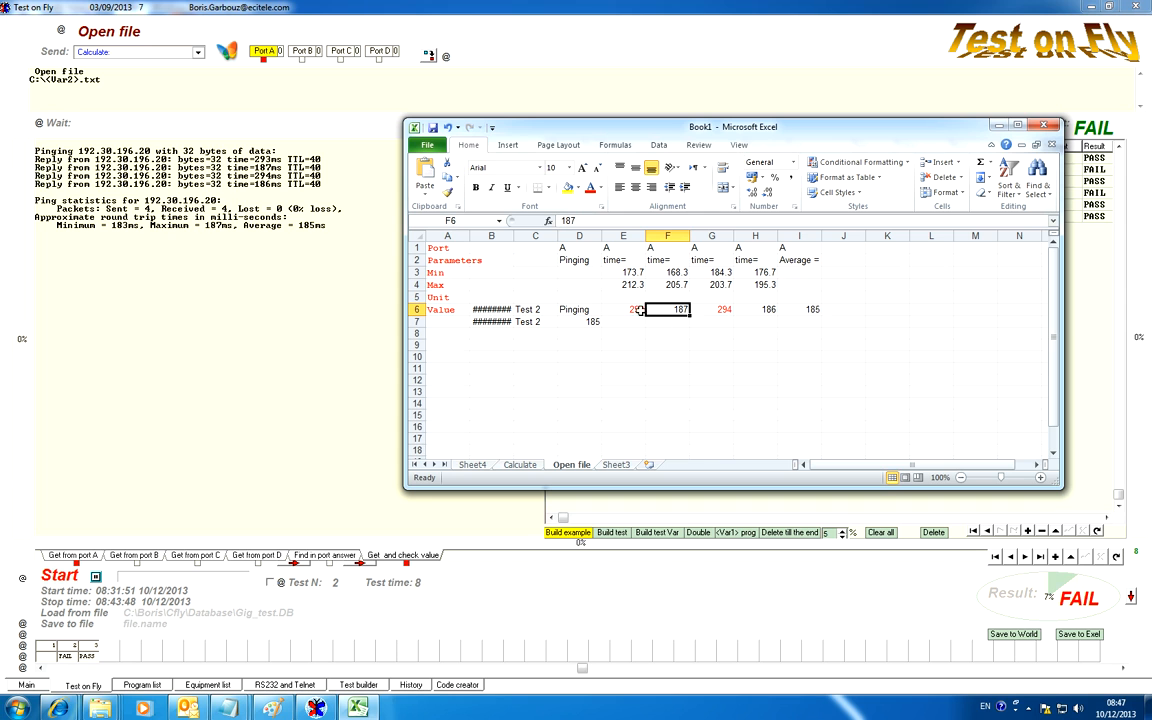
{"action": "left_click", "coordinate": [417, 236]}
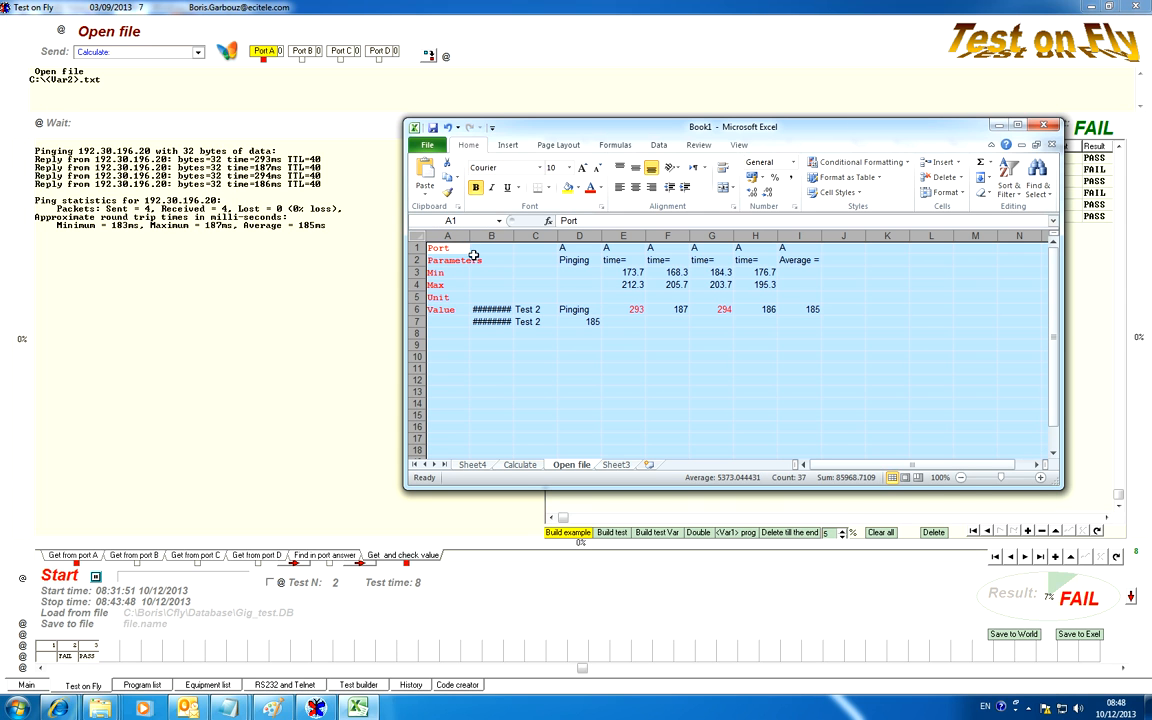
{"action": "left_click", "coordinate": [477, 189]}
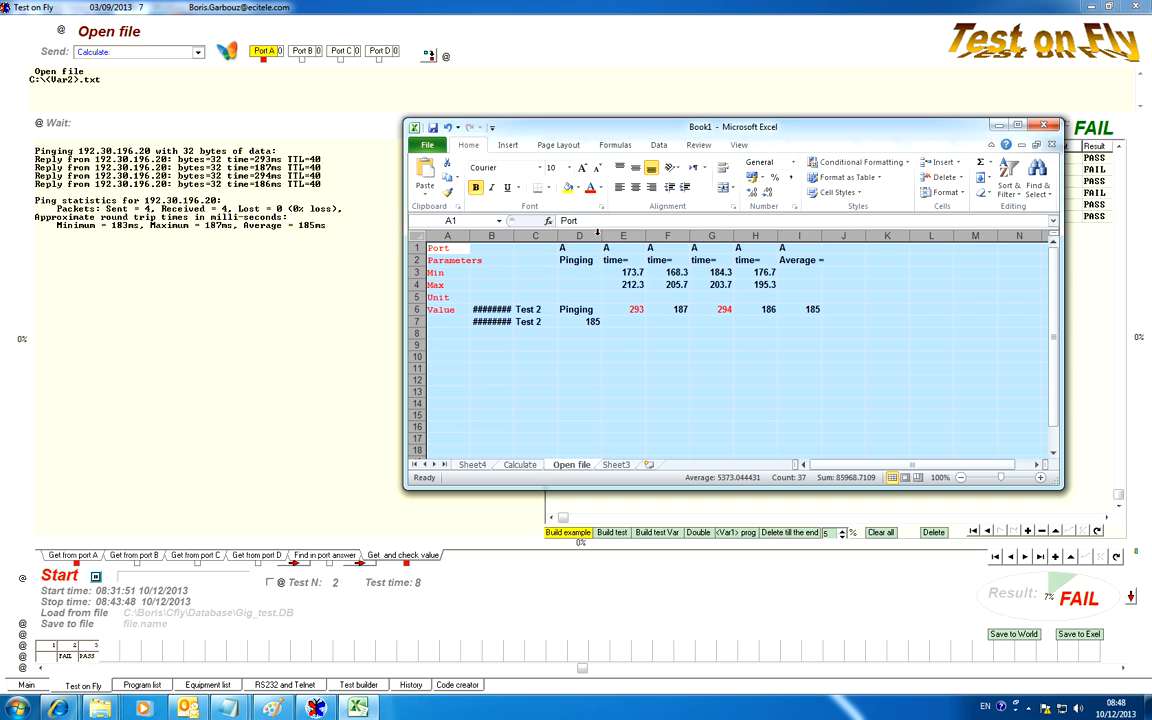
{"action": "double_click", "coordinate": [600, 236]}
{"action": "left_click", "coordinate": [635, 187]}
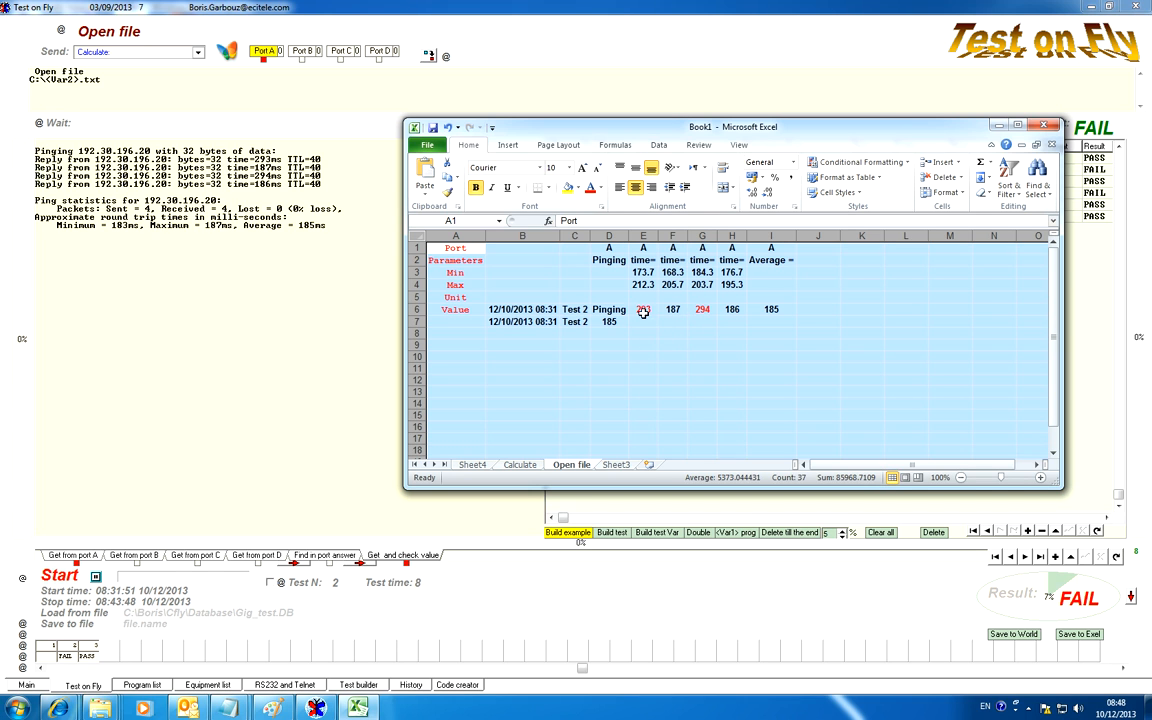
Compare the red time values and test name on the Open file sheet with the test 2 results in Test on Fly
{"action": "left_click", "coordinate": [645, 310]}
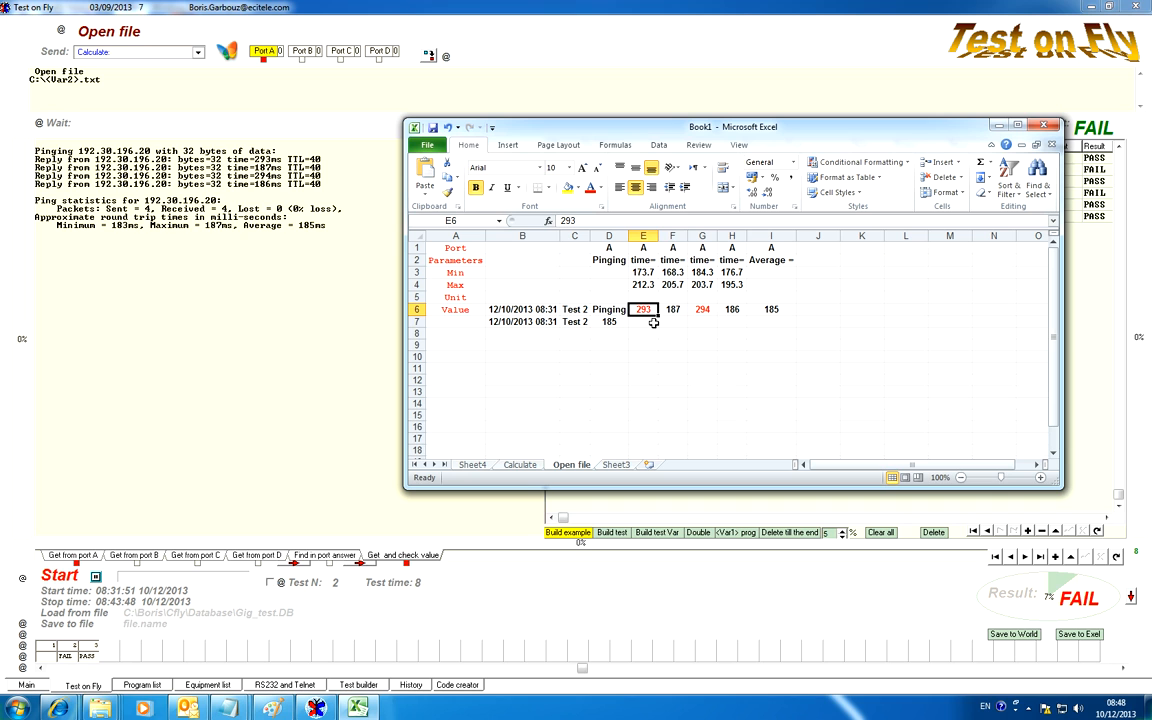
{"action": "left_click", "coordinate": [575, 310]}
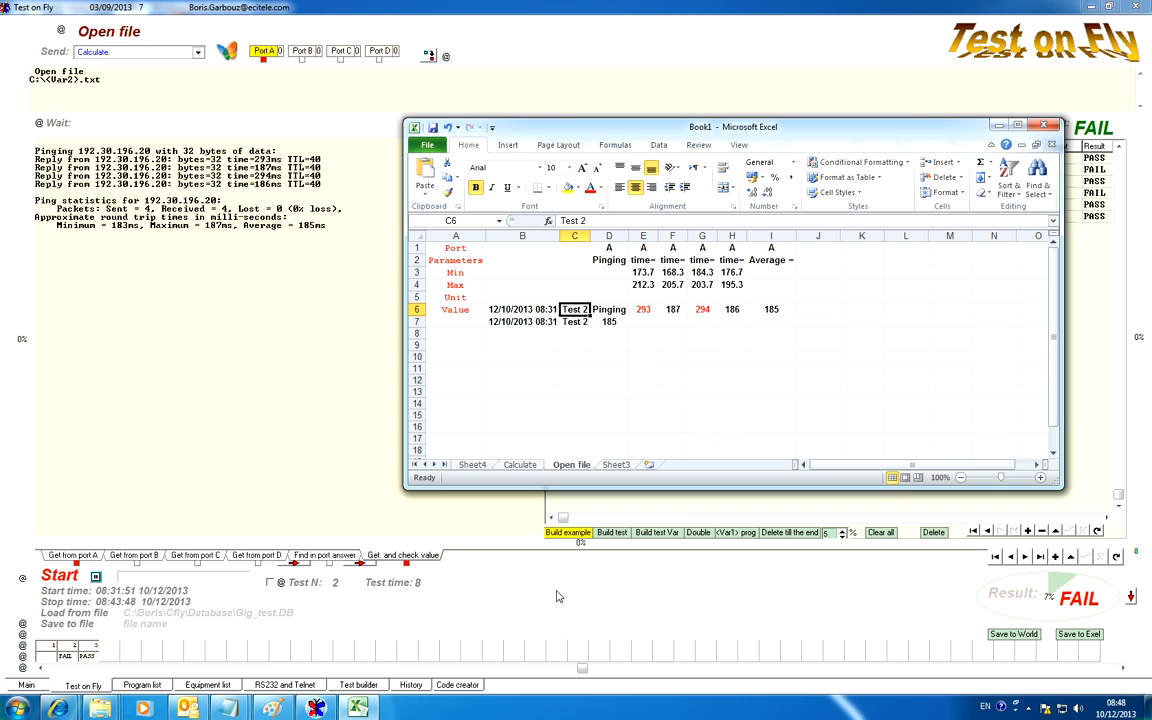
{"action": "left_click", "coordinate": [70, 646]}
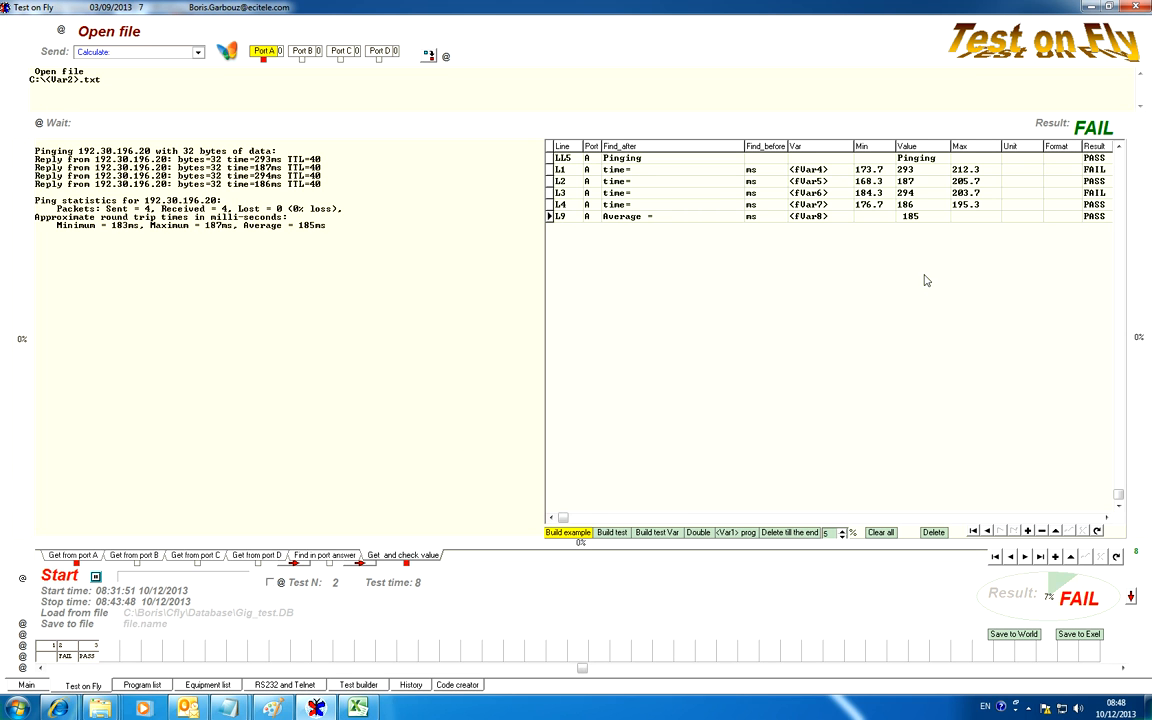
{"action": "left_click", "coordinate": [1094, 169]}
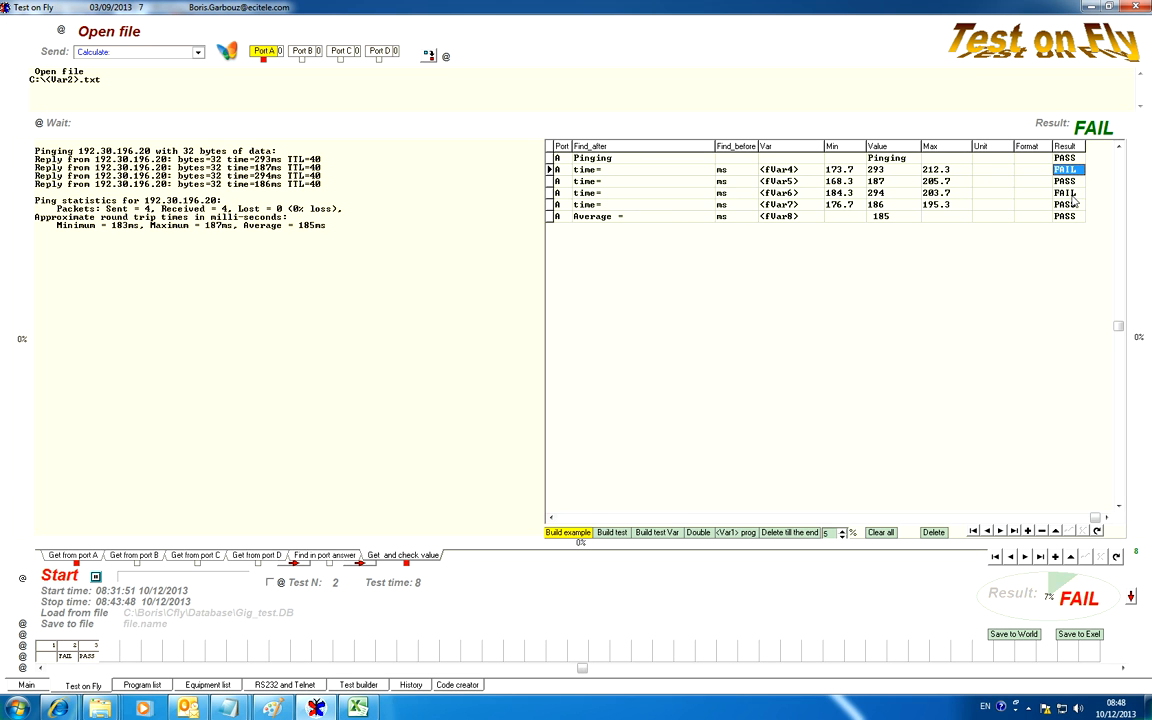
Switch back to Excel and close the exported workbook without saving the changes
{"action": "left_click", "coordinate": [358, 708]}
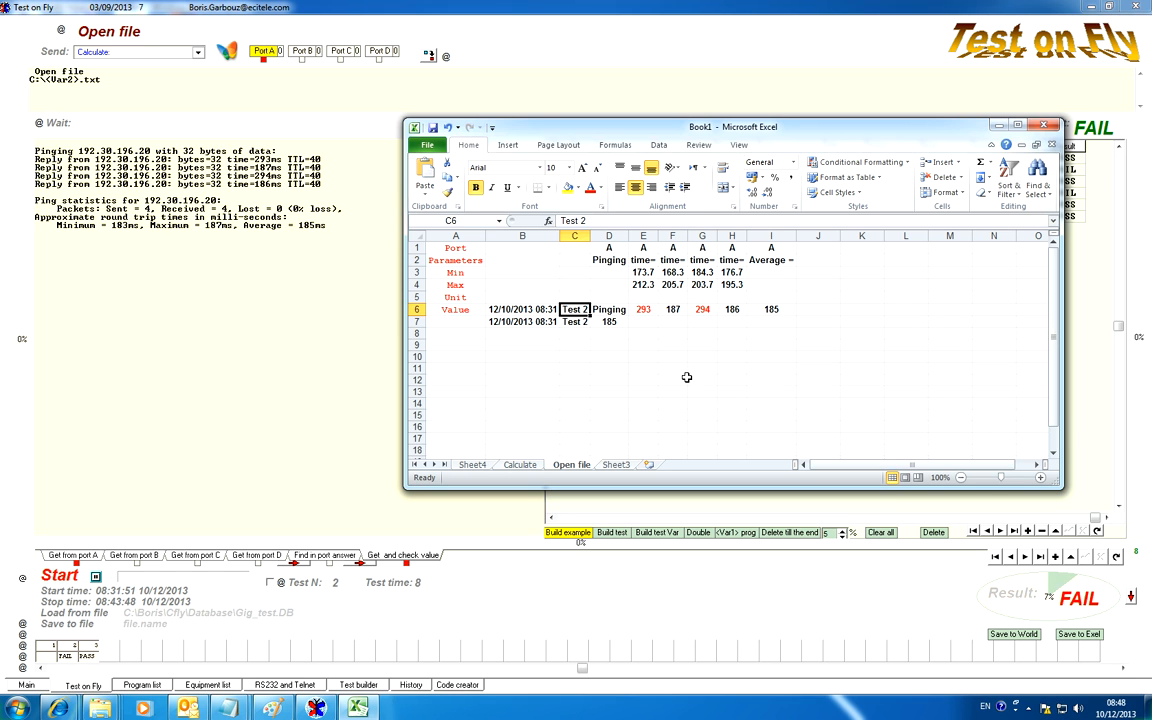
{"action": "left_click", "coordinate": [1042, 128]}
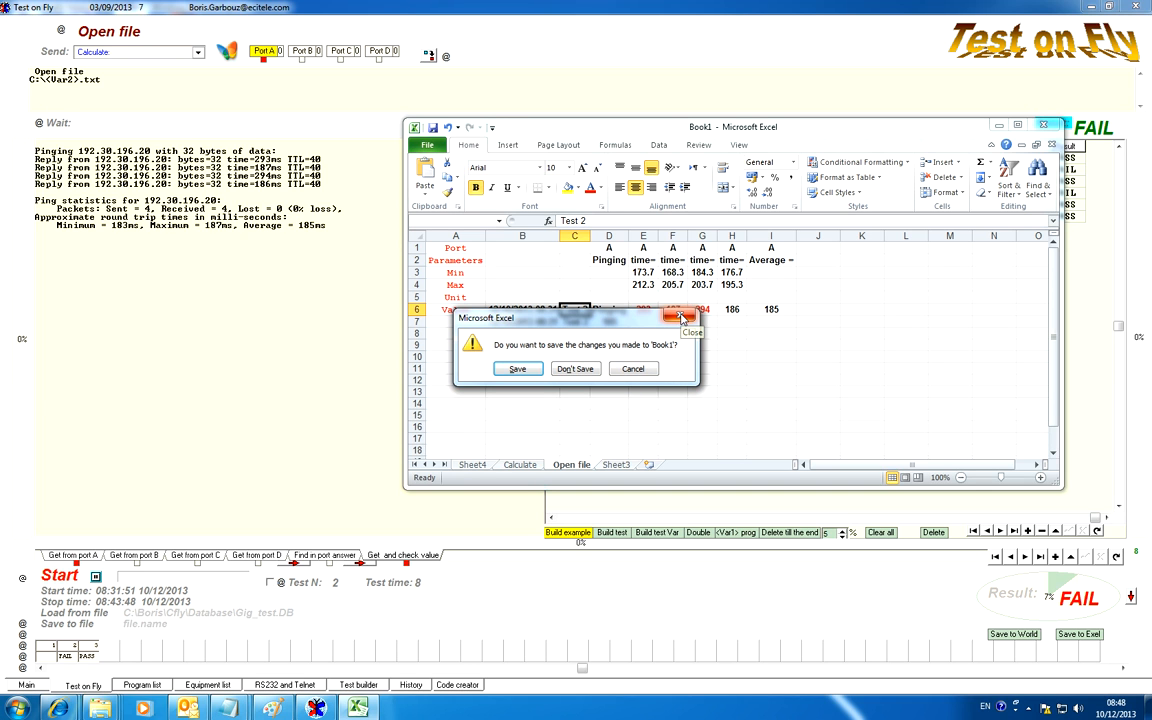
{"action": "left_click", "coordinate": [589, 370]}
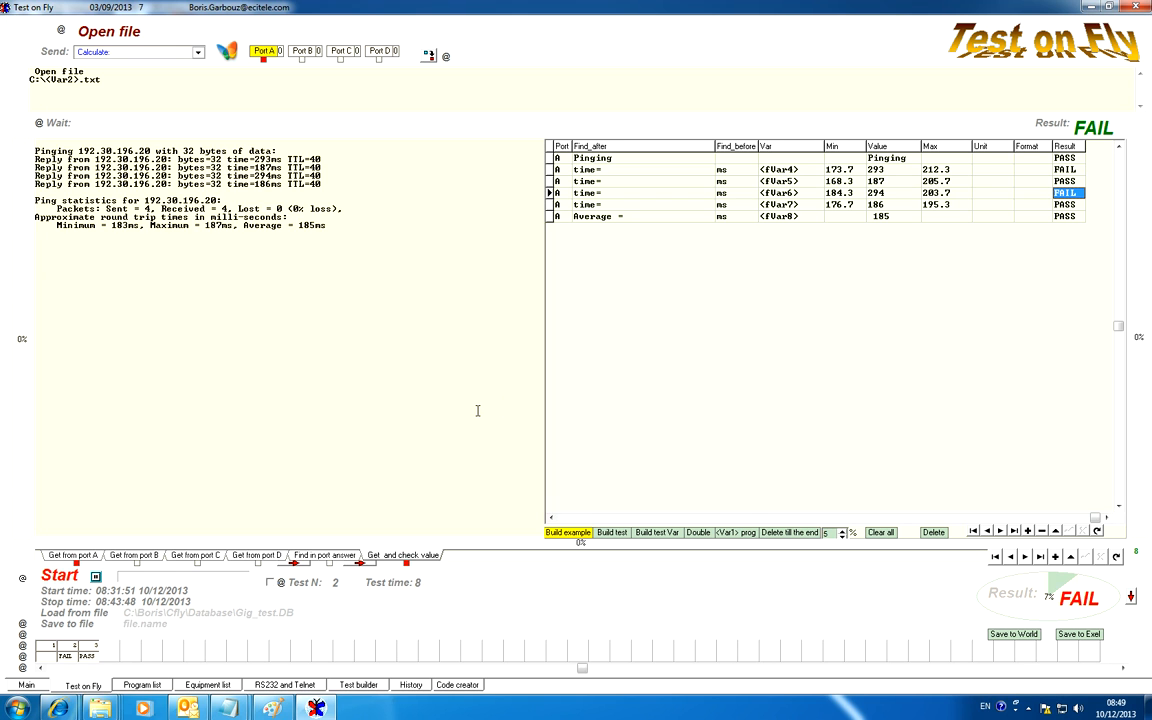
Look over the <Var1>.txt output file in test 1's ping command and the reply times read in test 2
{"action": "left_click", "coordinate": [46, 650]}
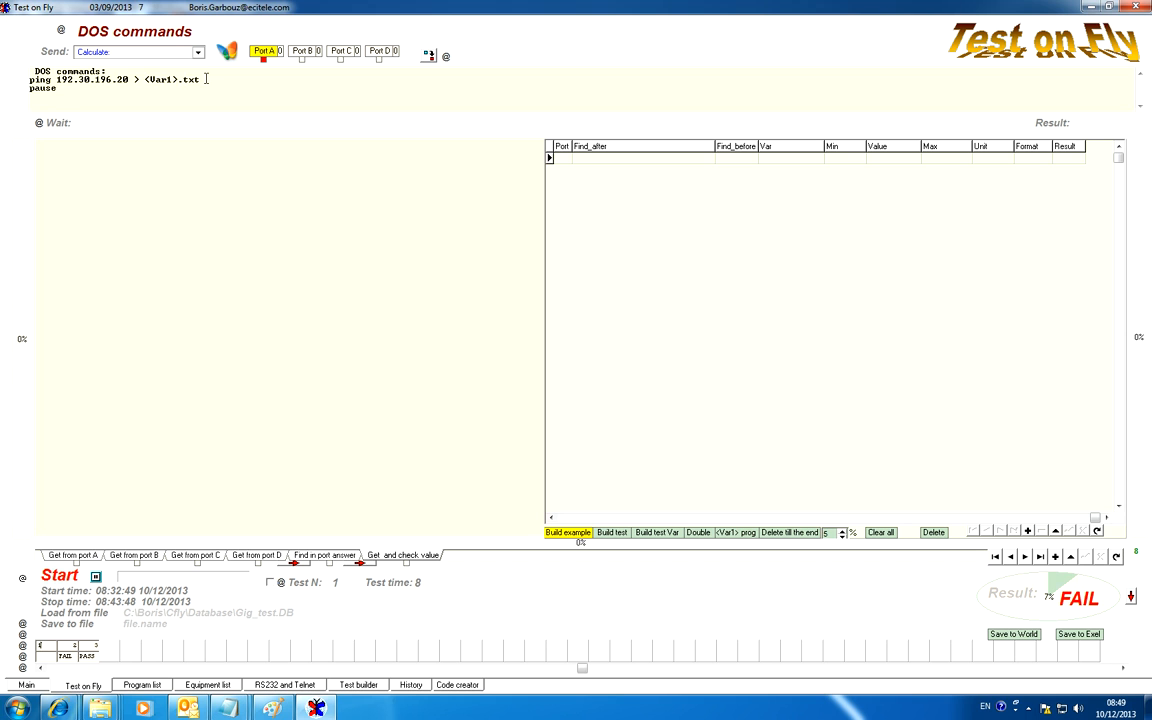
{"action": "left_click_drag", "start_coordinate": [201, 79], "coordinate": [143, 80]}
{"action": "left_click", "coordinate": [72, 660]}
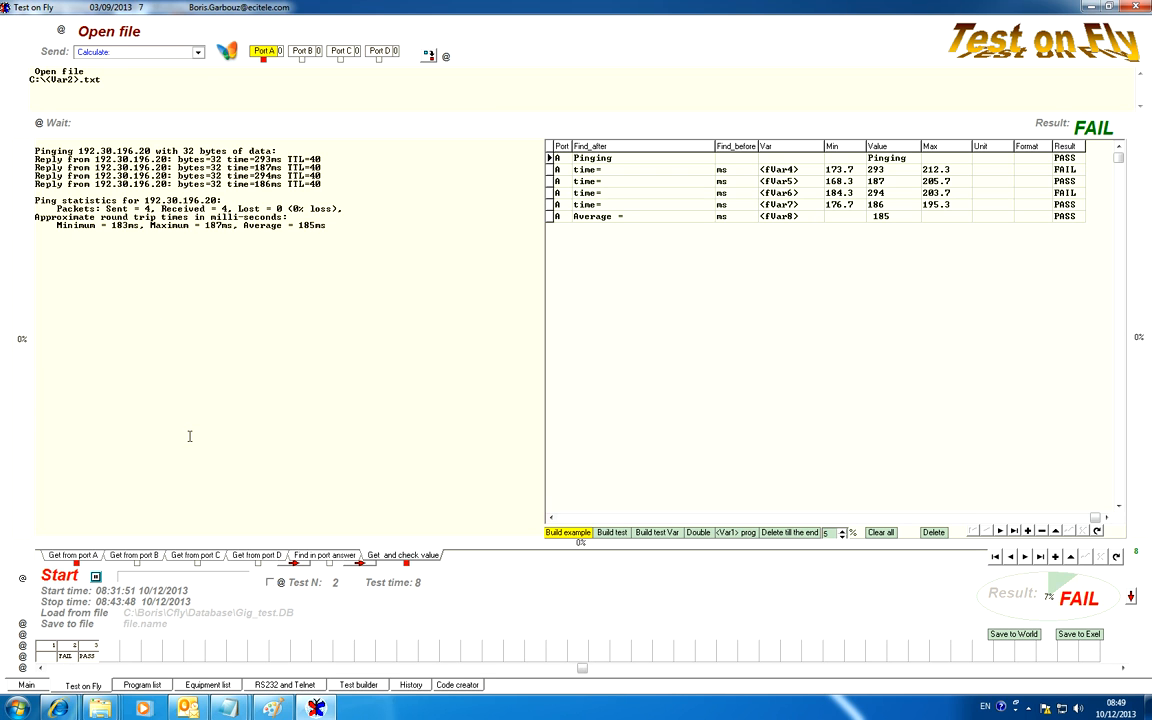
{"action": "left_click_drag", "start_coordinate": [285, 160], "coordinate": [273, 184]}
Examine the fVar variables assigned to the time rows of test 2 and the values extracted for them
{"action": "left_click", "coordinate": [862, 172]}
{"action": "key", "text": "Left"}
{"action": "key", "text": "Left"}
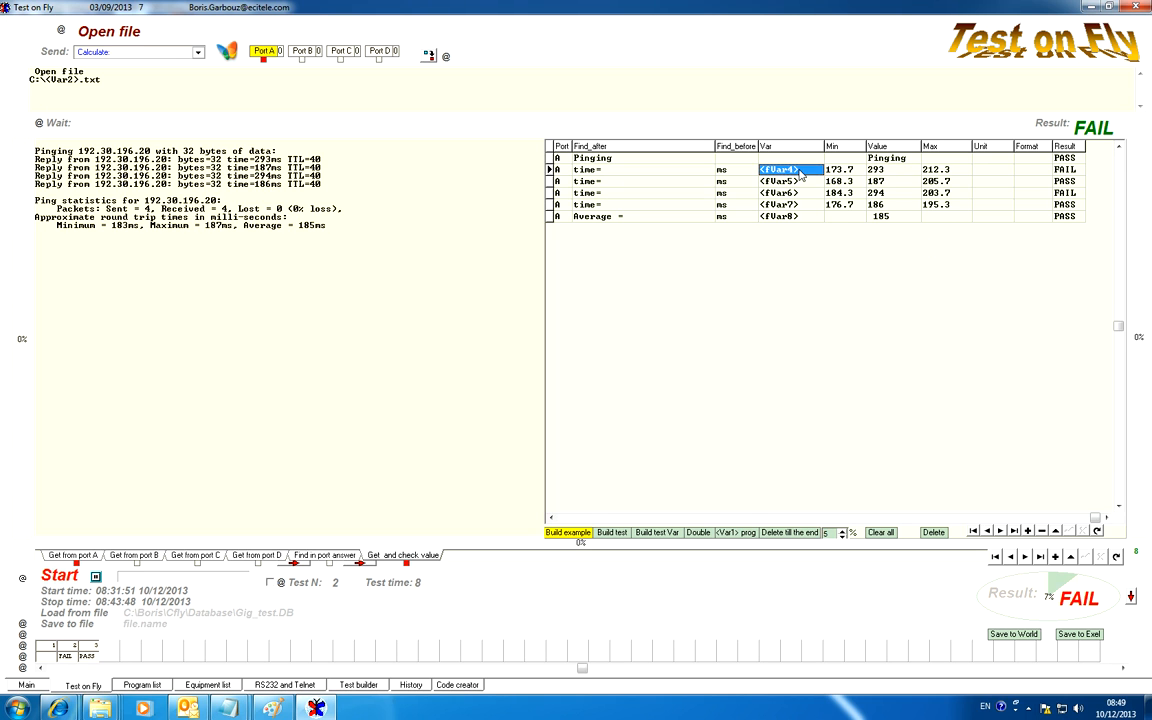
{"action": "key", "text": "Down"}
{"action": "left_click", "coordinate": [896, 171]}
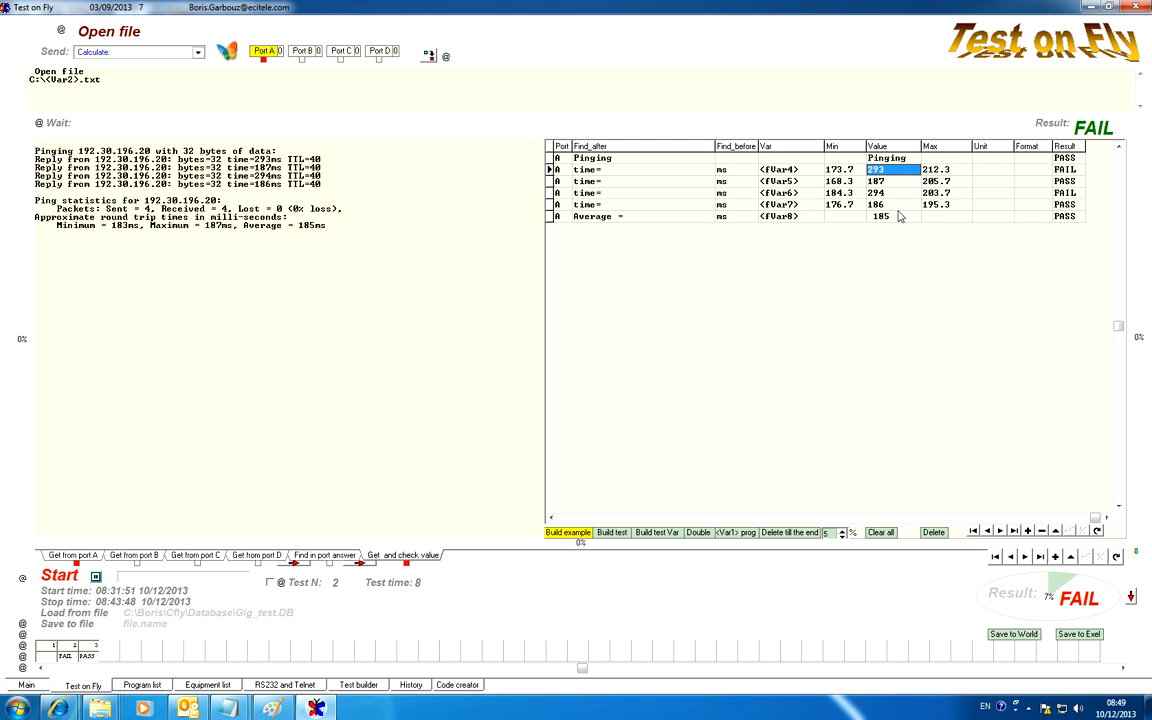
{"action": "left_click", "coordinate": [896, 182]}
{"action": "key", "text": "Down"}
{"action": "key", "text": "Down"}
{"action": "key", "text": "Down"}
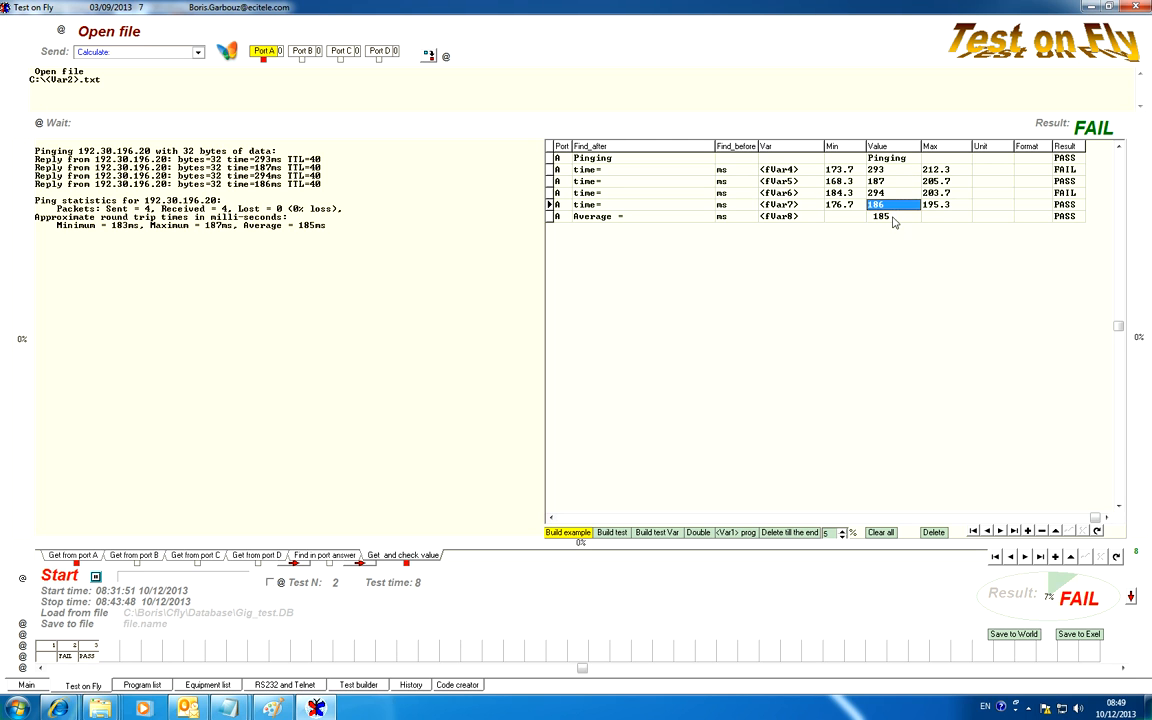
{"action": "left_click", "coordinate": [792, 172]}
{"action": "key", "text": "Down"}
{"action": "key", "text": "Down"}
{"action": "key", "text": "Down"}
{"action": "key", "text": "Down"}
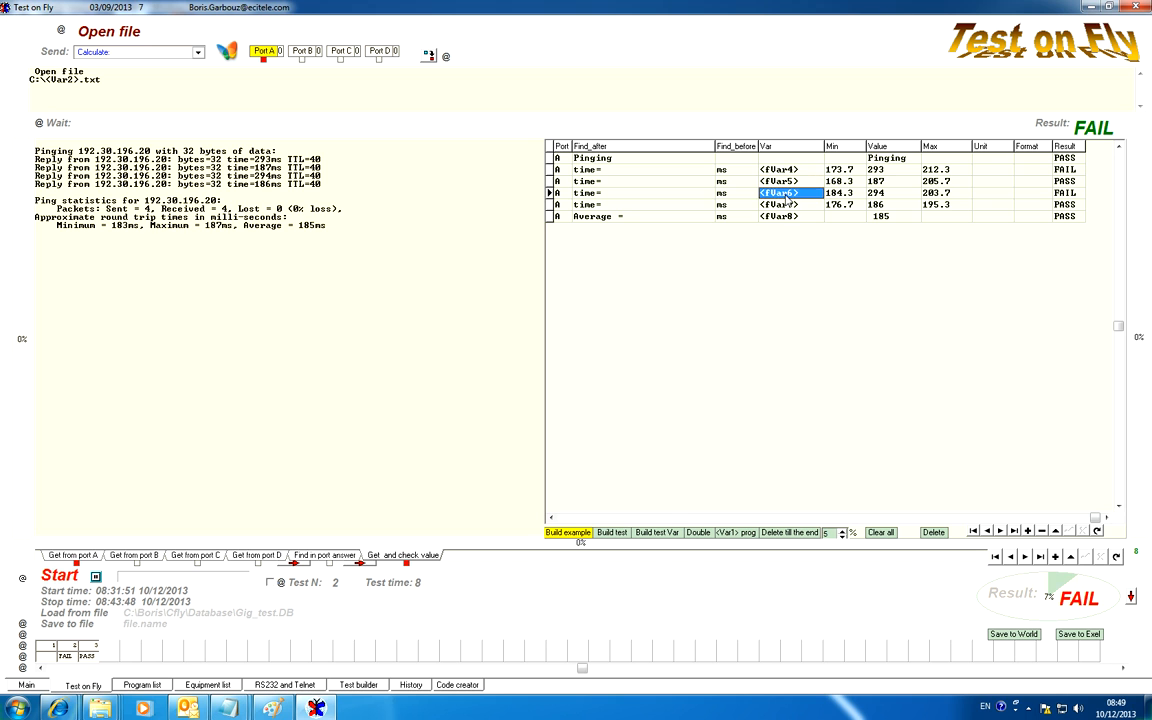
{"action": "left_click", "coordinate": [878, 172]}
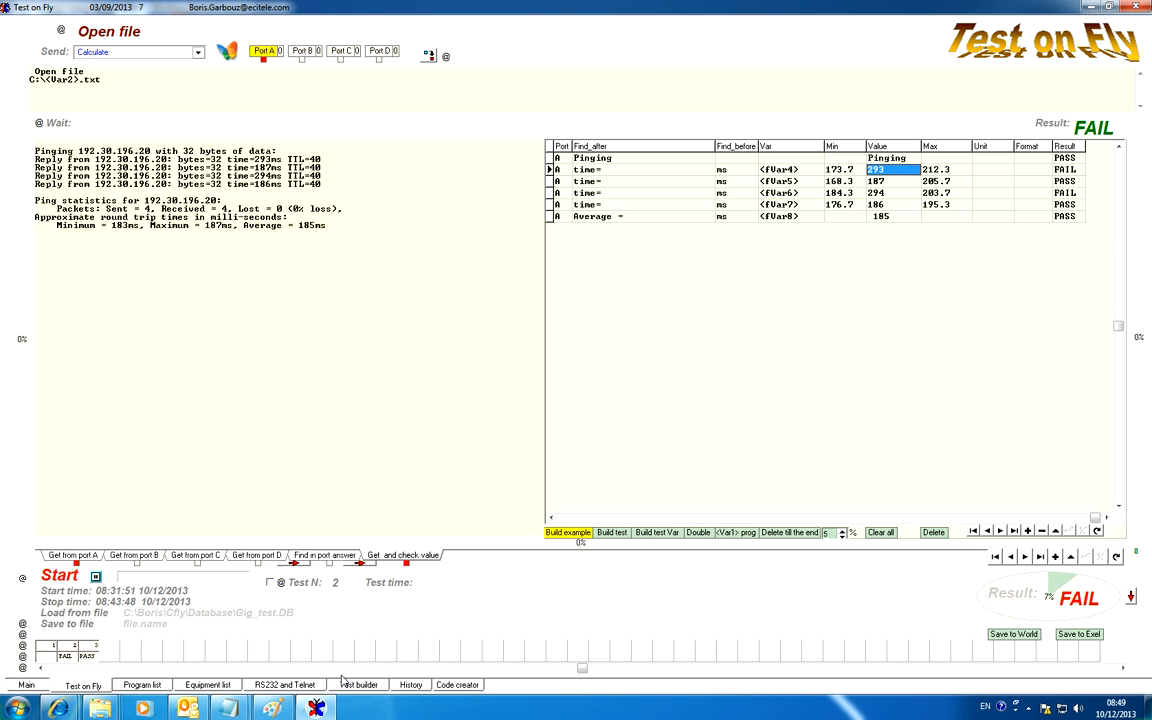
Examine the stored fVar values in the Test builder's variable table, then hide the table
{"action": "left_click", "coordinate": [364, 685]}
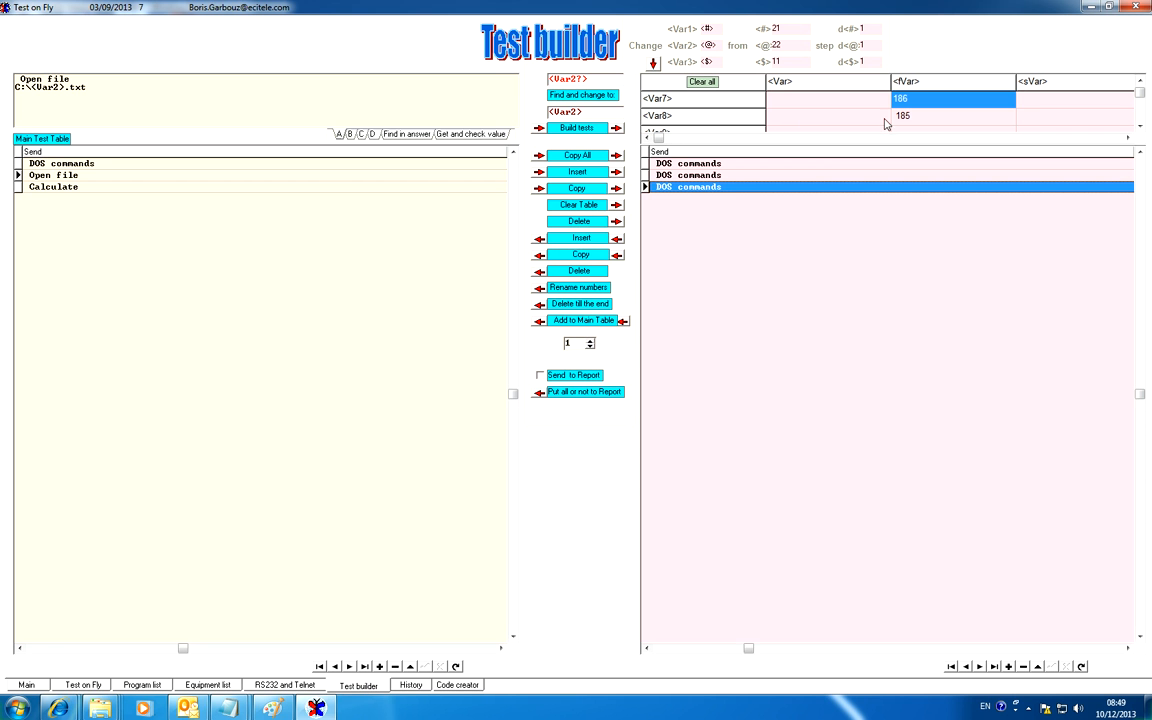
{"action": "left_click", "coordinate": [930, 116]}
{"action": "left_click", "coordinate": [1140, 126]}
{"action": "left_click", "coordinate": [1140, 126]}
{"action": "left_click", "coordinate": [1140, 126]}
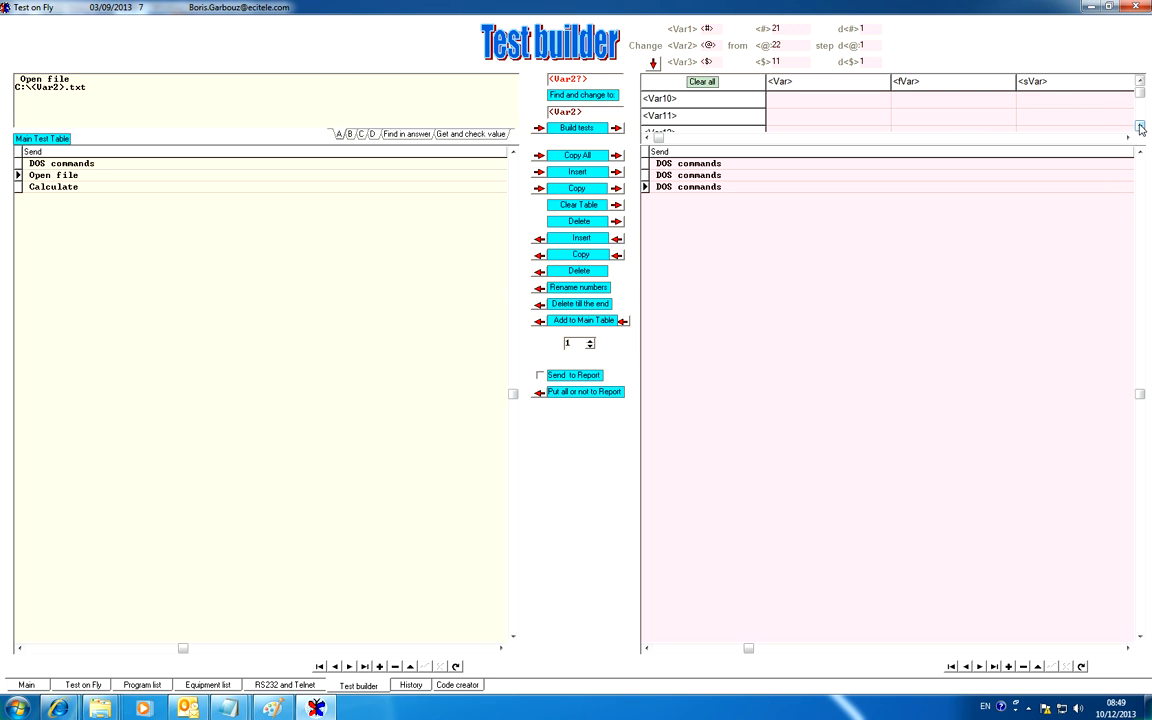
{"action": "left_click", "coordinate": [1141, 83]}
{"action": "left_click", "coordinate": [1141, 84]}
{"action": "left_click", "coordinate": [1141, 84]}
{"action": "left_click", "coordinate": [1141, 84]}
{"action": "left_click", "coordinate": [1141, 84]}
{"action": "left_click", "coordinate": [1141, 84]}
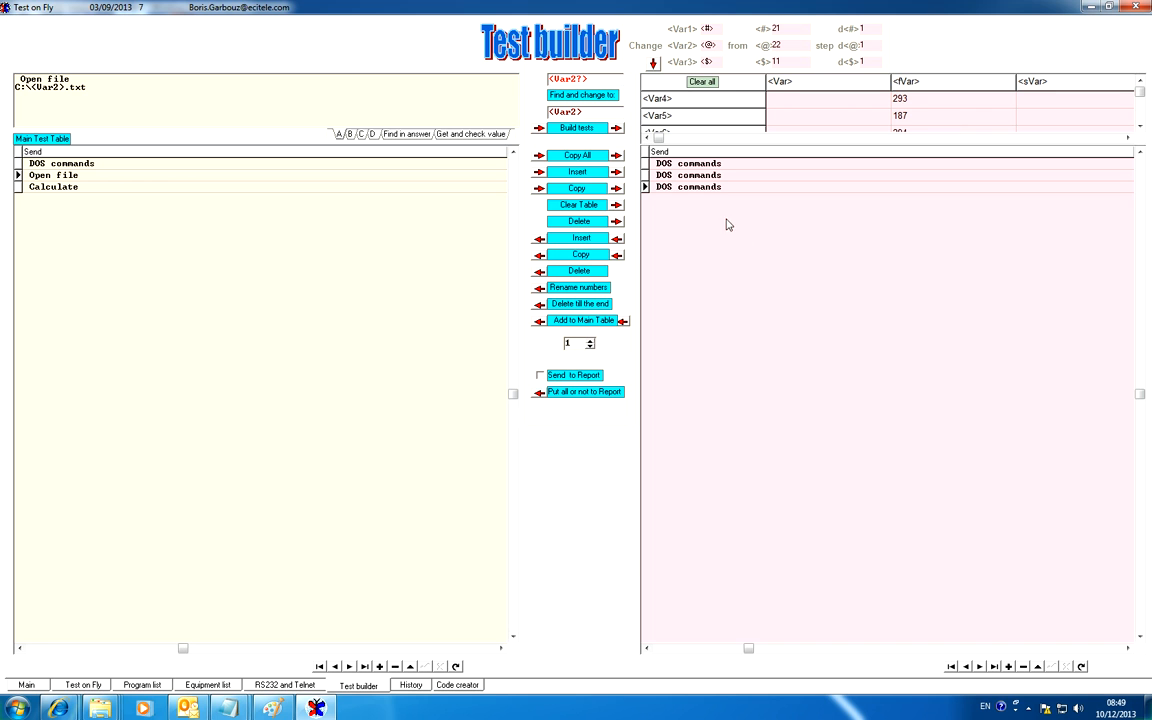
{"action": "left_click", "coordinate": [612, 130]}
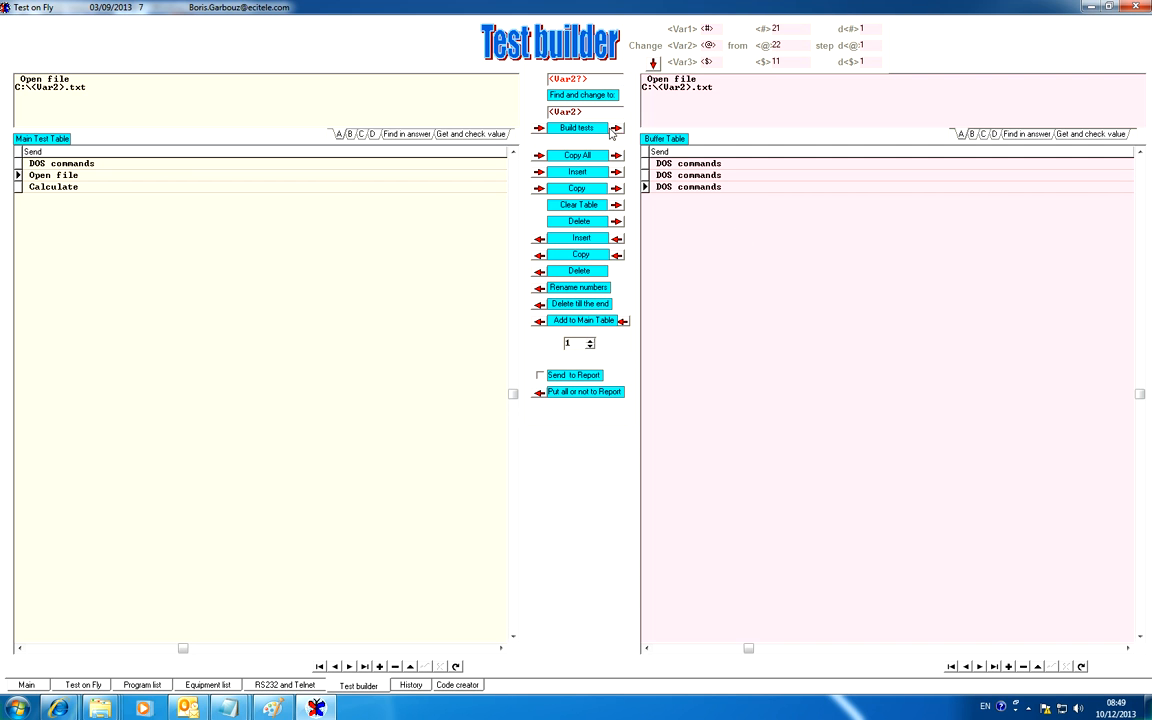
Return to the Test on Fly page and examine the Time delay rows of test 3, Calculate
{"action": "left_click", "coordinate": [83, 685]}
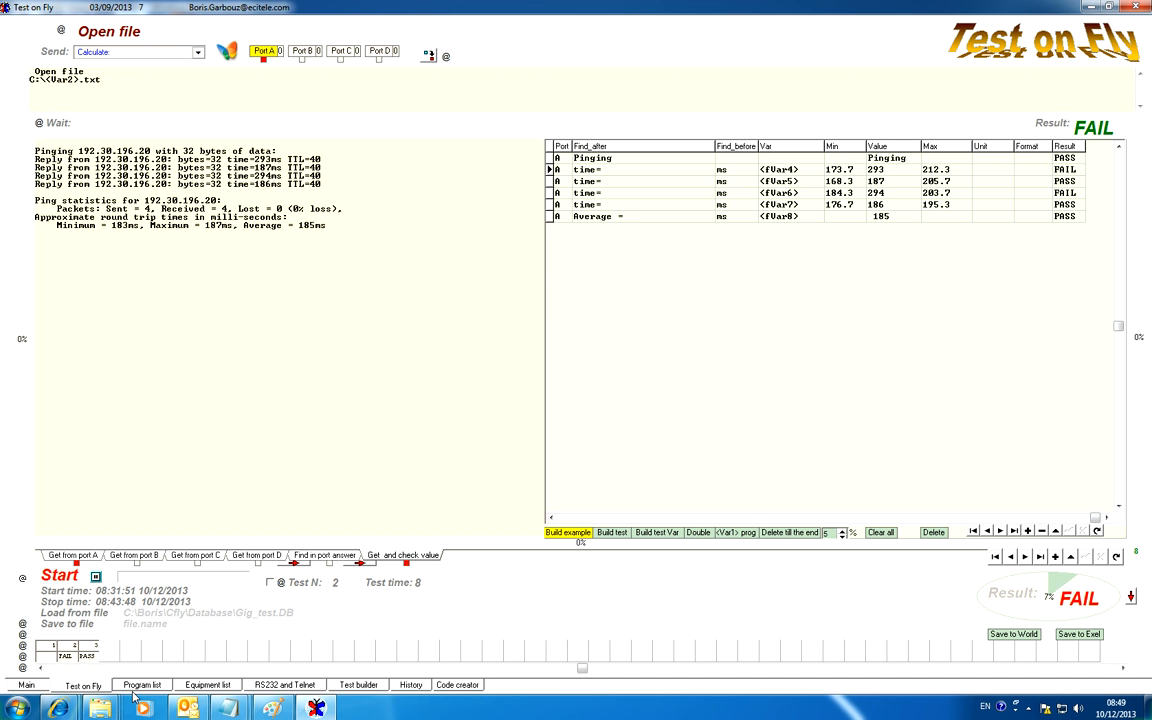
{"action": "left_click", "coordinate": [134, 689]}
{"action": "left_click", "coordinate": [86, 687]}
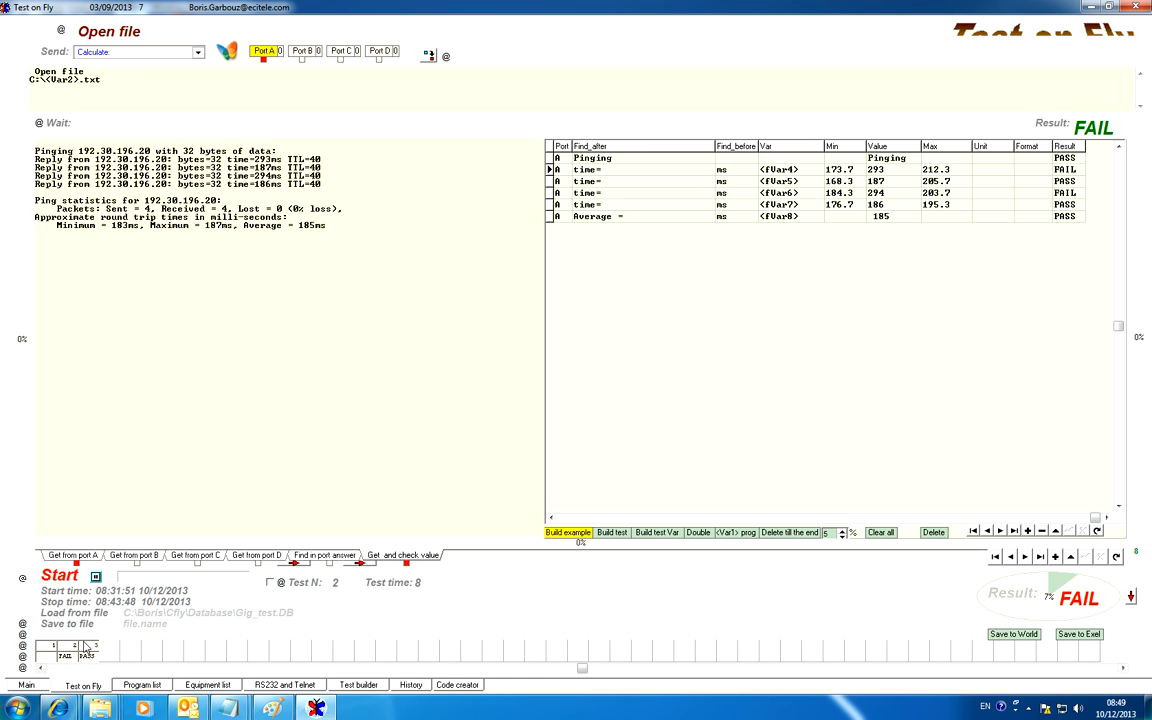
{"action": "left_click", "coordinate": [85, 646]}
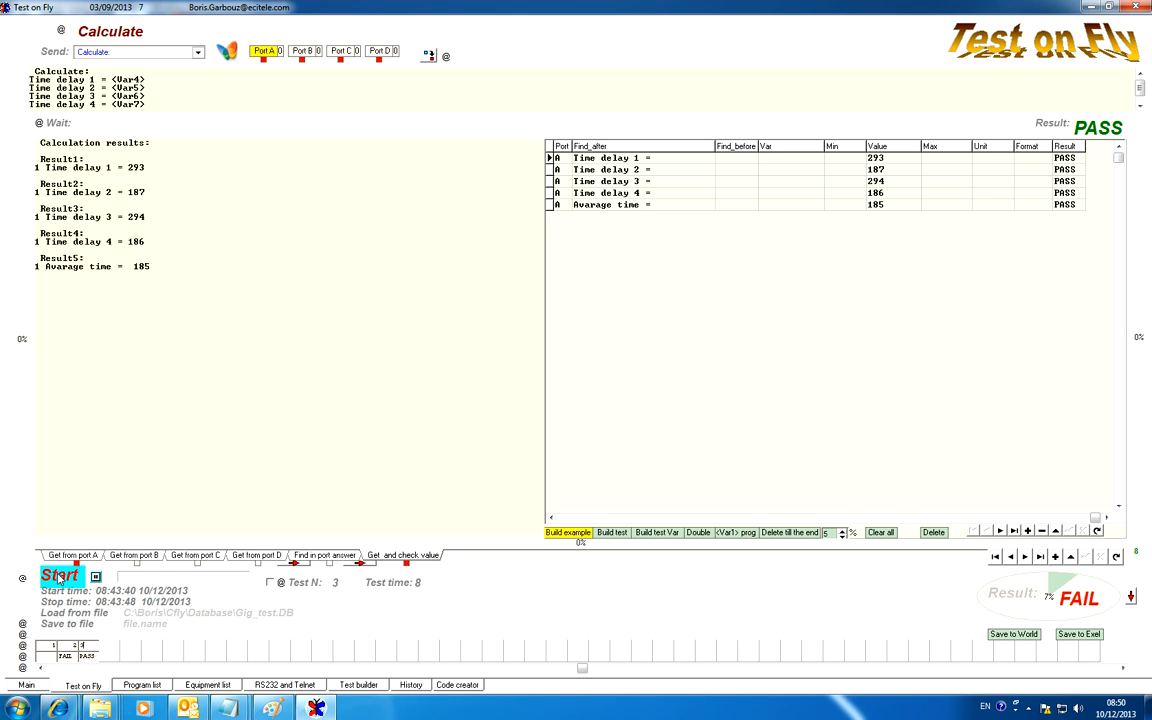
{"action": "left_click", "coordinate": [648, 163]}
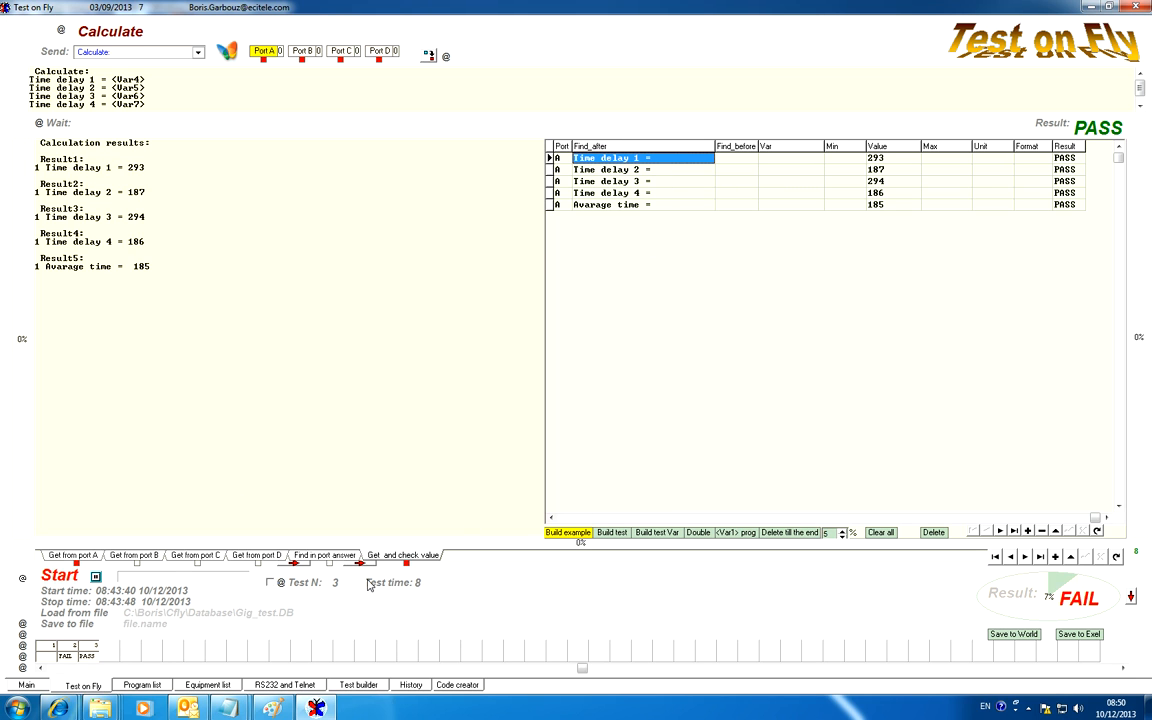
{"action": "left_click", "coordinate": [685, 192]}
{"action": "left_click", "coordinate": [688, 181]}
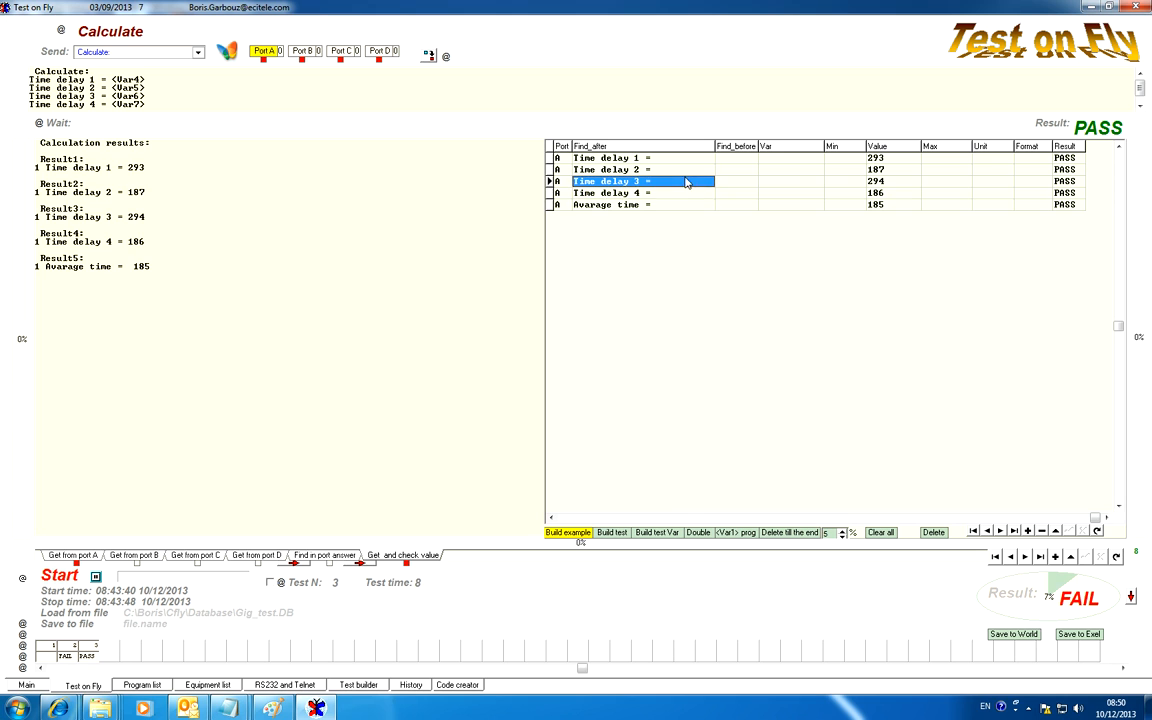
{"action": "left_click", "coordinate": [678, 194]}
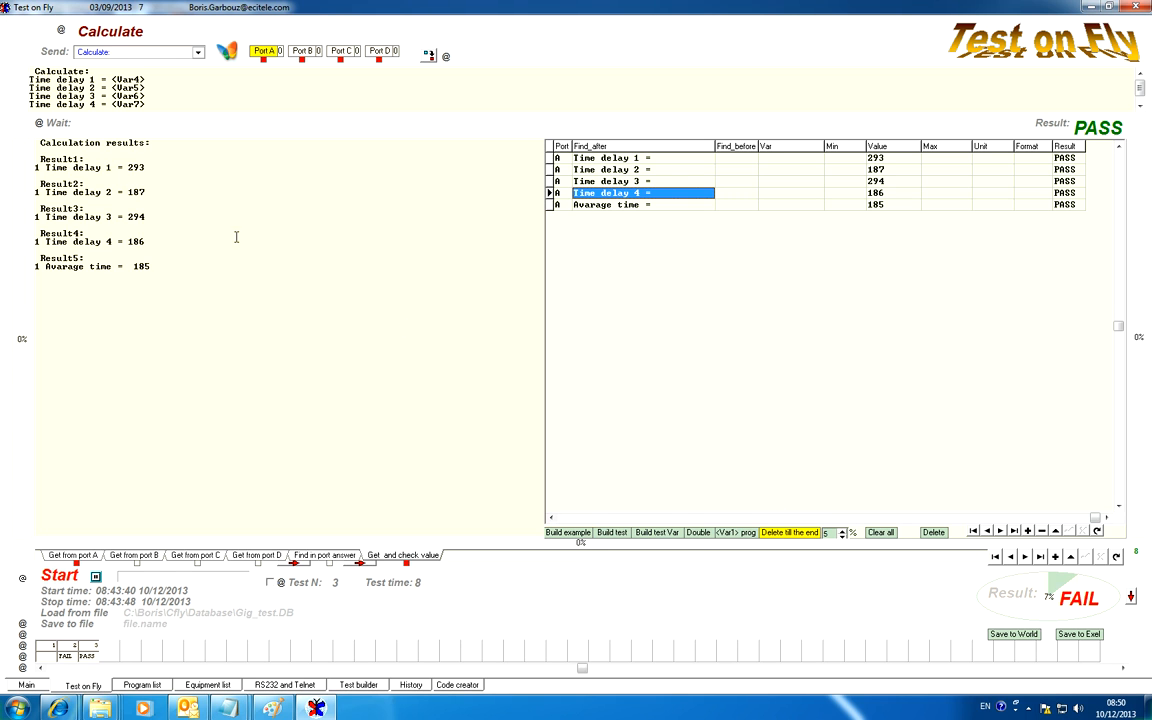
Replace the Time delay 1 value in test 3's calculation results with the text string and select it for Build example
{"action": "double_click", "coordinate": [136, 168]}
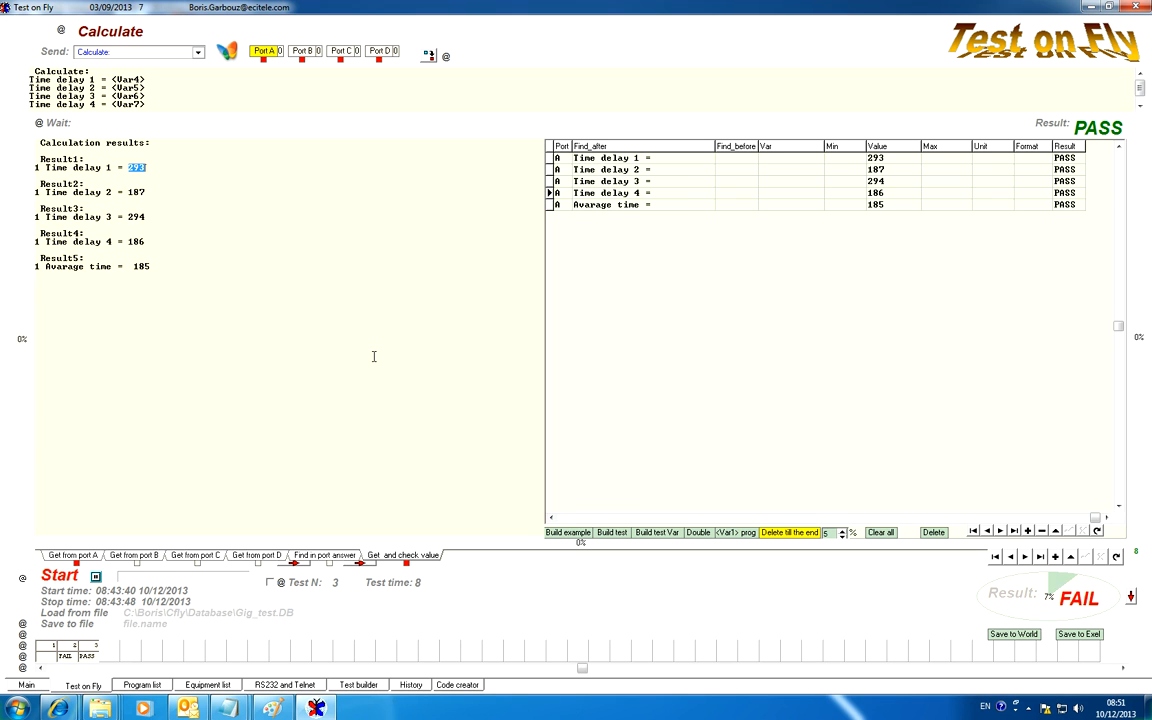
{"action": "type", "text": "string"}
{"action": "left_click_drag", "start_coordinate": [158, 169], "coordinate": [124, 171]}
{"action": "left_click", "coordinate": [567, 532]}
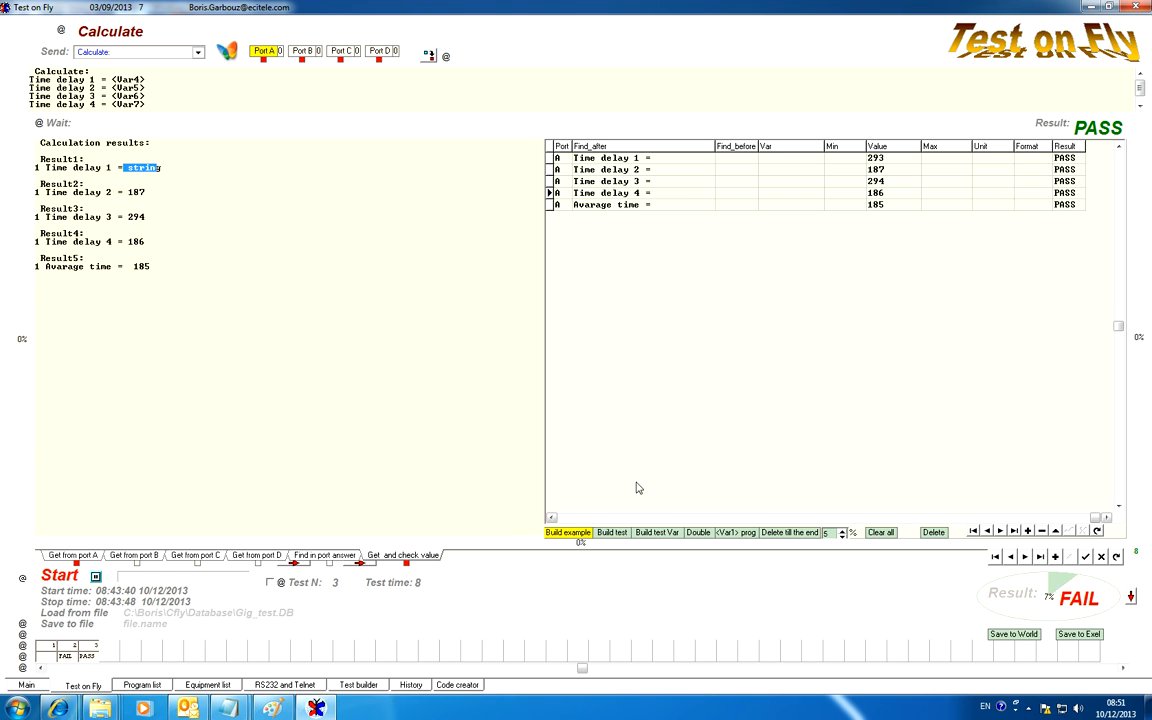